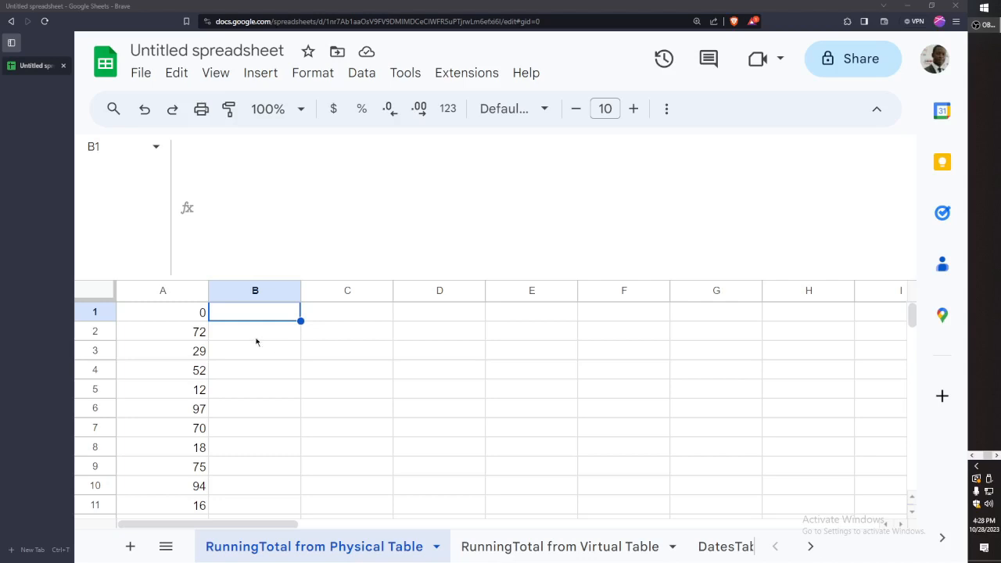
Examine the list of numbers in column A of the RunningTotal from Physical Table sheet
left_click(186, 333)
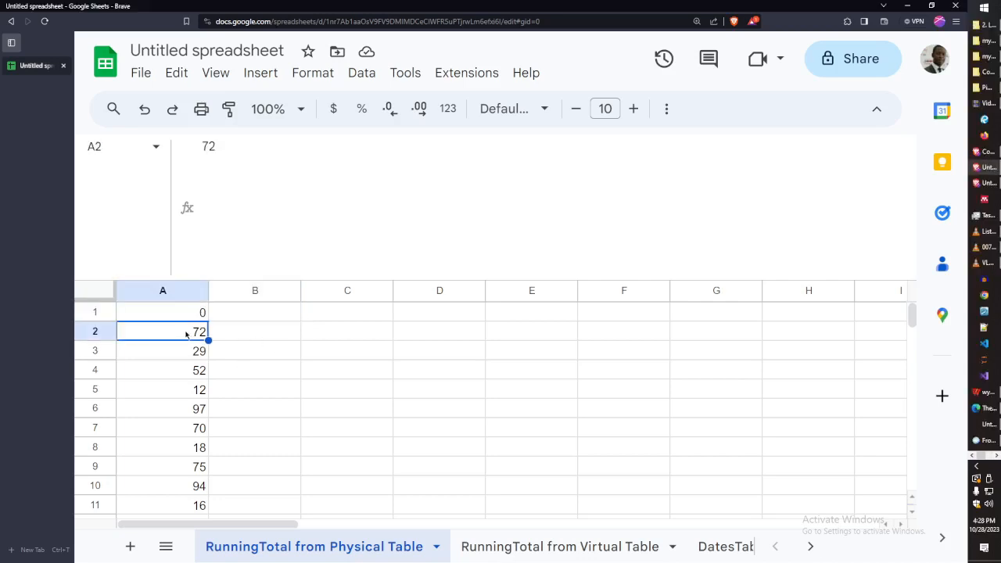
left_click(179, 312)
left_click(180, 291)
scroll(206, 386, "down", 1)
scroll(207, 386, "down", 3)
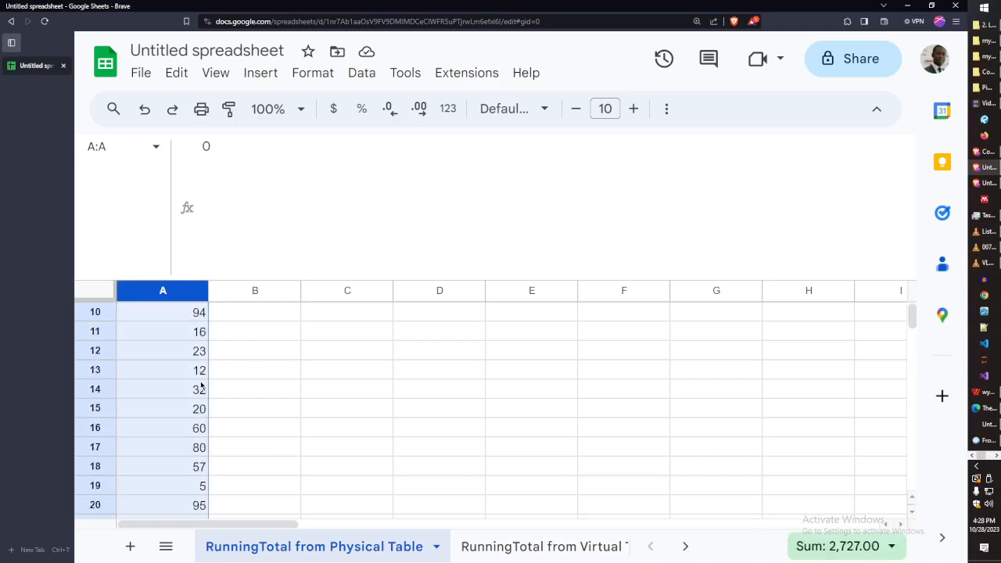
scroll(201, 388, "up", 4)
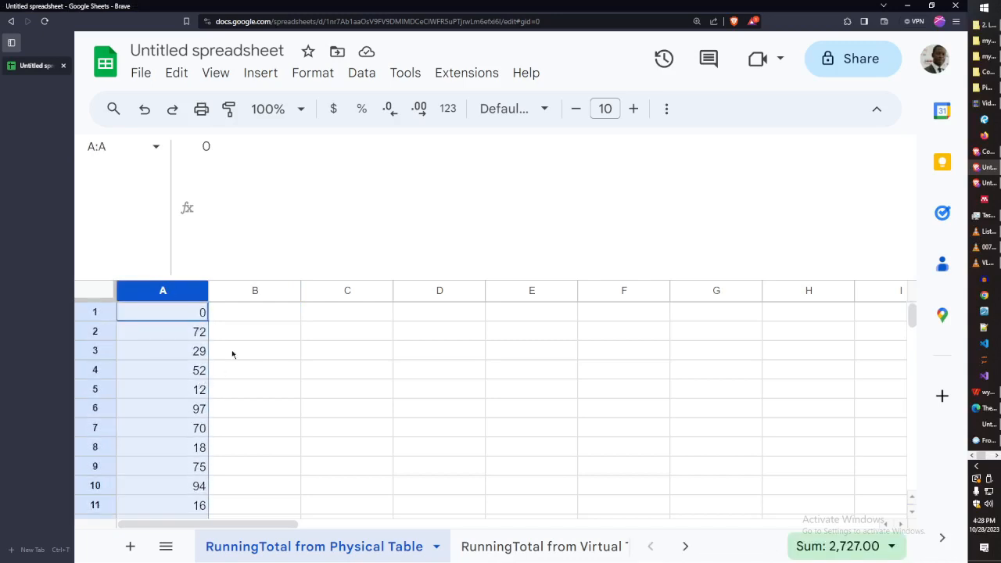
left_click(182, 318)
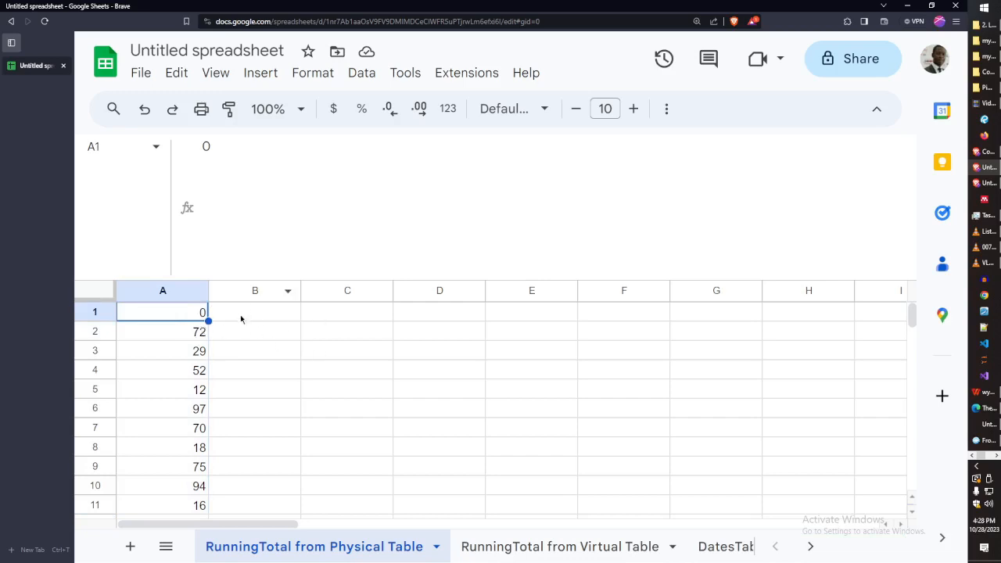
Draft the formula =RANDBETWEEN(1,100) in cell C1
left_click(269, 318)
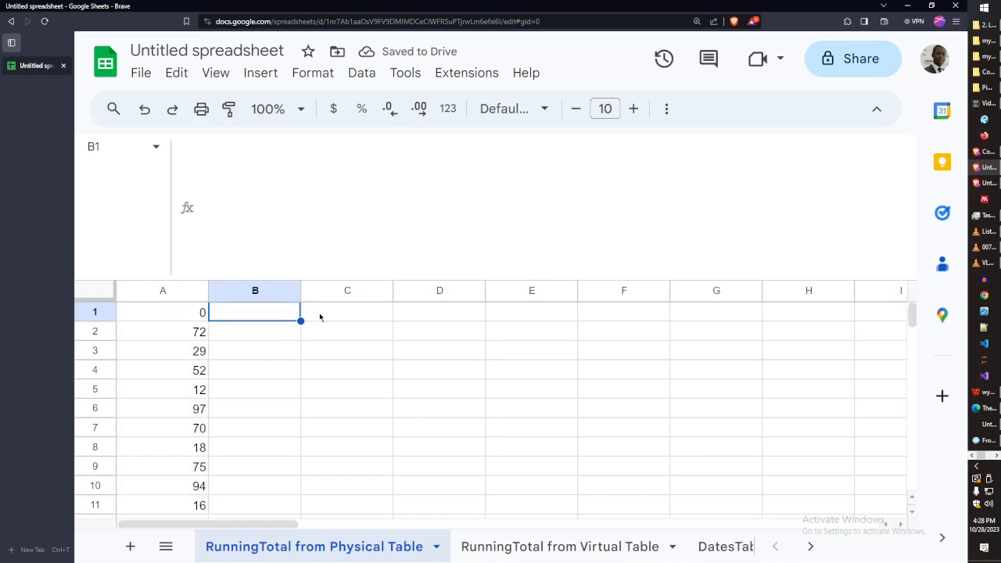
left_click(319, 319)
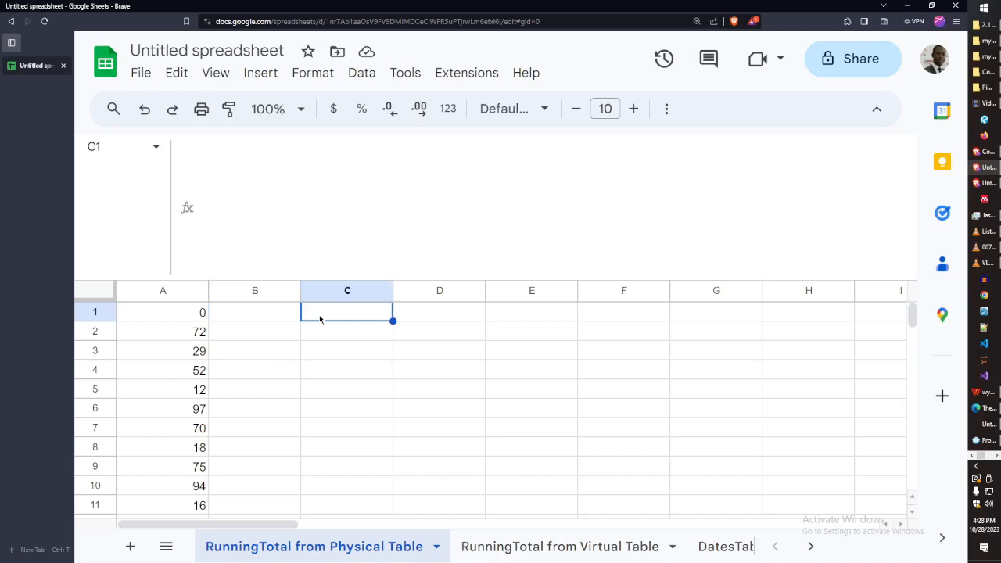
type("=")
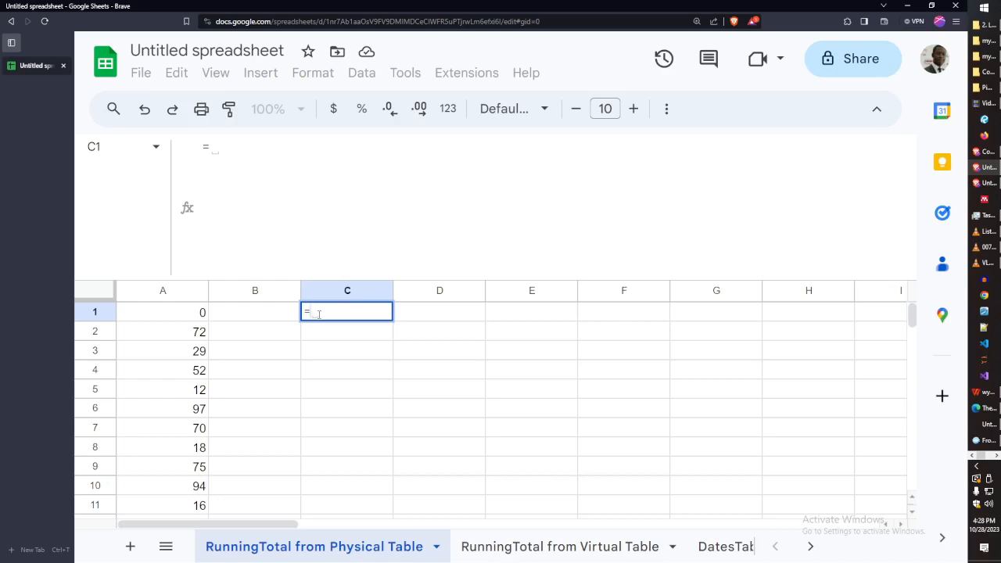
type("ran")
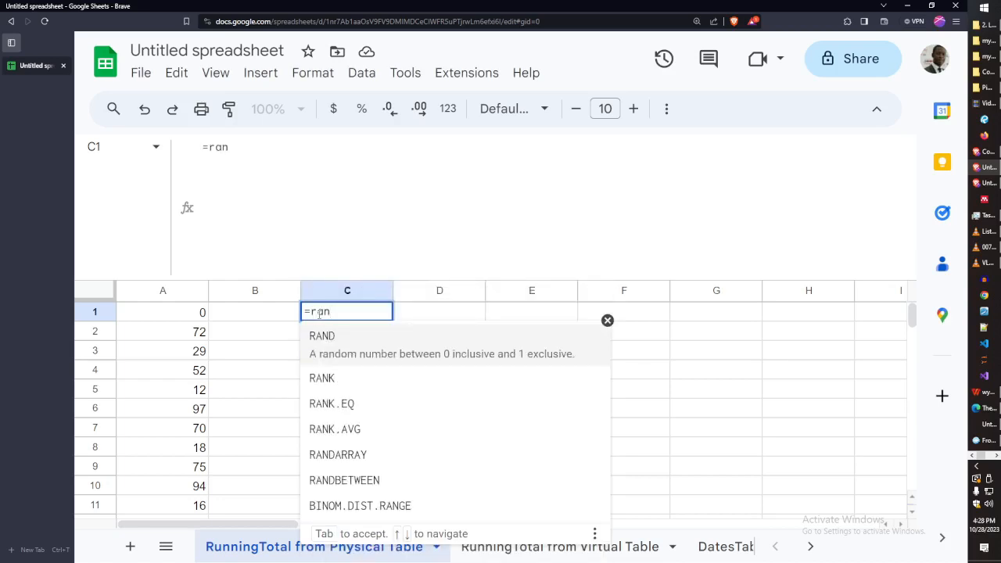
type("db")
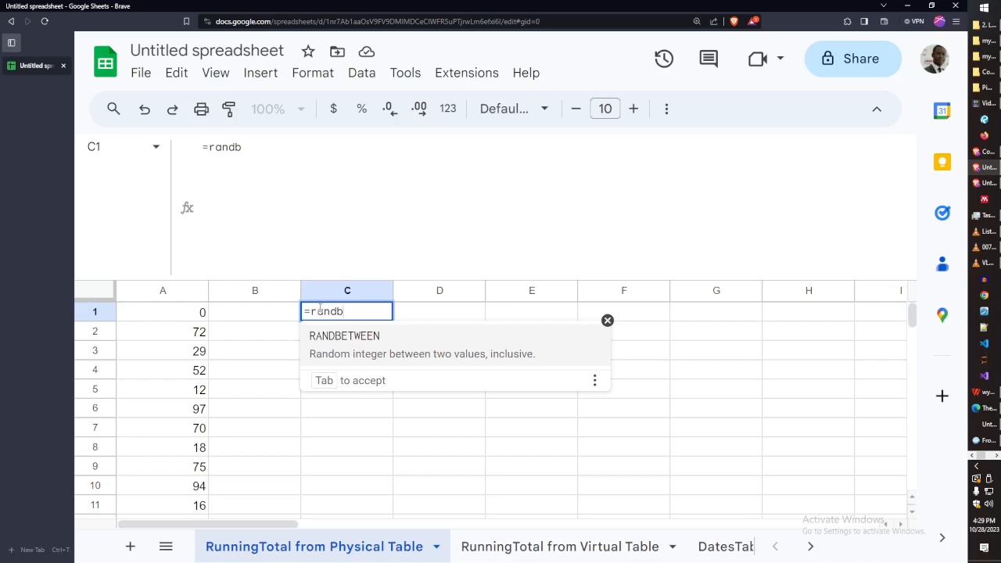
key("Tab")
type("1,100)")
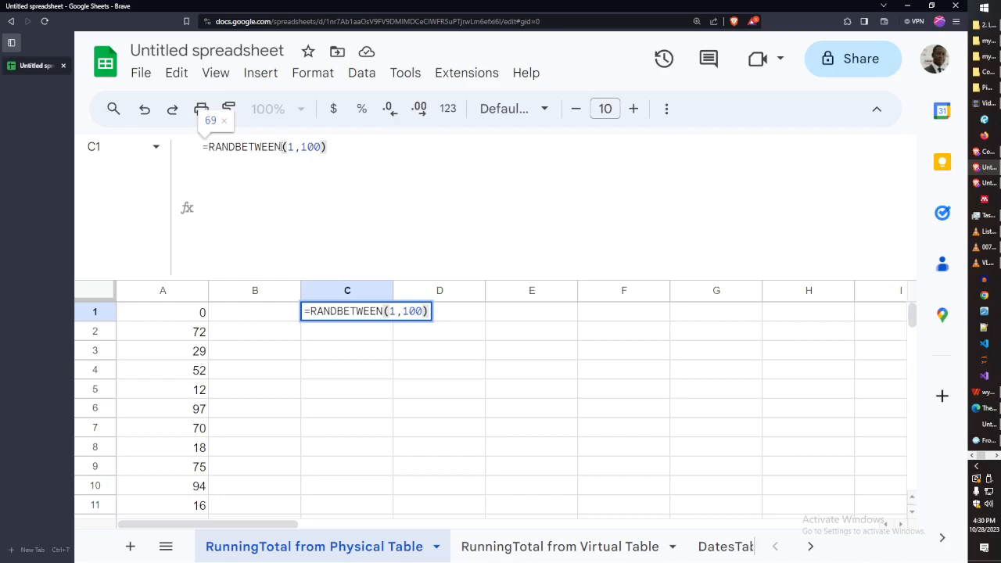
Rewrite the C1 formula as =RANDARRAY(50,1) to generate 50 rows and 1 column of random numbers
left_click_drag(282, 146, 236, 150)
type("A")
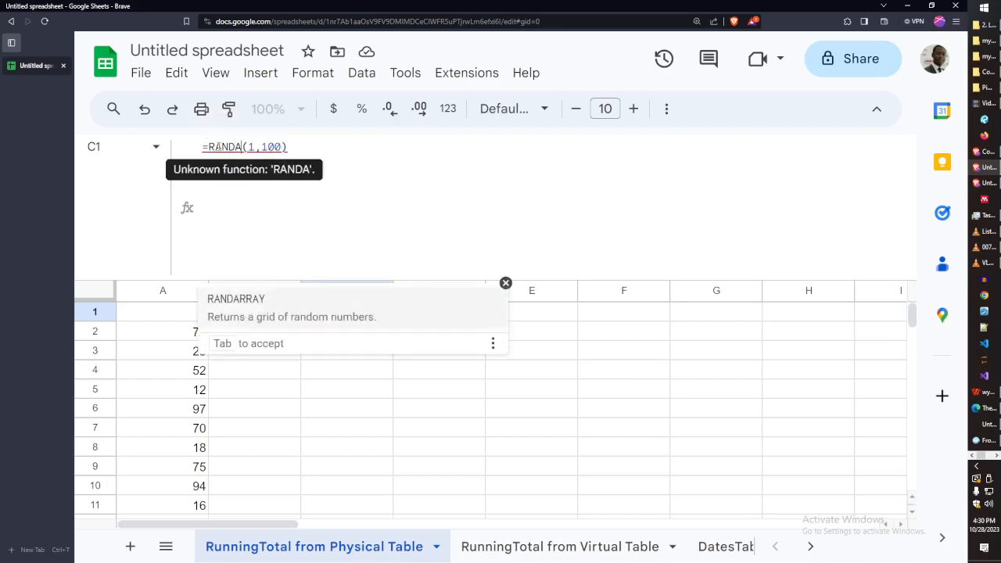
type("RRAY")
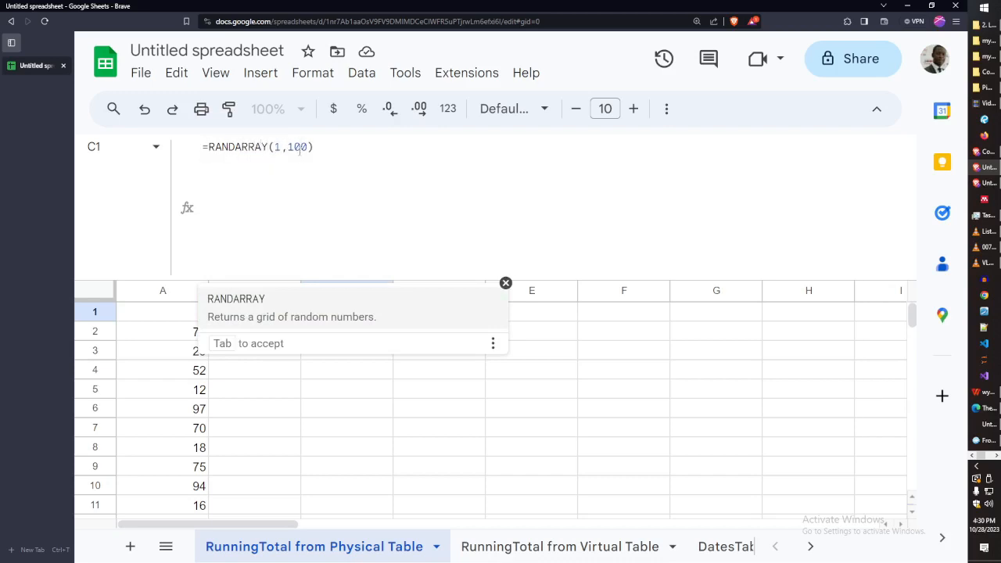
left_click_drag(309, 146, 273, 147)
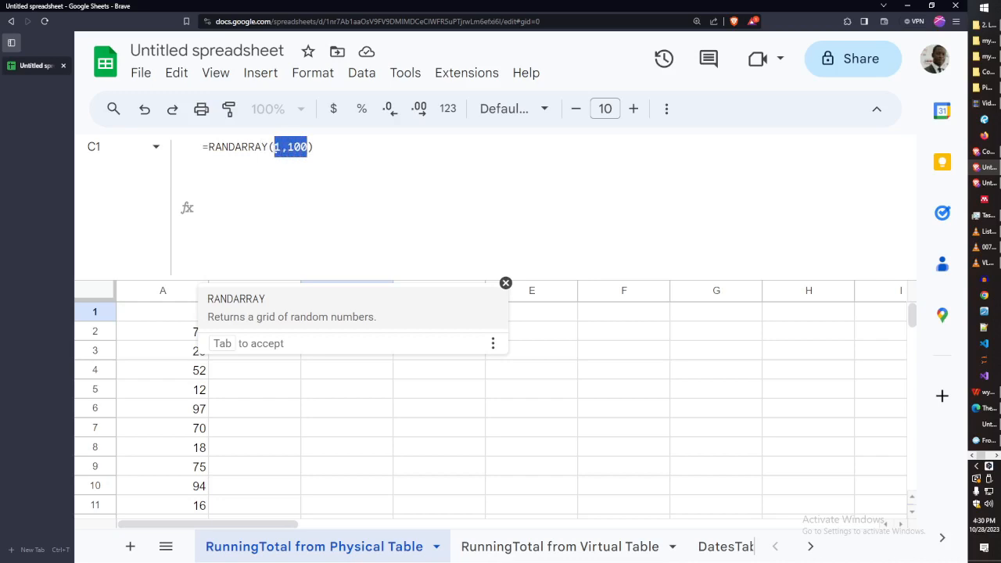
key("BackSpace")
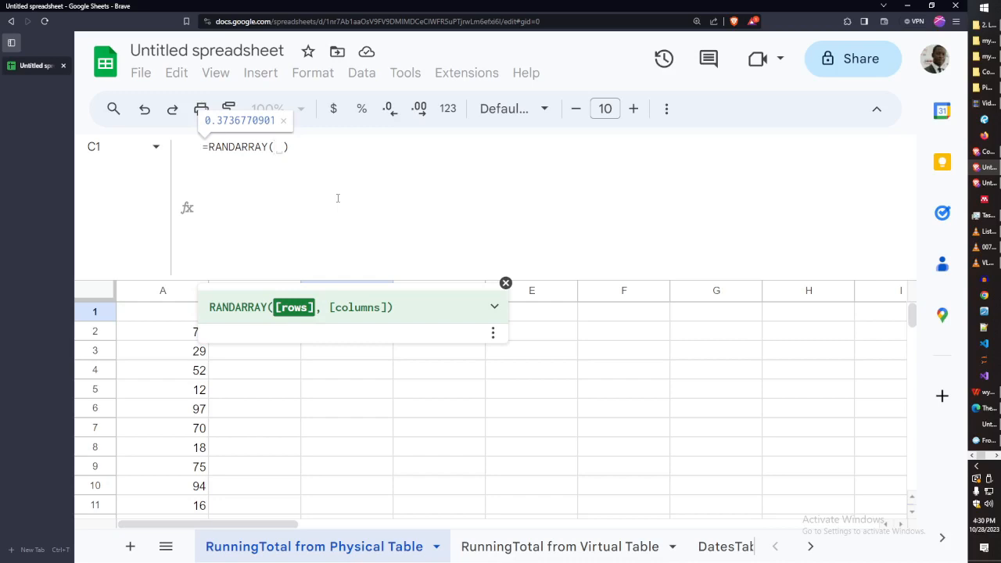
type("1")
key("BackSpace")
type("50")
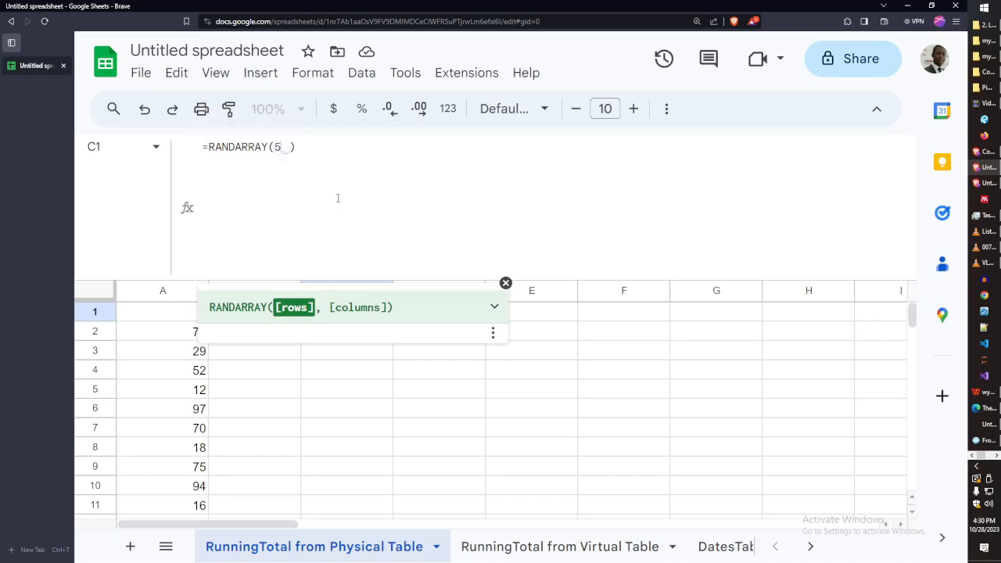
type(",")
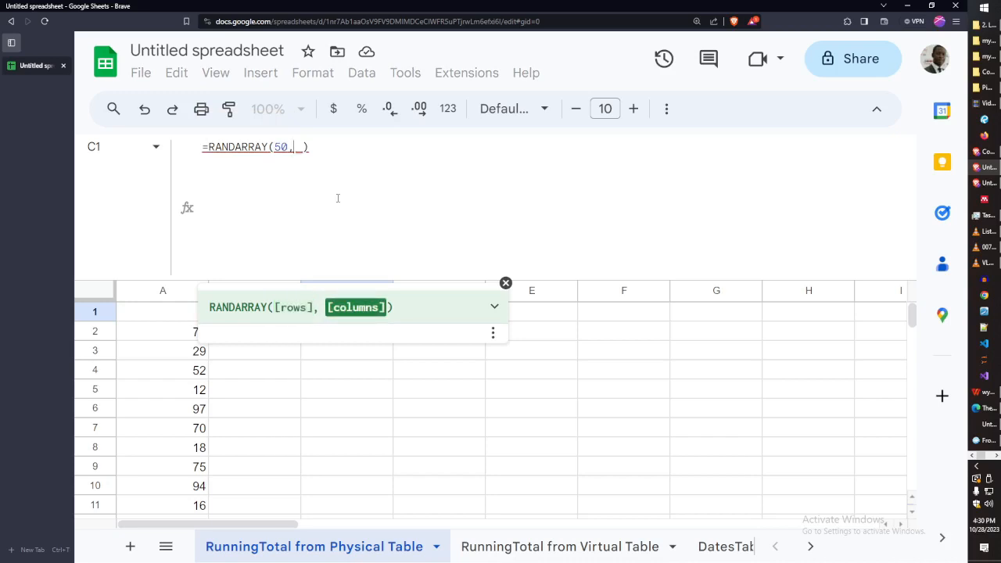
key("BackSpace")
type("1")
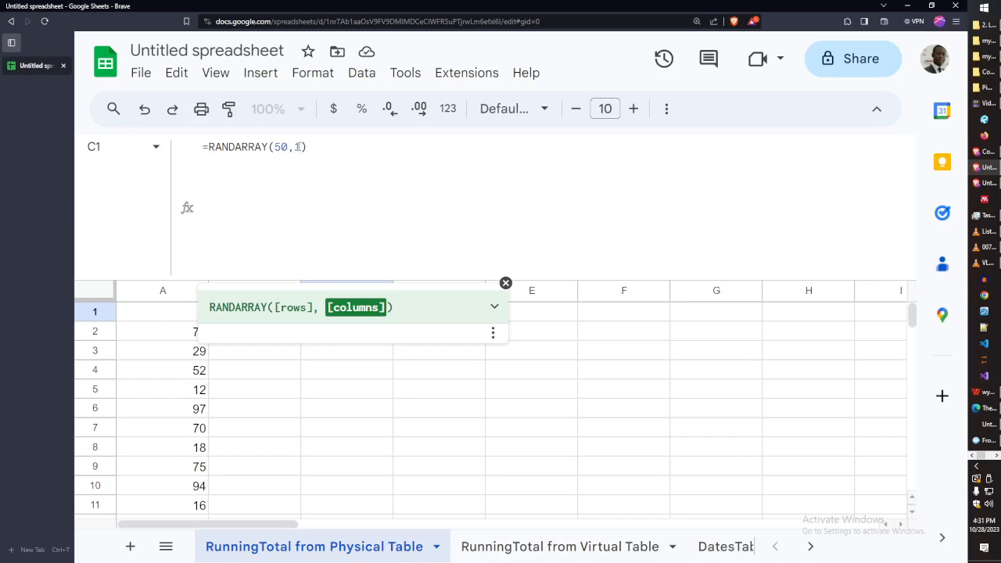
Wrap the RANDARRAY formula in C1 with ARRAYFORMULA and multiply its output by 100
left_click(209, 147)
type("array")
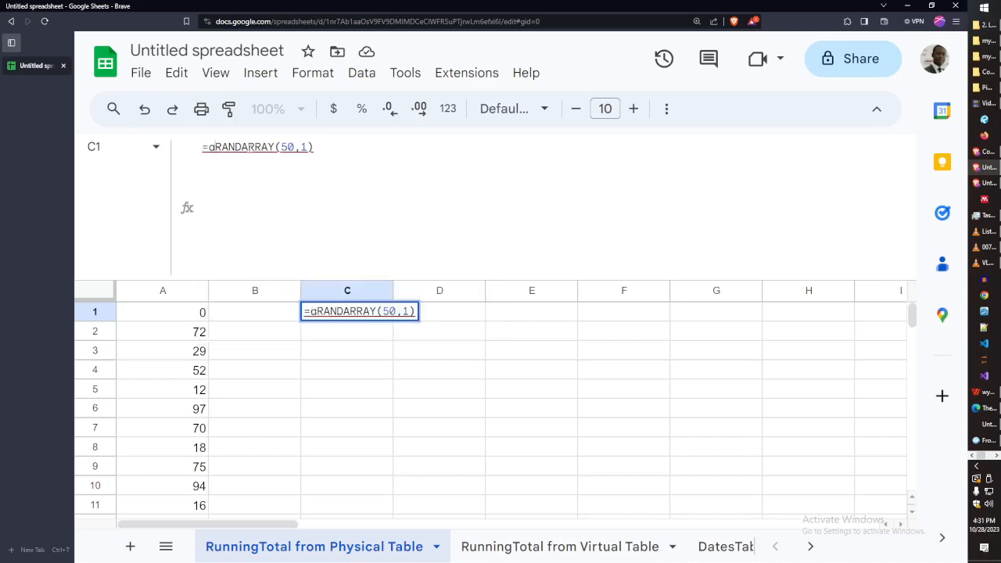
type("formula")
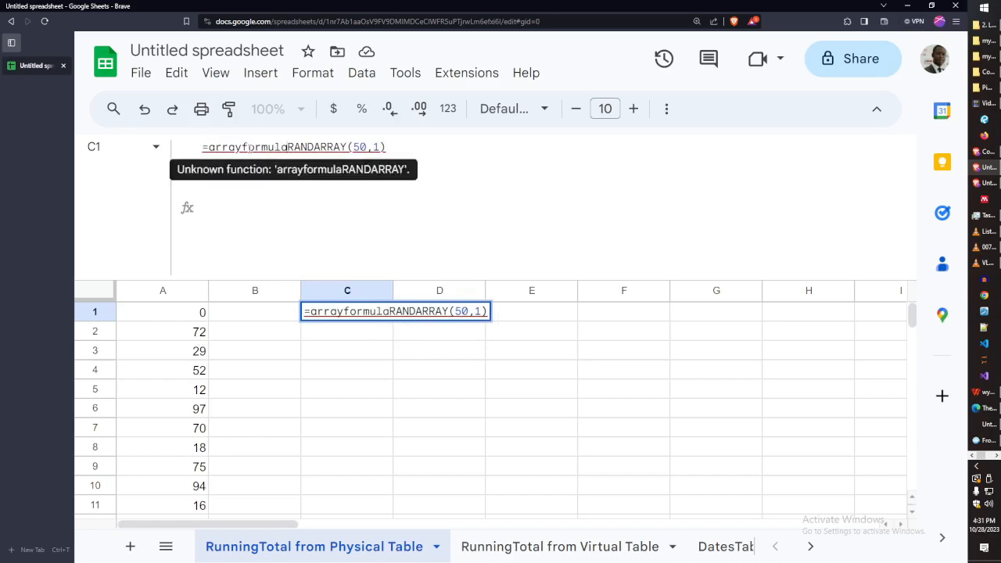
type("(")
left_click(401, 150)
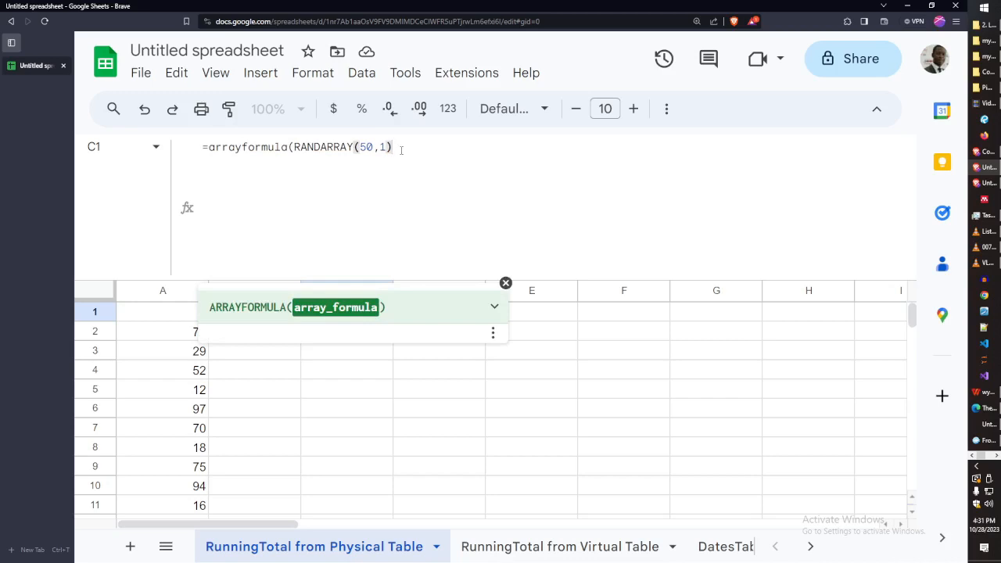
type("*100")
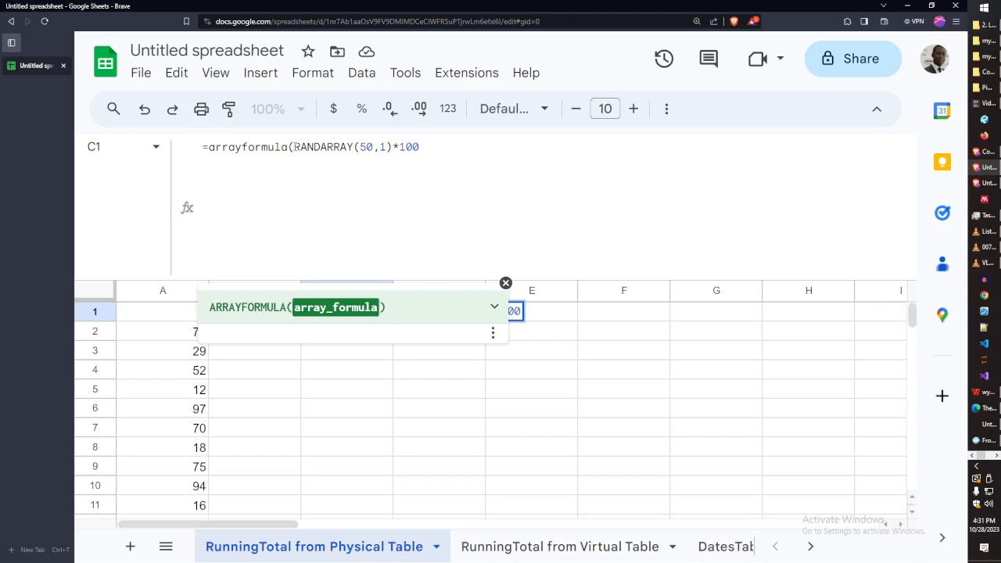
left_click(294, 150)
left_click(428, 149)
type(")")
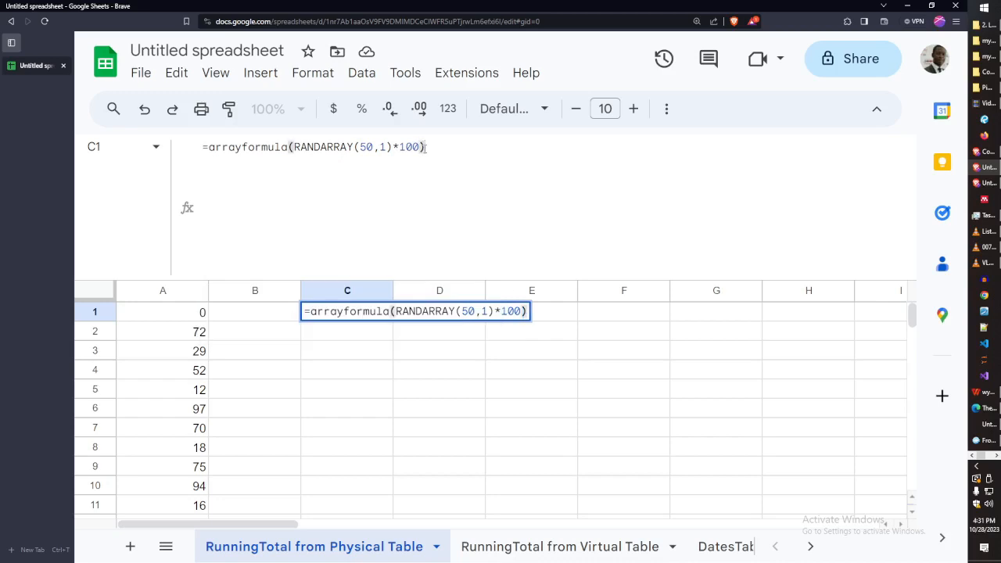
Remove the ARRAYFORMULA wrapper and the multiplication by 100, and commit =RANDARRAY(50,1) in C1
left_click_drag(443, 146, 392, 147)
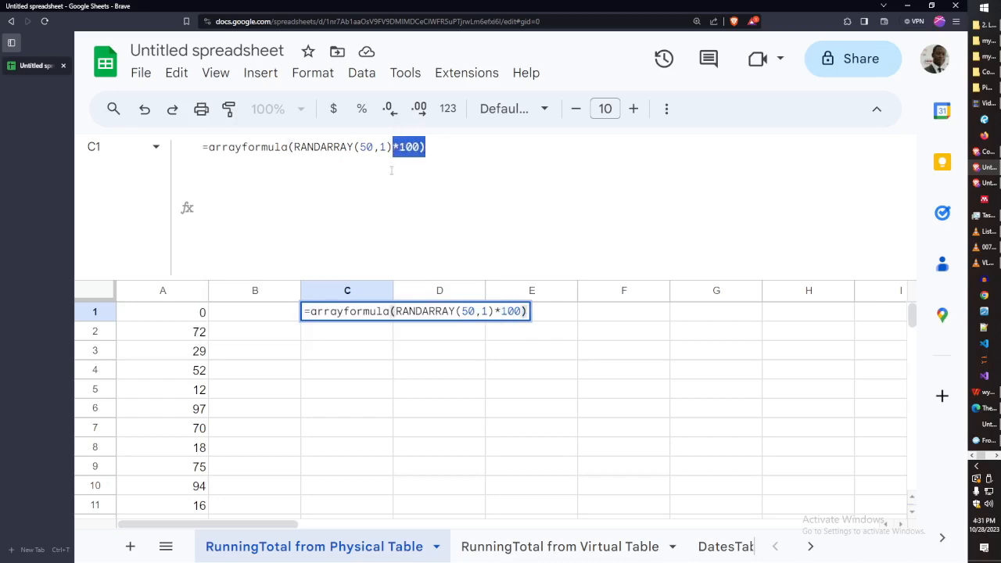
key("BackSpace")
left_click_drag(292, 147, 208, 149)
key("BackSpace")
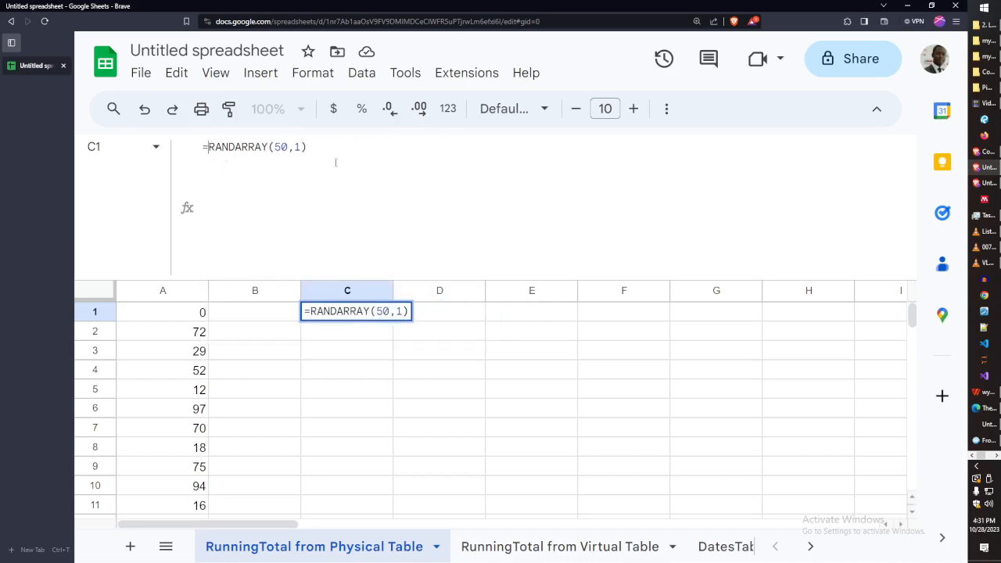
left_click(328, 150)
key("Return")
Examine the random numbers generated down column C
scroll(375, 325, "down", 1)
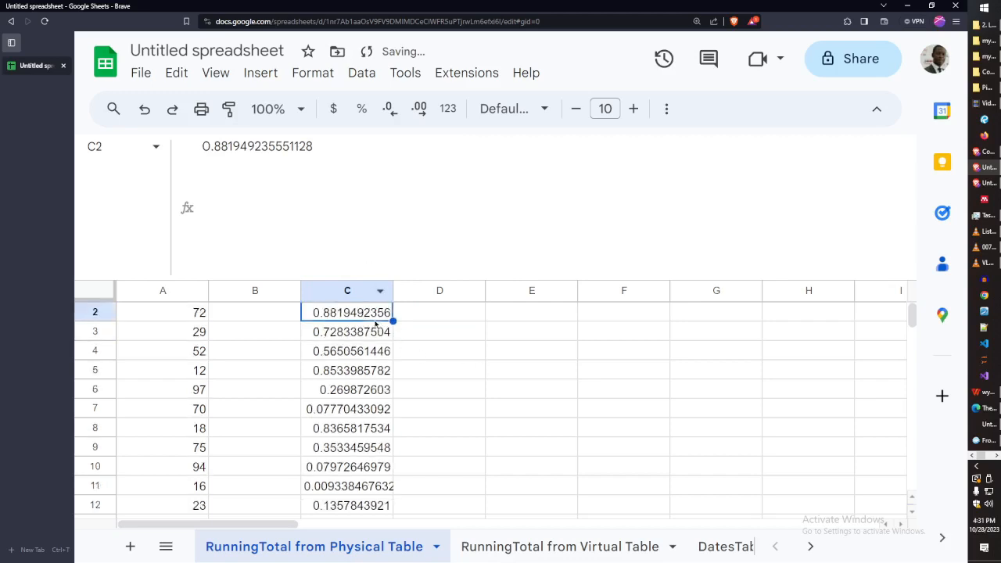
scroll(375, 325, "up", 1)
scroll(375, 324, "down", 1)
scroll(375, 324, "up", 1)
scroll(374, 345, "down", 3)
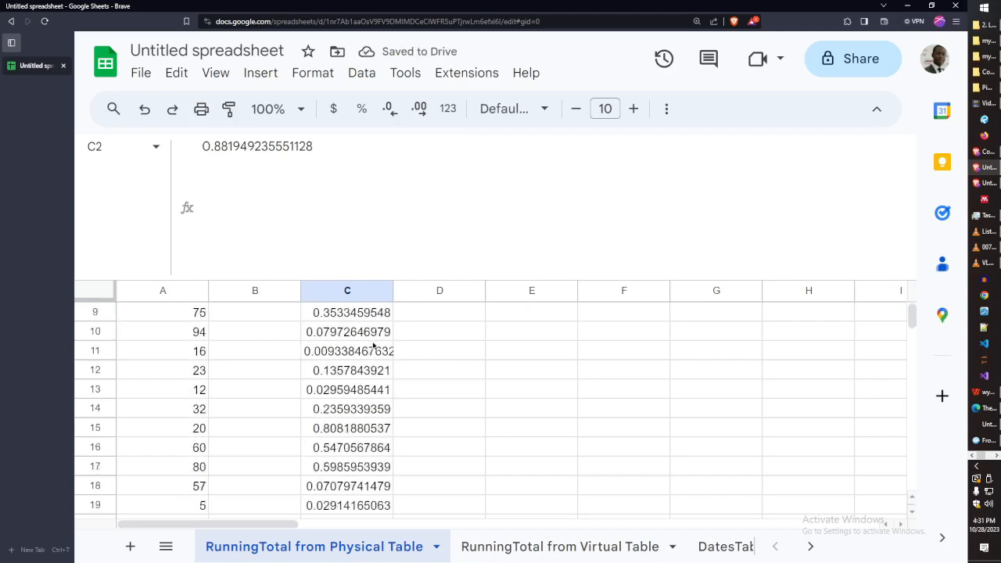
scroll(373, 346, "down", 10)
scroll(374, 353, "up", 1)
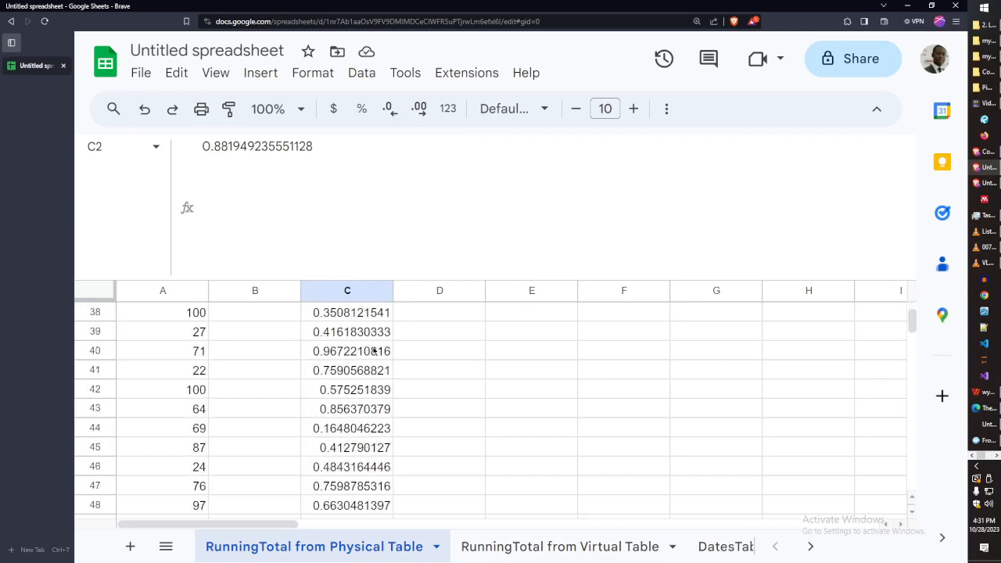
scroll(375, 352, "up", 3)
Change the C1 formula to =arrayformula(RANDARRAY(50,1)*100) and commit it
key("Up")
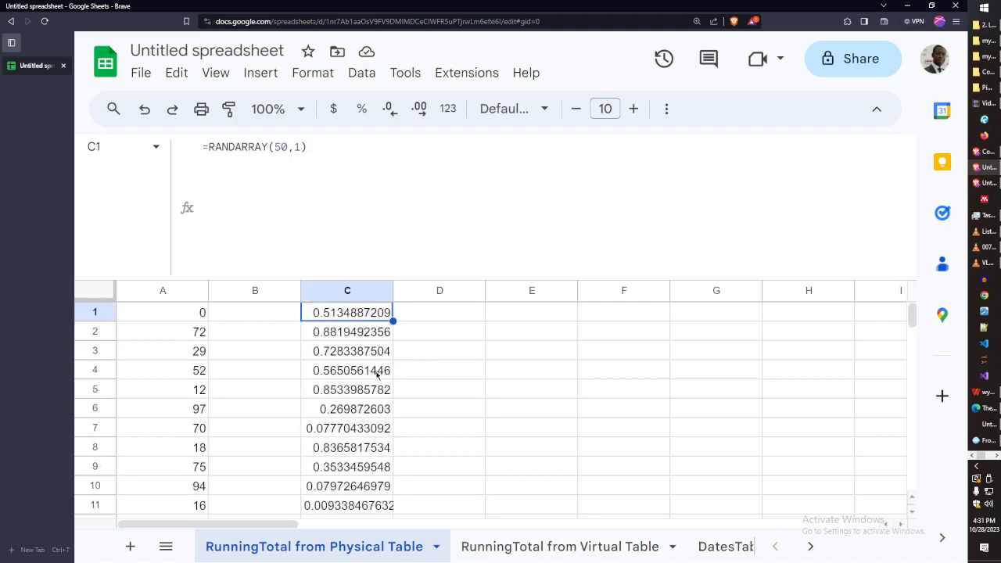
left_click(210, 151)
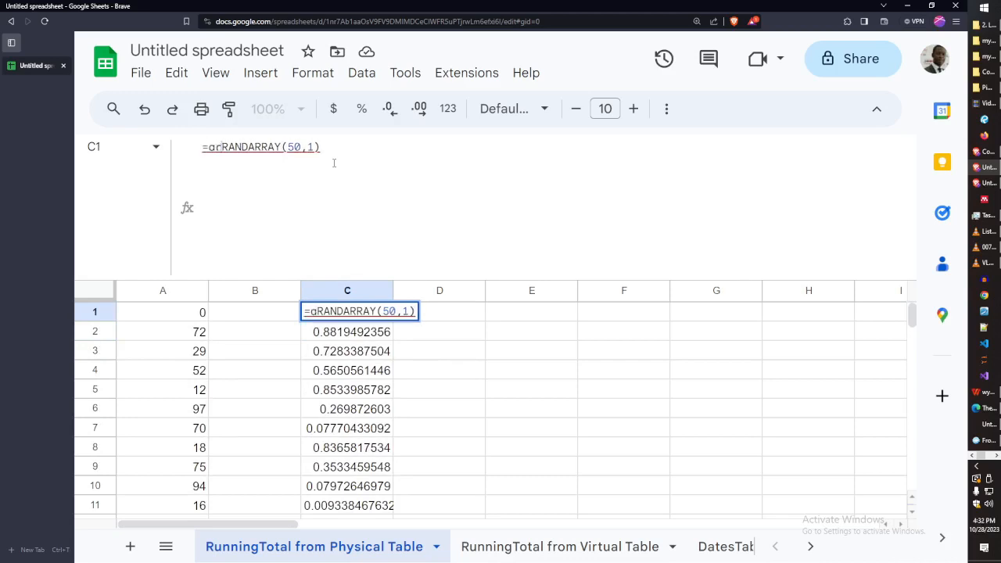
type("arrayf")
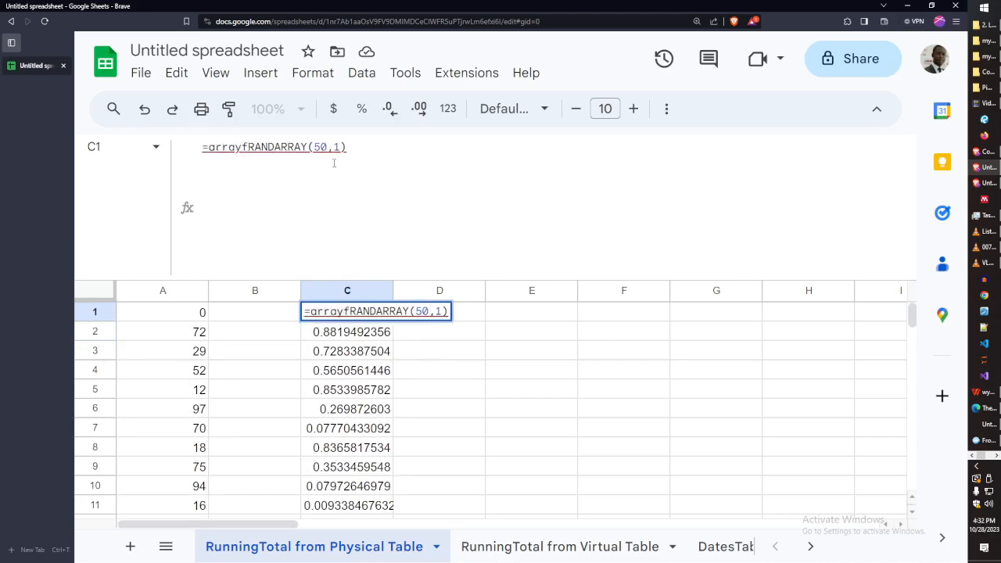
type("ormula(")
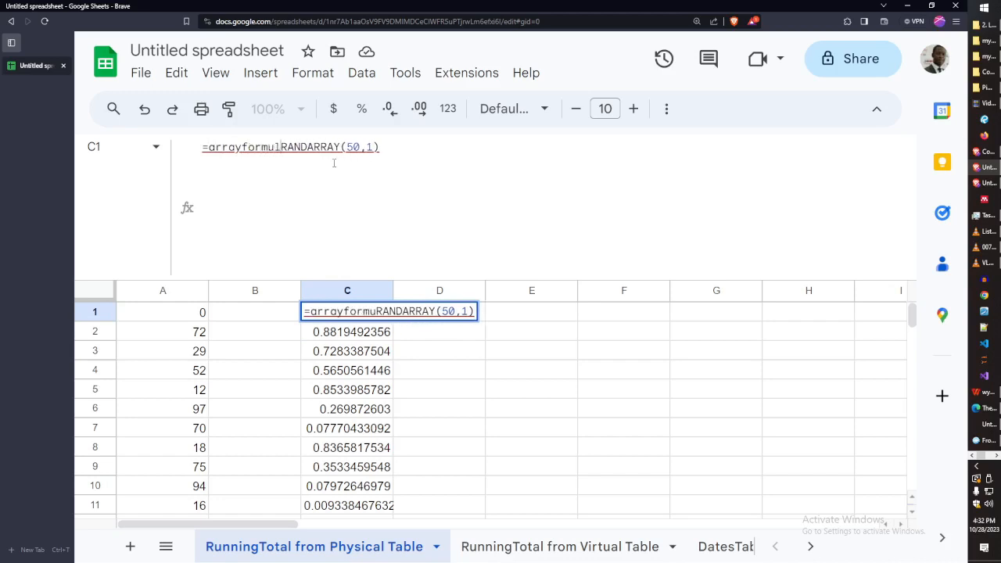
left_click(404, 153)
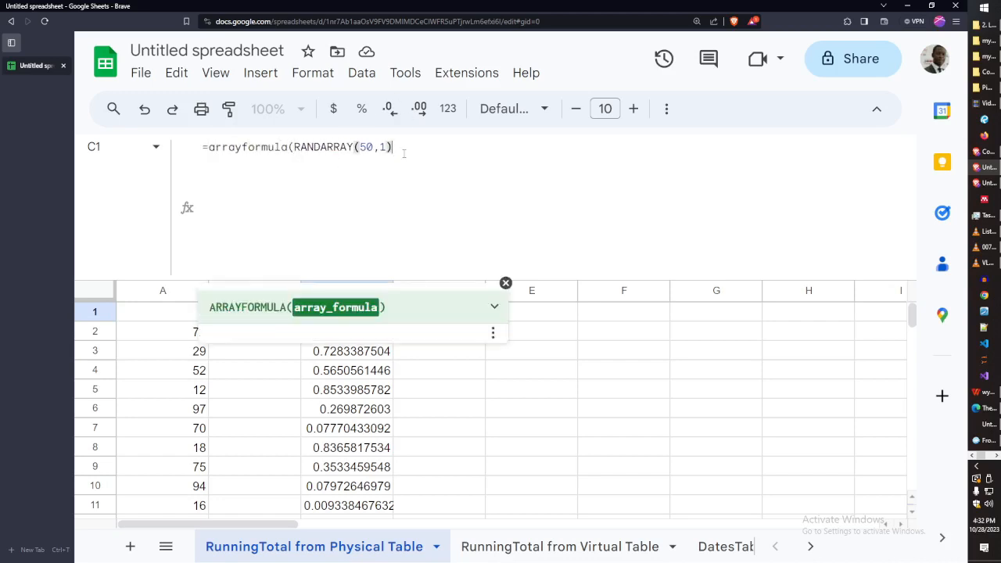
type("*100")
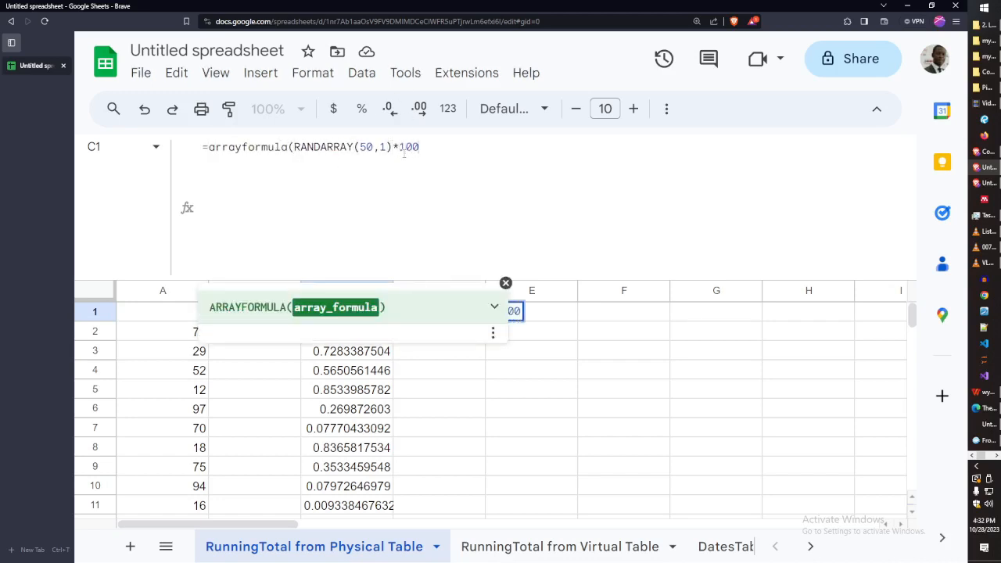
type(")")
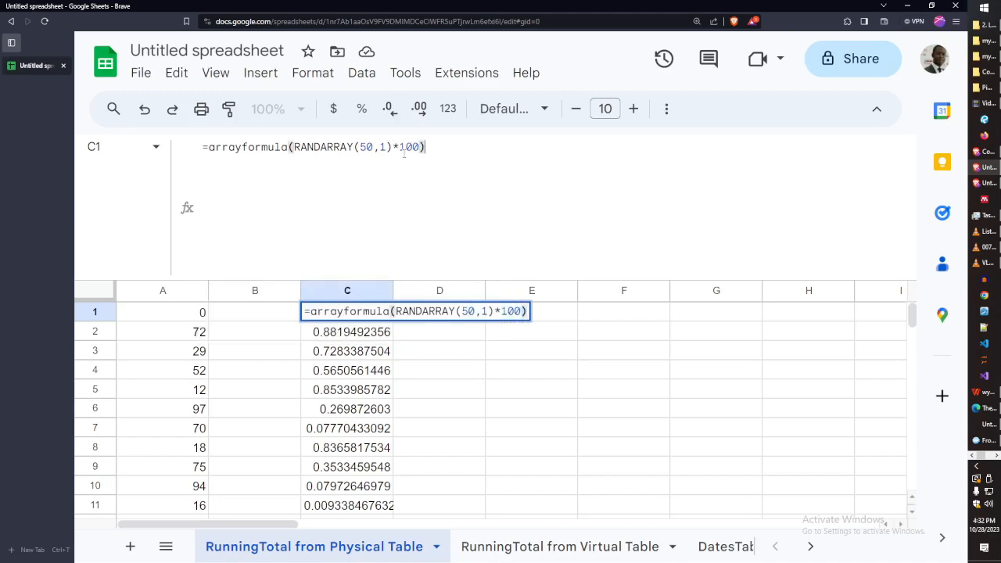
key("Return")
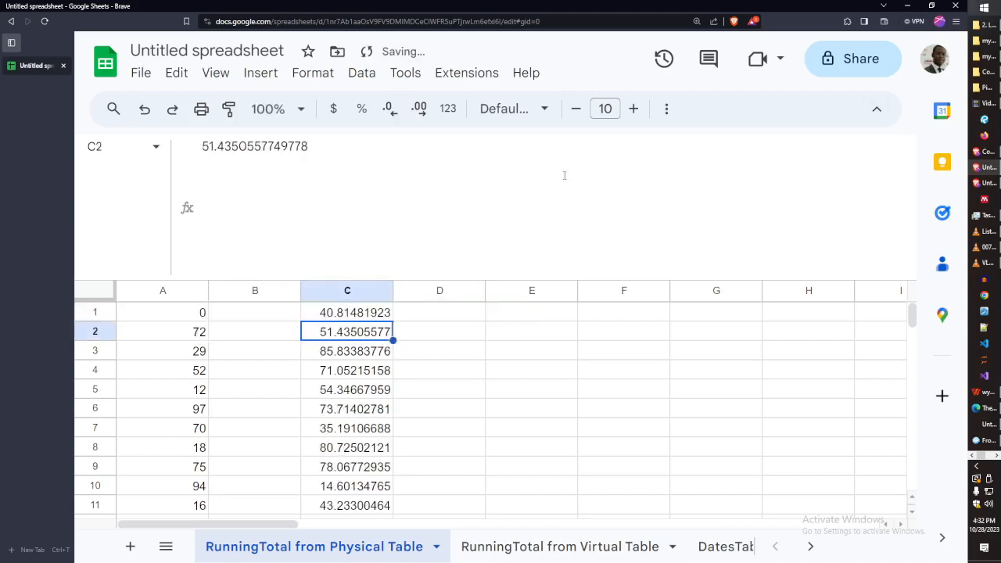
Change the C1 formula to =arrayformula(round(RANDARRAY(50,1)*100,0)) and commit it
left_click(342, 310)
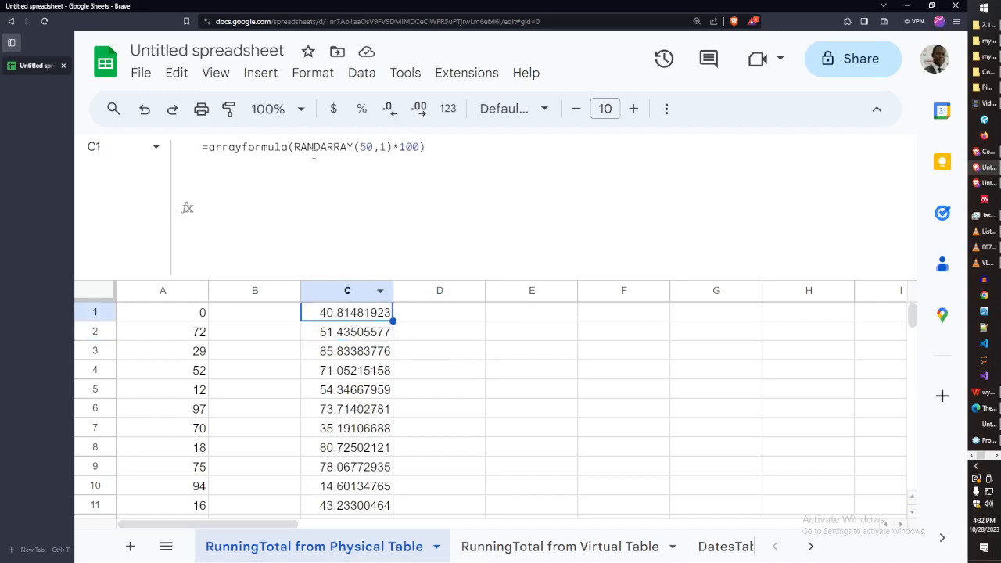
left_click(206, 147)
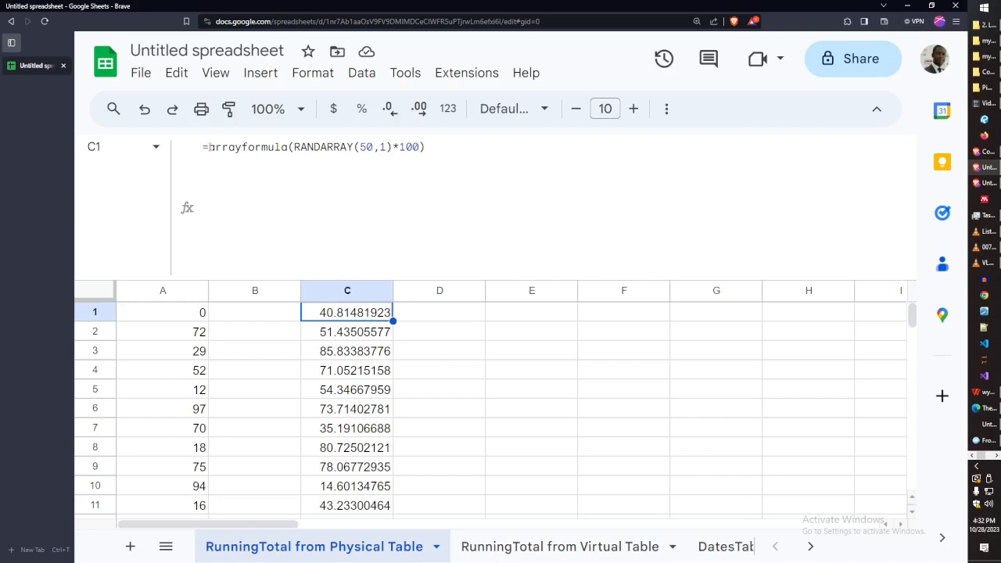
left_click(294, 147)
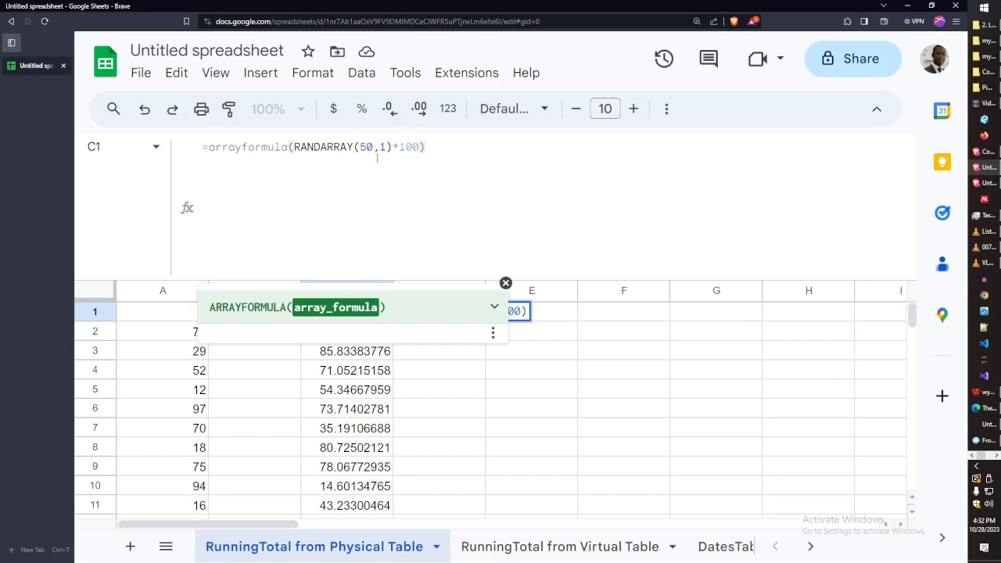
type("round(")
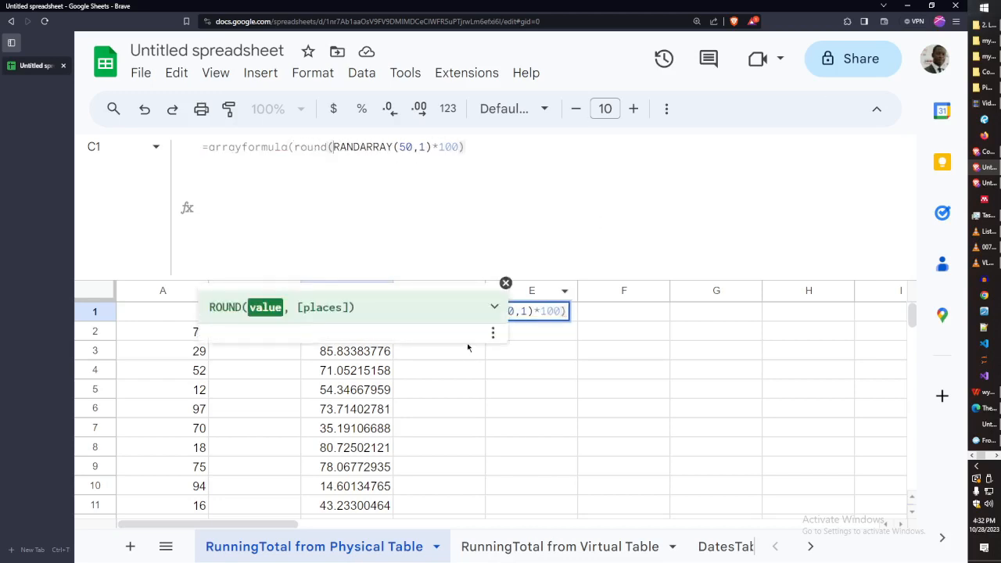
left_click(522, 153)
type(",0)")
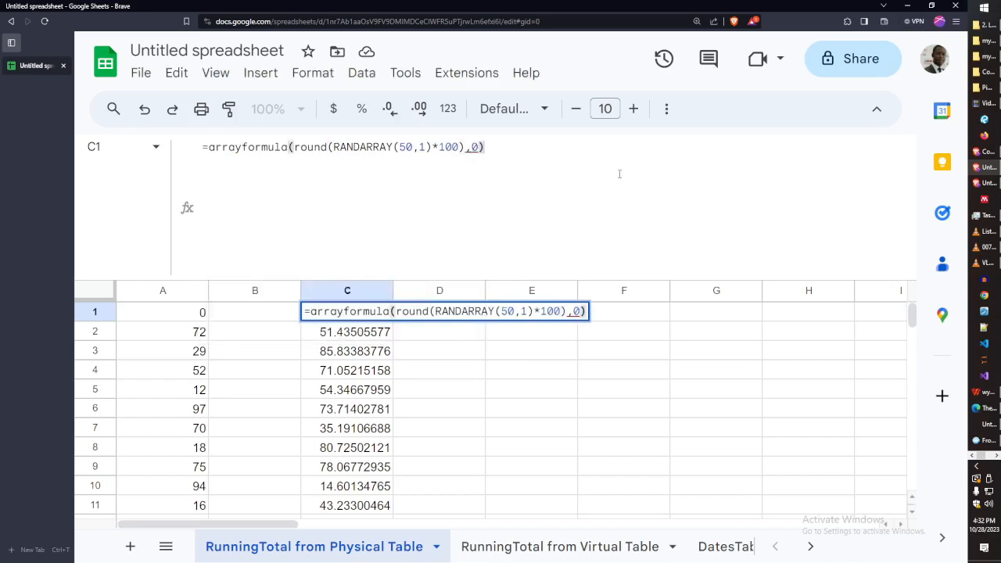
type(")")
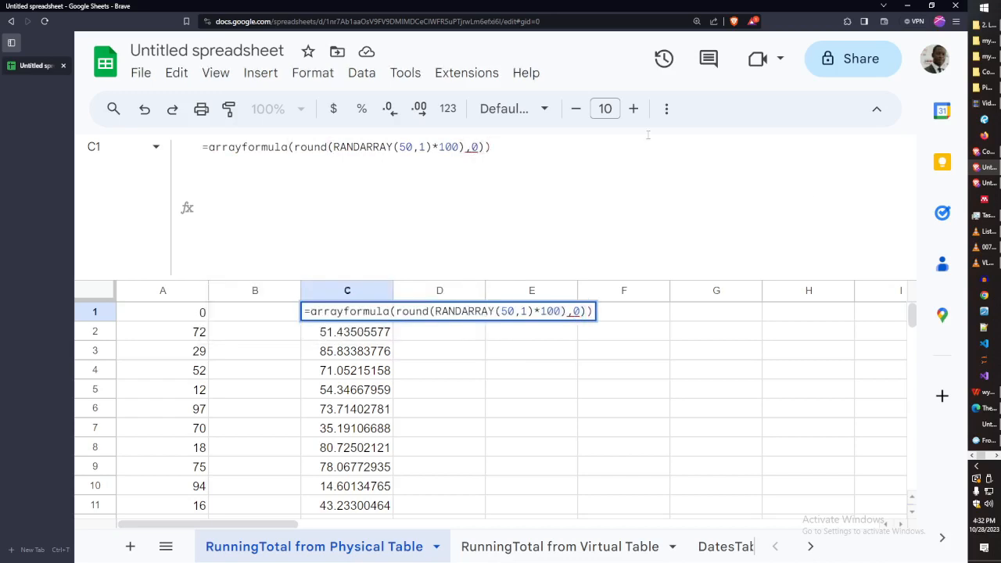
left_click(464, 147)
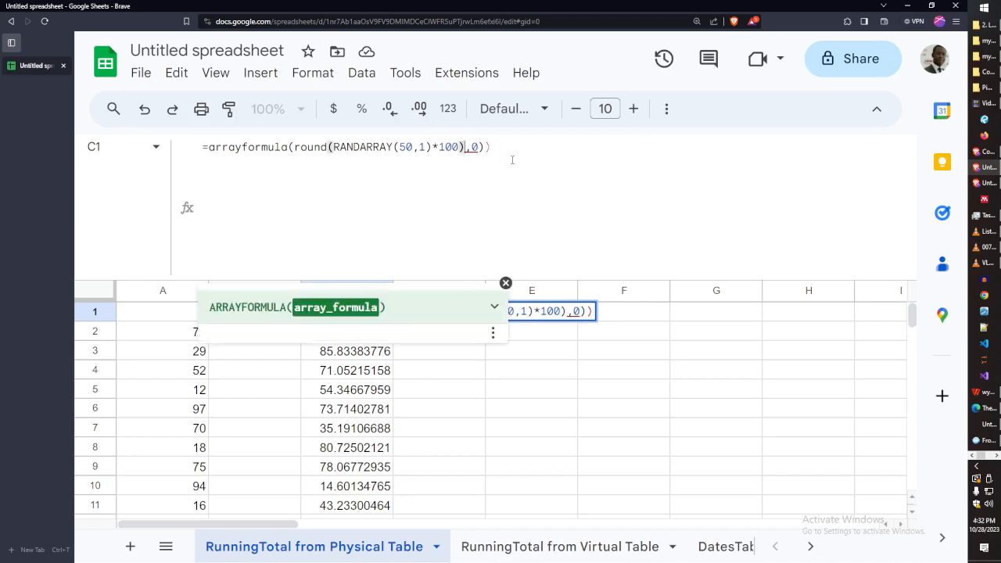
key("BackSpace")
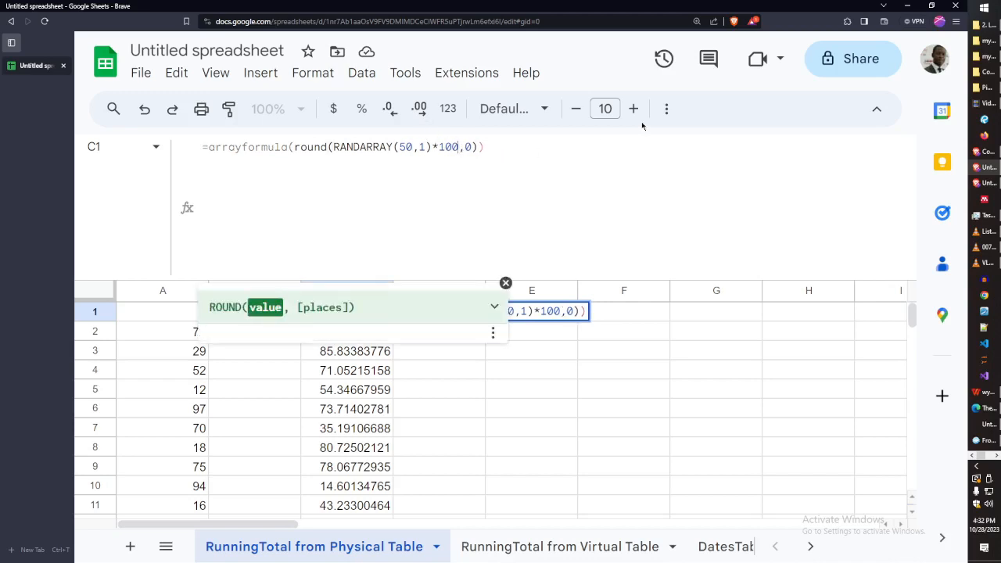
left_click(492, 147)
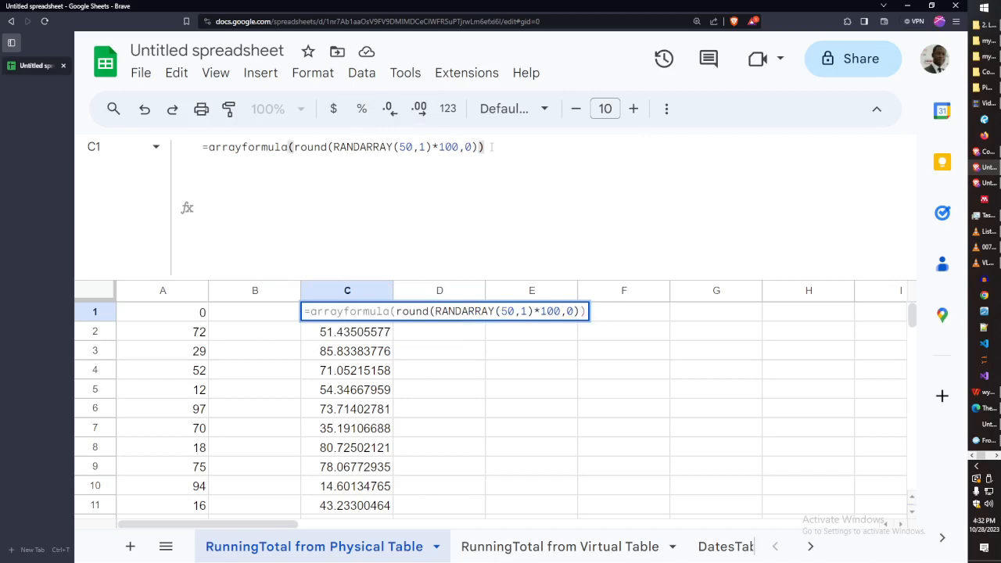
key("Return")
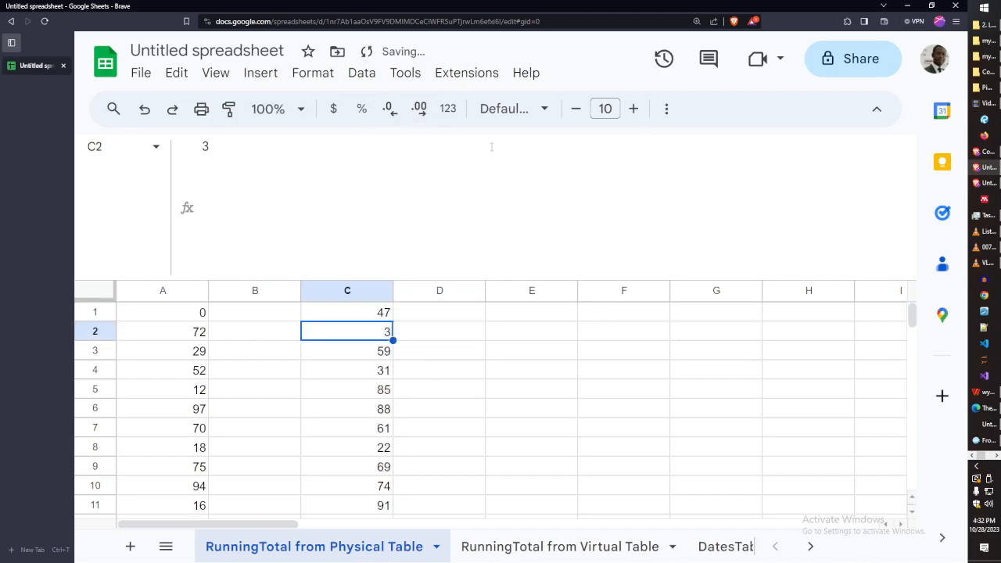
Copy column C and paste it over itself as values only, replacing the random number formula with static numbers
scroll(371, 342, "down", 1)
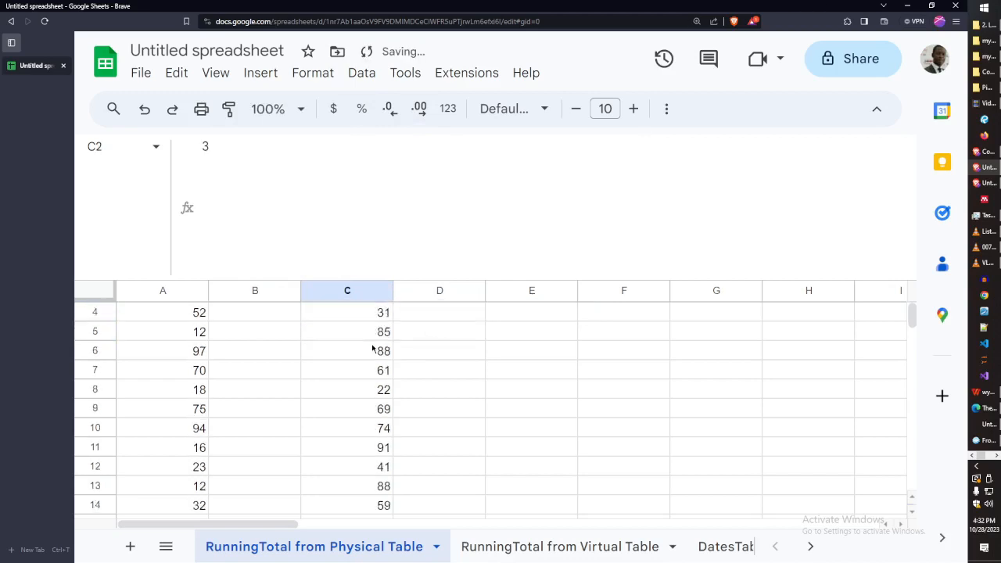
scroll(373, 344, "up", 1)
left_click(363, 296)
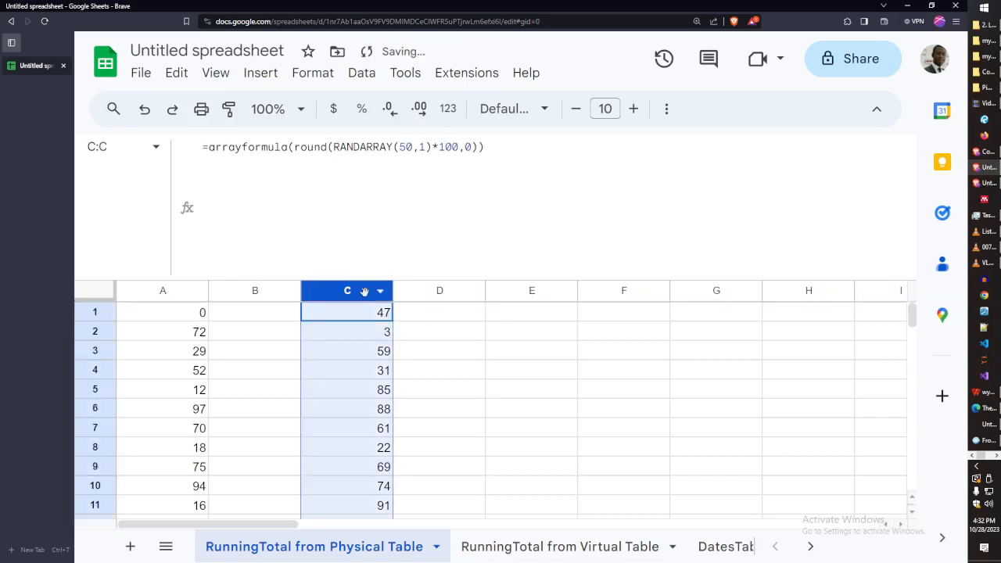
key("ctrl+c")
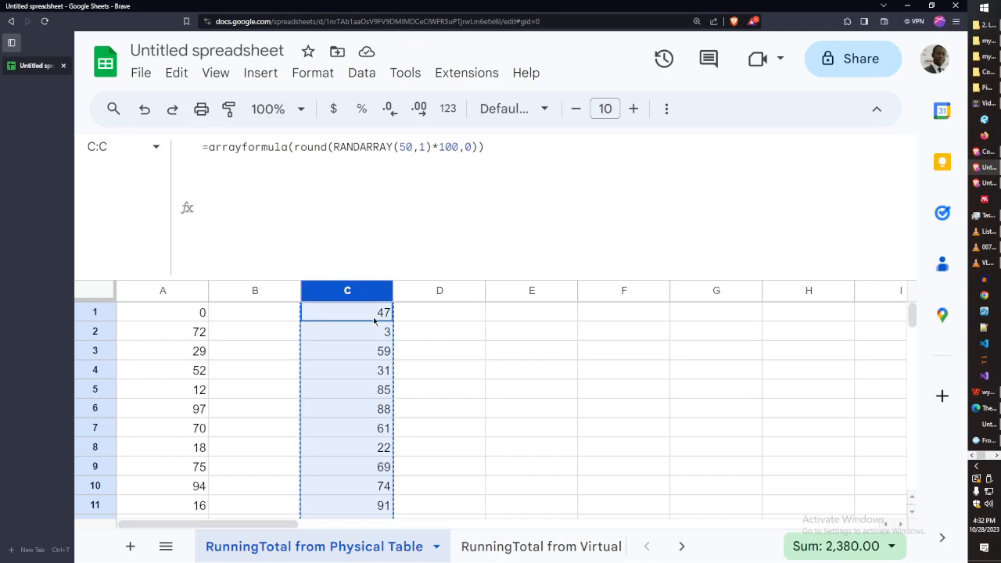
right_click(373, 319)
mouse_move(635, 223)
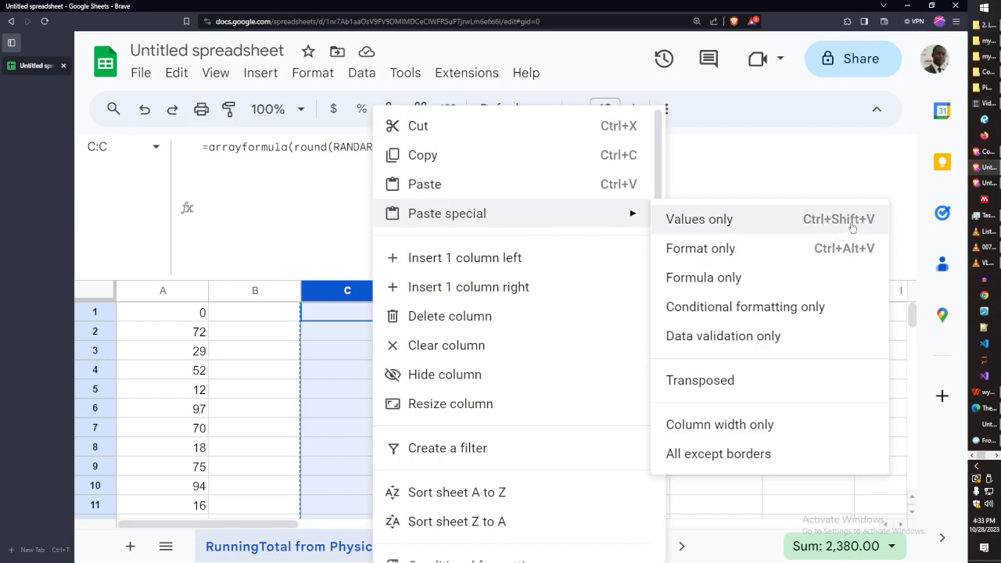
left_click(341, 313)
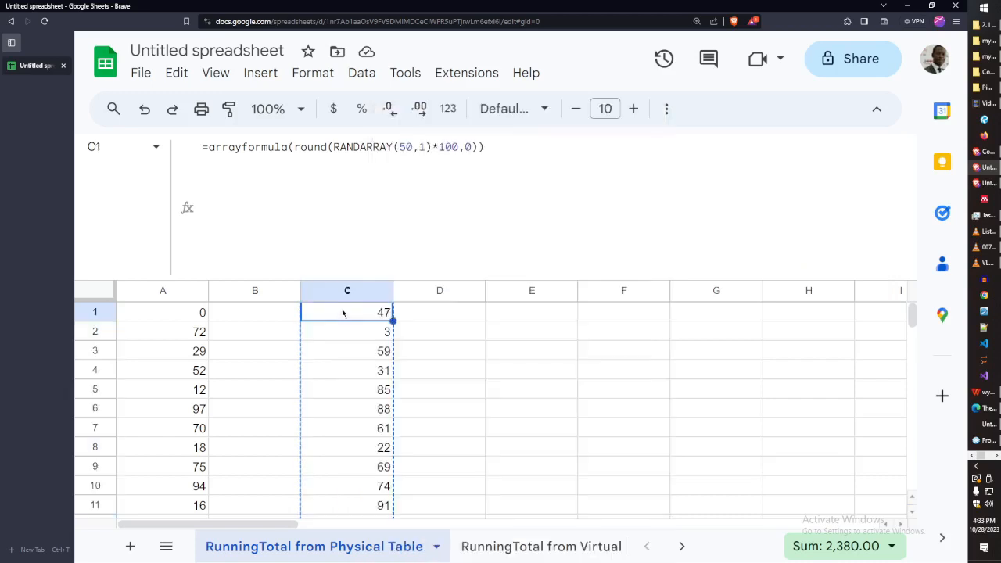
left_click(370, 292)
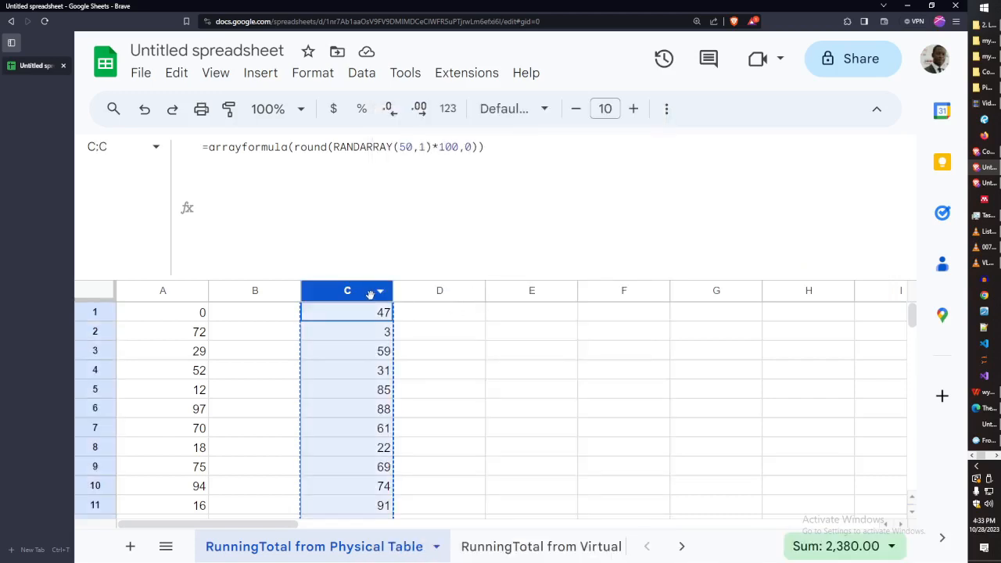
key("ctrl+shift+v")
left_click(371, 315)
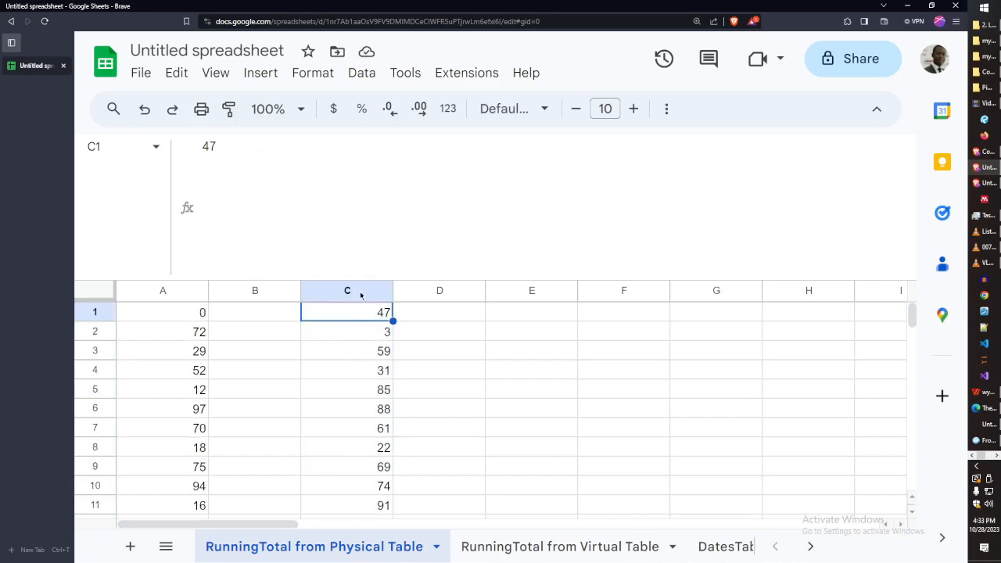
Delete the old numbers in column A and the empty column B, moving the new random numbers into column A
left_click(366, 293)
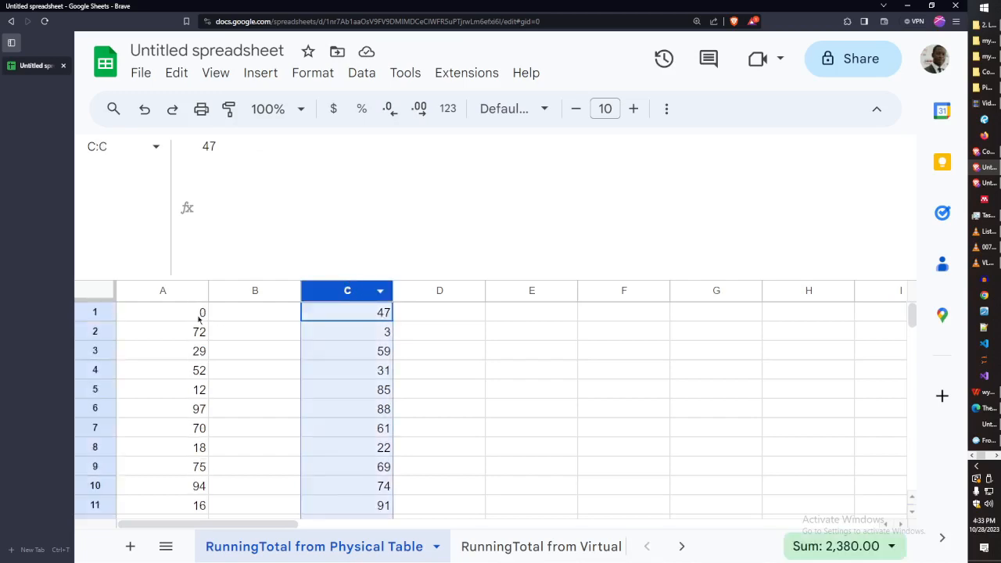
right_click(176, 291)
left_click(208, 327)
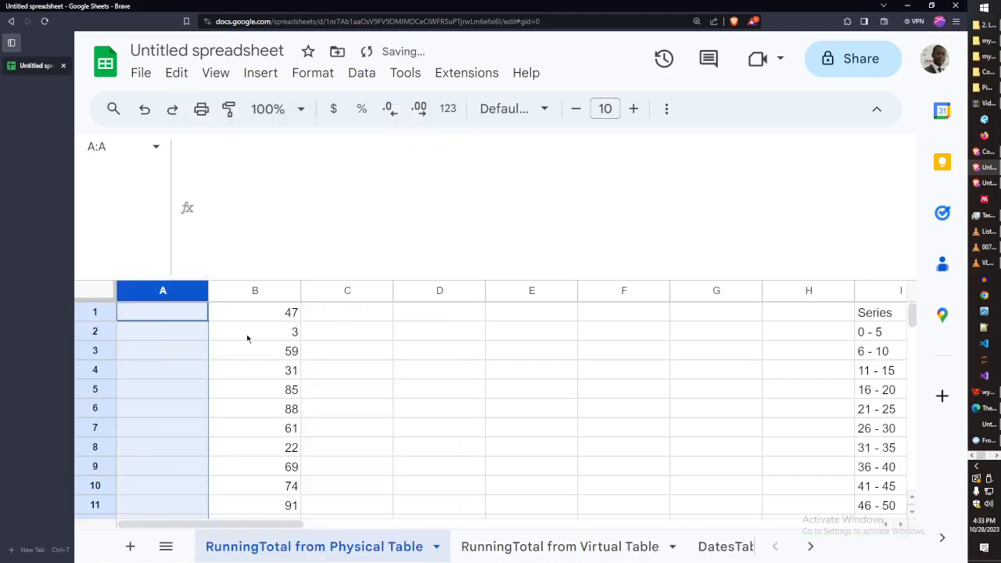
left_click(206, 333)
right_click(179, 291)
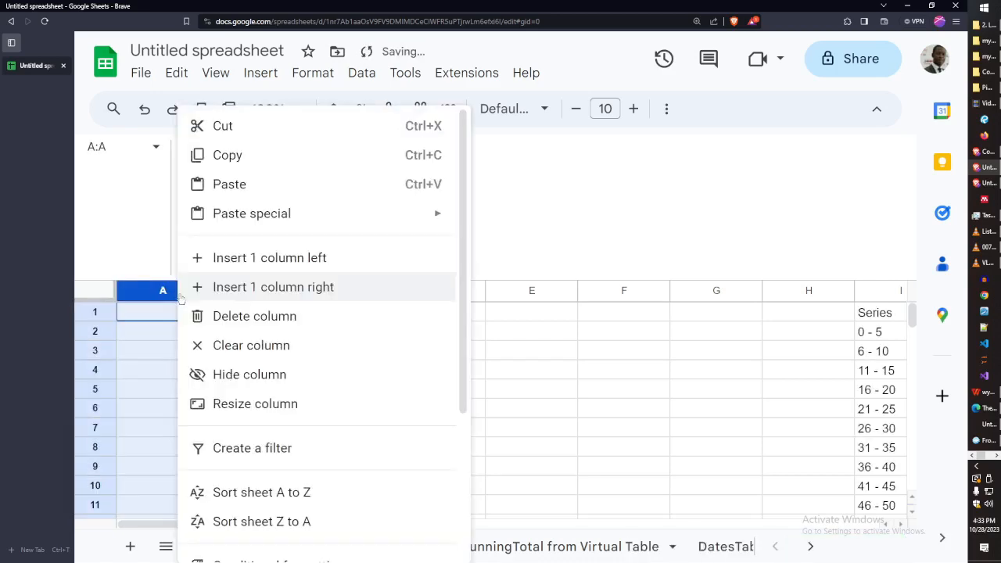
left_click(204, 316)
left_click(171, 313)
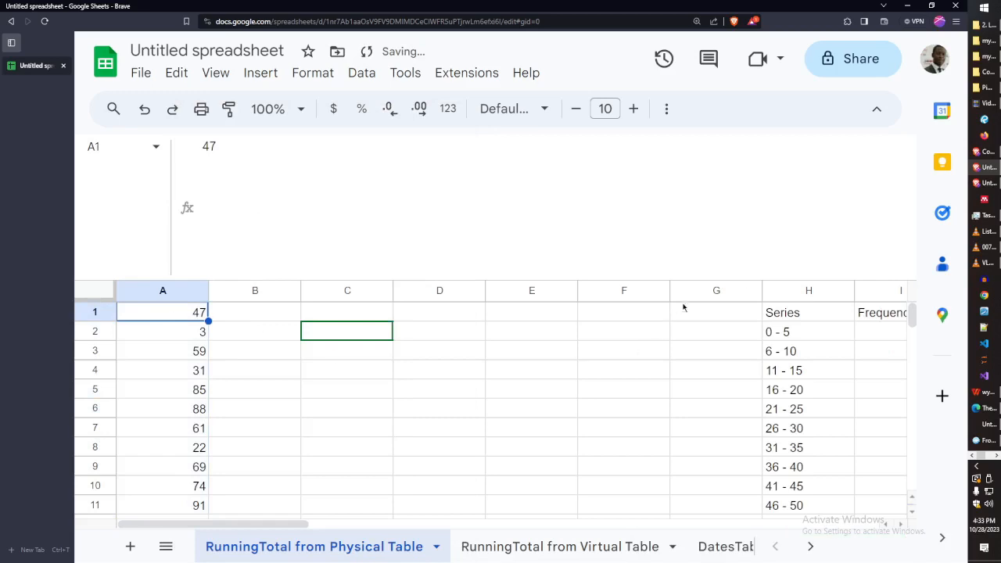
Insert two columns to the left of columns G and H to move the Series table away from the numbers
left_click_drag(694, 291, 816, 291)
right_click(816, 291)
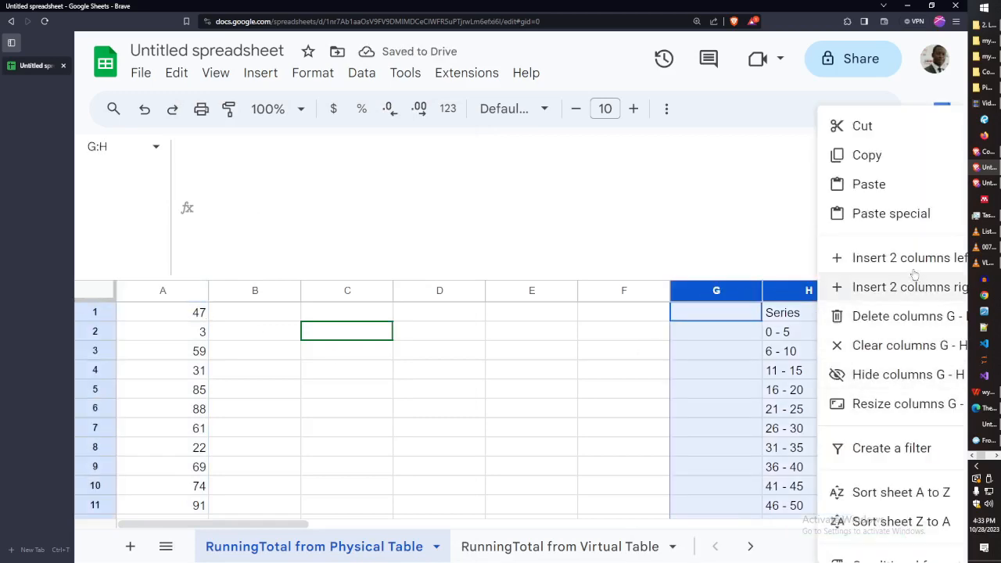
left_click(868, 258)
left_click(183, 321)
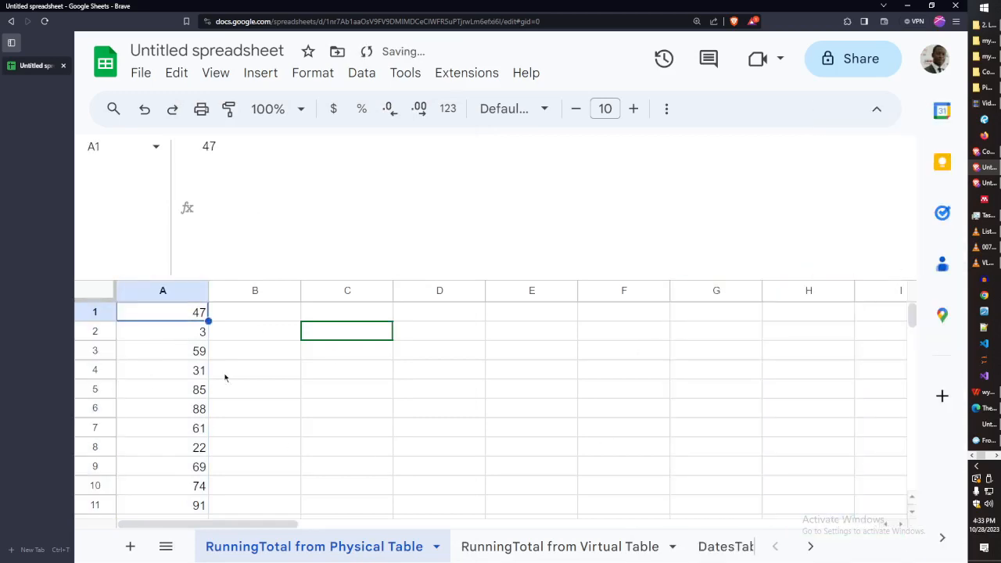
Insert one empty row above row 1 for the column headers
left_click(163, 292)
left_click(199, 315)
right_click(100, 312)
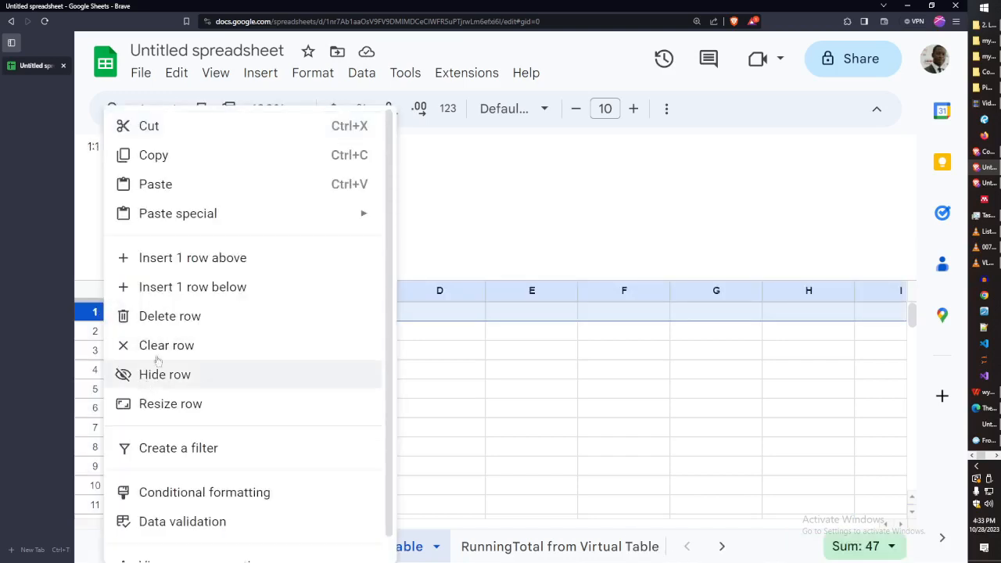
left_click(188, 257)
Enter the headers Values in A1 and RunningTotal in B1
left_click(168, 313)
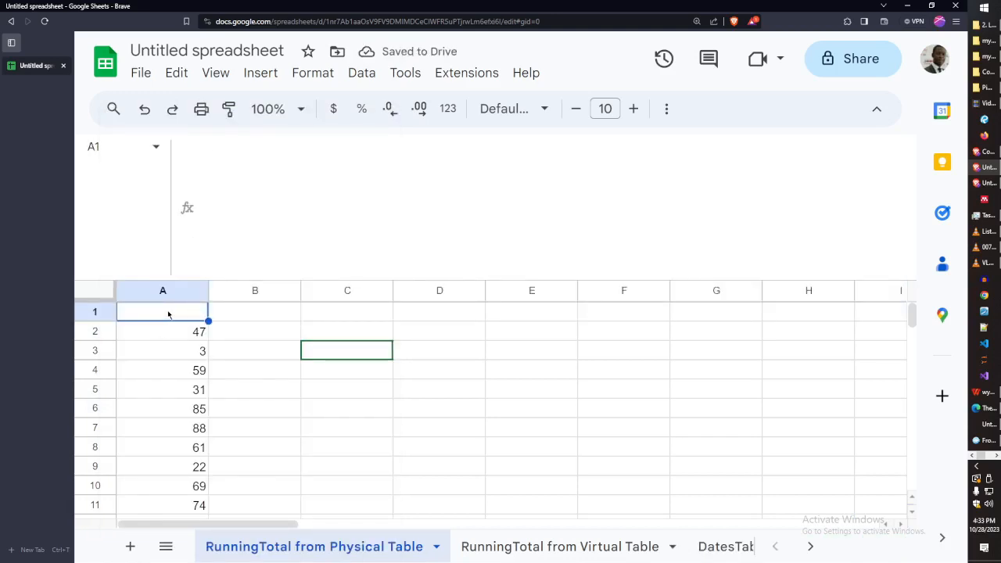
type("N")
key("BackSpace")
type("Valu")
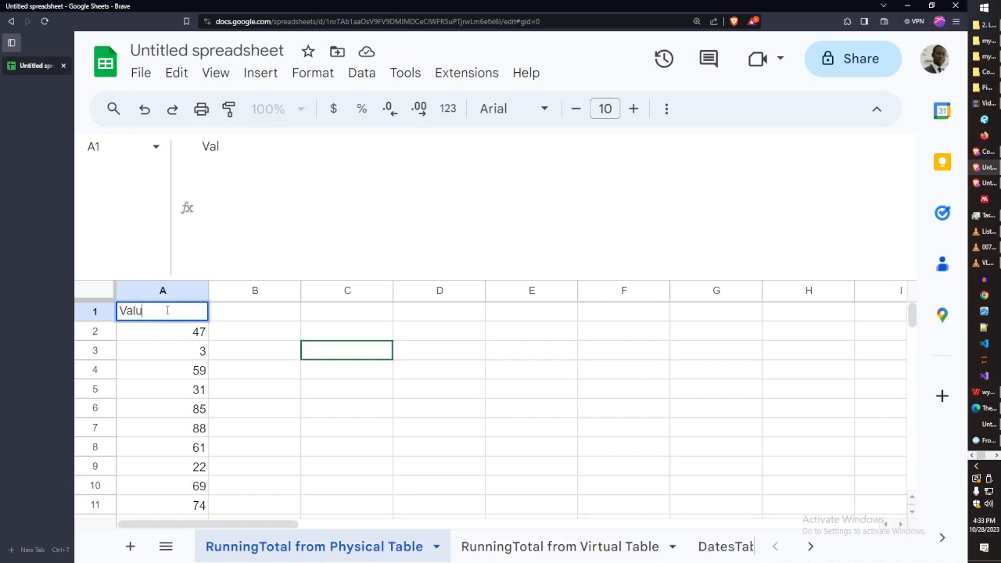
type("es")
key("Tab")
type("R")
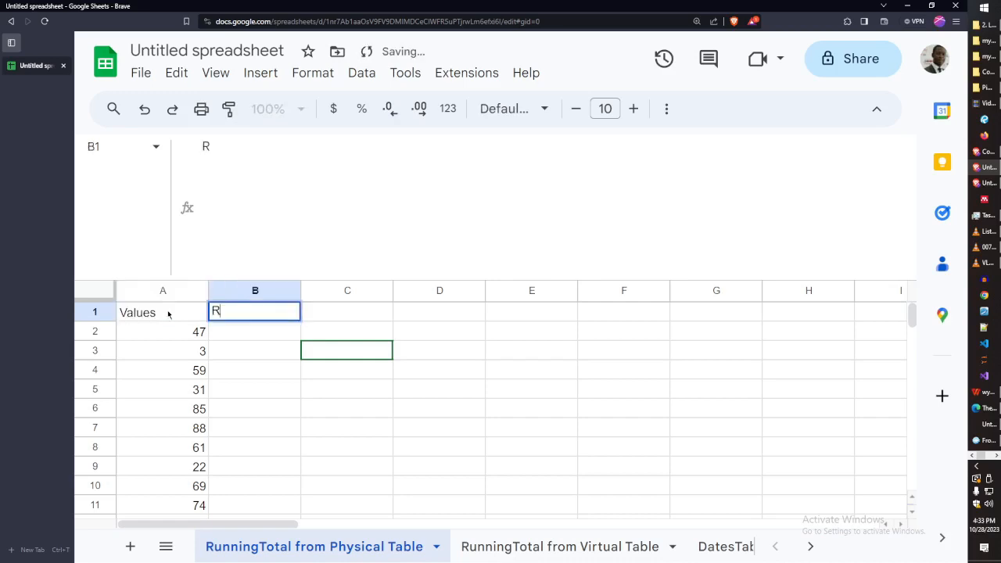
type("unningTotal")
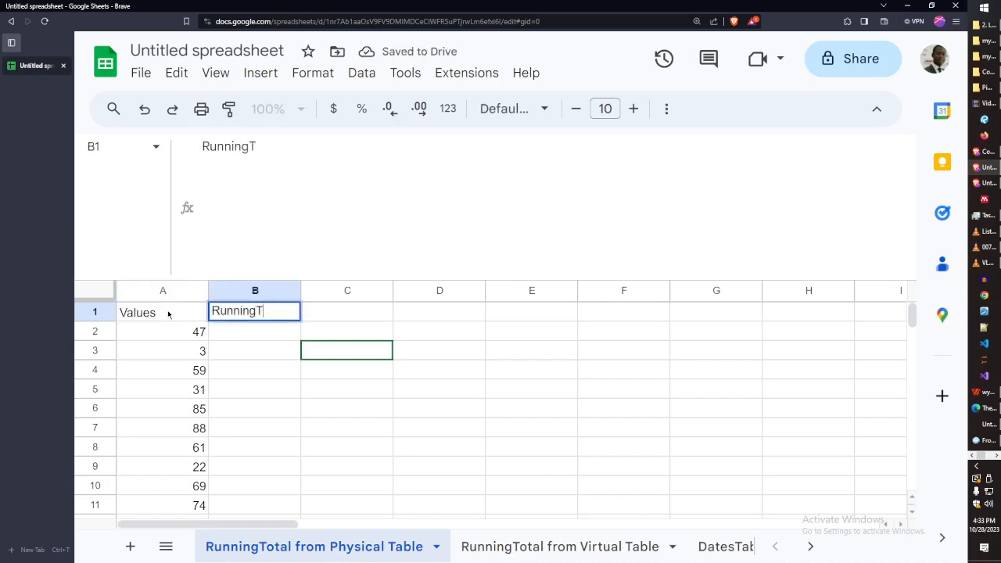
key("Tab")
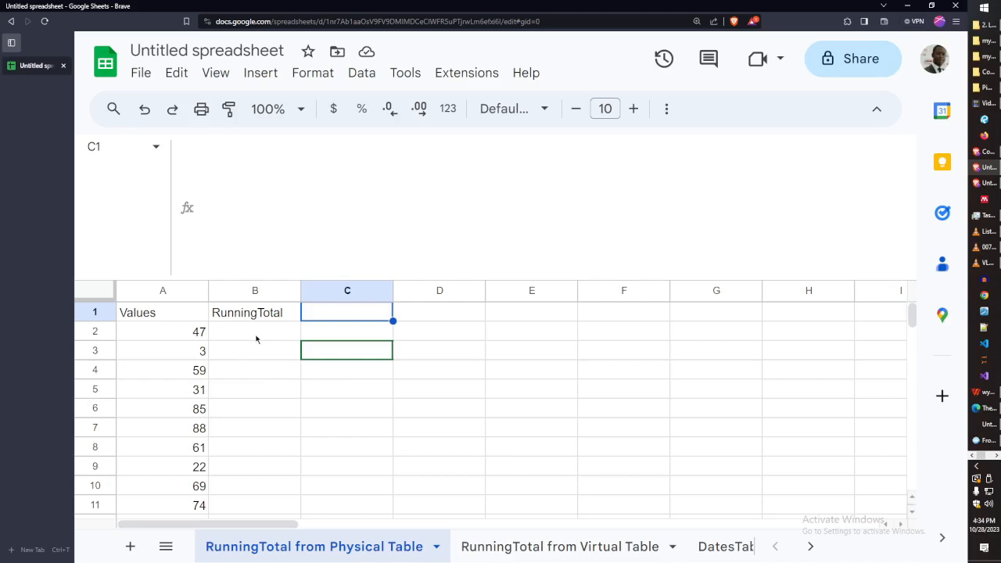
left_click(256, 338)
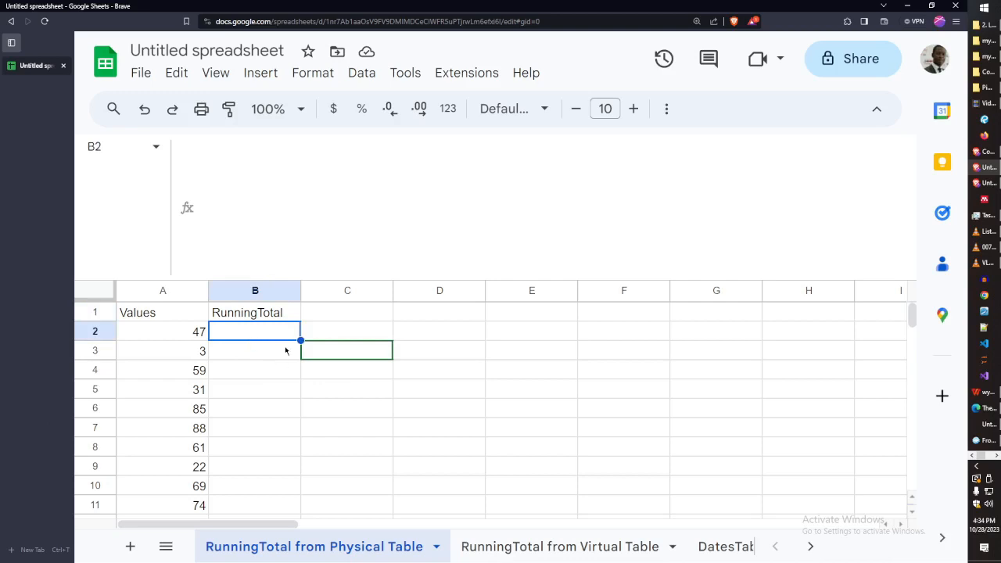
type("=")
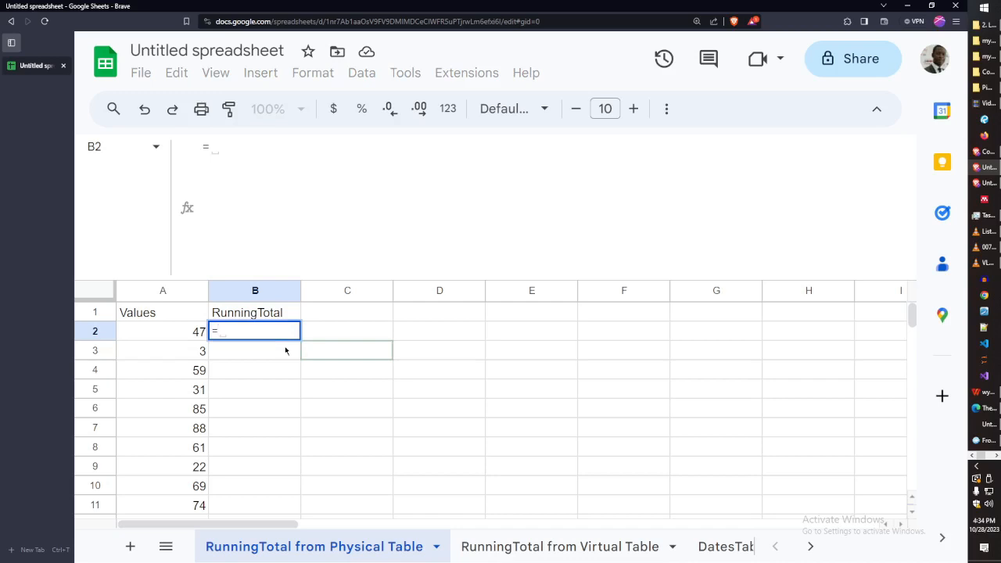
type("SUM(")
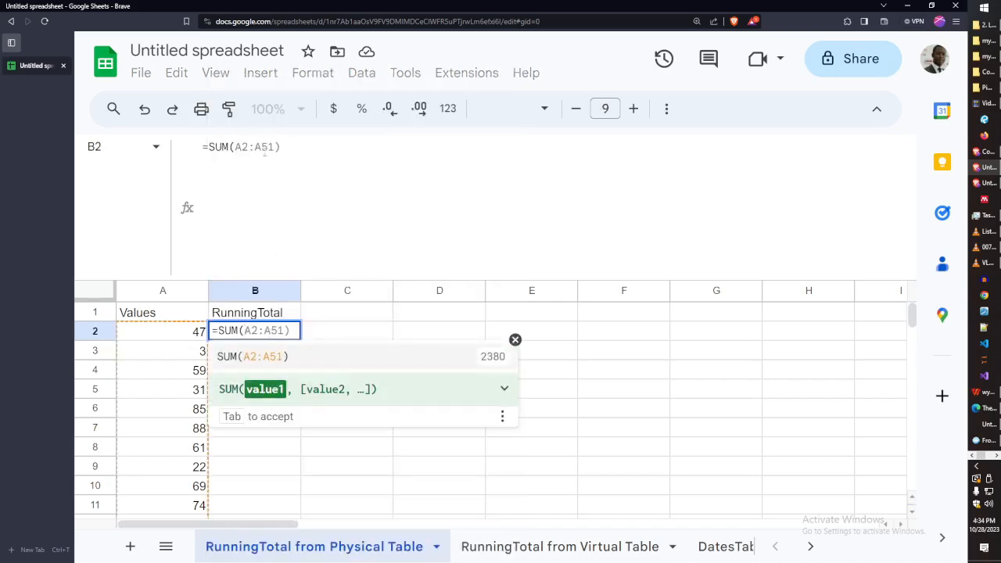
left_click(248, 189)
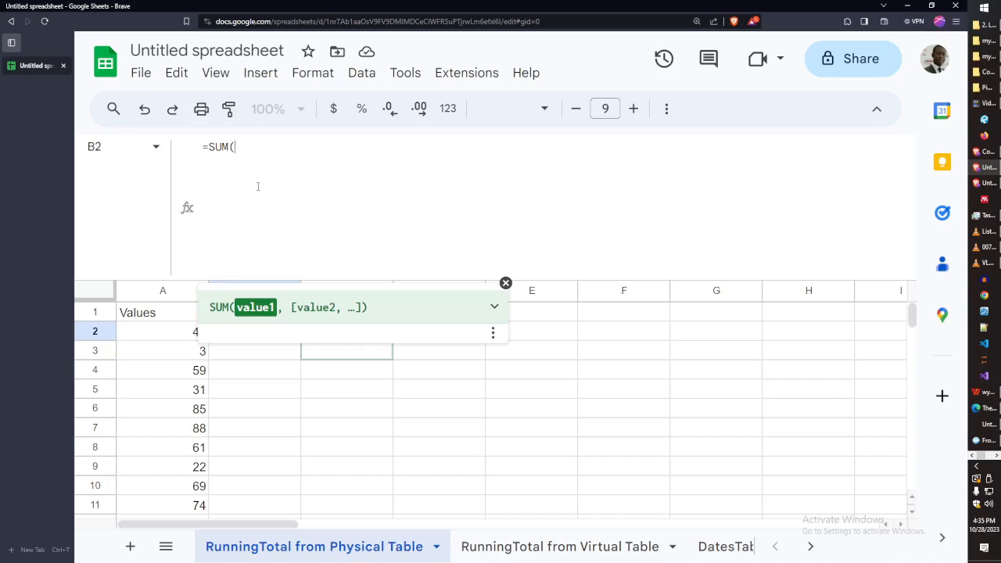
key("Escape")
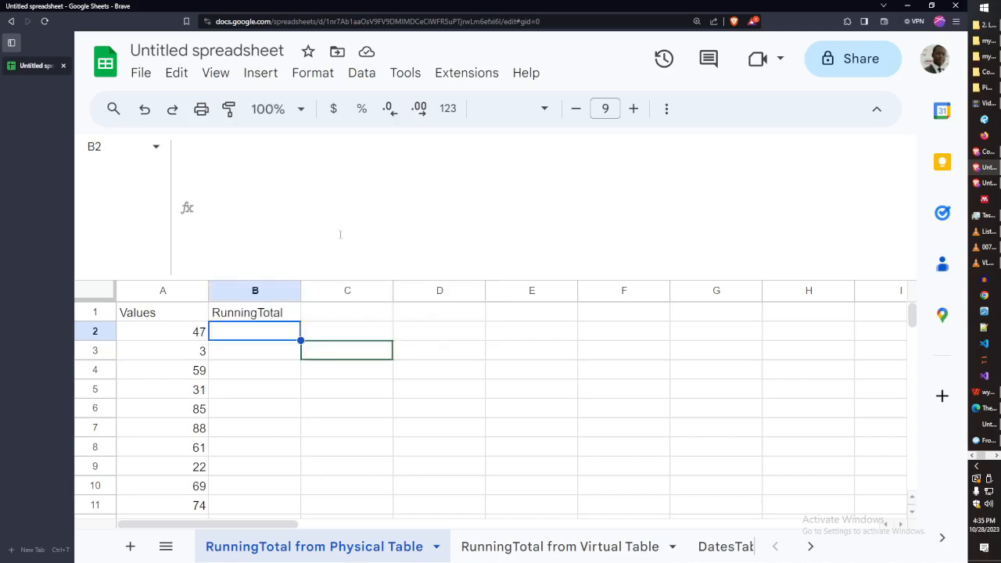
left_click(383, 336)
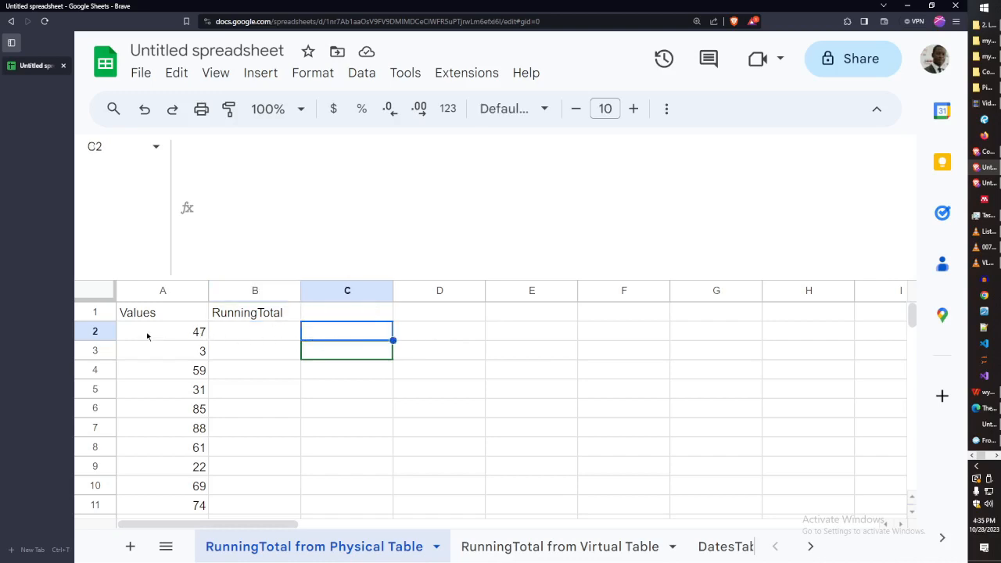
Enter the formula =A2 in cell C2 to demonstrate a relative reference to the first value
left_click(164, 332)
left_click(347, 332)
type("=")
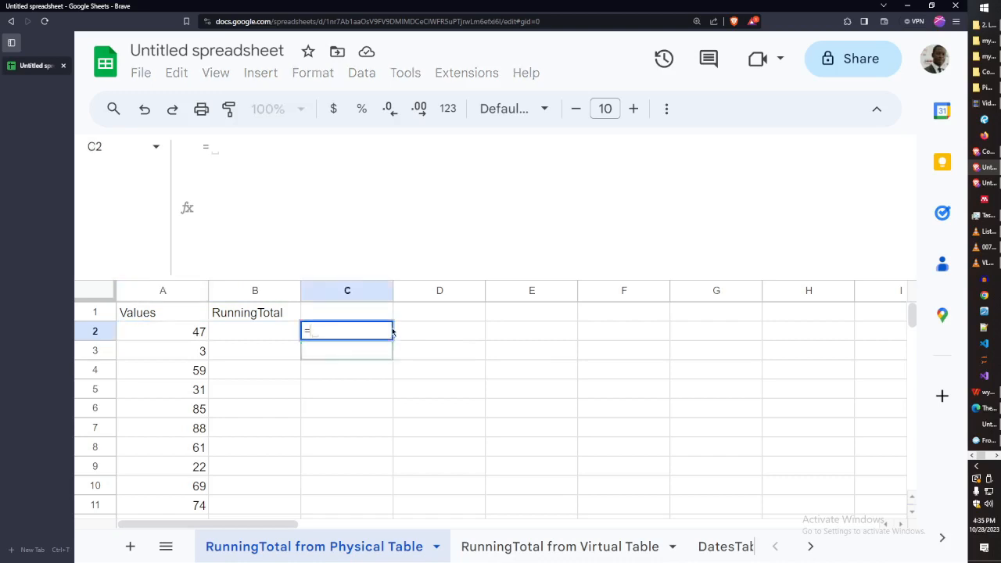
left_click(174, 333)
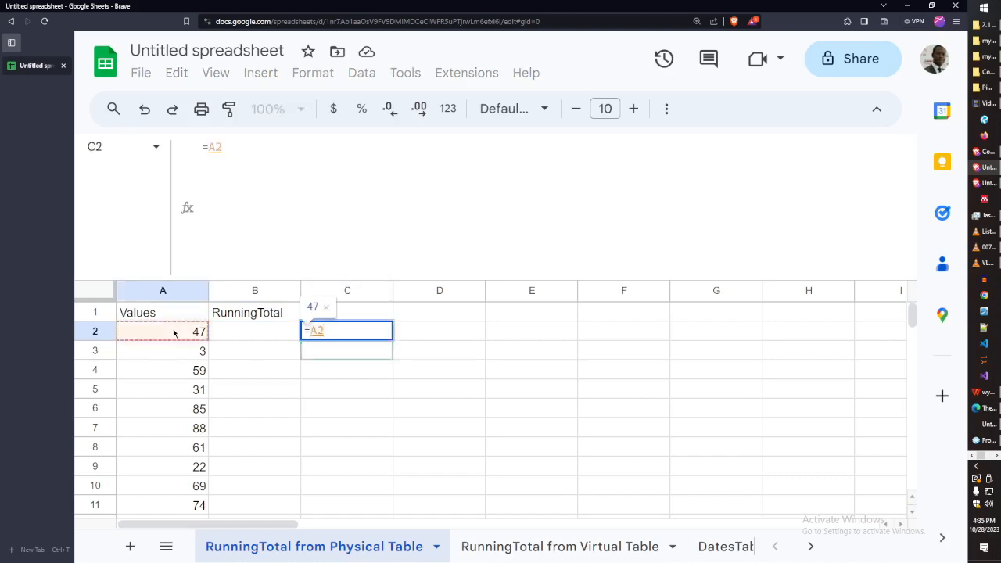
key("Return")
left_click(338, 321)
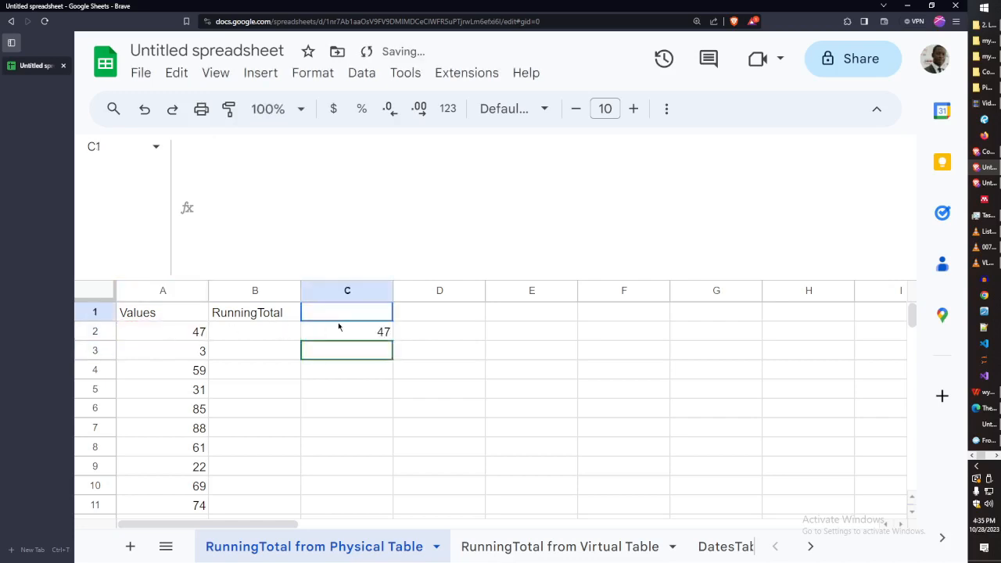
left_click(337, 333)
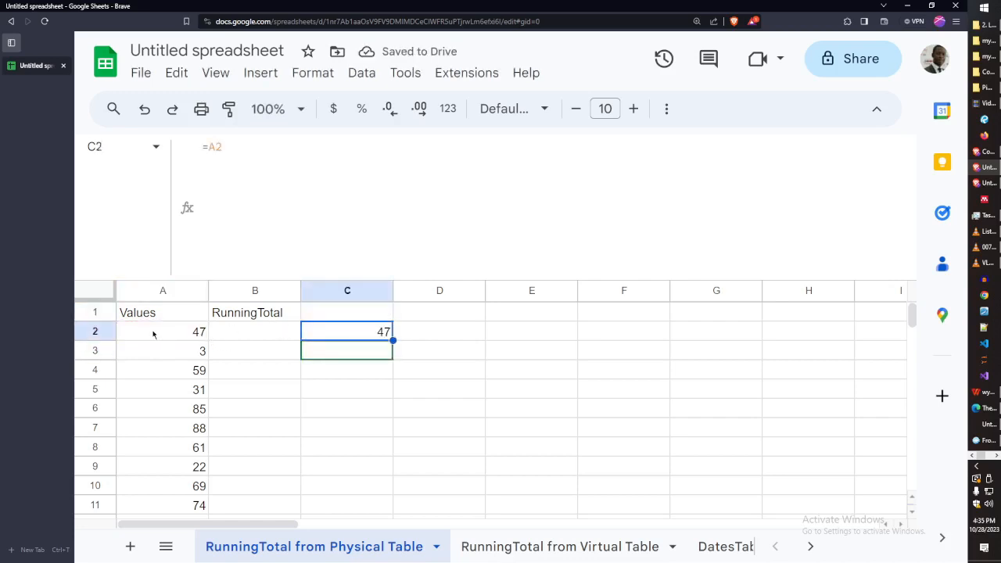
Fill the relative formula in C2 down through C10
left_click(196, 333)
left_click(343, 334)
left_click_drag(392, 341, 389, 485)
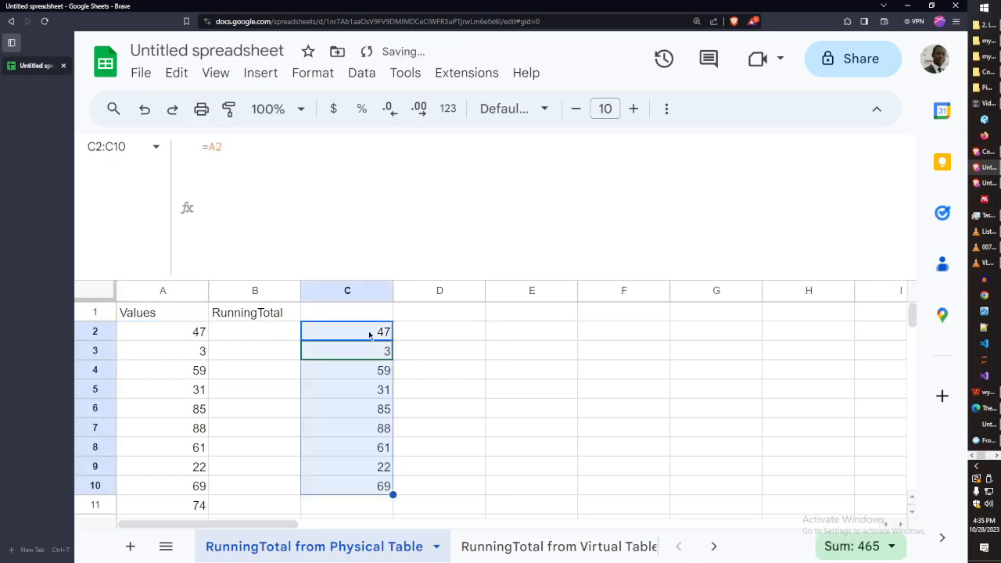
Compare the filled relative references in column C with the matching cells in column A
left_click(370, 335)
left_click_drag(370, 335, 374, 492)
left_click(360, 335)
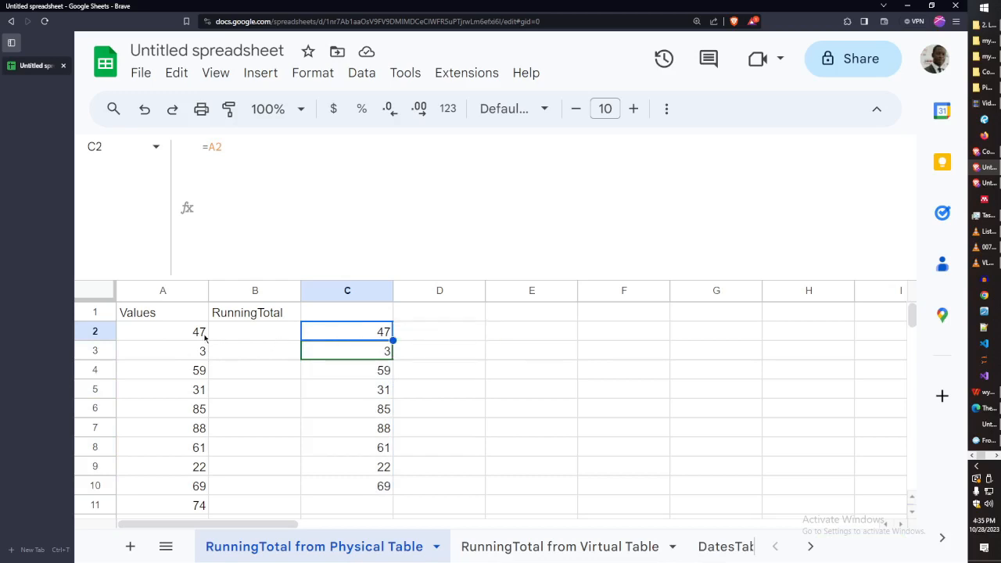
left_click(369, 353)
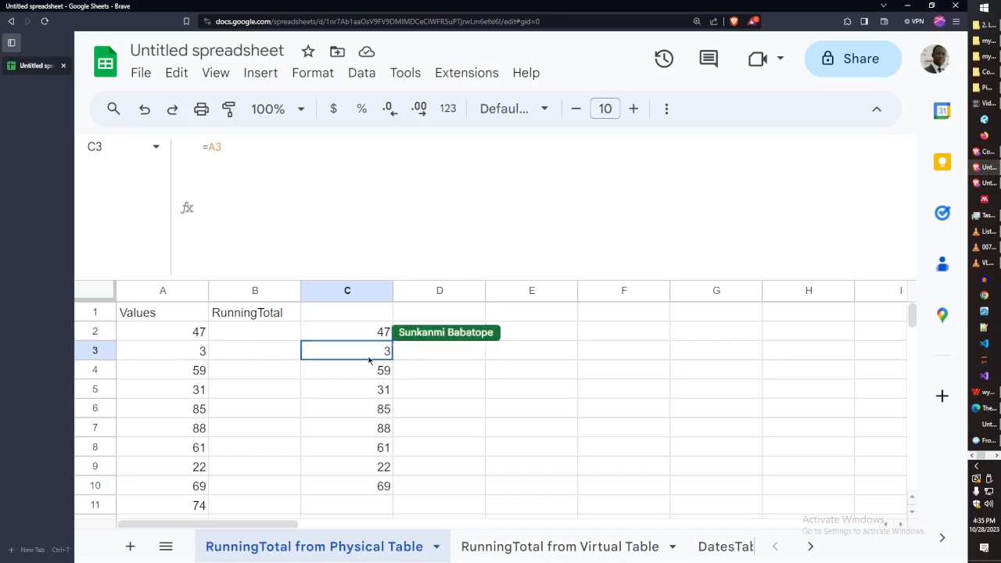
left_click(188, 353)
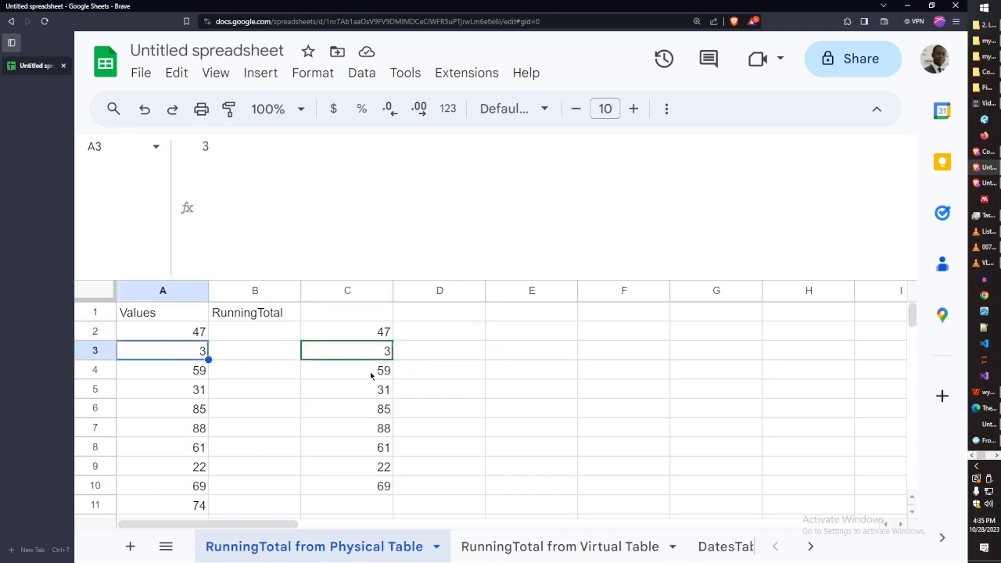
left_click(373, 374)
left_click(188, 373)
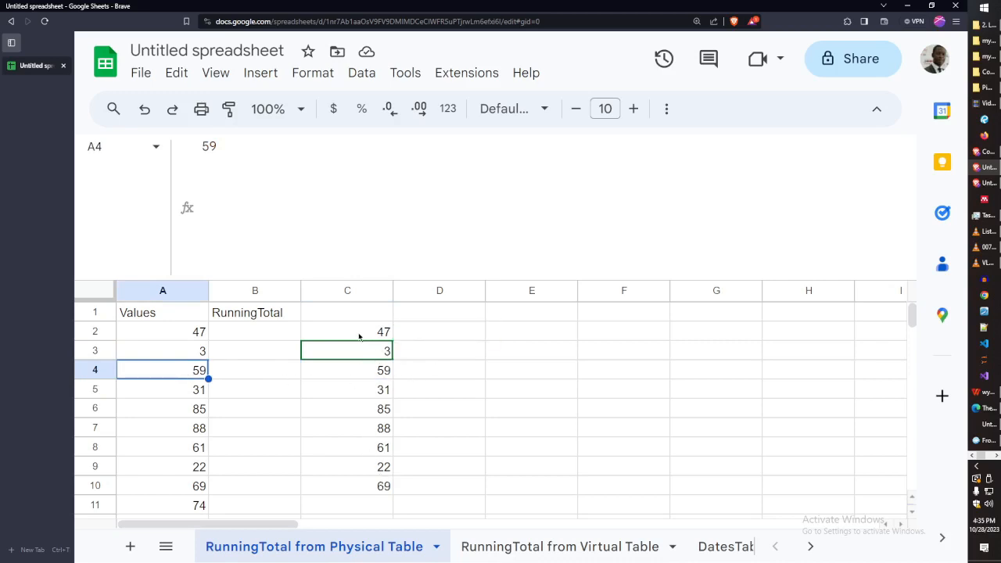
Undo the fill below C2 and make the reference in C2 absolute as =$A$2
key("ctrl+z")
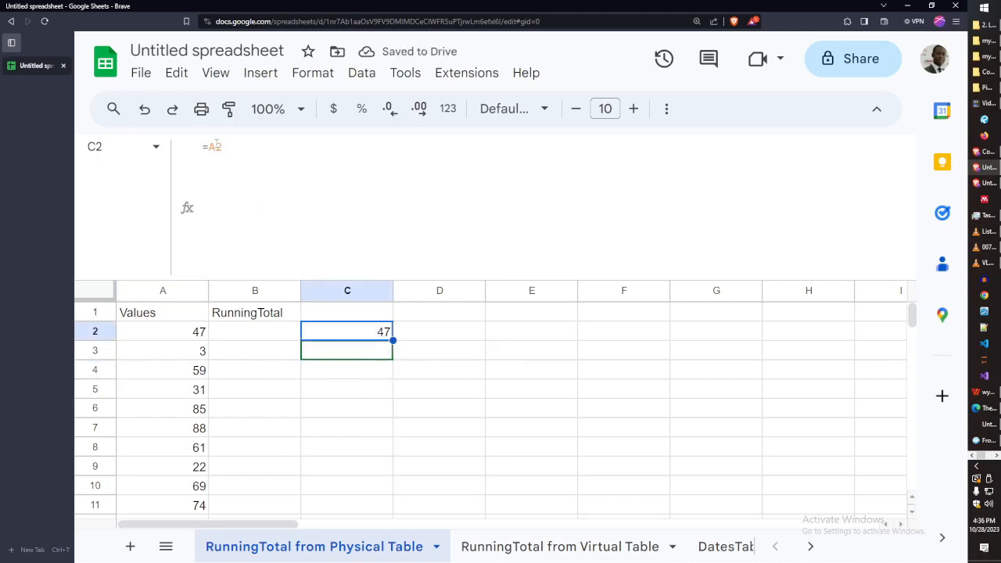
left_click(257, 152)
key("F4")
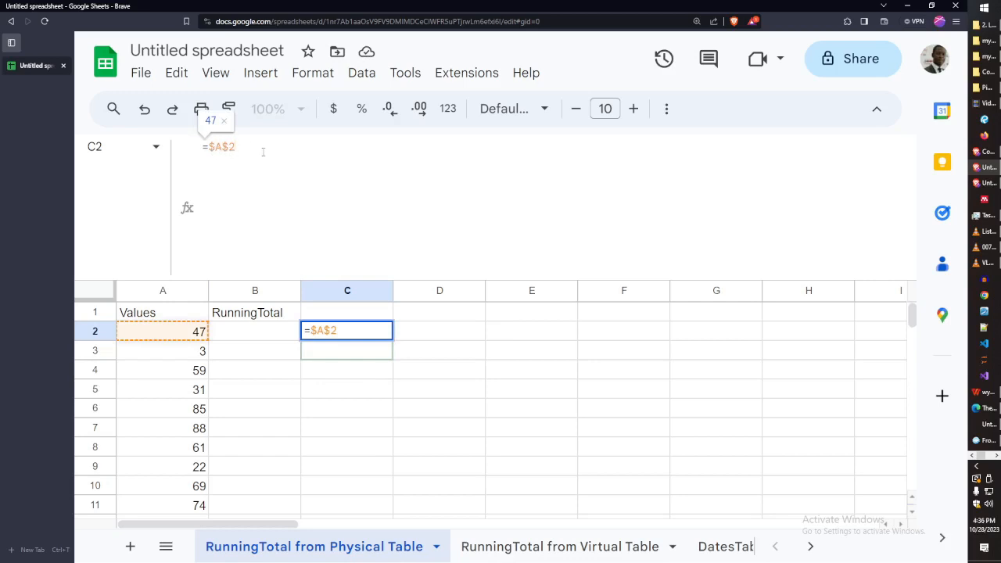
key("Return")
left_click(383, 337)
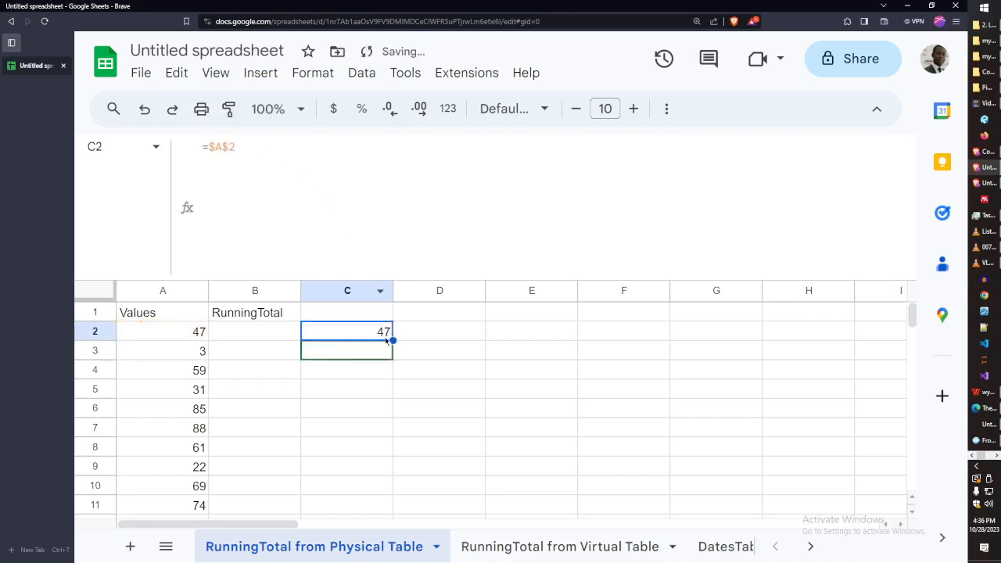
Fill the absolute formula in C2 down through C10, and clear the demonstration cells C2:C10
left_click_drag(392, 339, 384, 486)
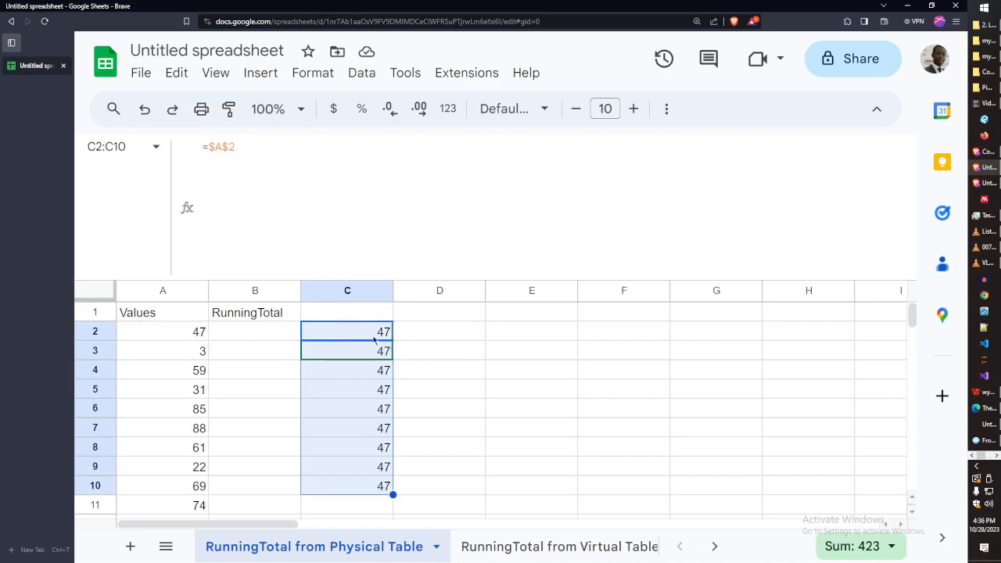
left_click_drag(374, 335, 388, 485)
key("Delete")
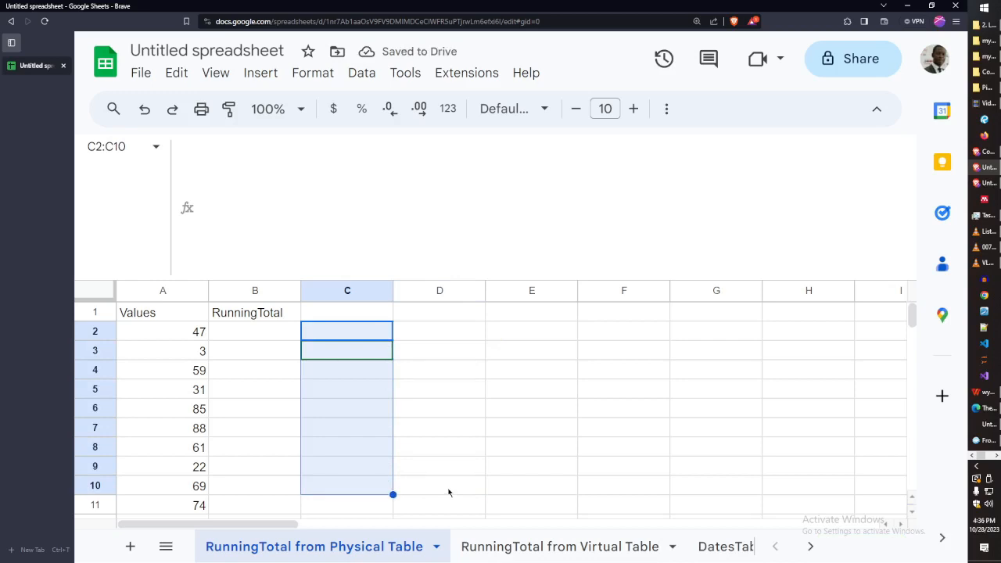
Write the running total formula =sum($A$2:A2) in cell B2, with the range start locked as an absolute reference
left_click(216, 333)
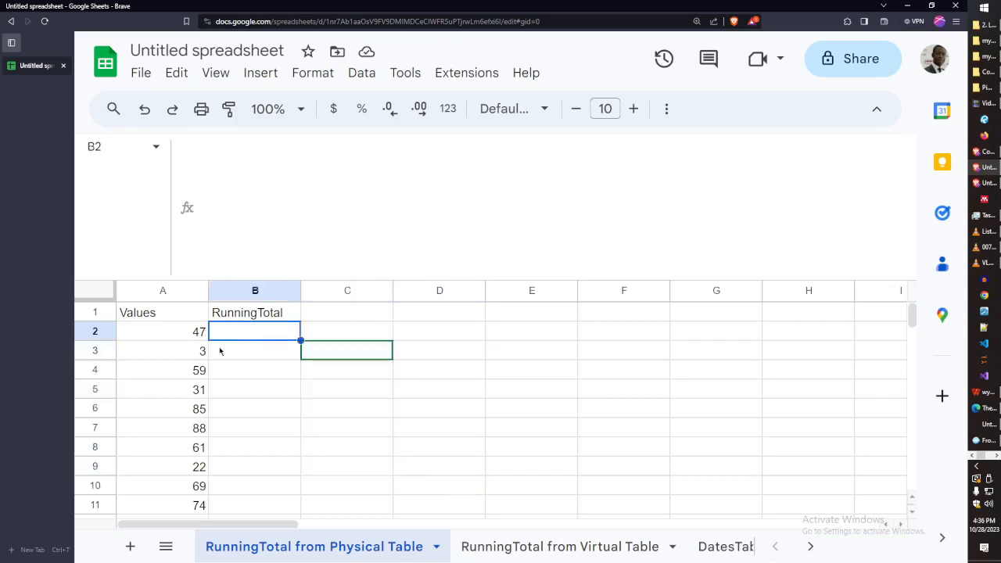
left_click(273, 181)
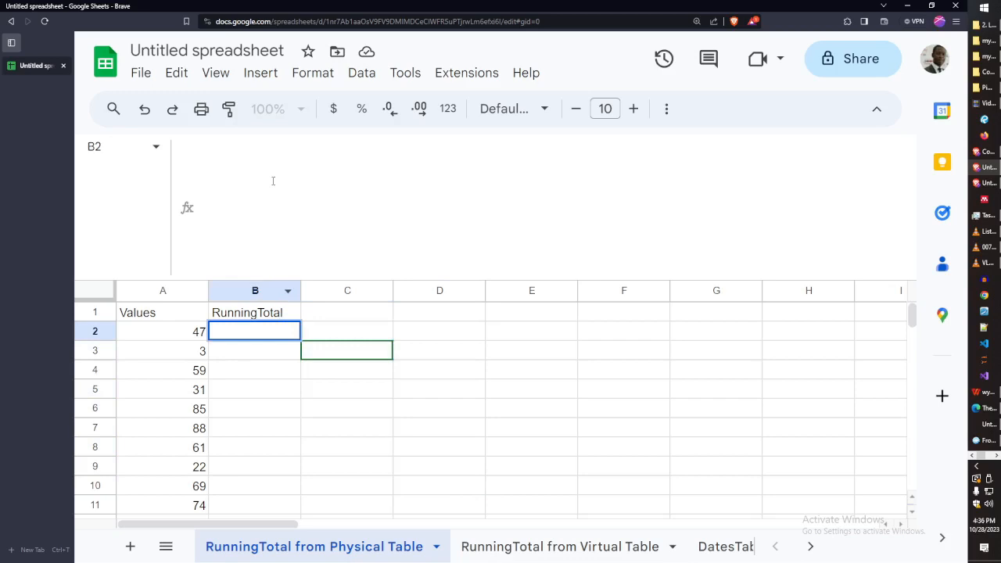
type("=sum(")
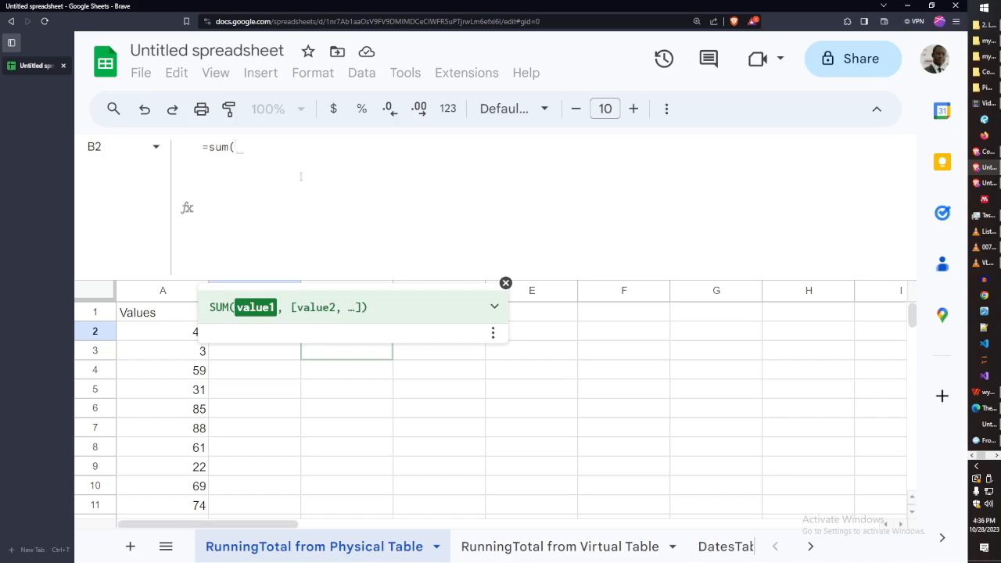
left_click(194, 331)
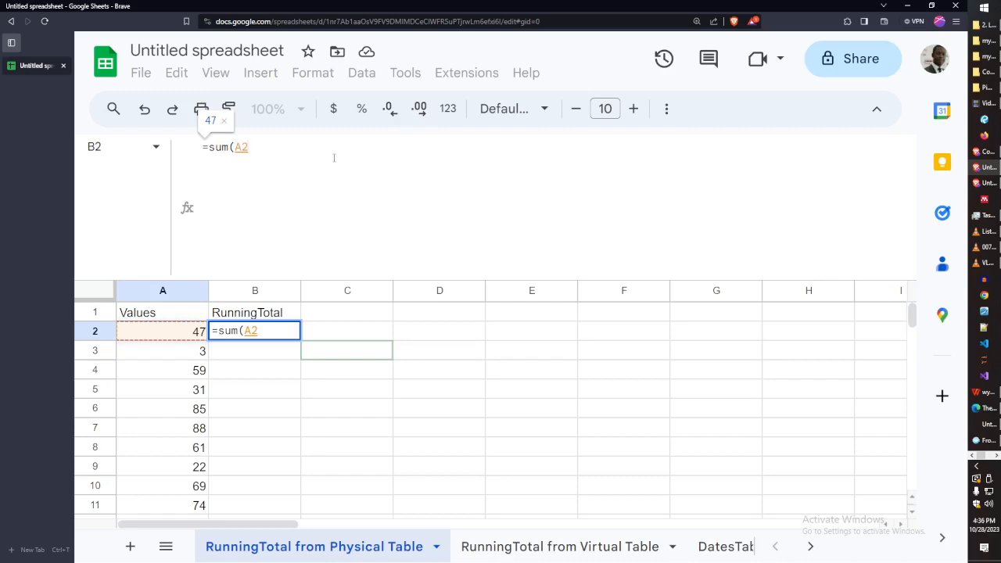
key("F4")
type(":")
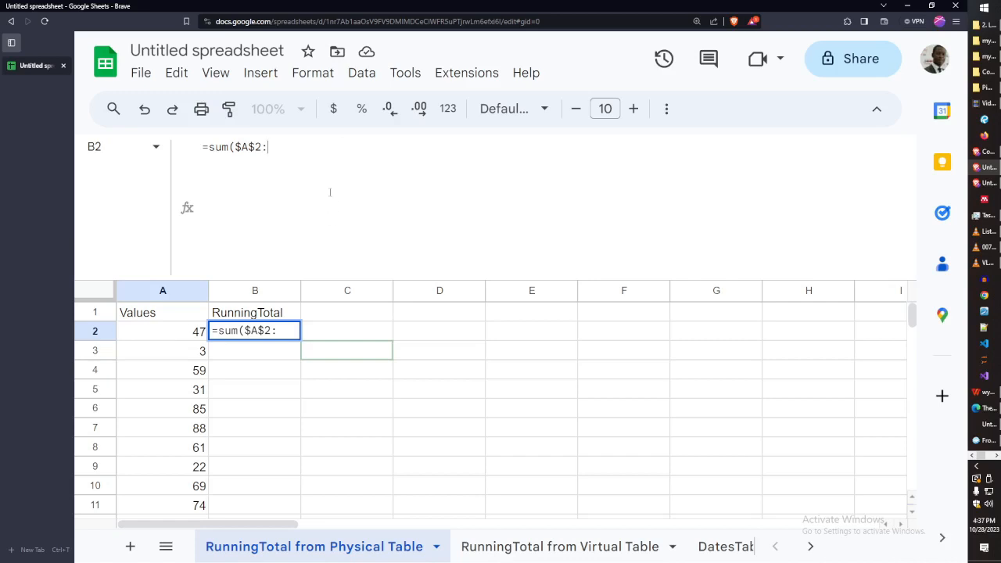
type("A")
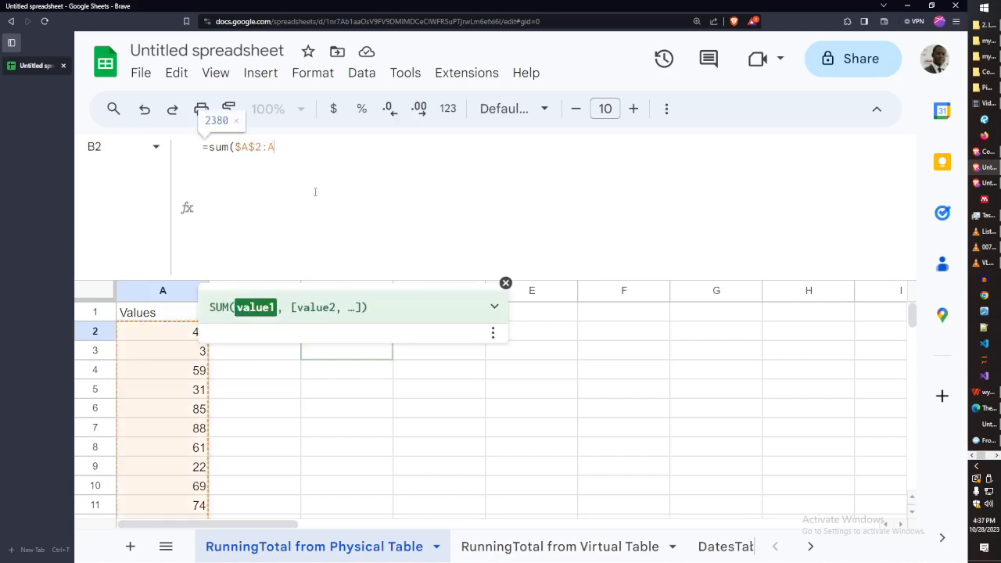
type("2")
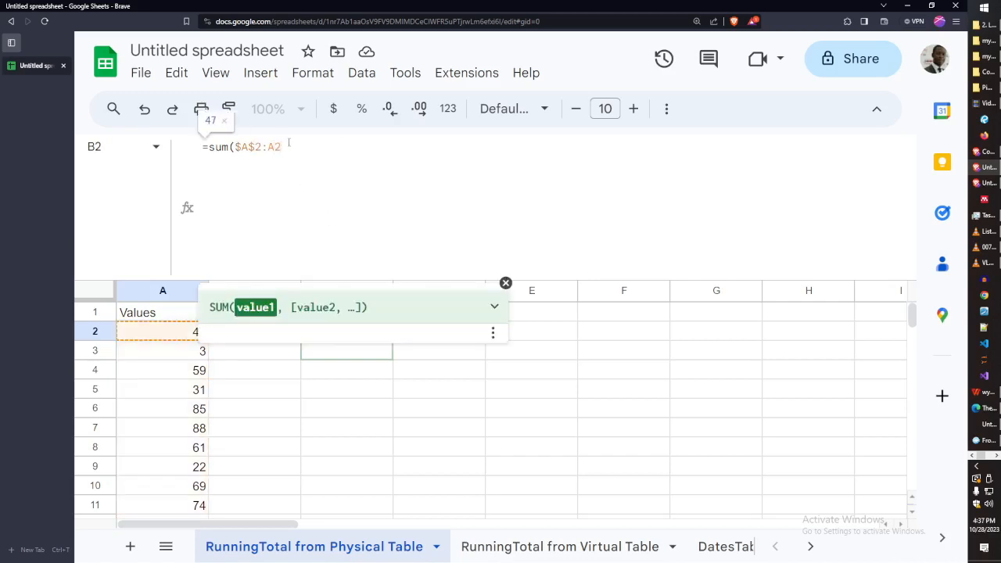
type(")")
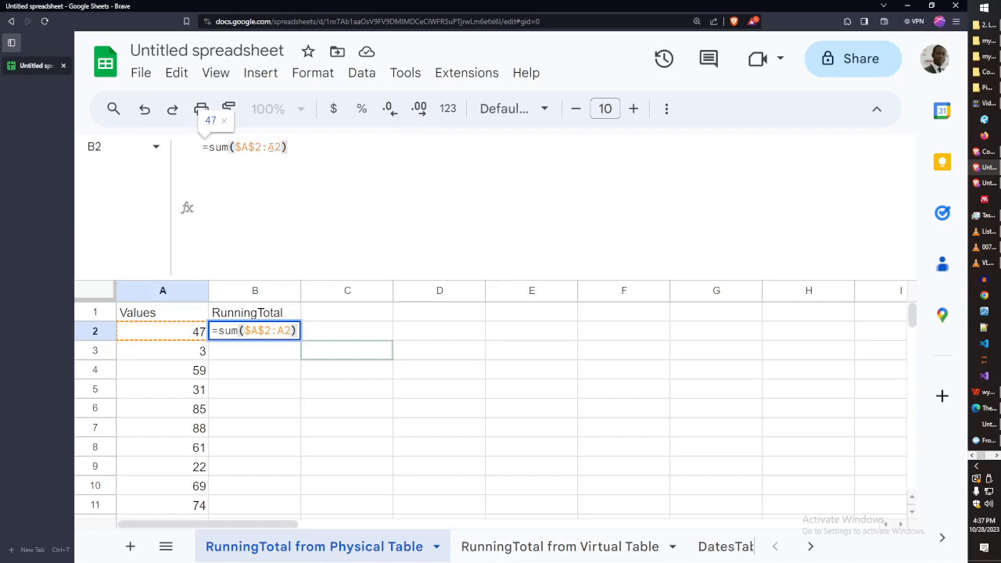
Confirm the formula in B2 and accept the suggested autofill for the rest of the RunningTotal column
double_click(270, 147)
left_click(251, 147)
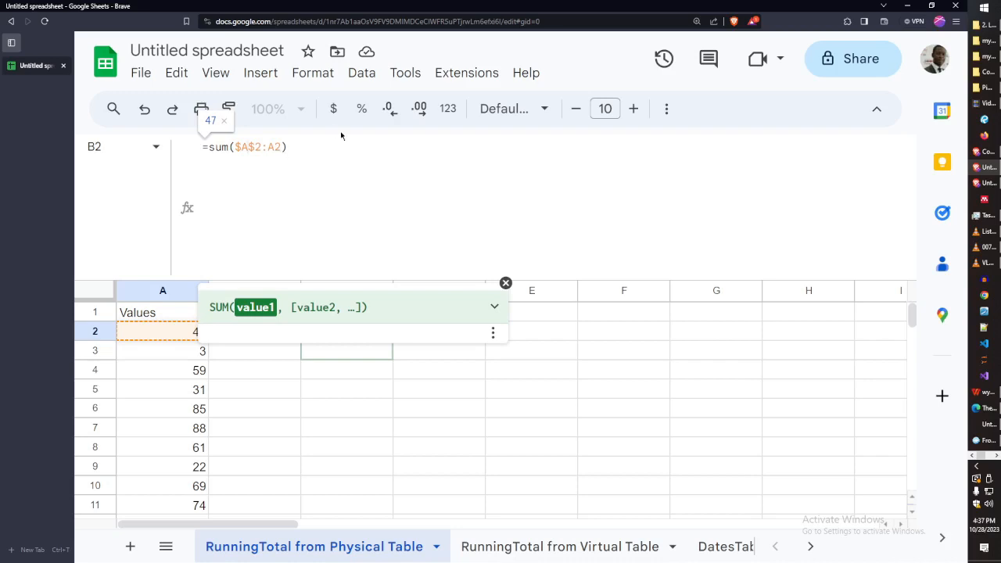
left_click(291, 152)
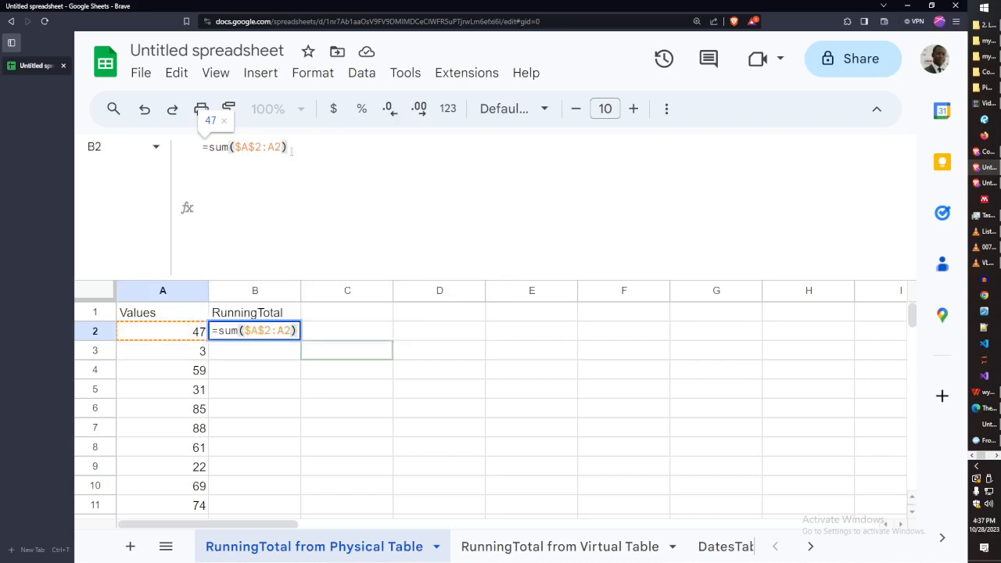
key("Return")
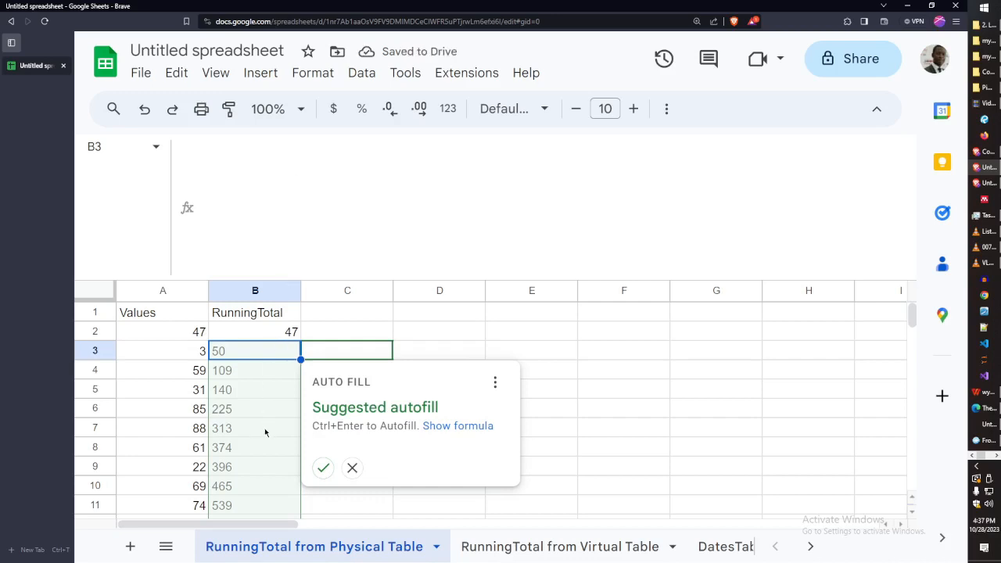
left_click(322, 469)
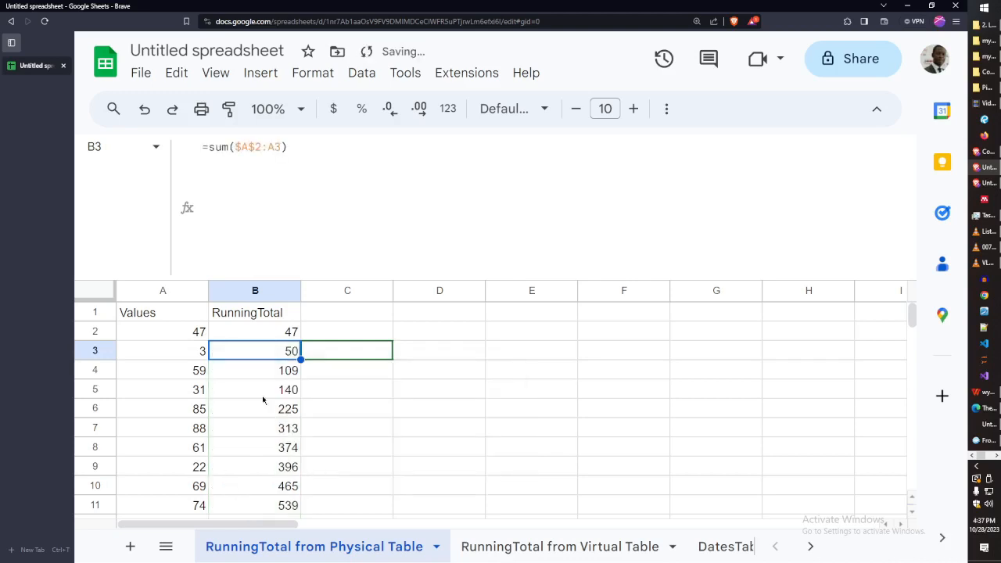
Inspect the formula in B3 and its summed range against the values in A2 and A3, leaving it unedited
left_click(205, 341)
left_click(196, 354)
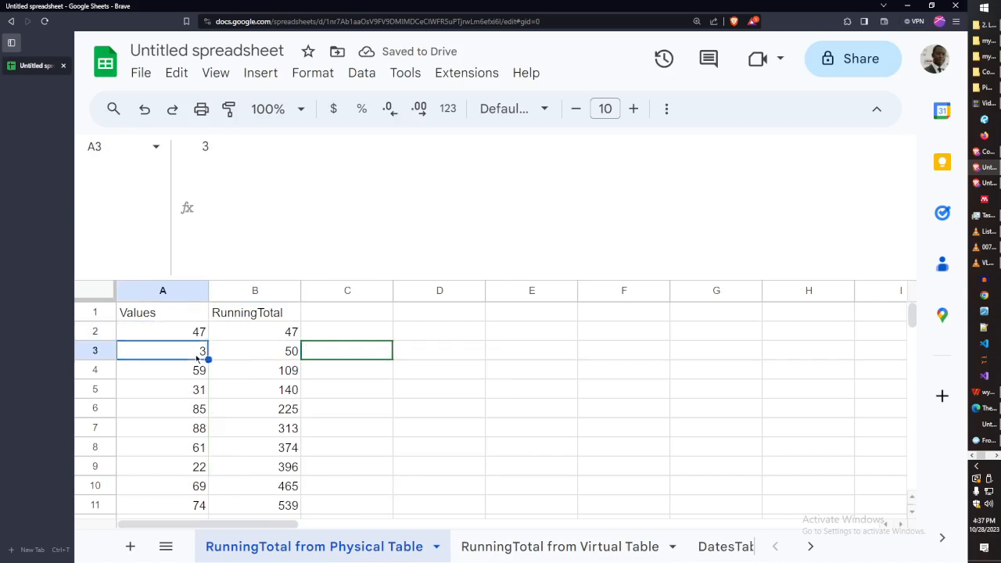
left_click(288, 356)
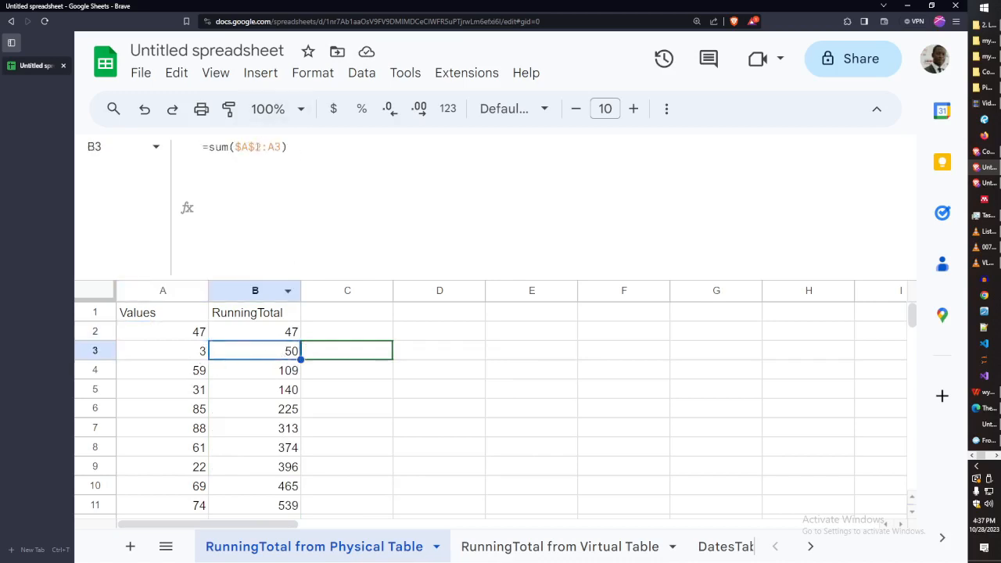
left_click(257, 148)
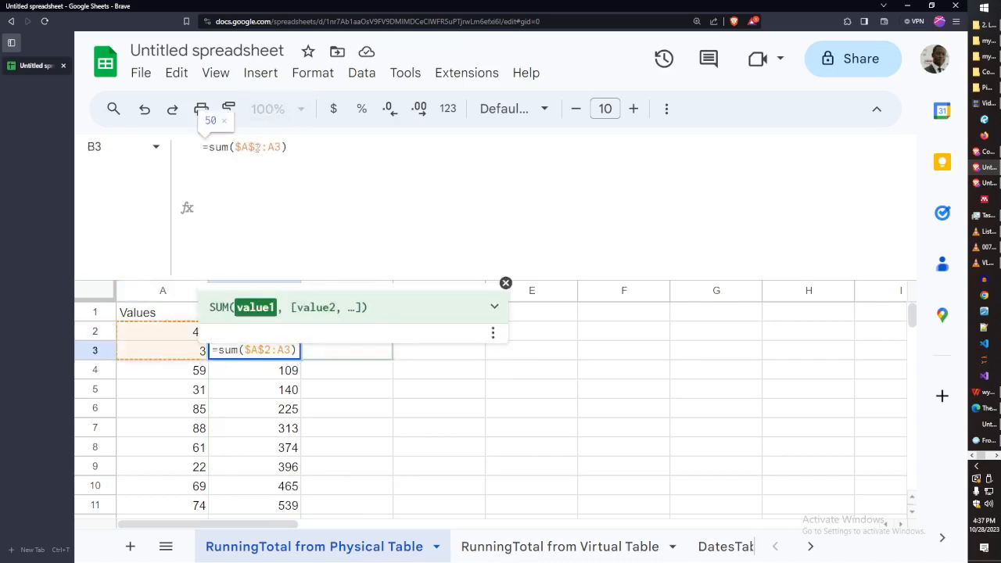
left_click(295, 148)
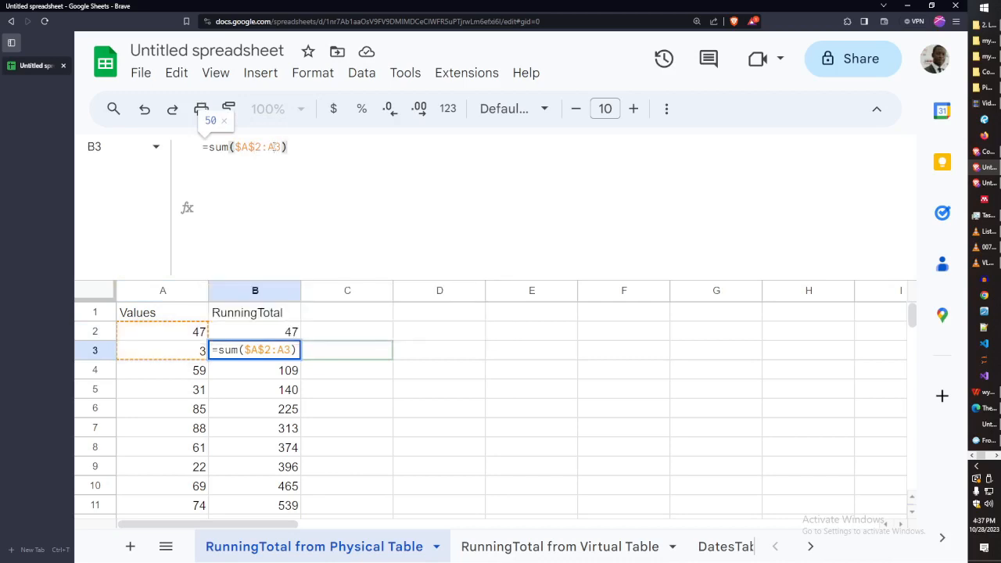
left_click(272, 147)
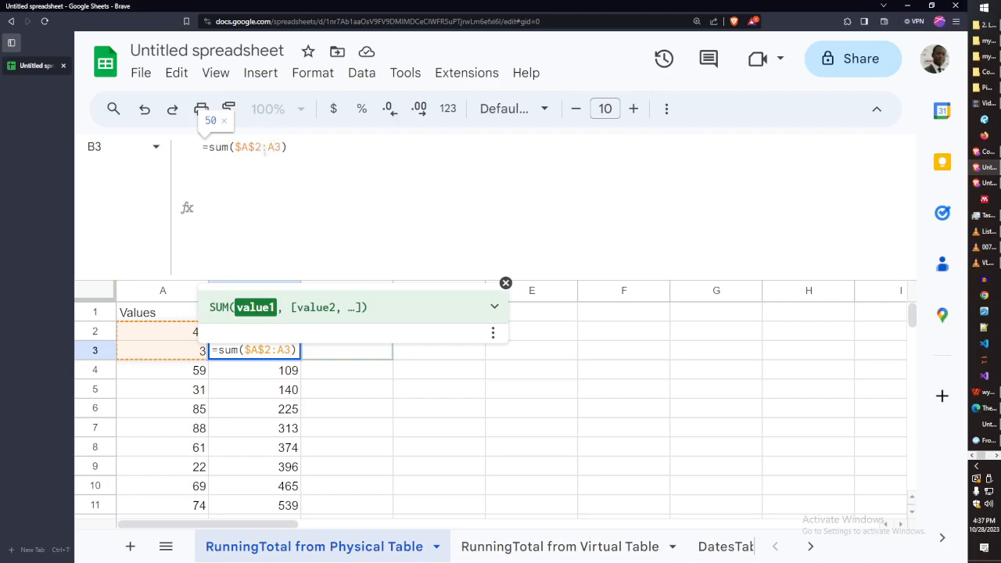
key("Escape")
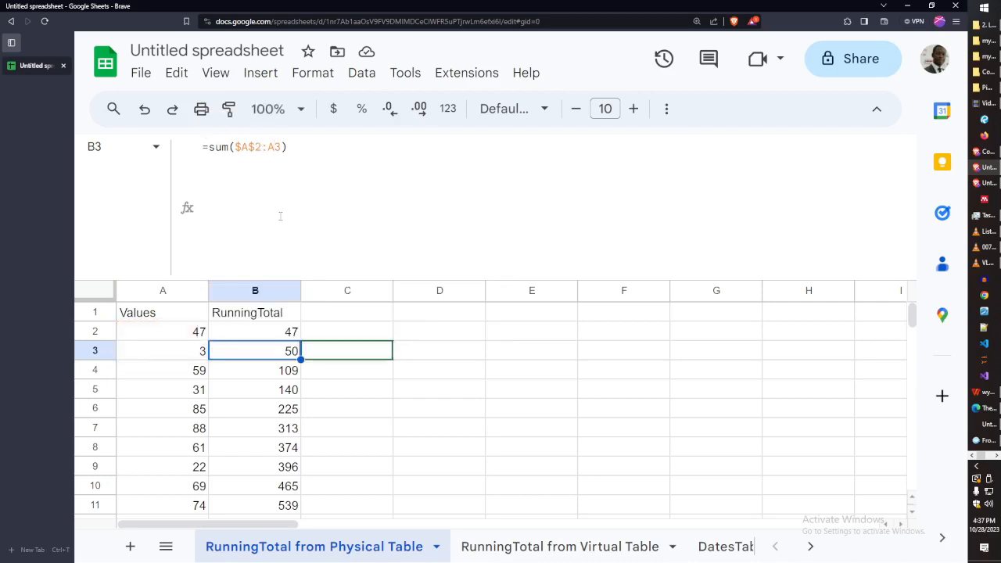
Examine how the end of the summed range changes in the RunningTotal formulas from B4 to B9
left_click(286, 364)
left_click(275, 394)
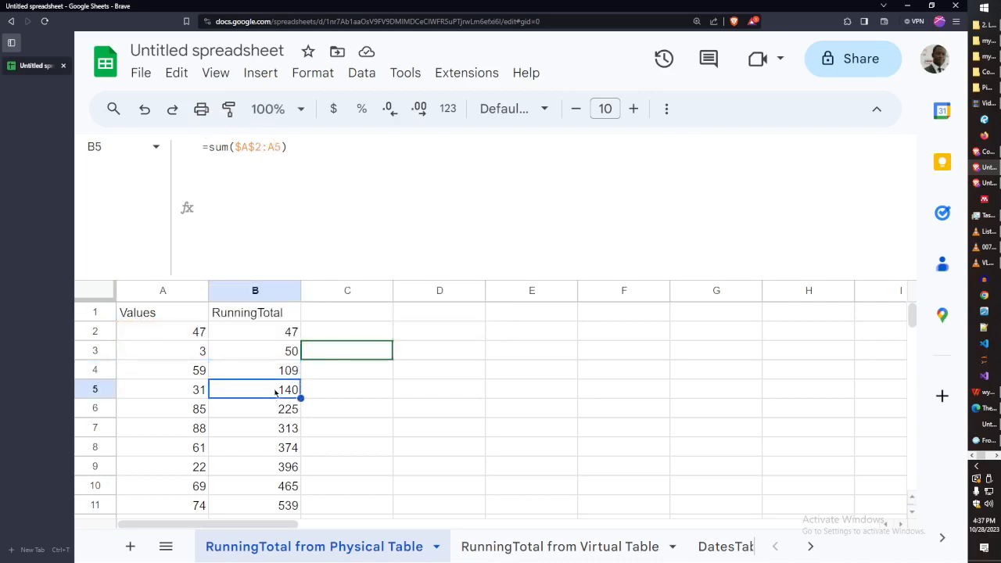
left_click(282, 413)
left_click(283, 428)
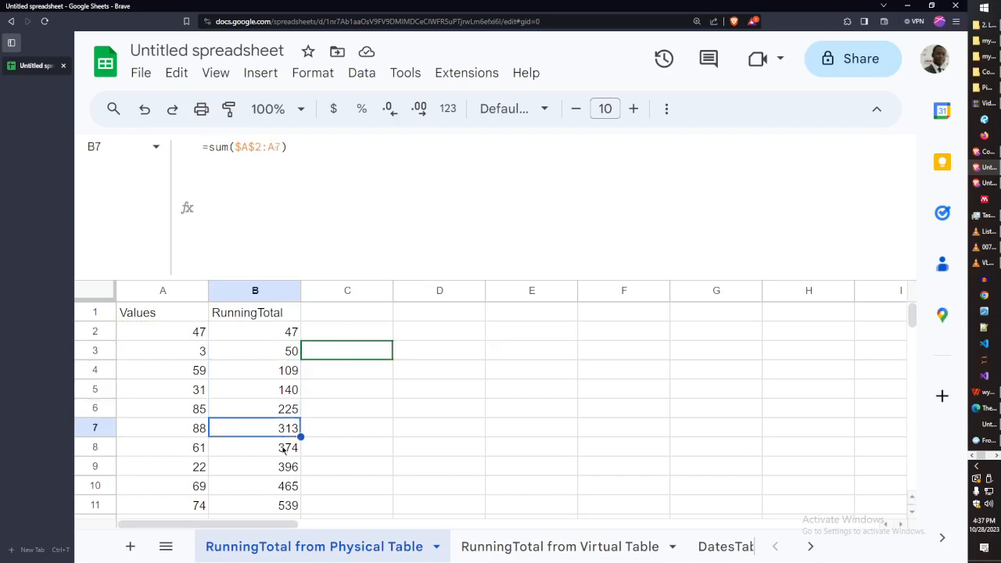
left_click(284, 455)
left_click(278, 468)
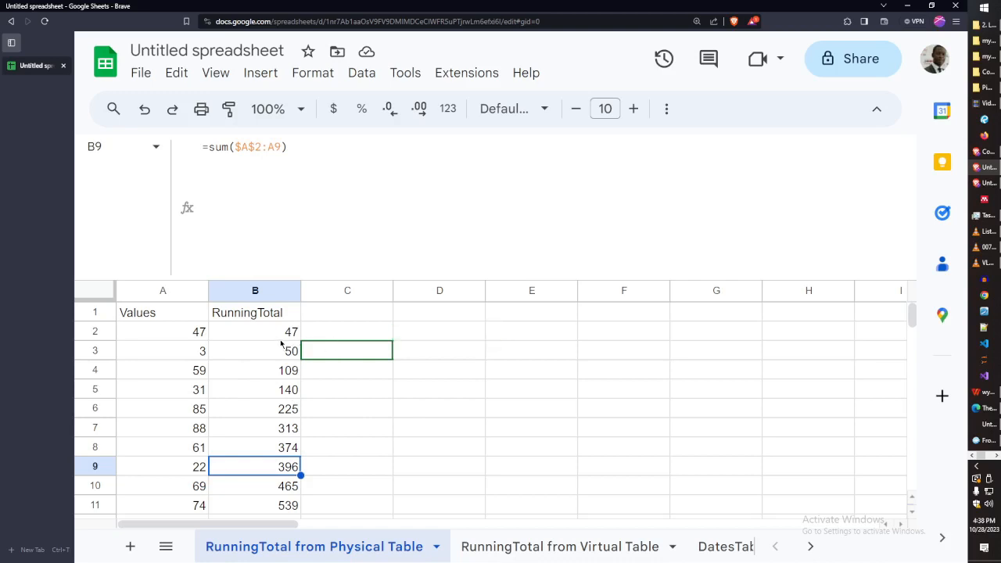
Compare the expanding SUM ranges in the RunningTotal formulas of B2, B3 and B6 and review the results in B2:B10
left_click(255, 331)
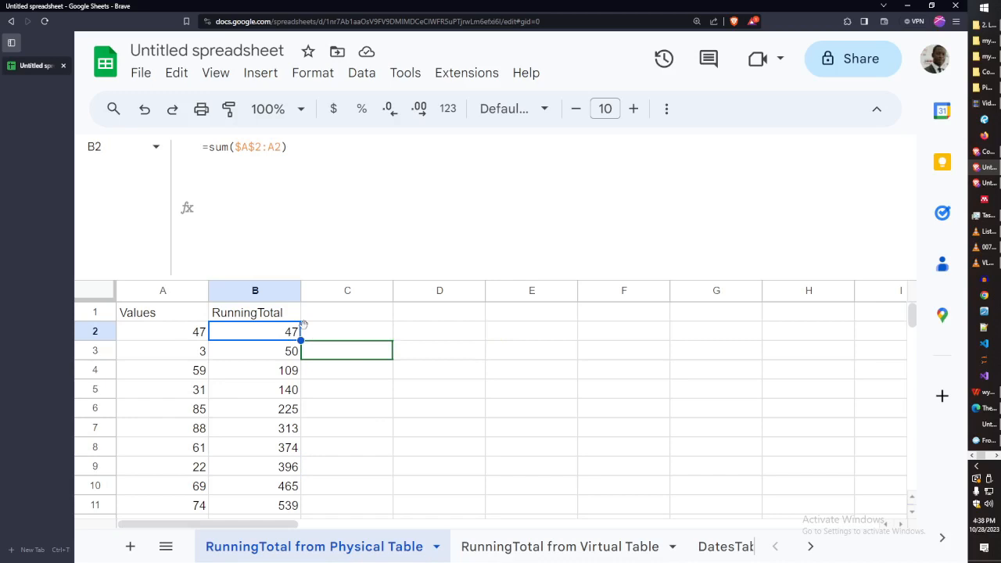
left_click(280, 358)
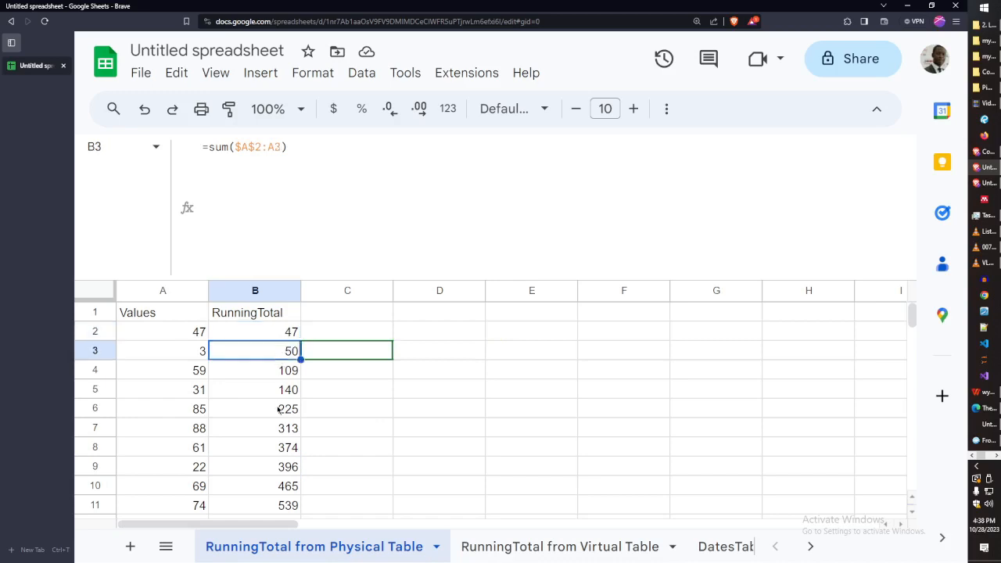
left_click(279, 410)
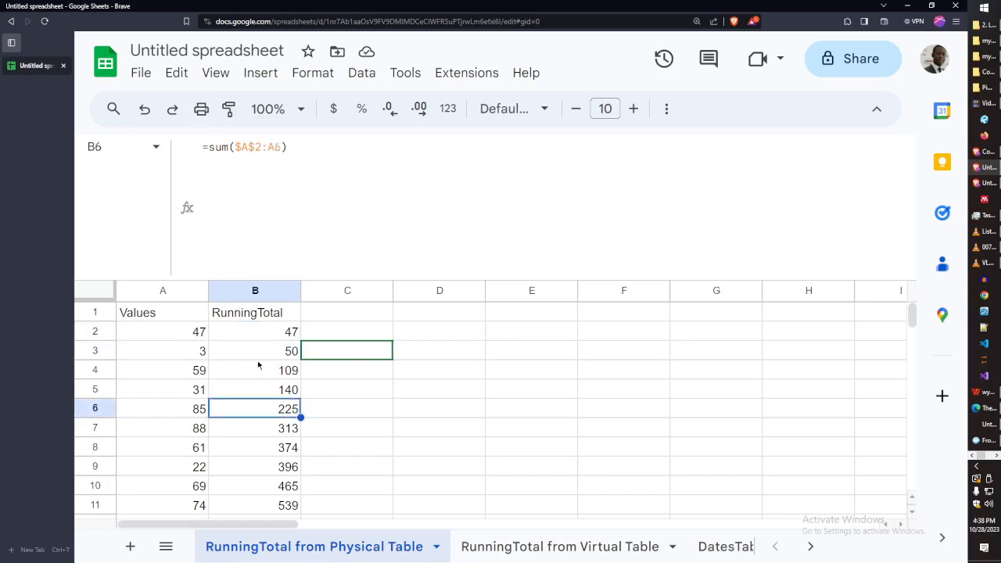
left_click_drag(265, 332, 272, 484)
scroll(272, 477, "down", 1)
scroll(269, 469, "up", 1)
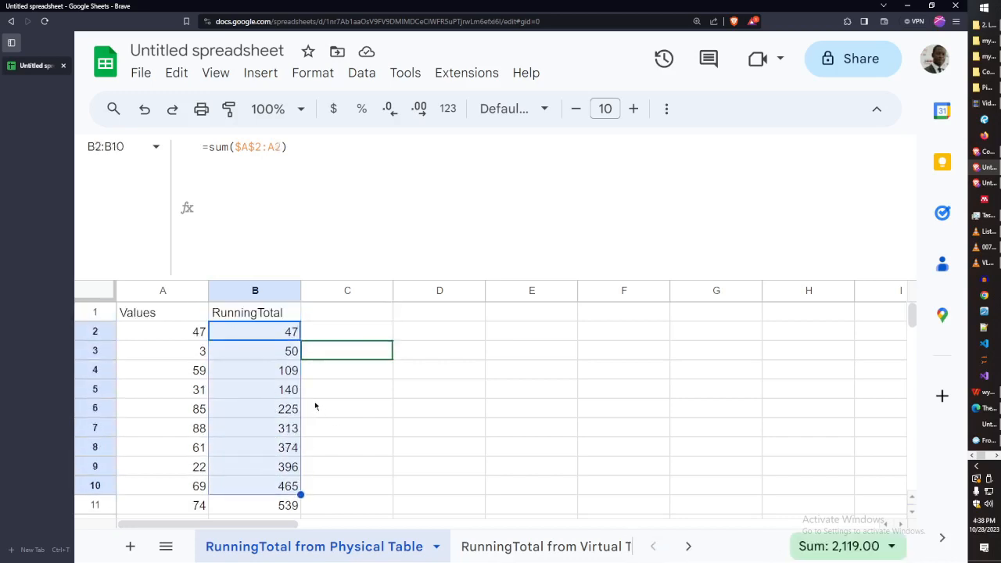
left_click(275, 338)
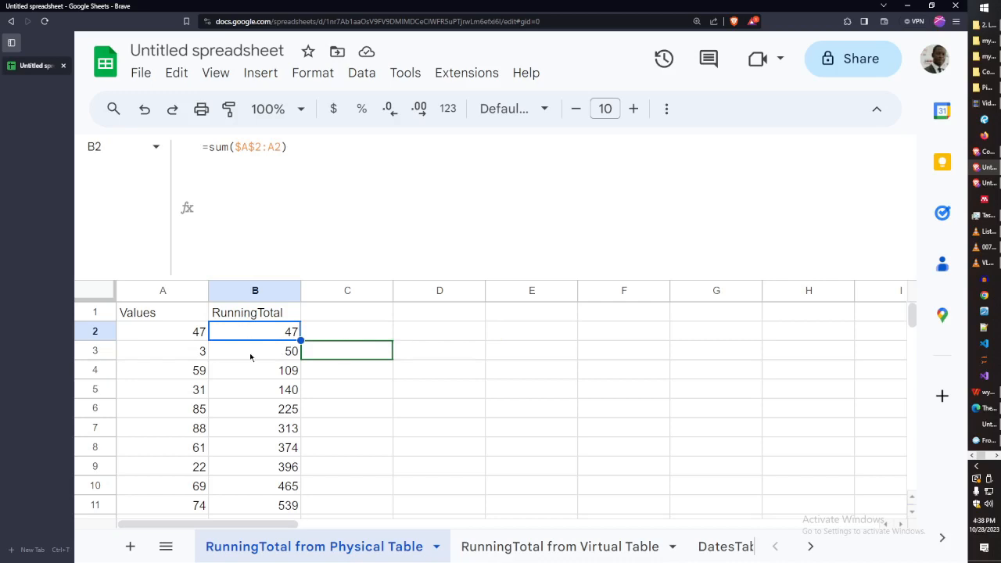
left_click(252, 354)
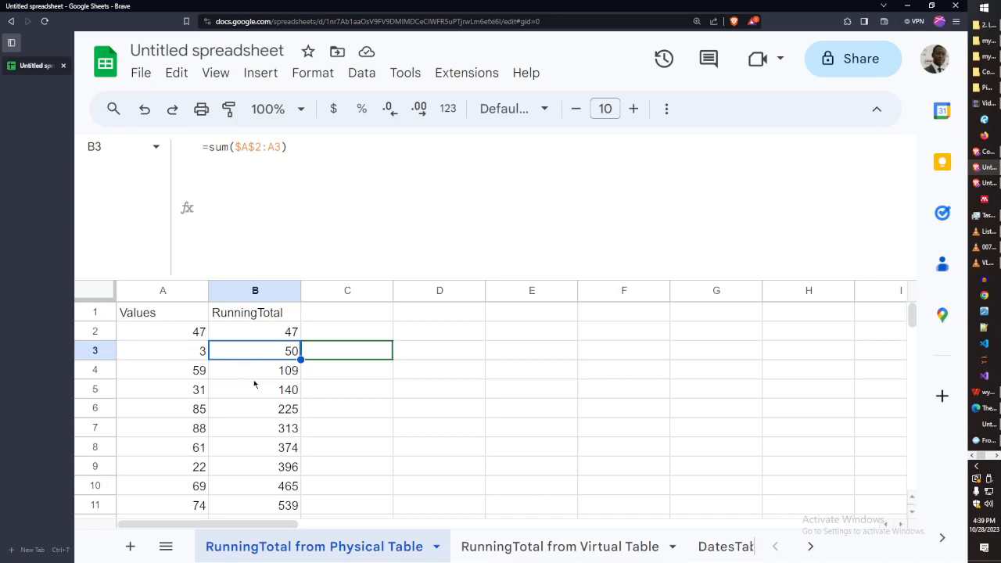
left_click(269, 338)
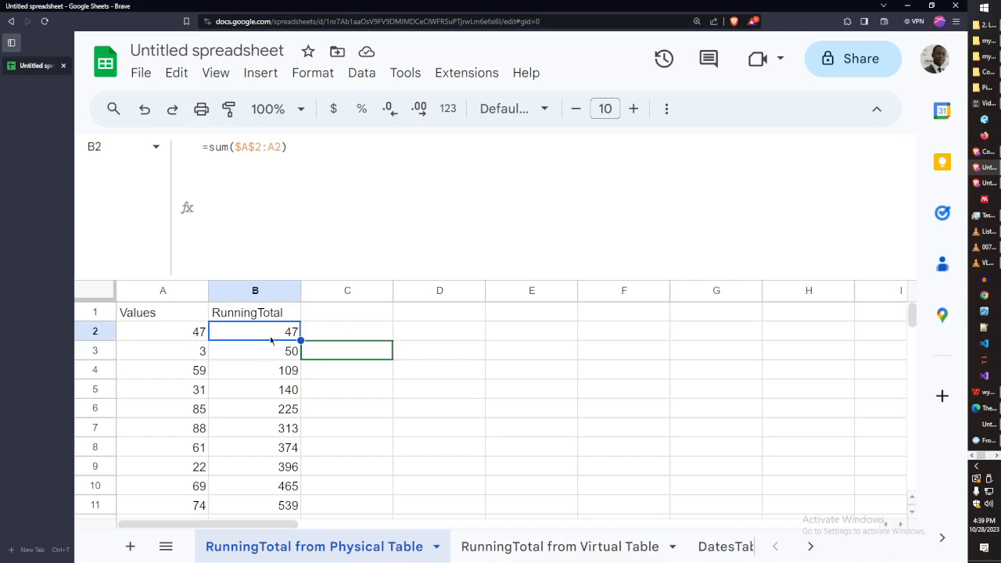
Insert two empty columns directly after the RunningTotal column, ahead of the current column C
left_click_drag(339, 291, 420, 291)
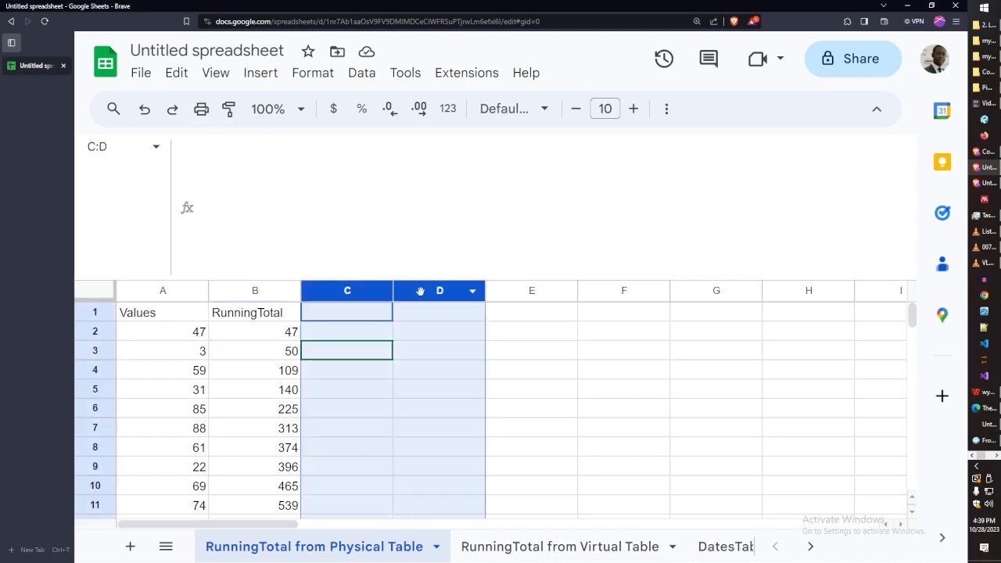
right_click(420, 291)
left_click(482, 252)
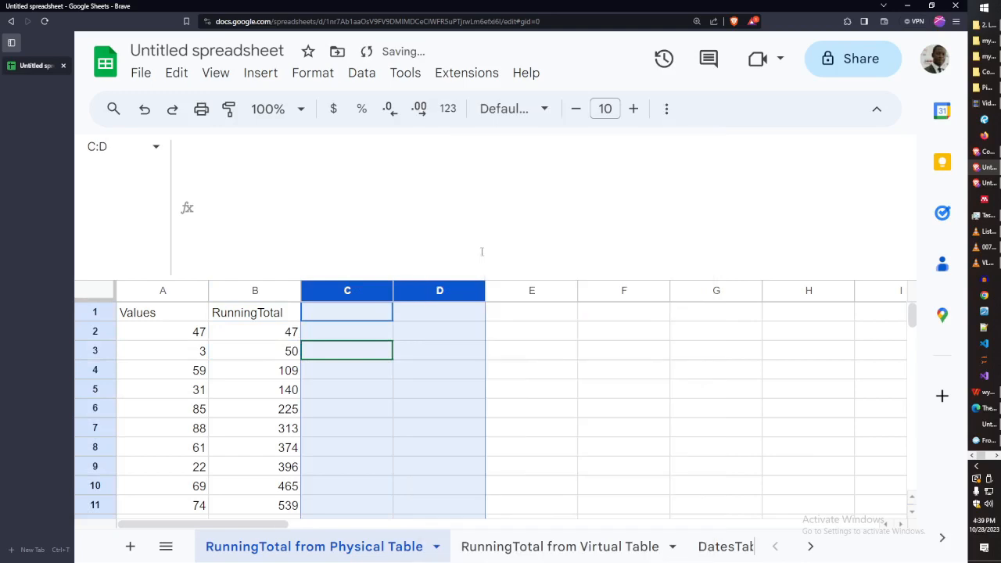
left_click(344, 375)
left_click(350, 336)
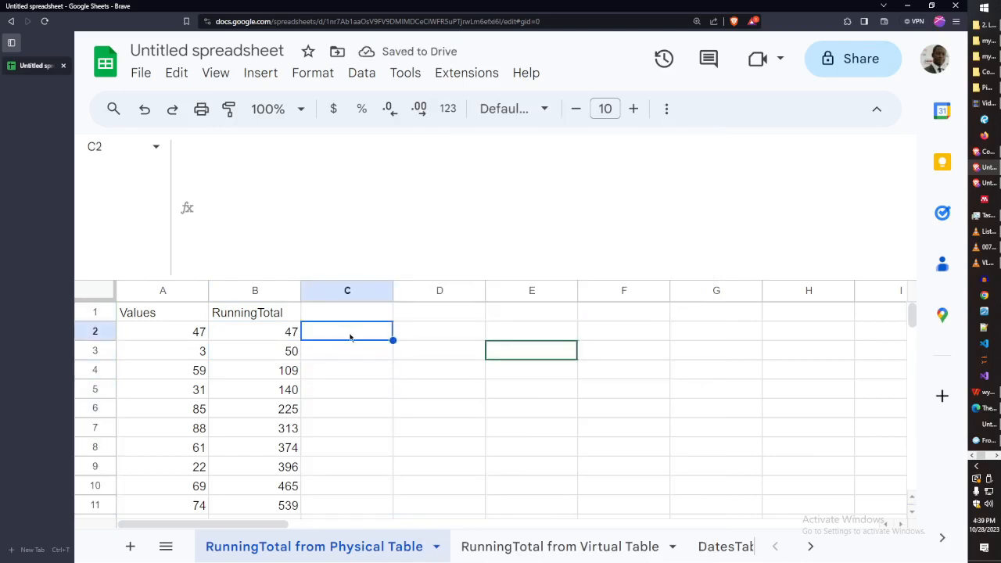
Rename the running total header in B1 to RunningTotal_1
left_click(276, 320)
left_click(298, 153)
type("_")
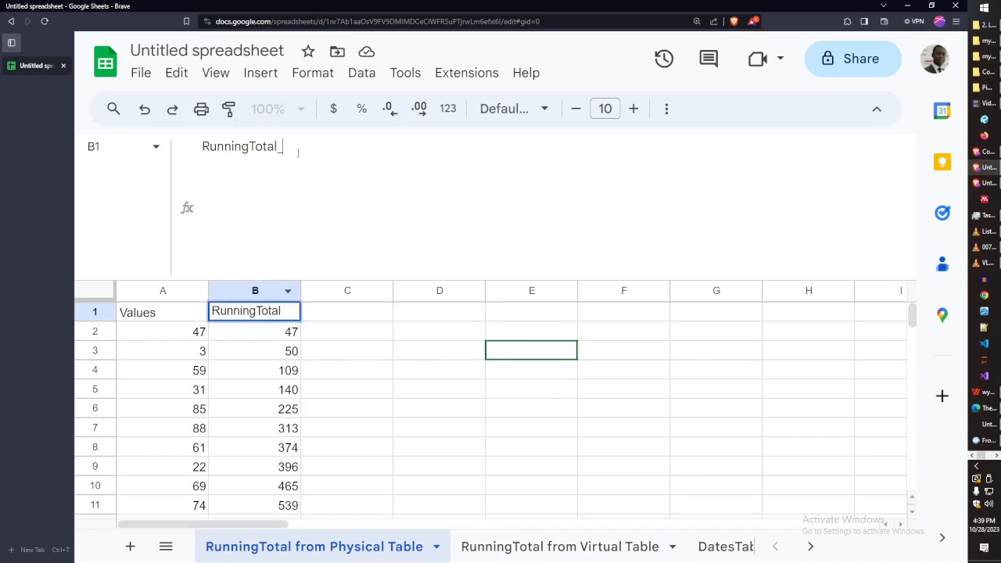
type("1")
key("Tab")
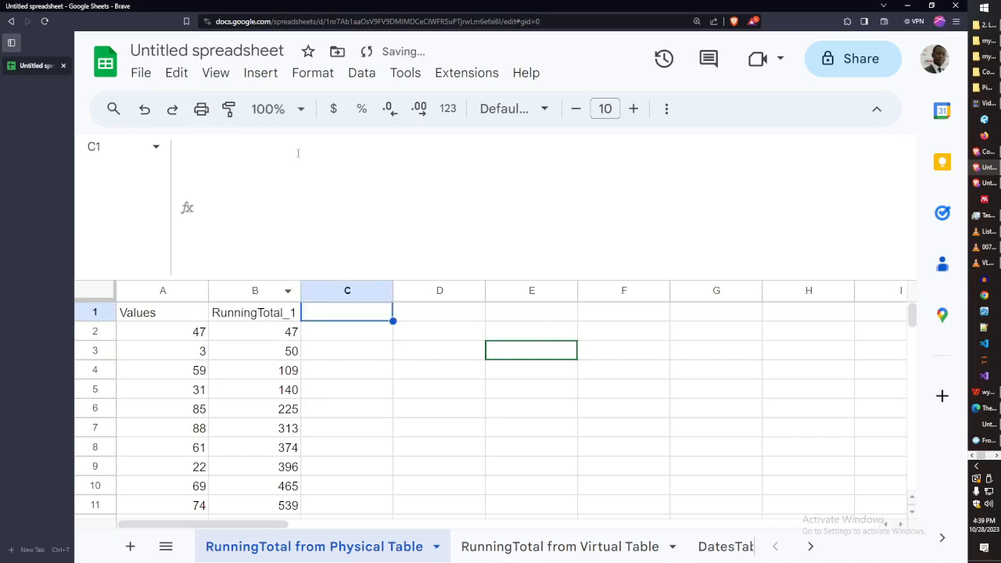
Fill the header in B1 across to C1 to create the RunningTotal_2 header
left_click(288, 320)
left_click_drag(300, 321, 361, 321)
left_click(356, 335)
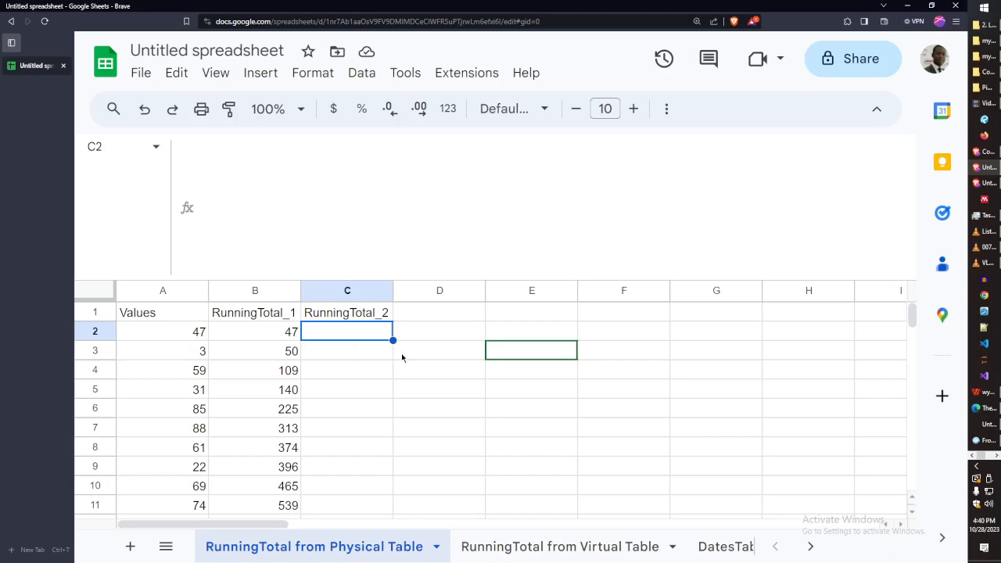
Write the formula skeleton =map(,lambda(,)) in cell D2, leaving the arguments of both functions empty
left_click(457, 336)
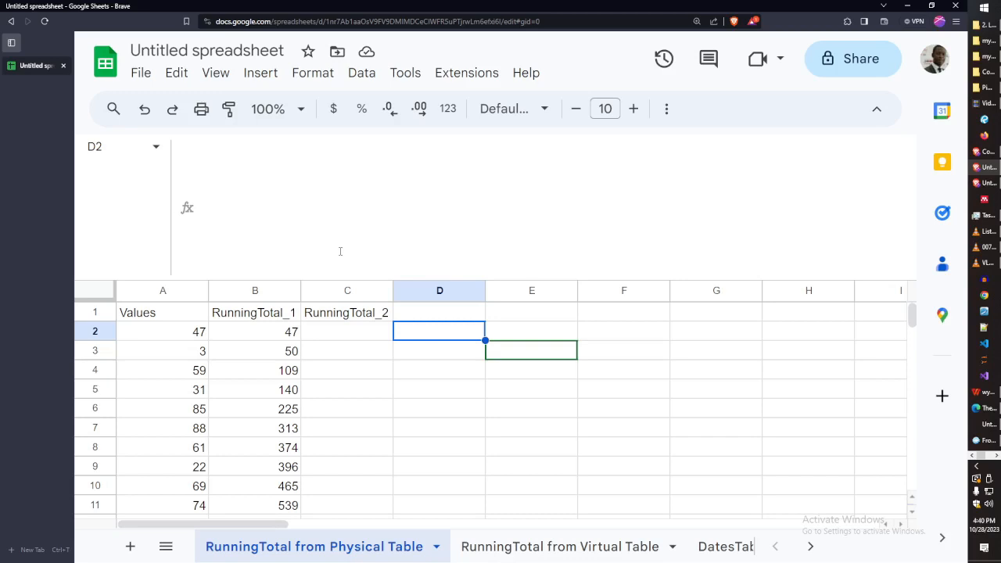
type("=map")
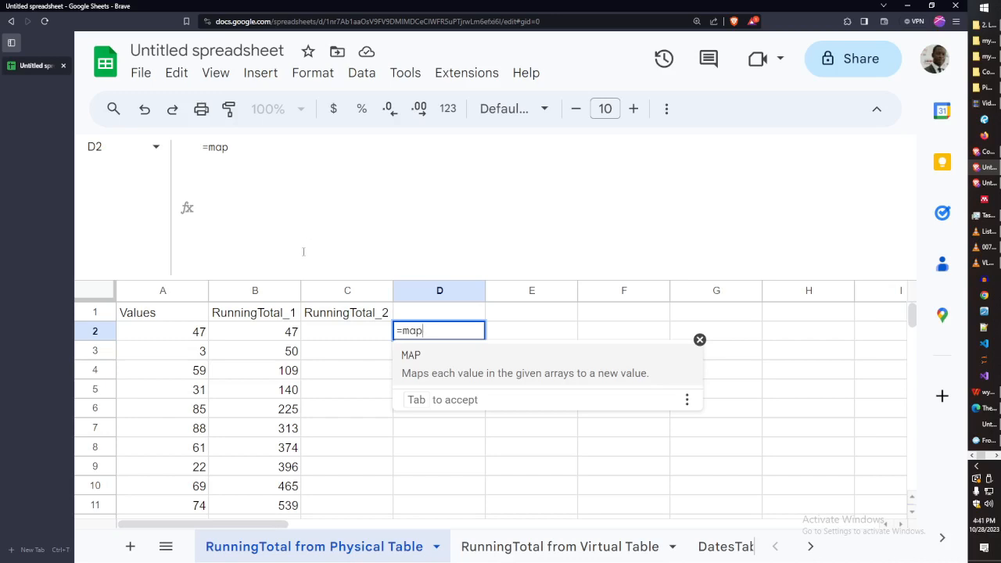
left_click(254, 147)
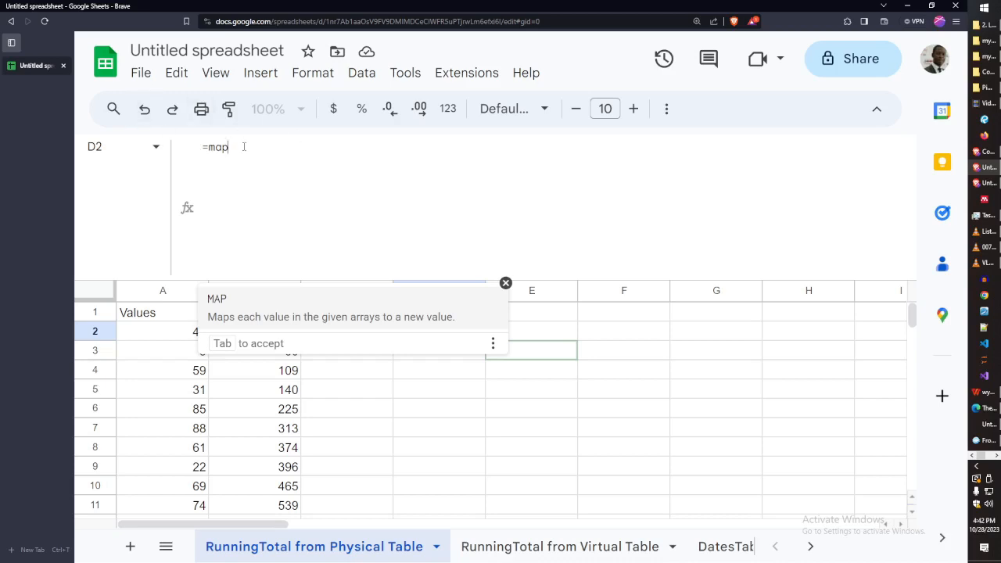
type("(")
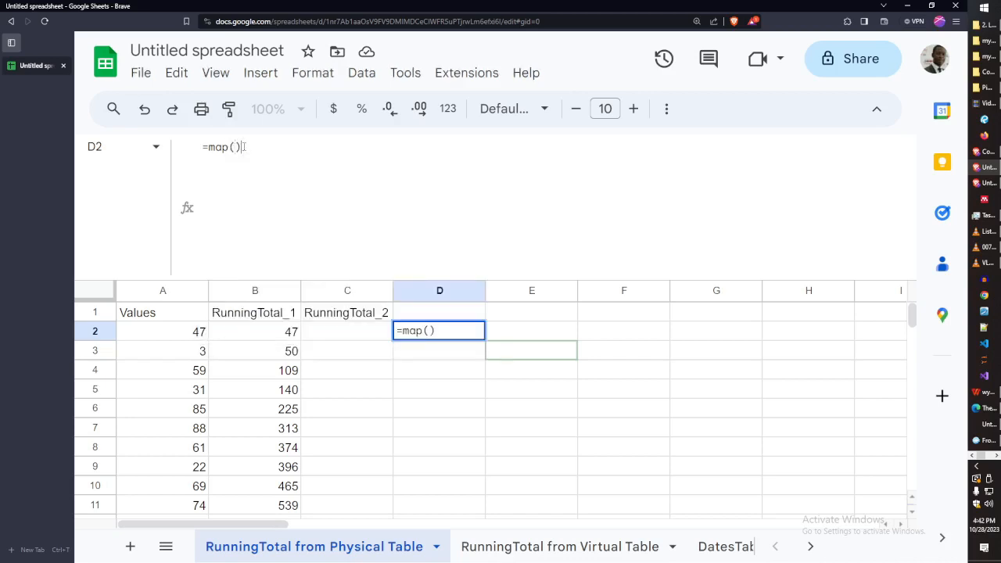
left_click(234, 147)
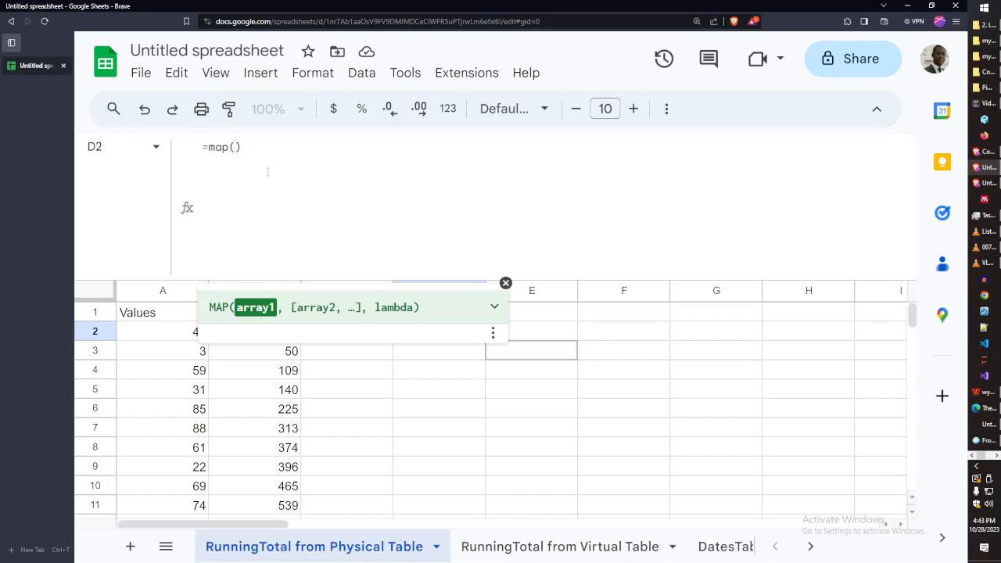
type(",lam")
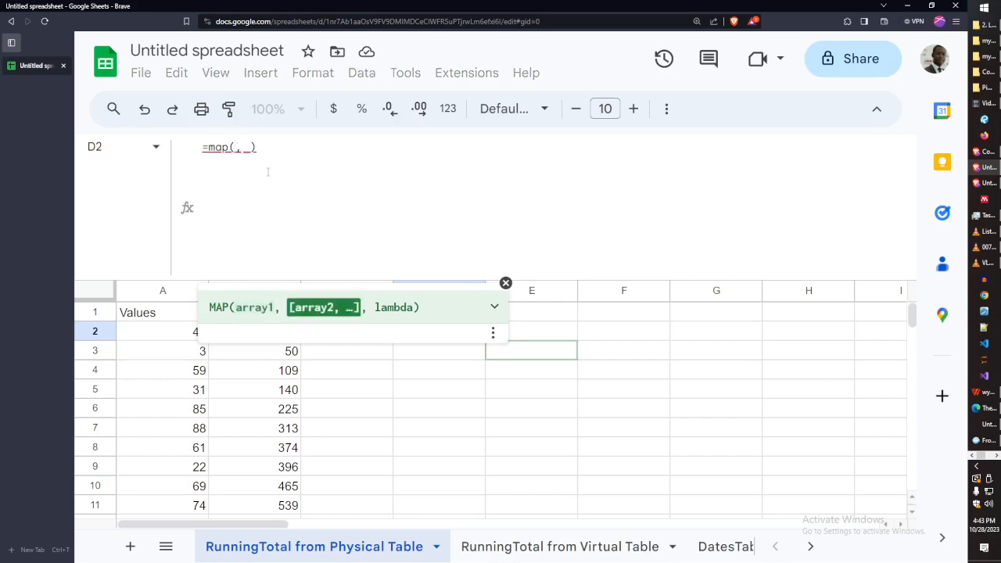
type("bda()")
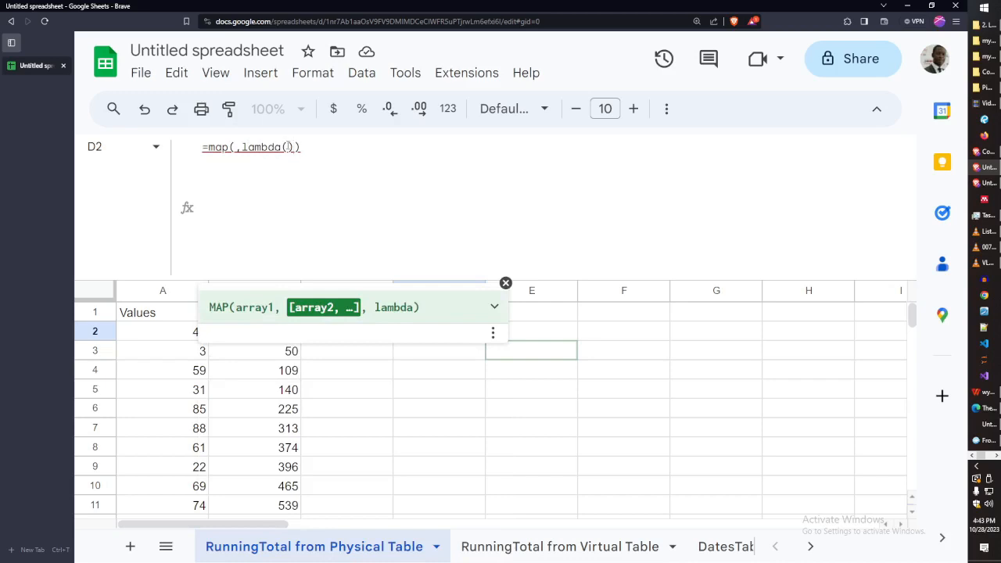
left_click(286, 147)
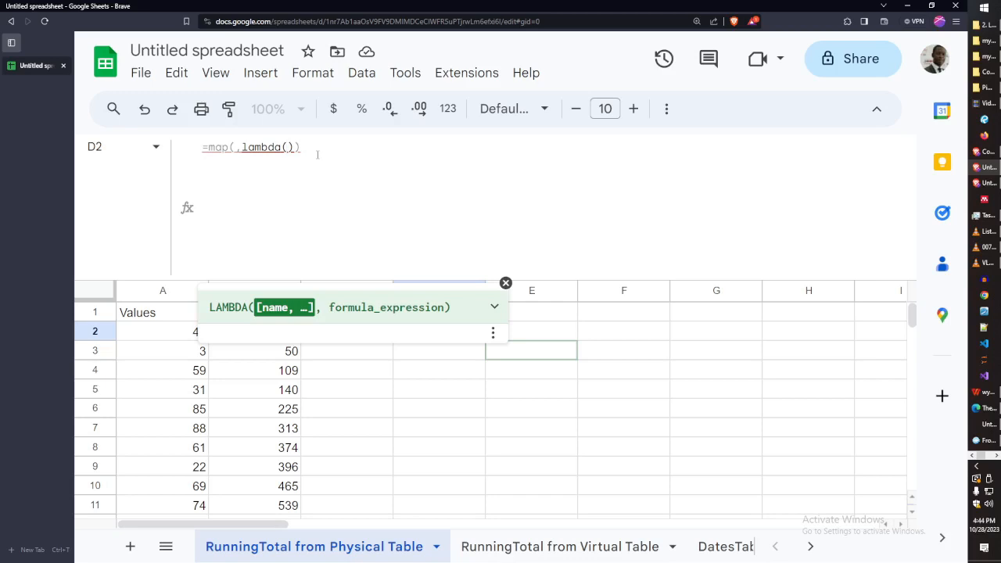
type(",")
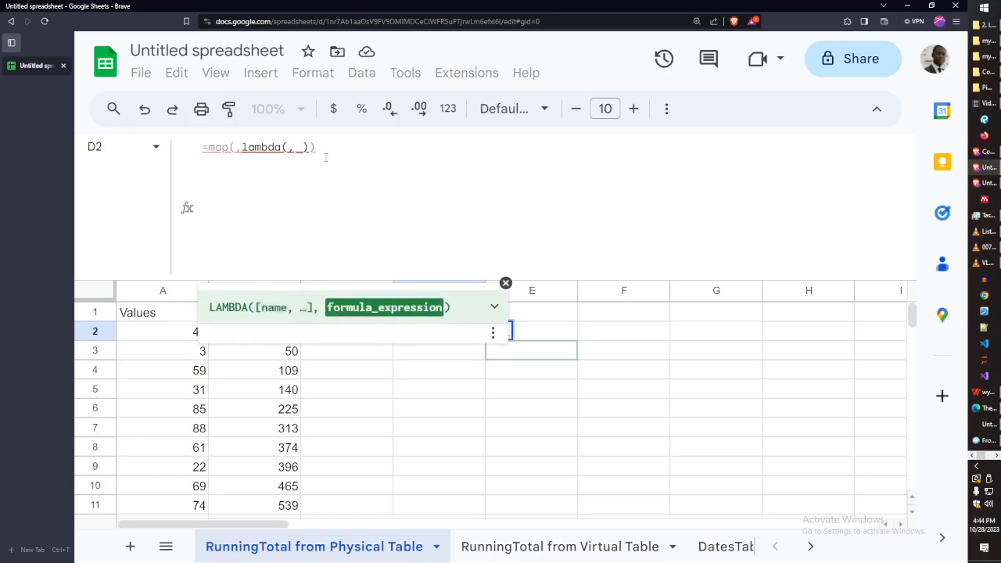
Enter array(s) as the placeholder for the first argument of the MAP function in D2
left_click(238, 152)
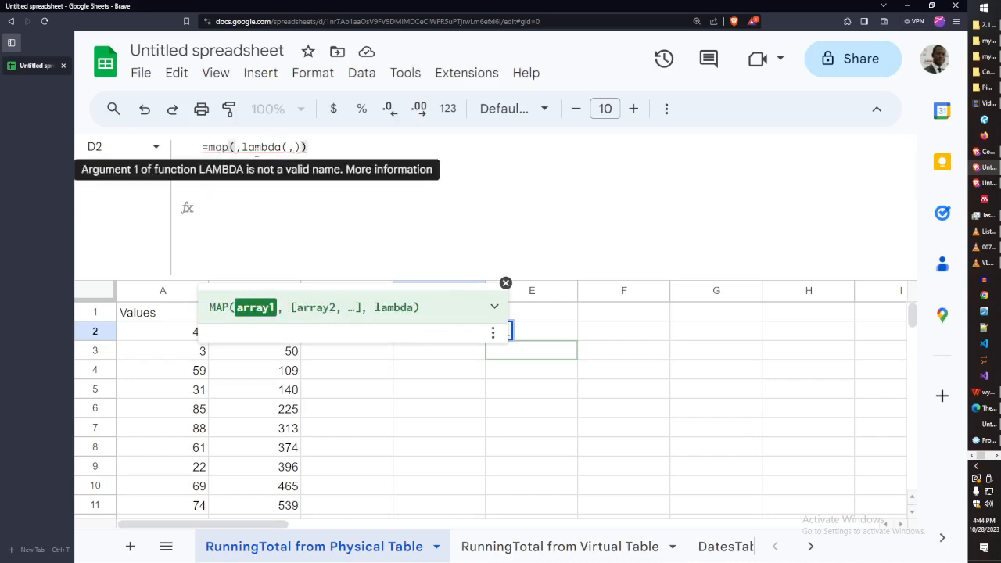
type("arr")
key("BackSpace")
key("BackSpace")
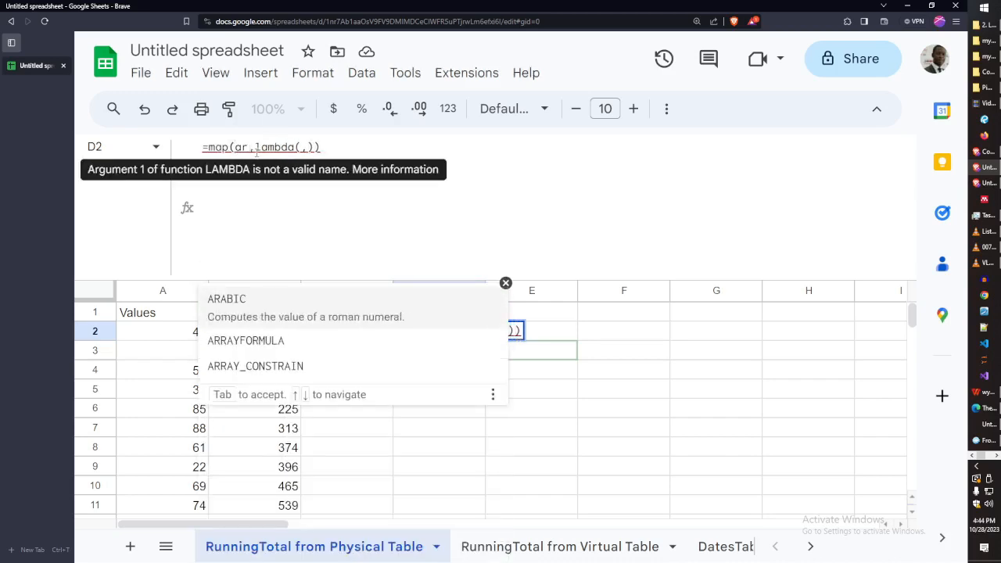
type("rray")
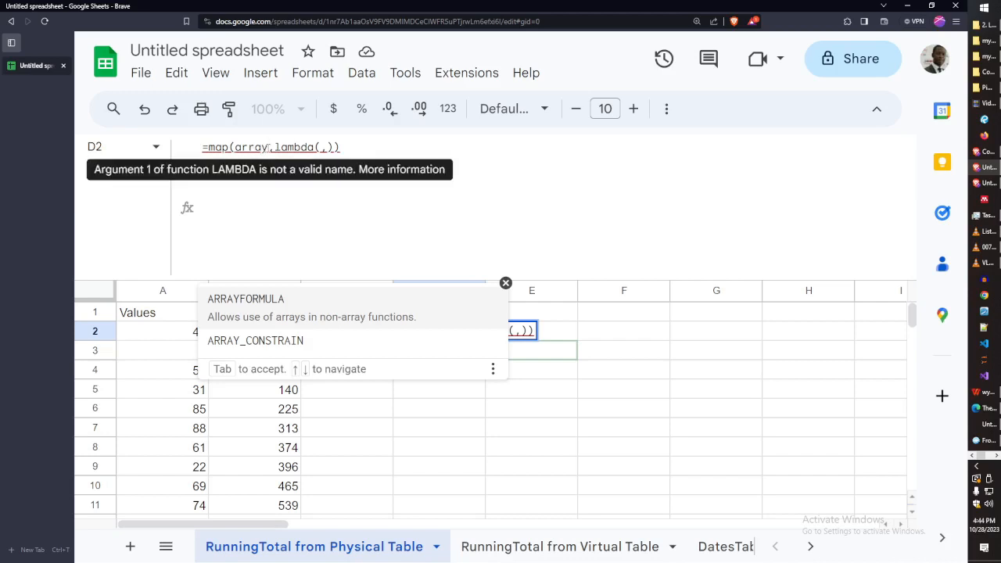
type("(s)")
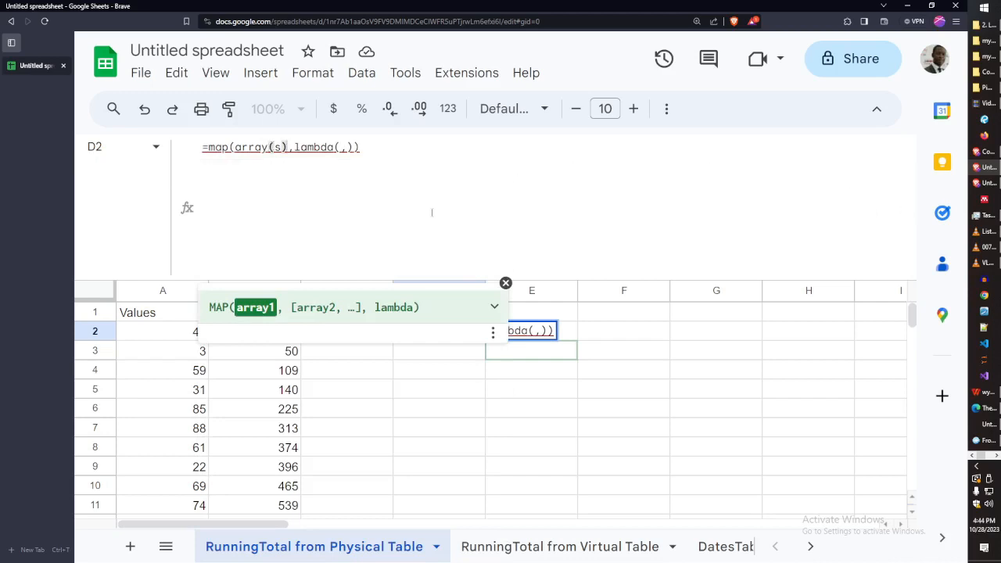
Enter name(s) as the placeholder for the name argument of the LAMBDA function in D2
left_click(339, 147)
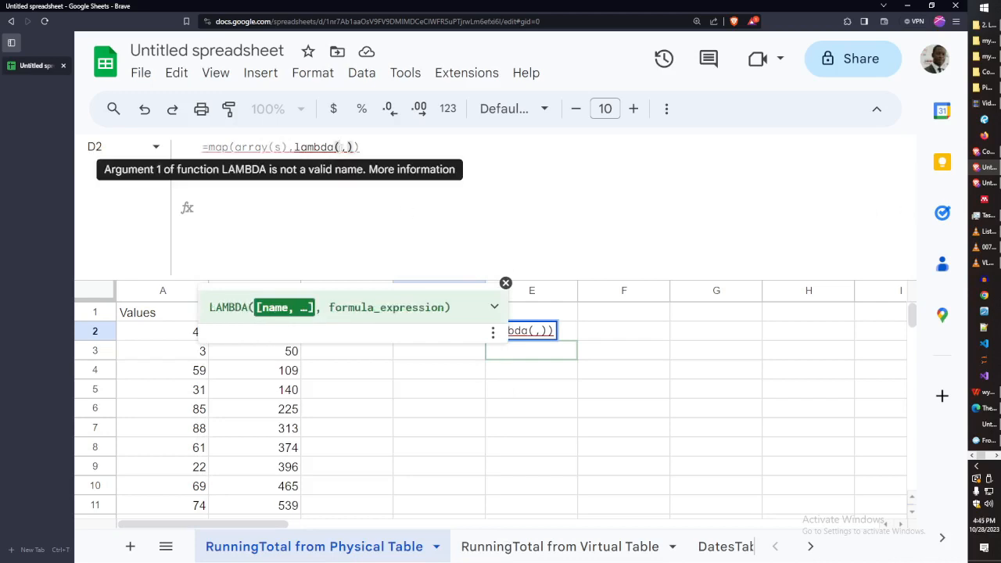
type("name")
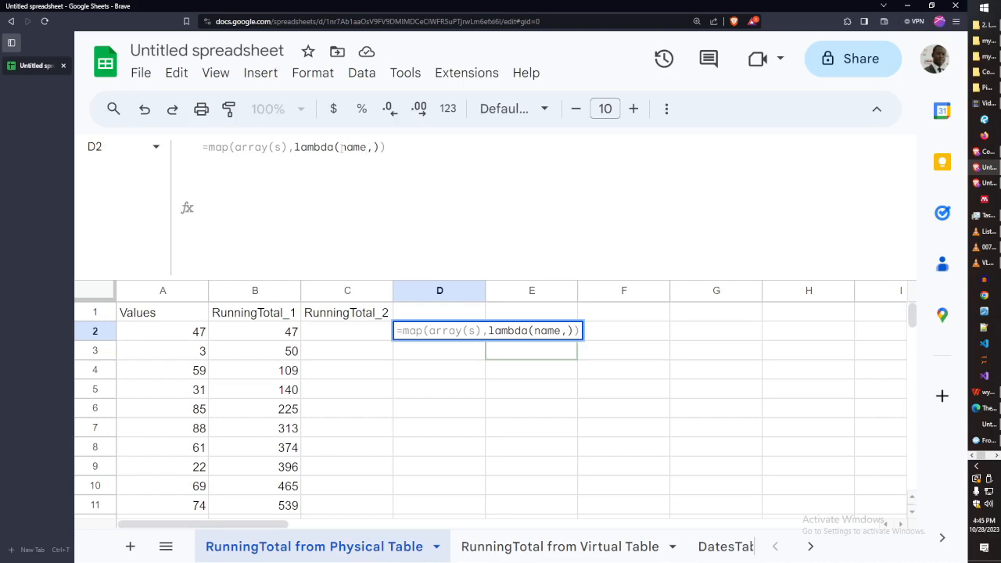
type("(s)")
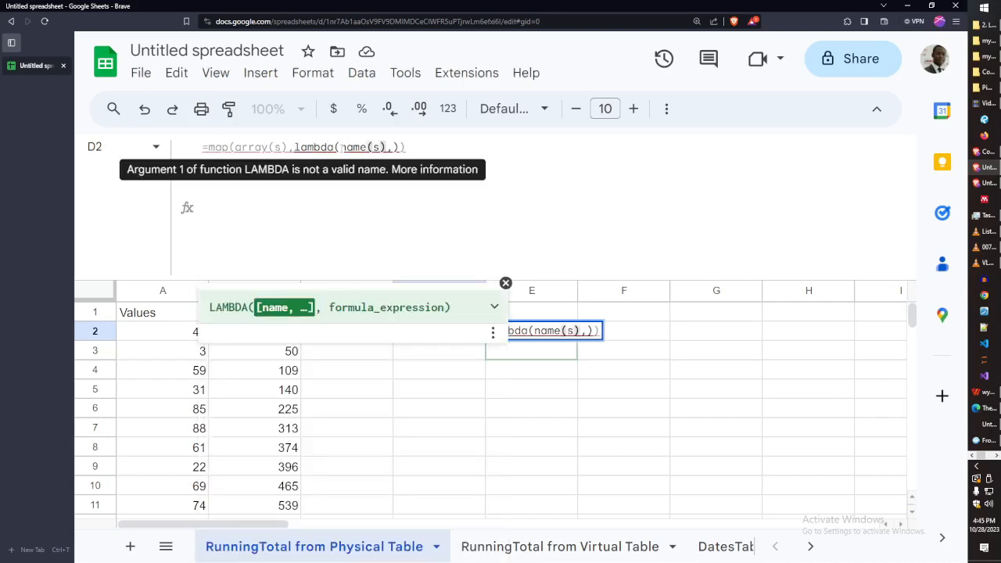
Enter operations() as the placeholder for the formula expression argument of the LAMBDA function in D2
left_click(393, 147)
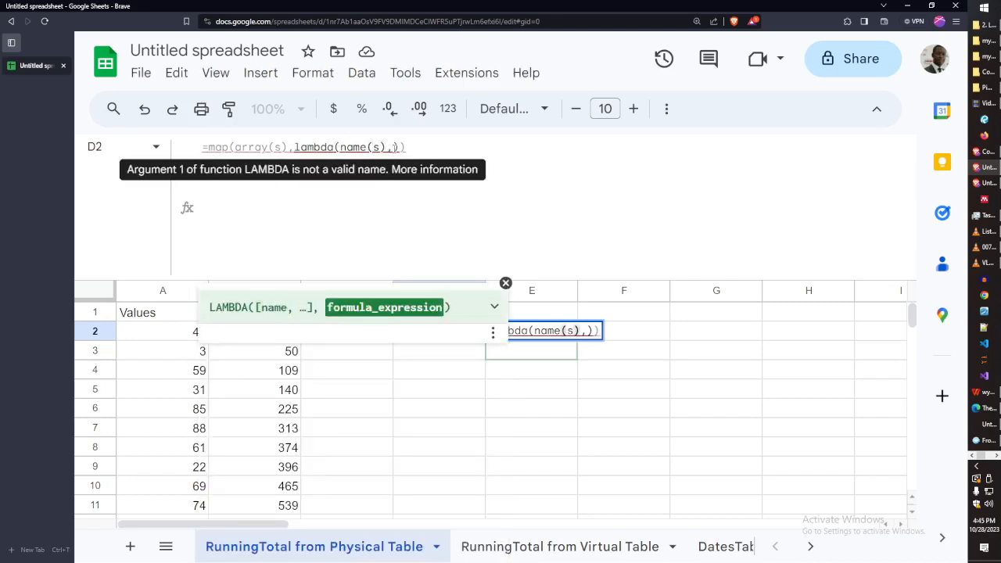
type("oprr")
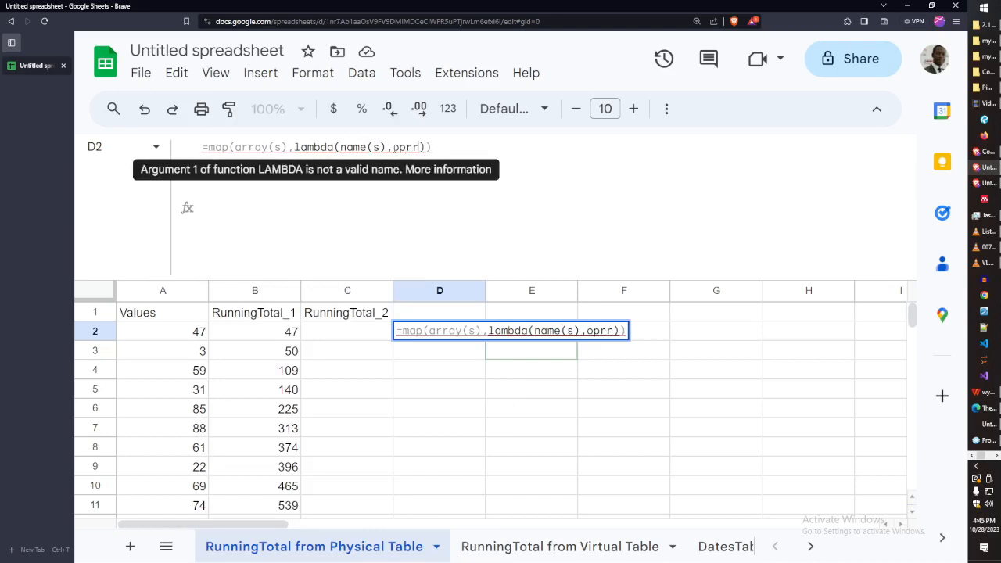
key("BackSpace")
type("ea")
key("BackSpace")
key("BackSpace")
key("BackSpace")
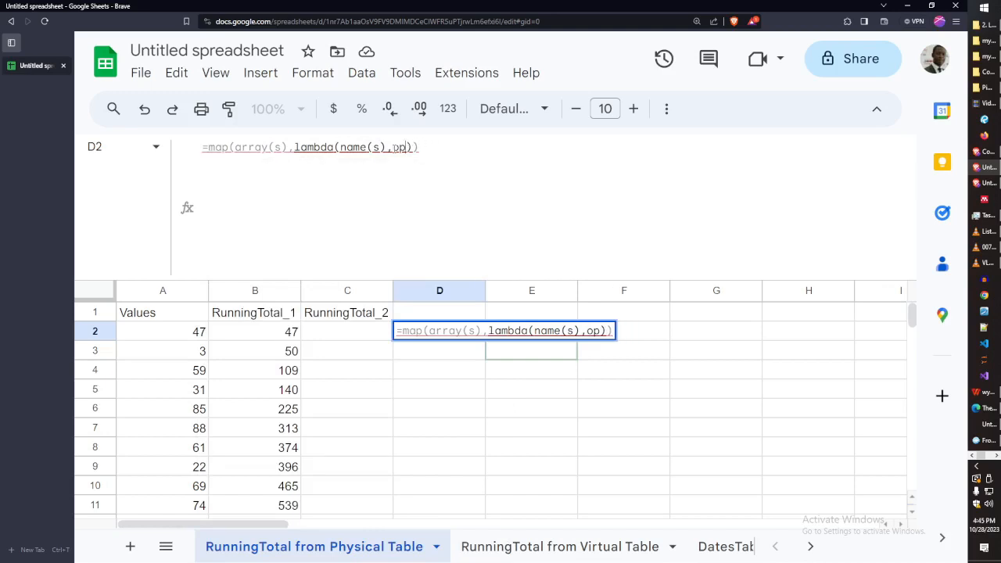
type("er")
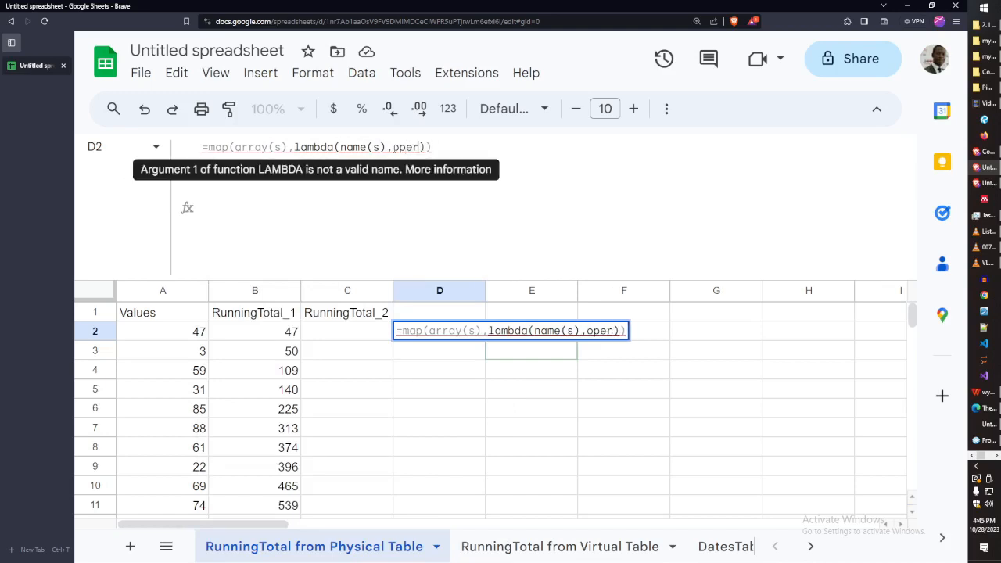
key("BackSpace")
key("BackSpace")
key("BackSpace")
key("BackSpace")
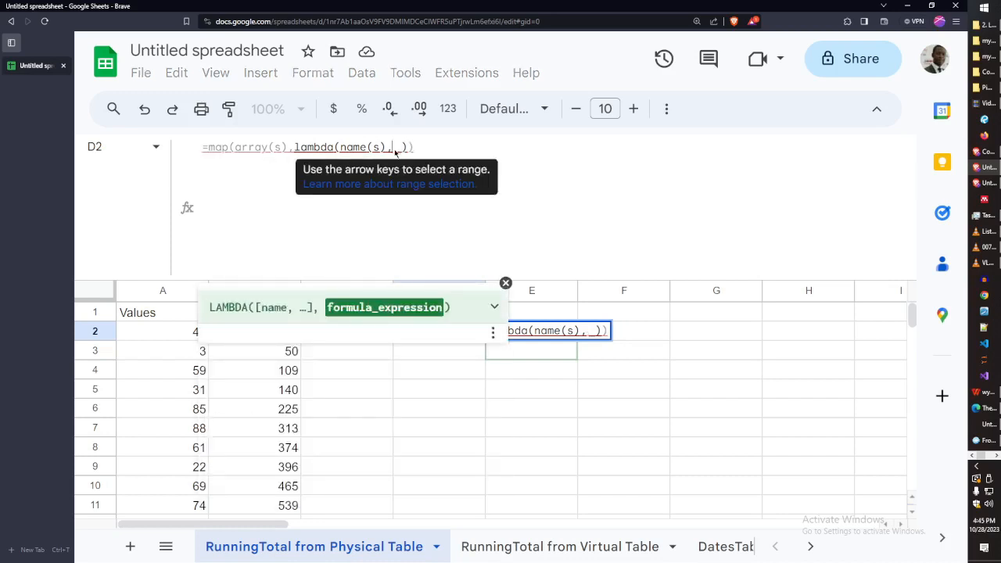
type("operatri")
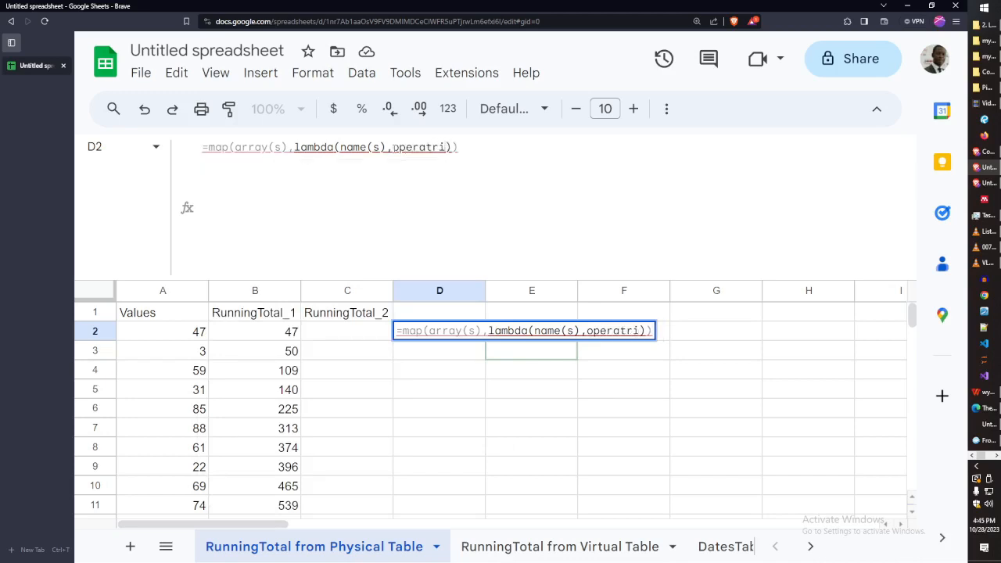
key("BackSpace")
type("ions()")
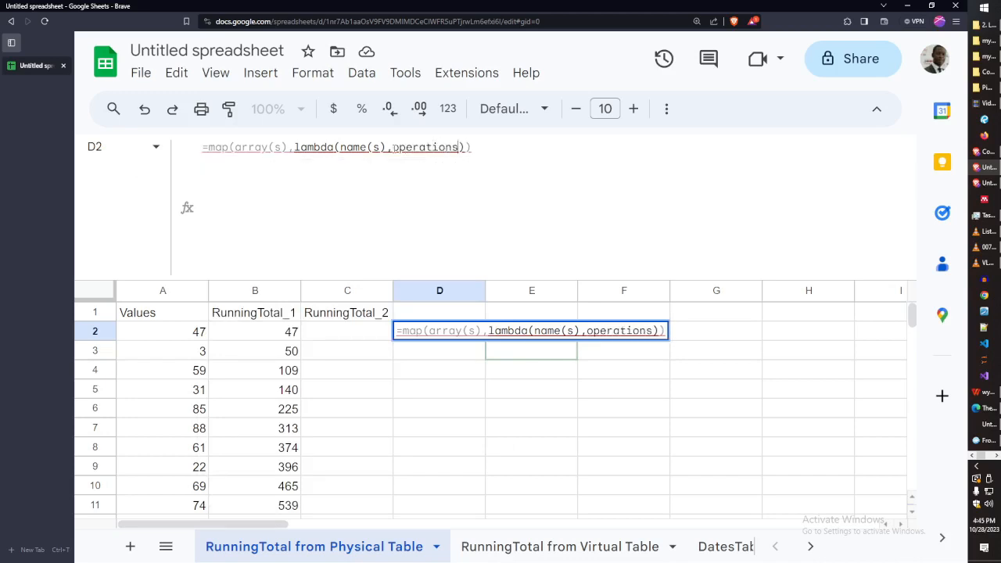
Enter name(s) as the argument inside the operations placeholder of the D2 formula
type("aname")
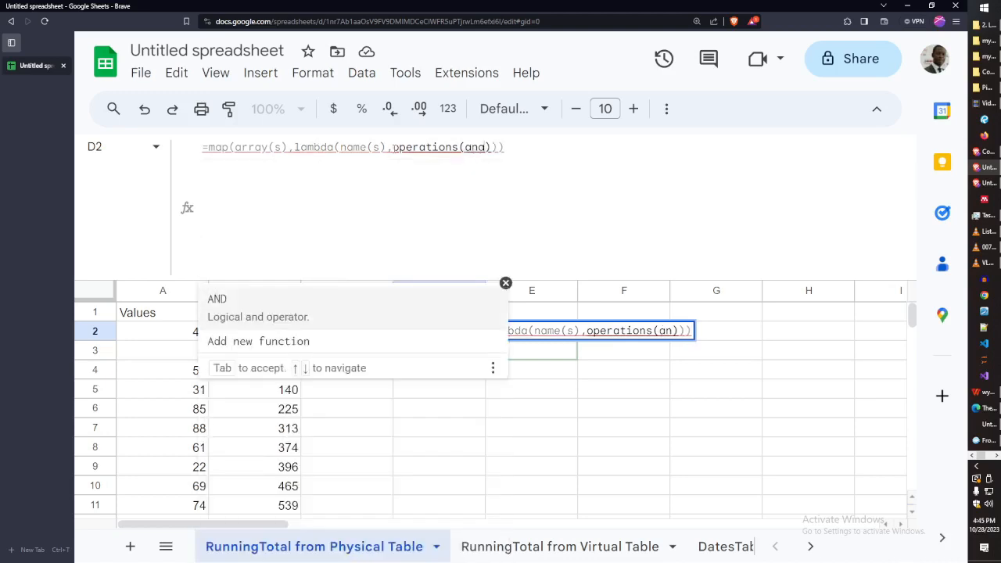
key("BackSpace")
key("BackSpace")
key("BackSpace")
key("BackSpace")
key("BackSpace")
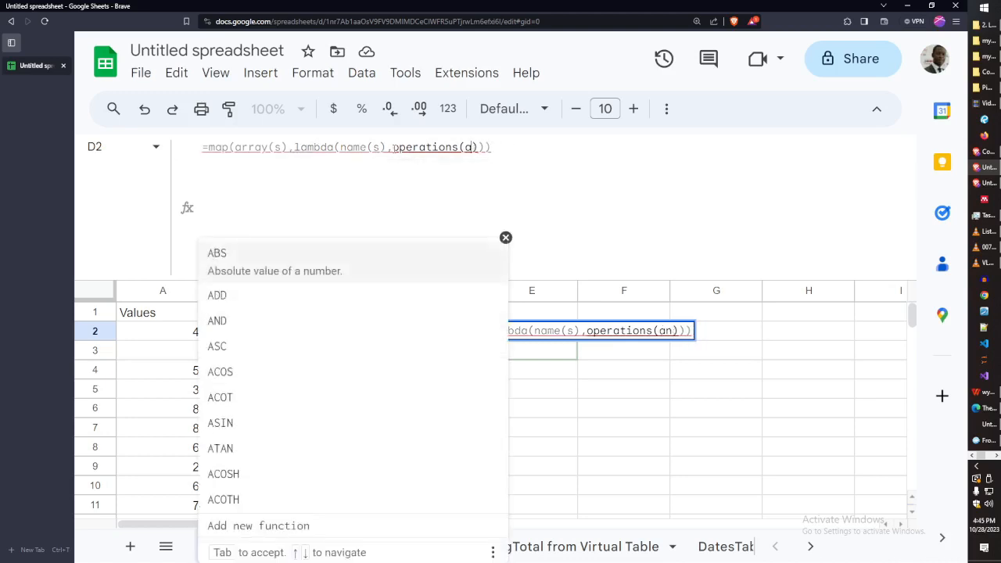
type("nam")
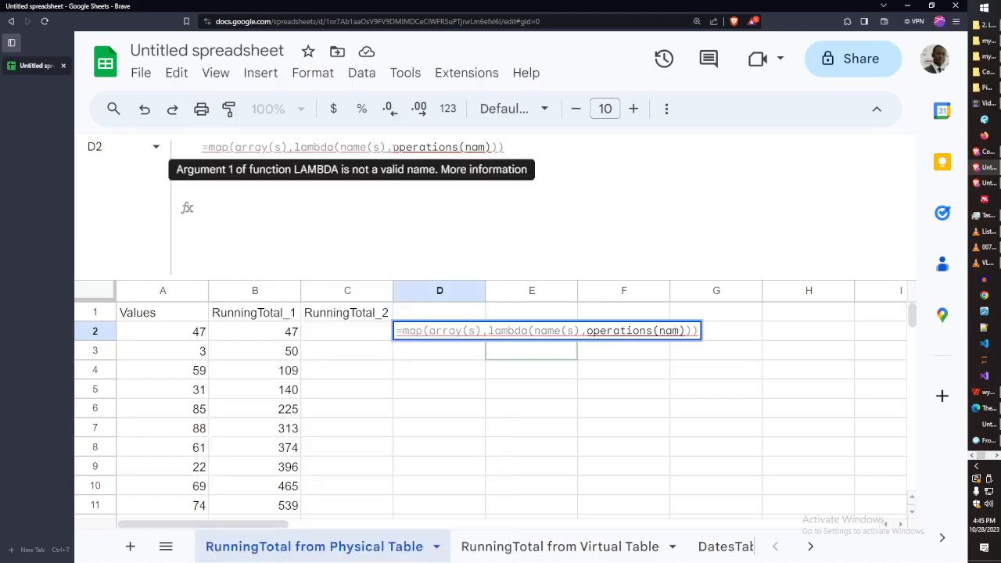
type("es")
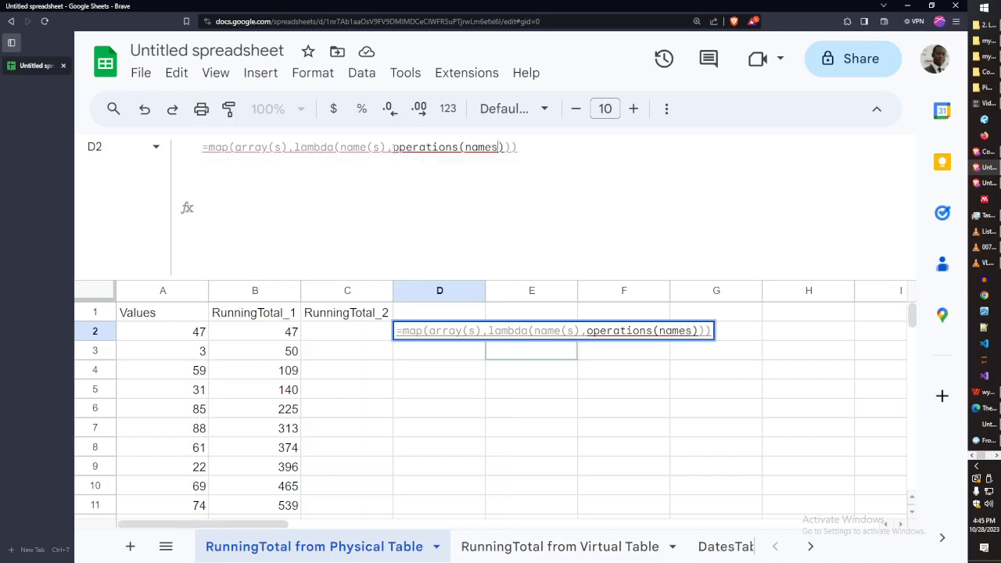
type(")")
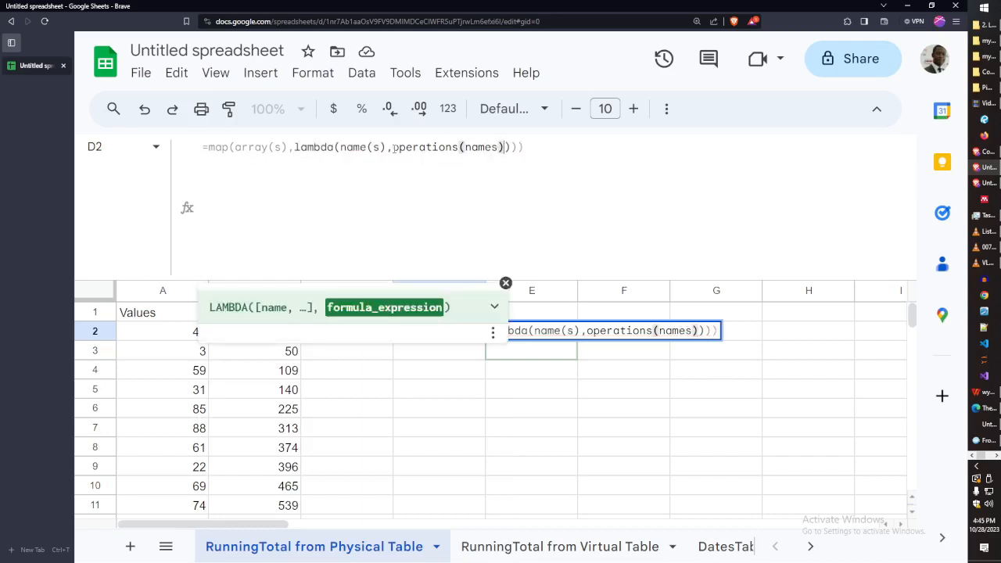
left_click(490, 147)
type("(")
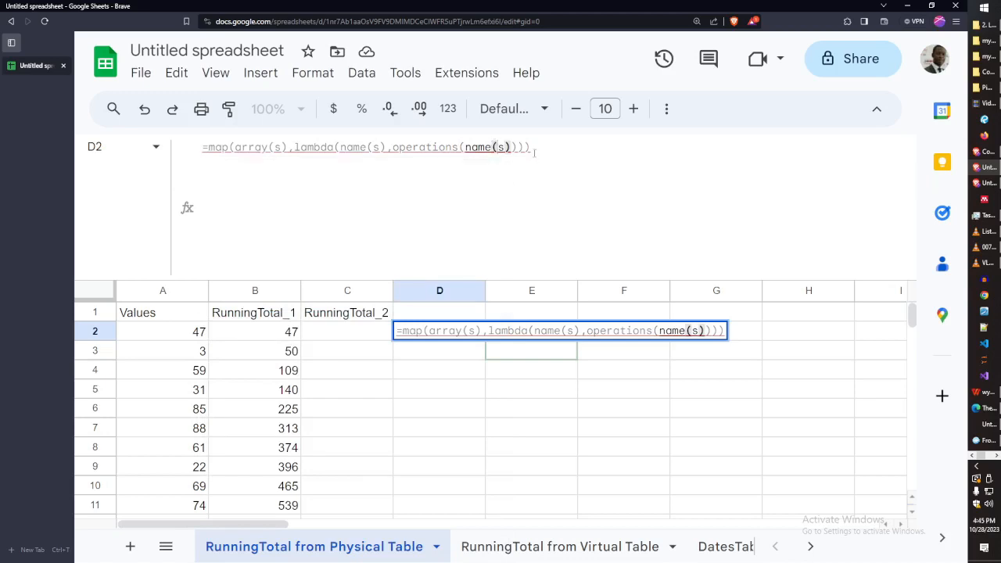
Replace all the placeholder arguments of the MAP function in D2 with the range A2:A10 as its first array
left_click_drag(235, 147, 522, 158)
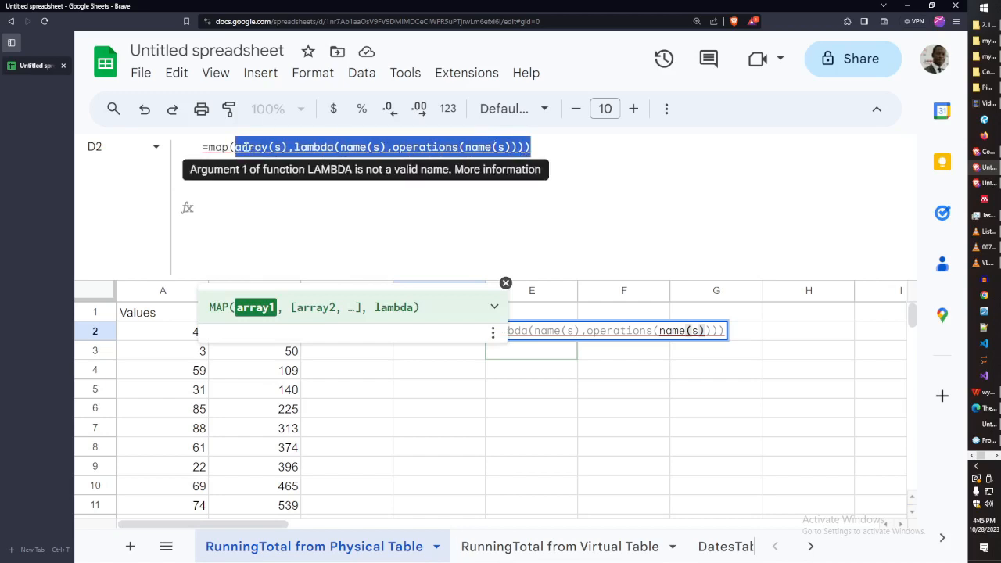
left_click(283, 148)
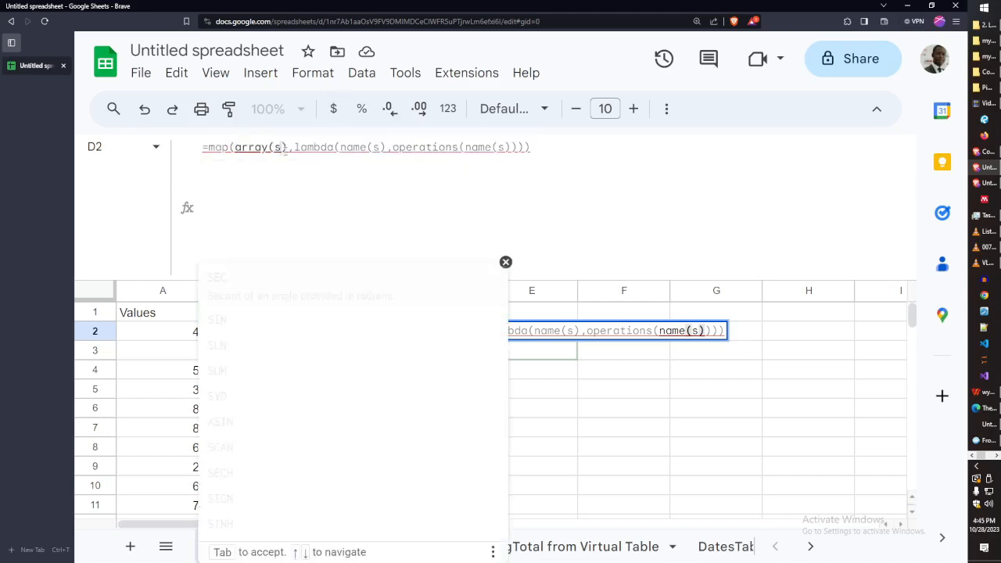
left_click_drag(531, 148, 236, 154)
key("BackSpace")
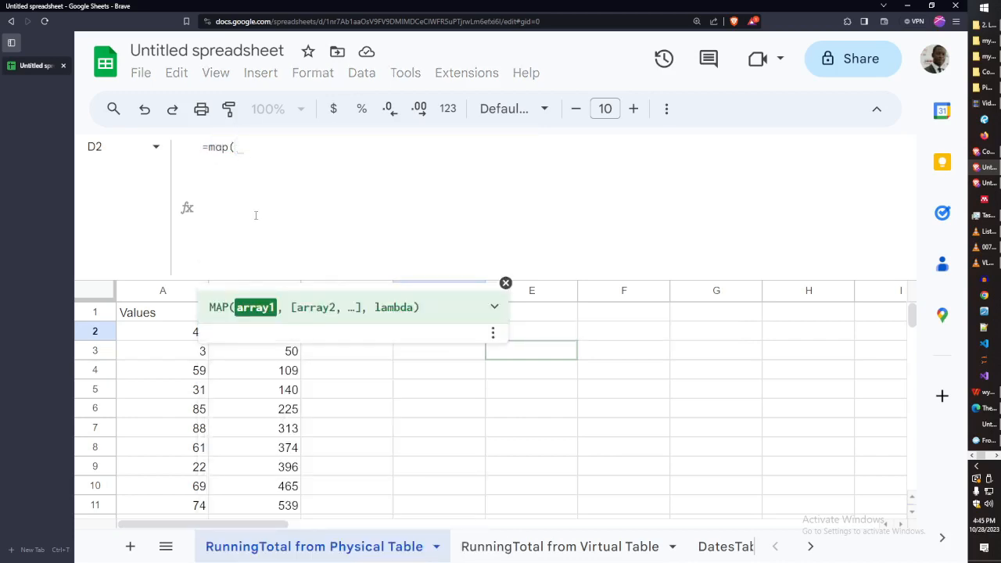
left_click(173, 333)
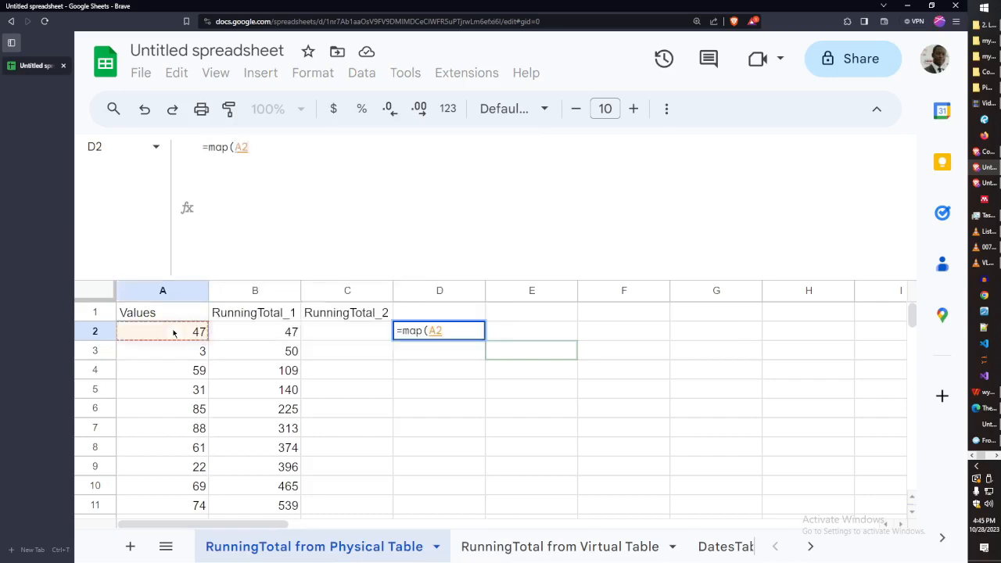
left_click_drag(174, 333, 195, 485)
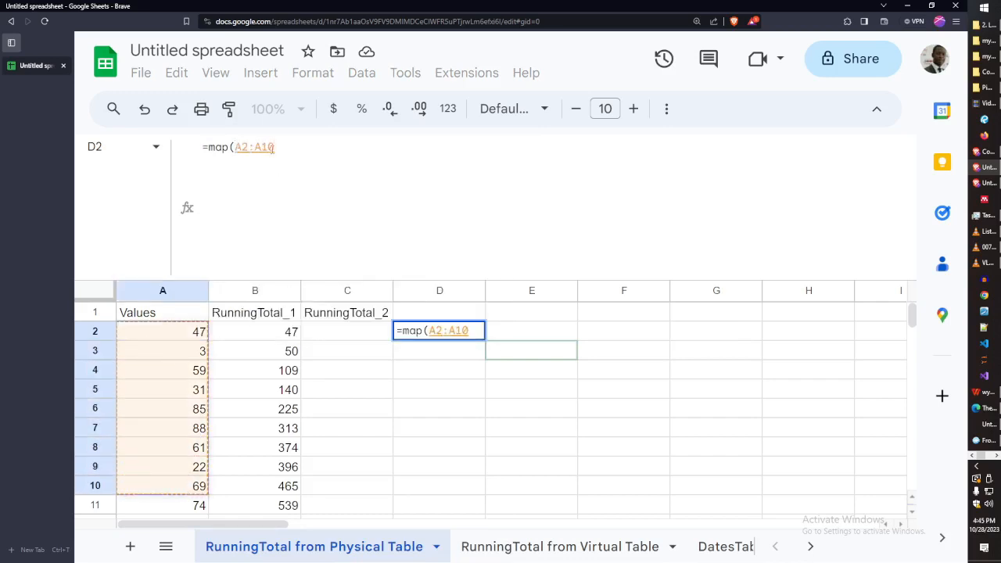
left_click(275, 147)
type(",")
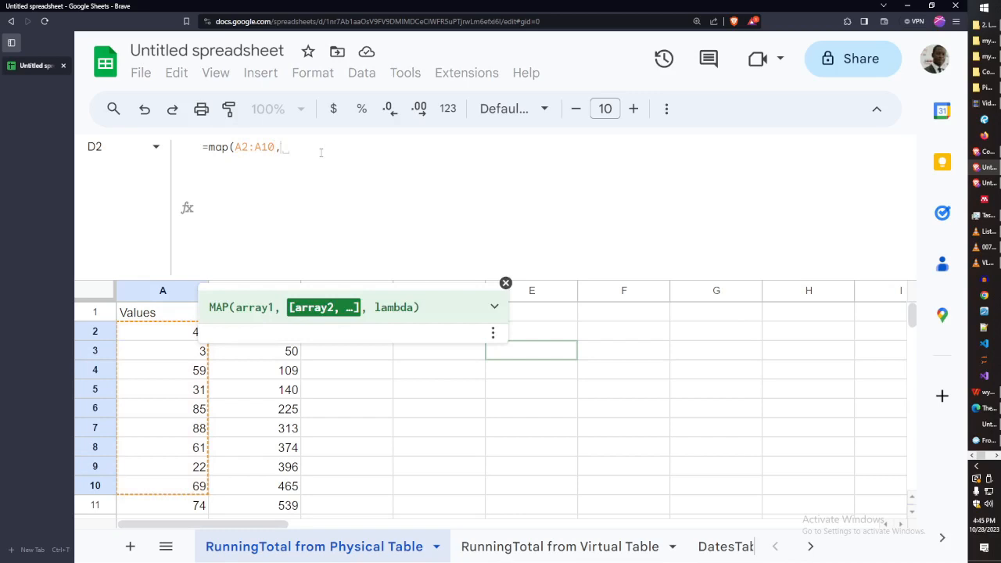
Complete the MAP formula in D2 with lambda(each,each*2) and compare the results in D2:D10 with the values in A2:A10
type("lambda(")
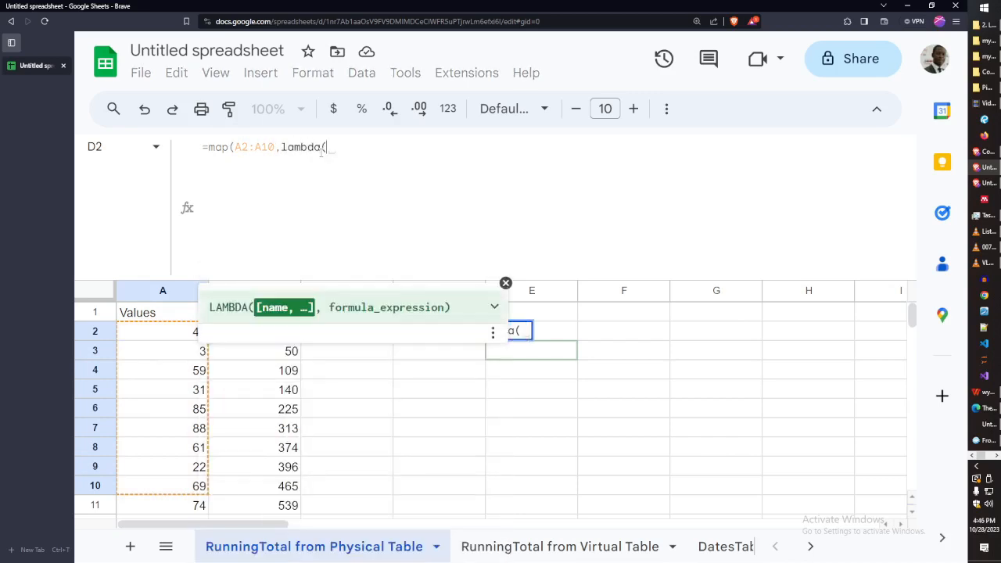
type("ea")
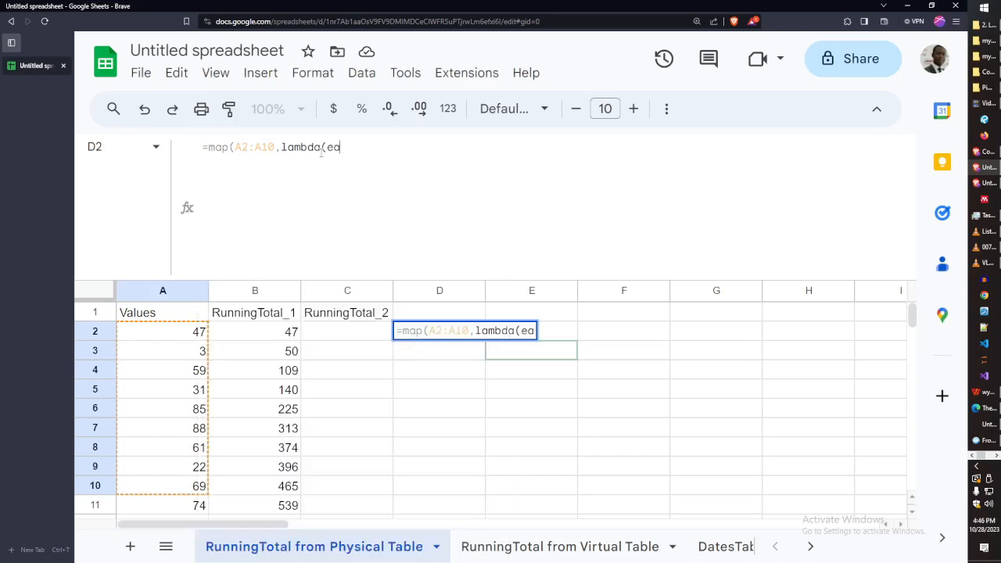
type("ch,")
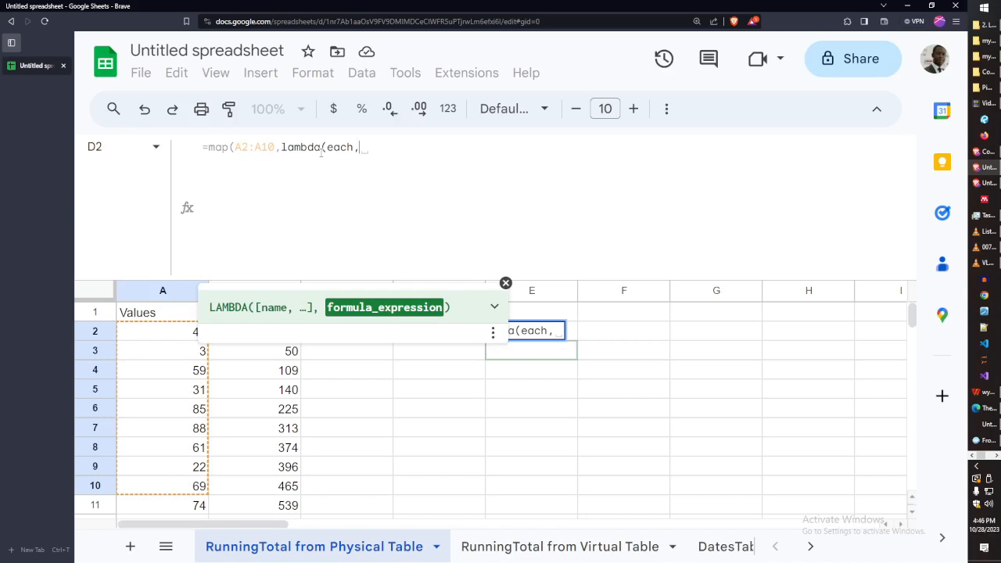
type("each*2")
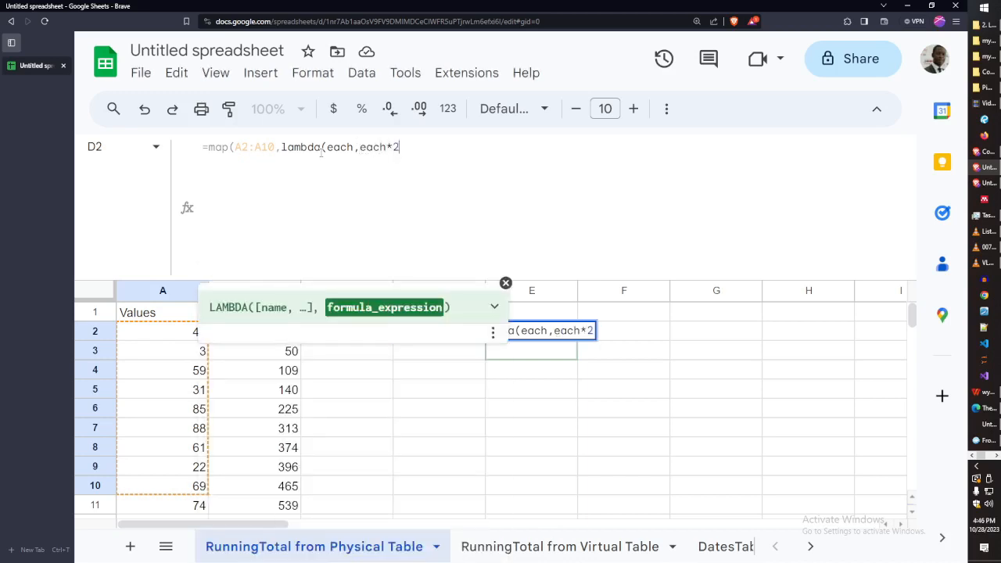
type(")")
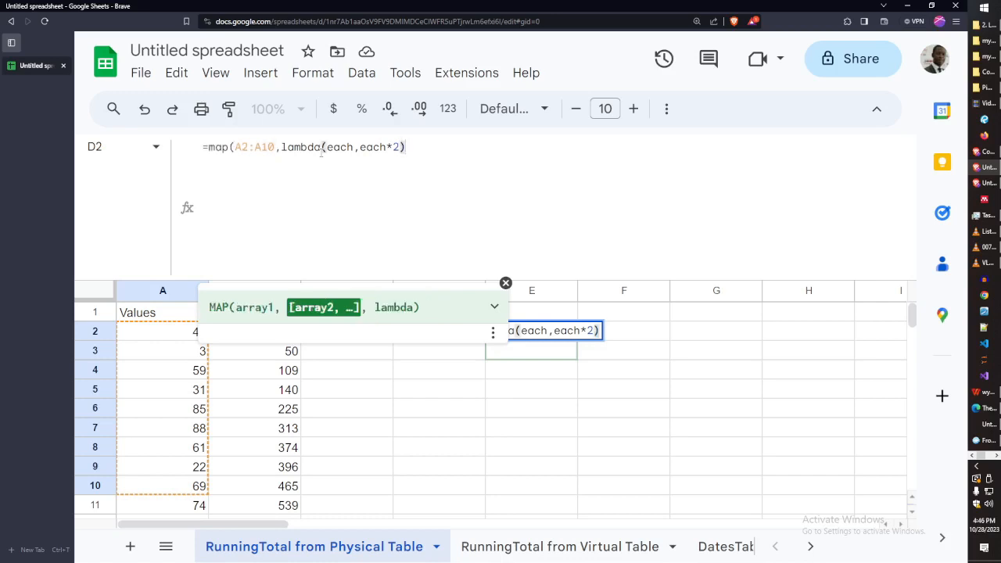
type("))")
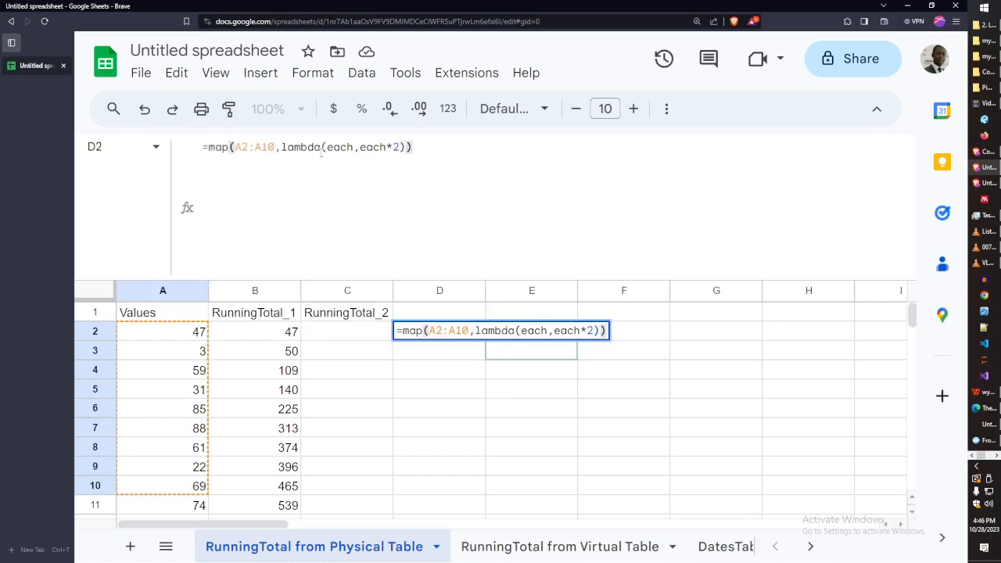
key("Return")
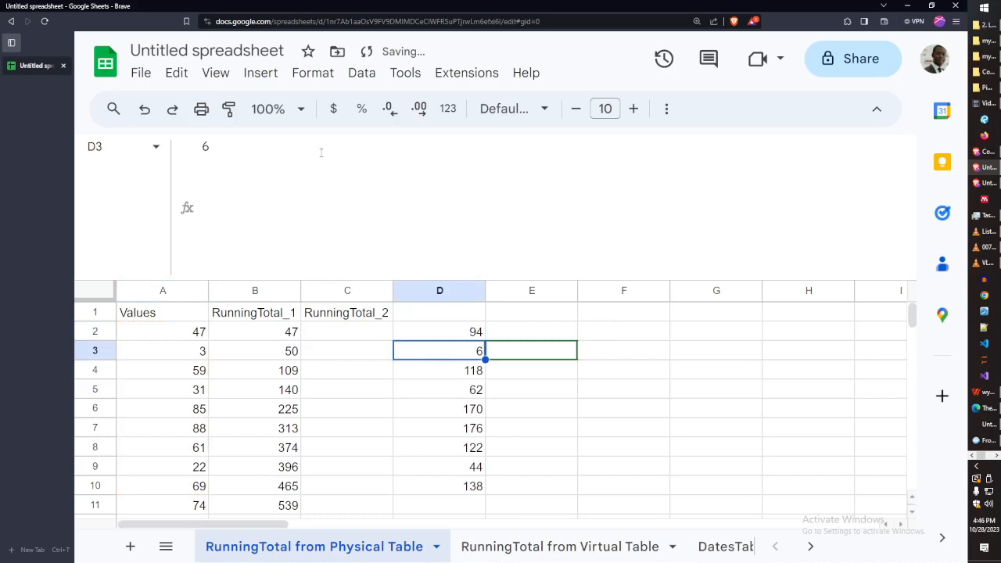
left_click_drag(472, 333, 473, 487)
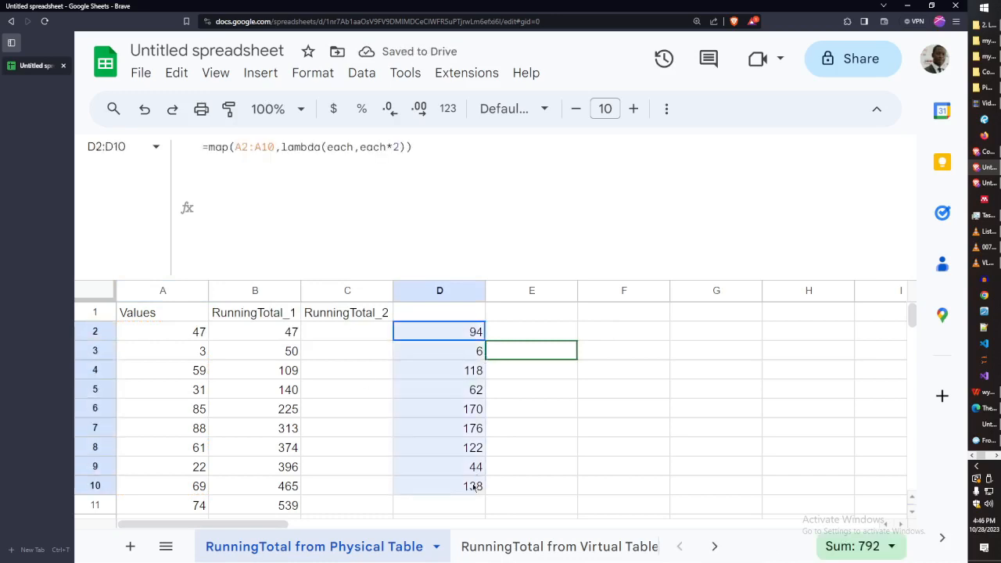
left_click_drag(167, 342, 174, 485)
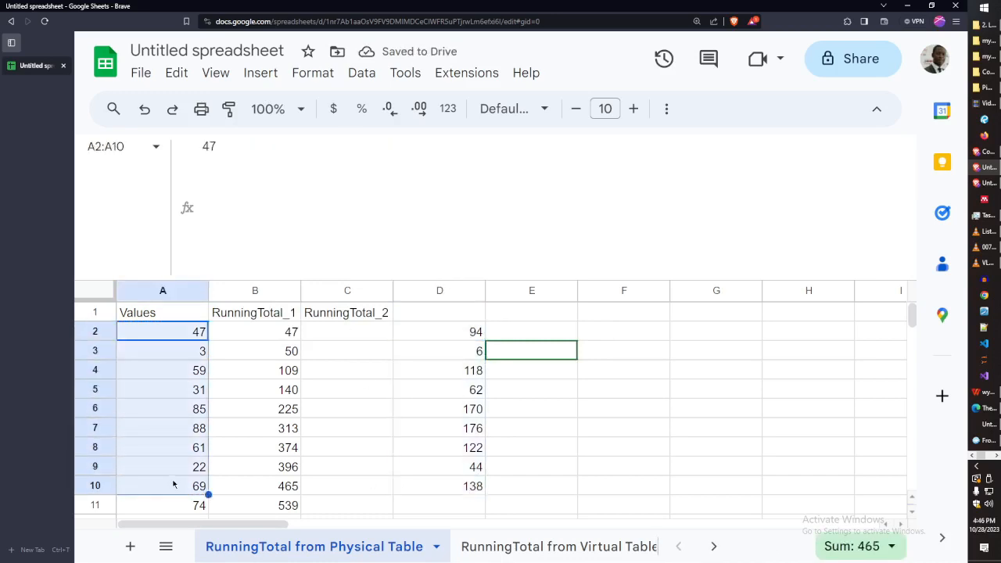
Insert an opening sequence( on its own line ahead of the MAP function in the D2 formula
left_click(446, 337)
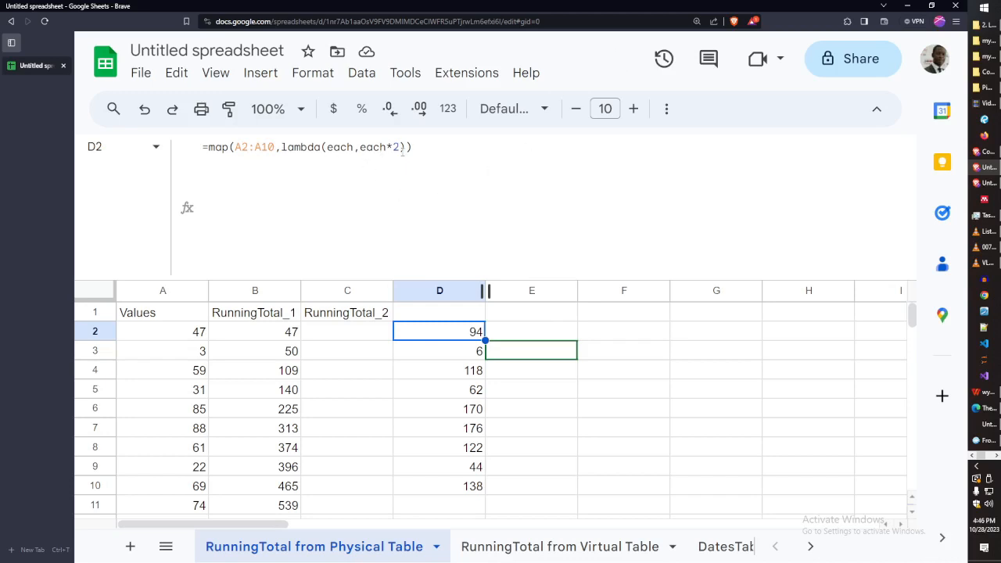
left_click(207, 147)
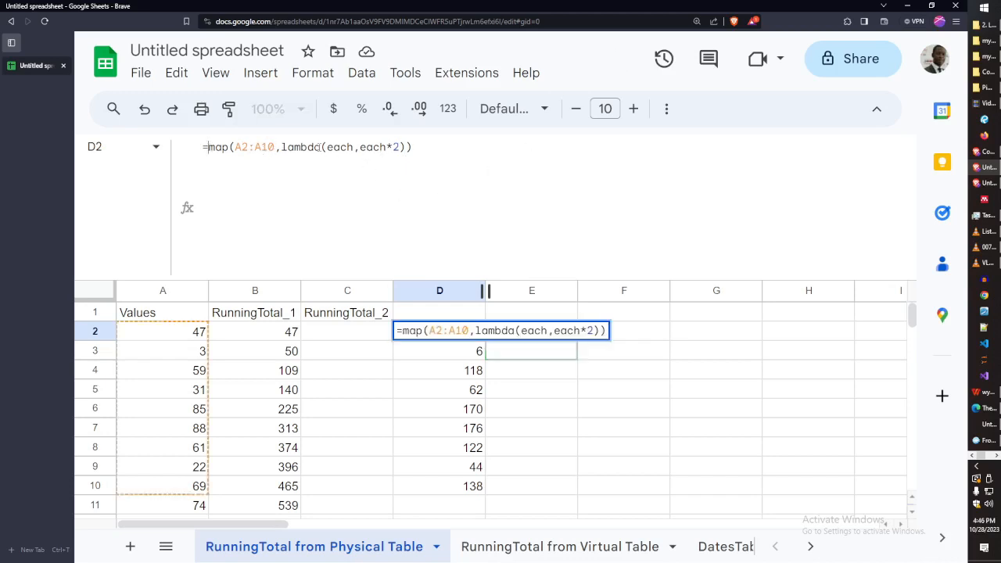
key("alt+Return")
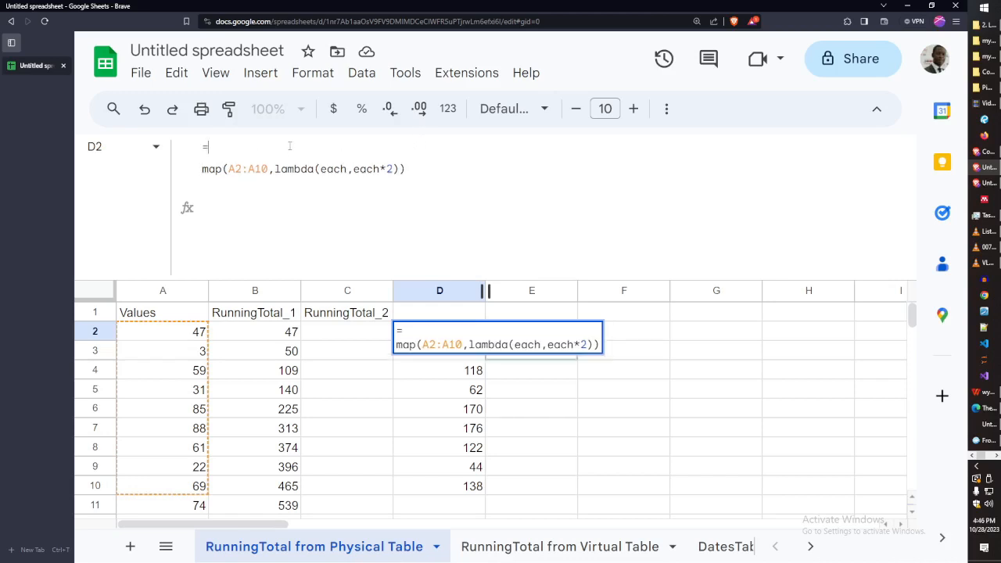
type("sequence")
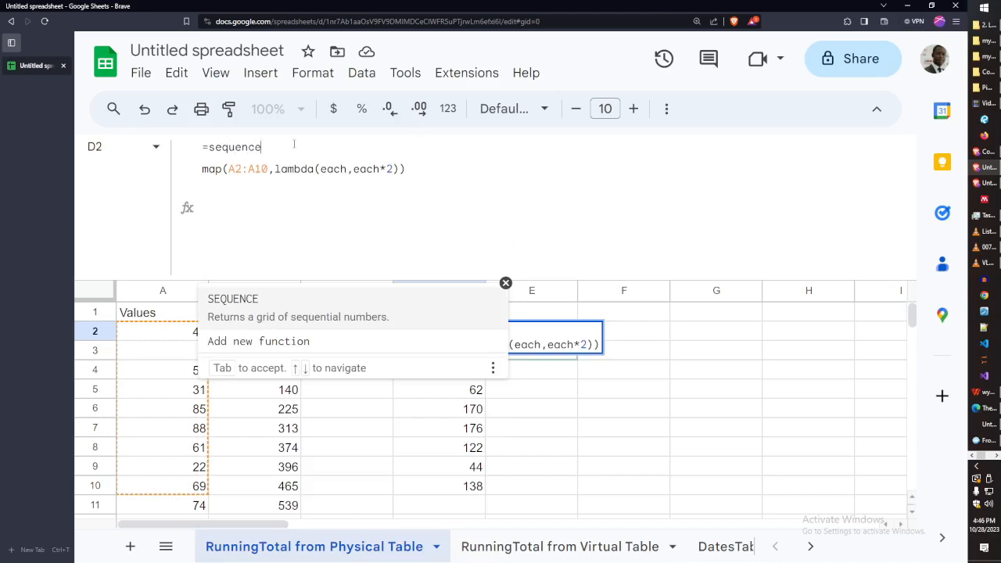
type("(")
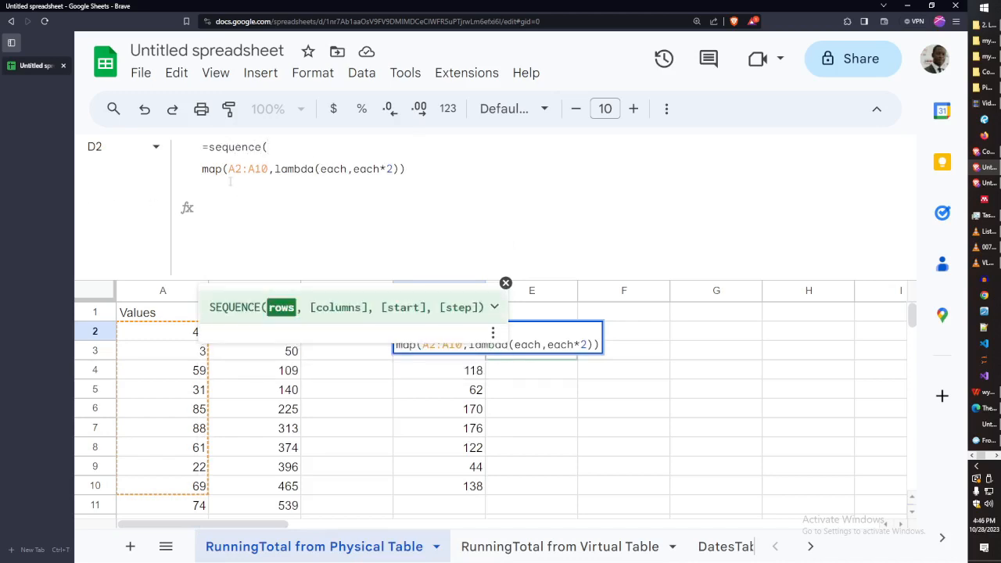
Move the map( opening in front of a closed sequence() in D2 and remove the range A2:A10
left_click_drag(227, 169, 200, 178)
key("BackSpace")
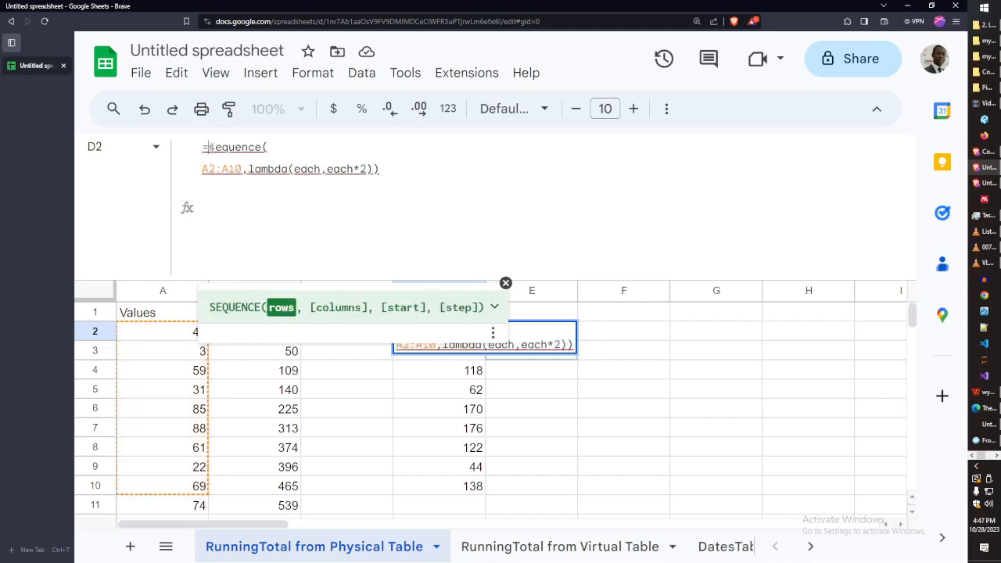
left_click(210, 148)
type("map(")
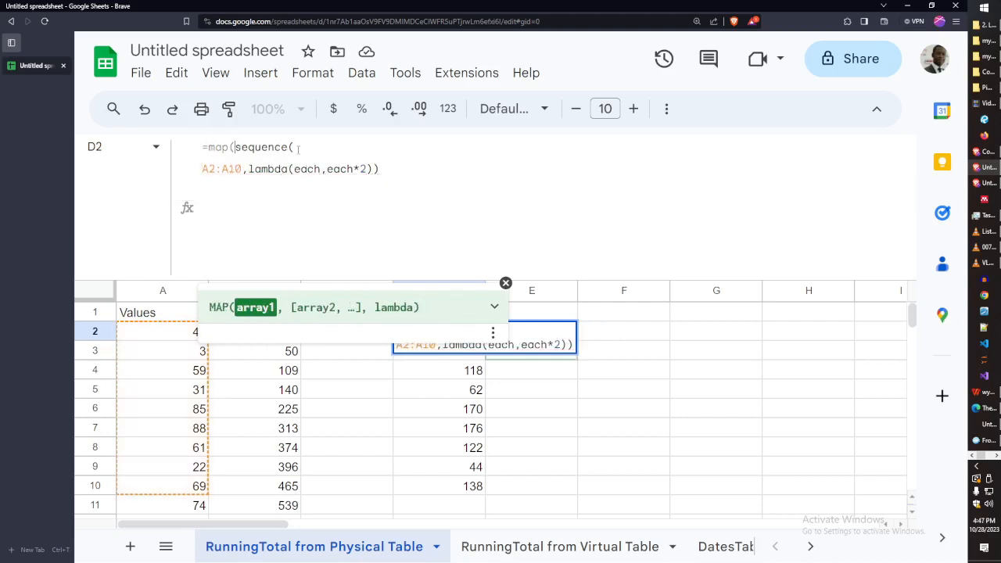
left_click(301, 149)
type(")")
left_click_drag(243, 169, 202, 169)
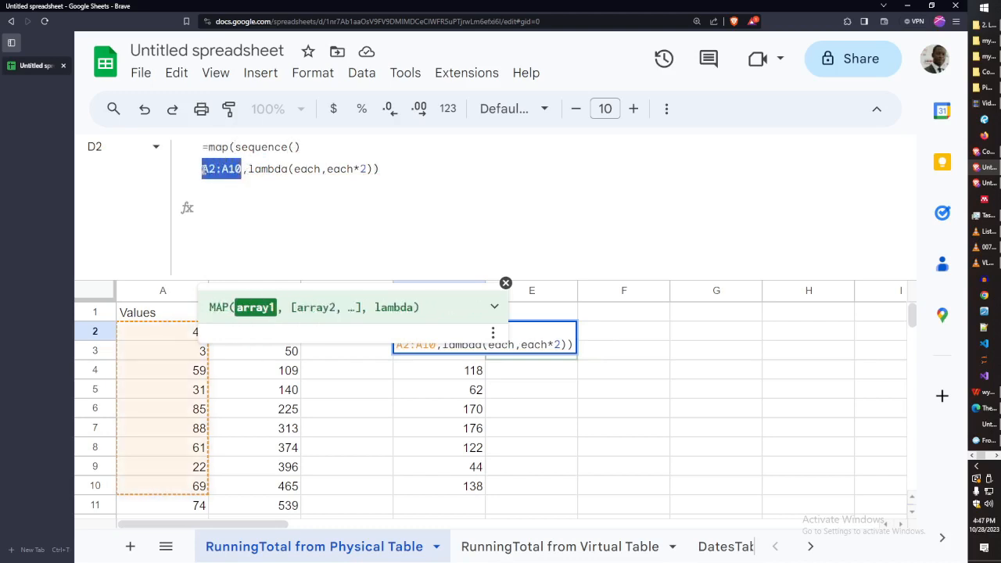
key("BackSpace")
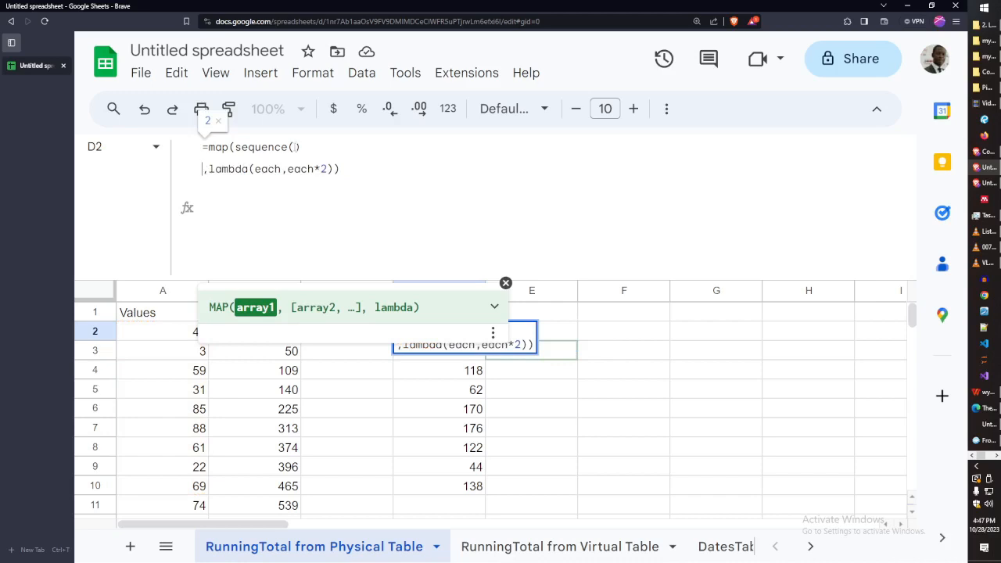
Fill in the SEQUENCE function in D2 with 10 rows, 1 column, start 1 and step 1, keeping a single comma before lambda
left_click(295, 147)
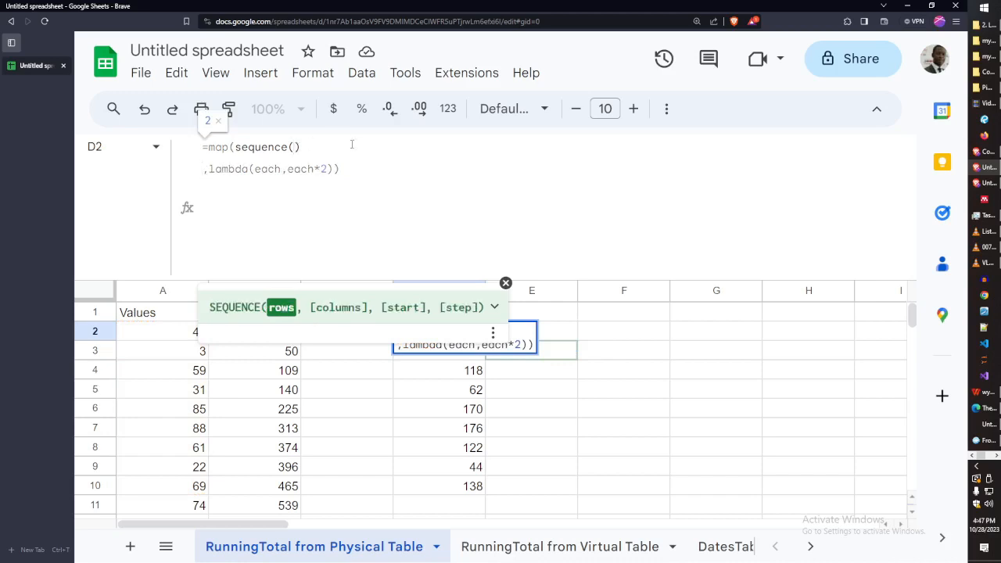
key("Right")
type(",")
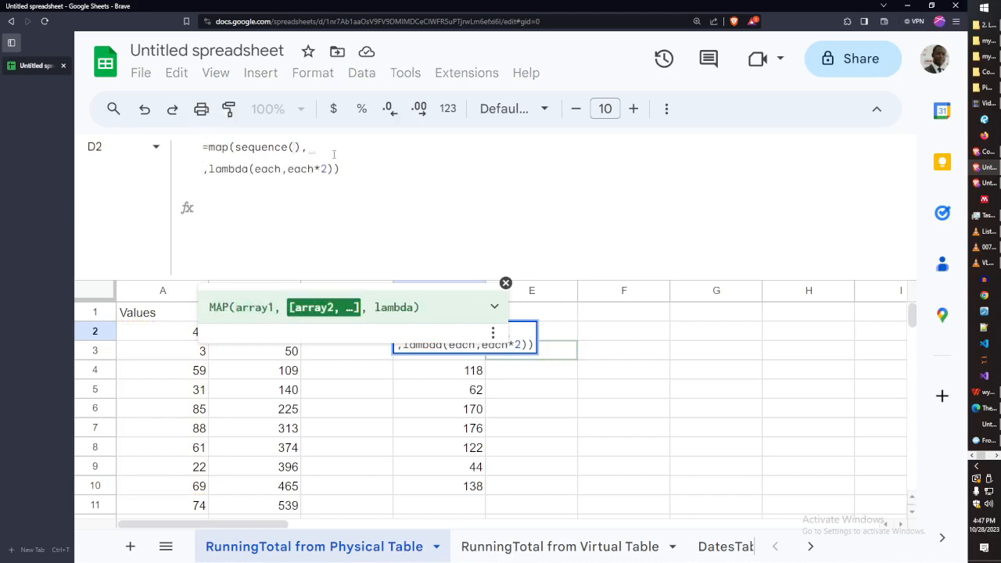
key("Left")
key("Left")
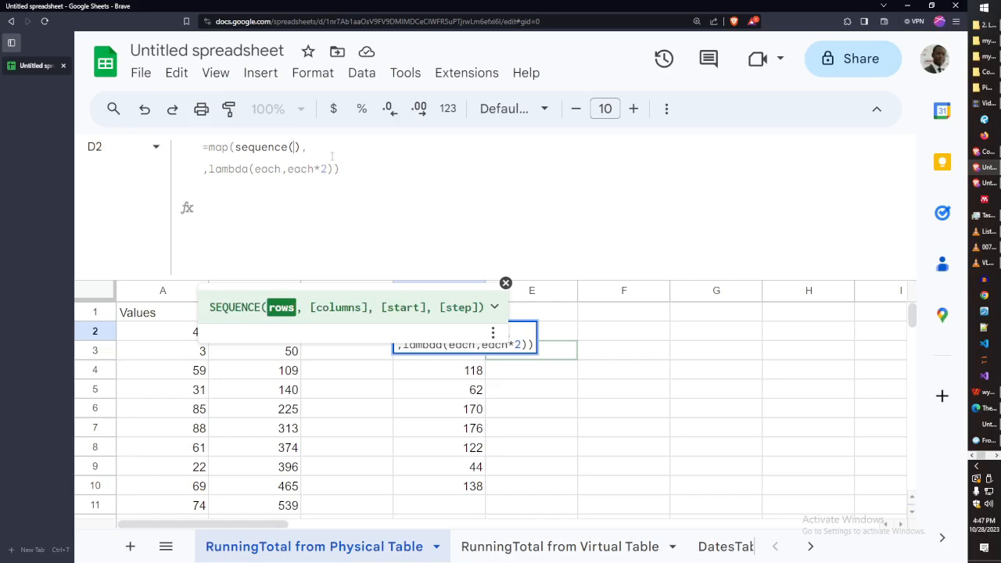
type("10,")
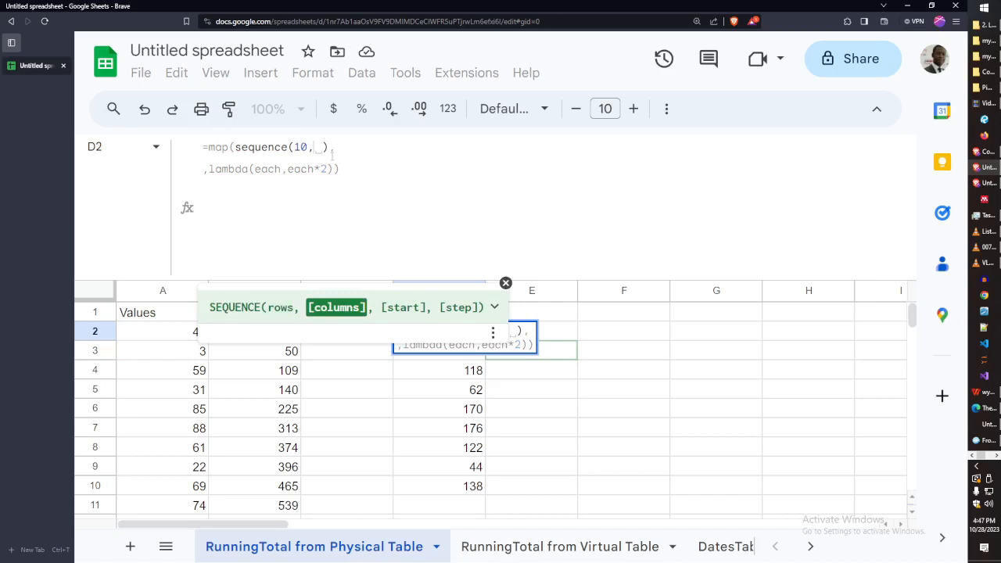
type("1,")
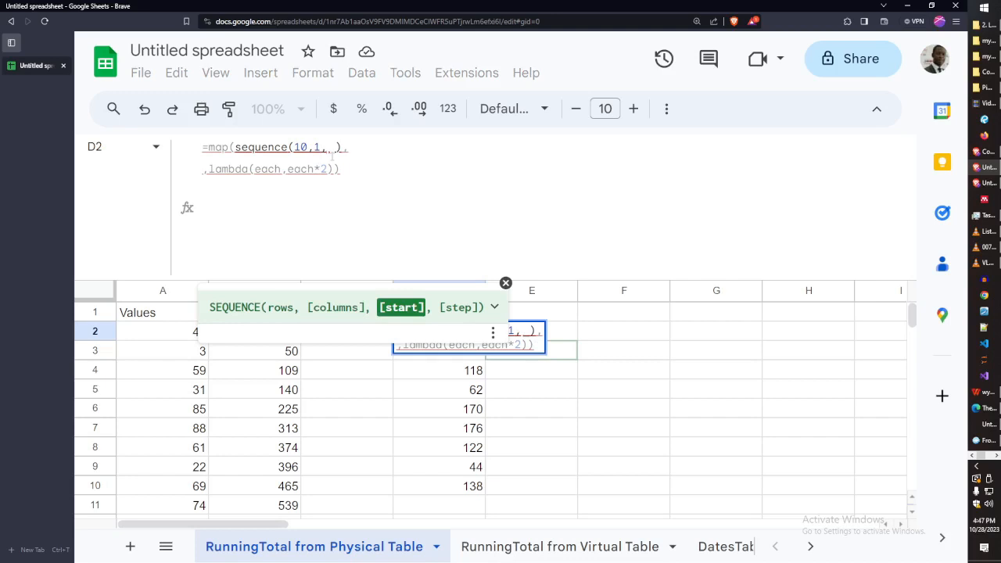
type("1,")
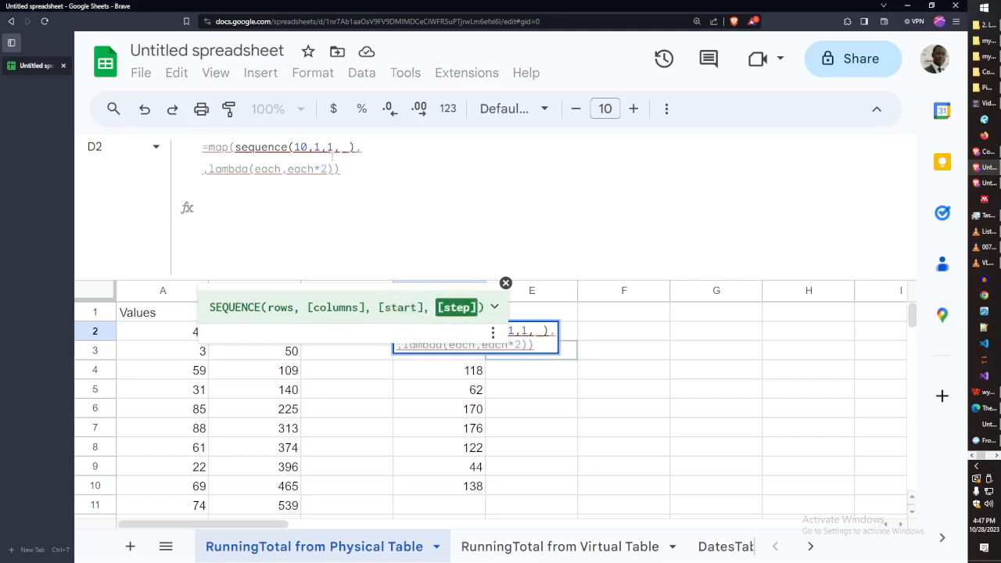
type("1")
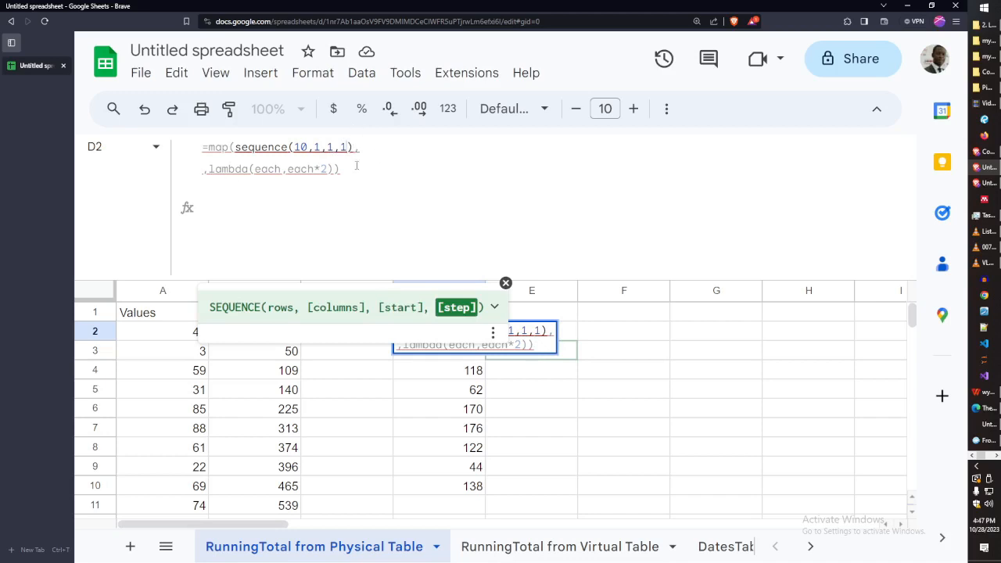
left_click(386, 157)
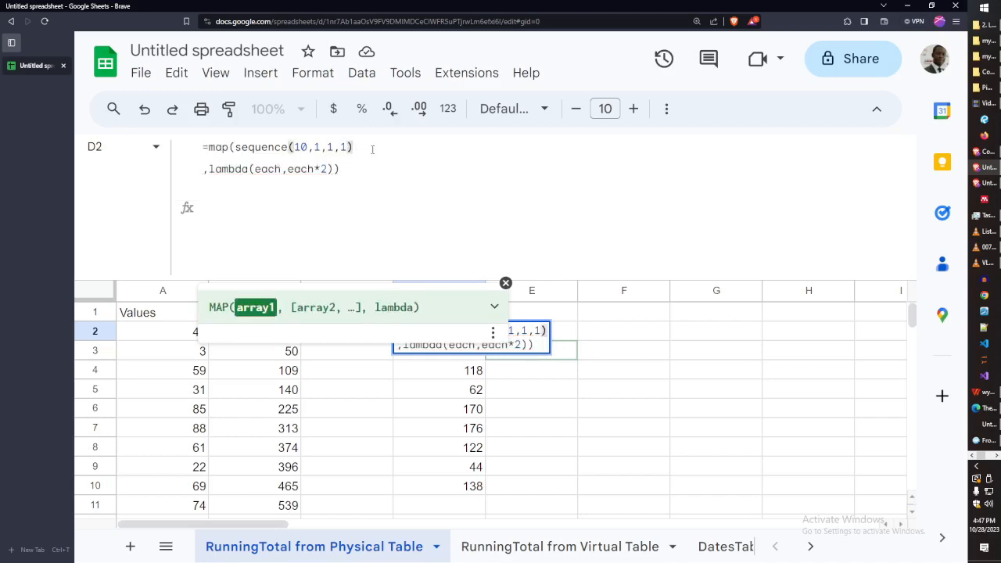
Review the sequence(10,1,1,1) and lambda(each,each*2) parts of the MAP formula and commit it in D2
left_click_drag(372, 149, 235, 149)
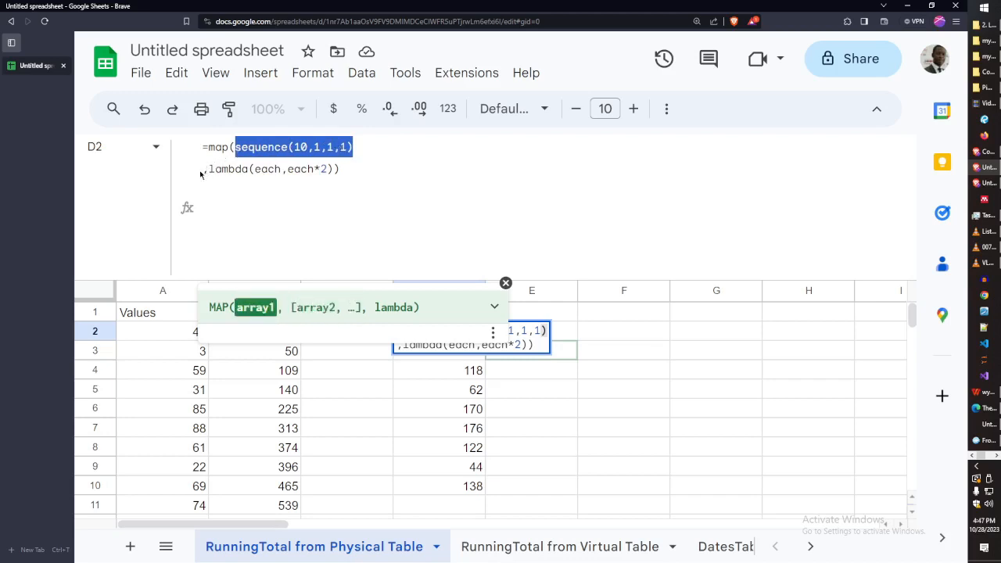
left_click_drag(207, 169, 342, 169)
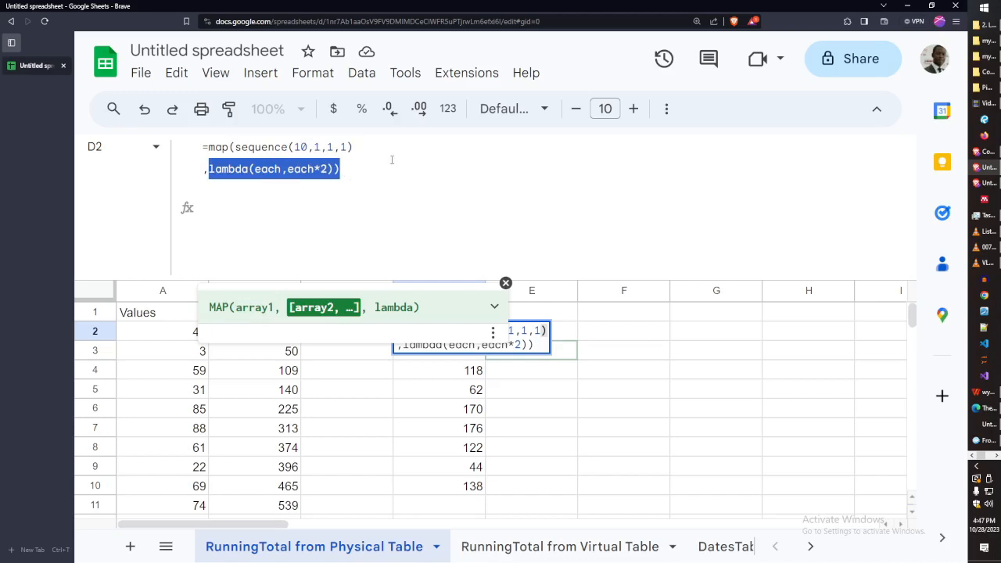
left_click(342, 168)
left_click_drag(236, 147, 377, 149)
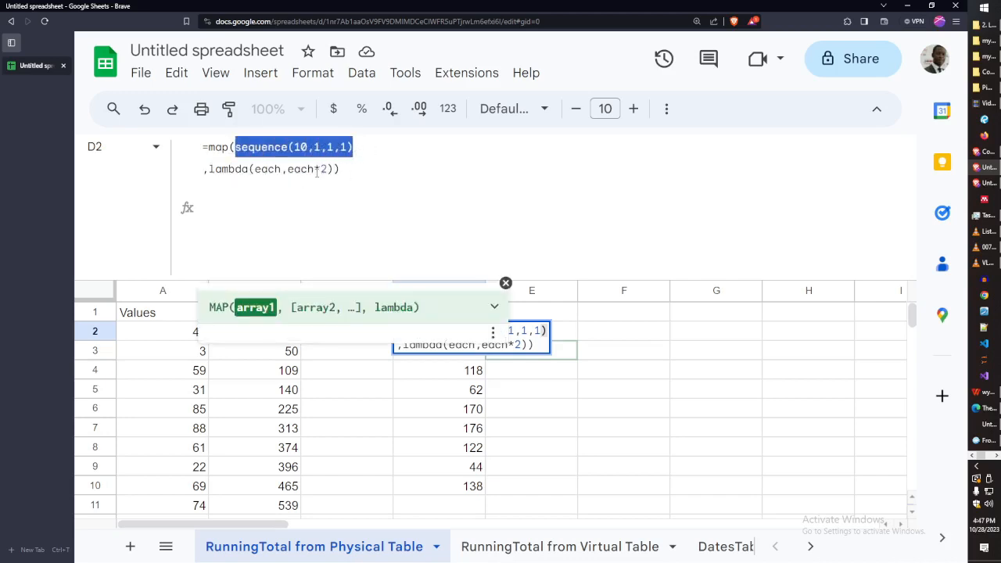
left_click(341, 169)
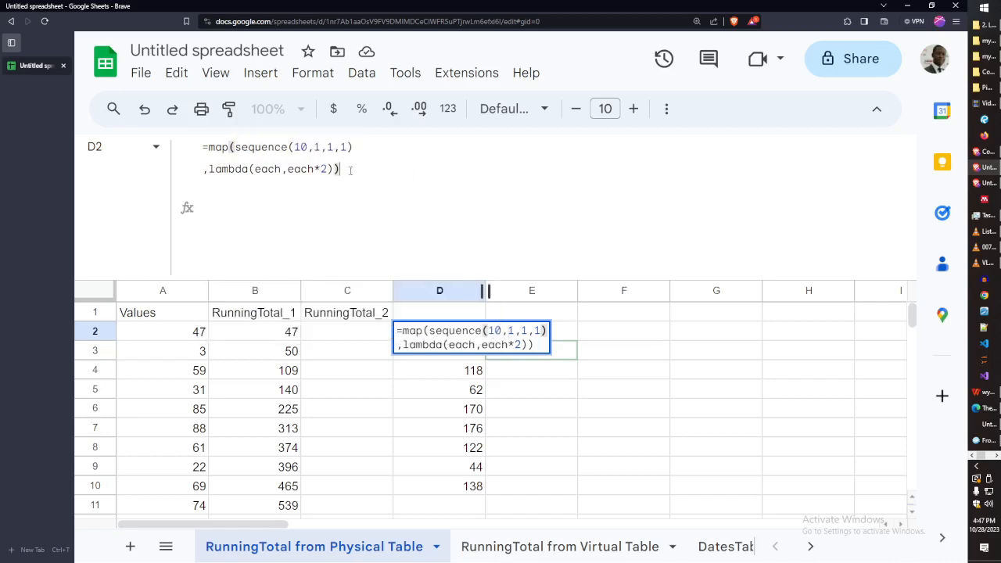
key("Tab")
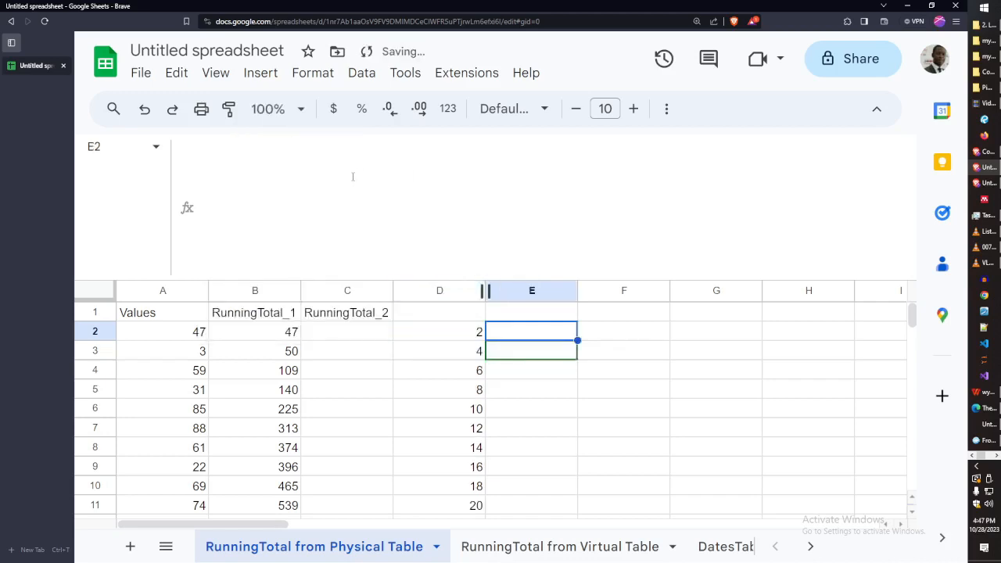
Examine the D2 formula and its results cell by cell from D2 down to D11
left_click(467, 333)
scroll(488, 390, "down", 1)
scroll(489, 393, "up", 1)
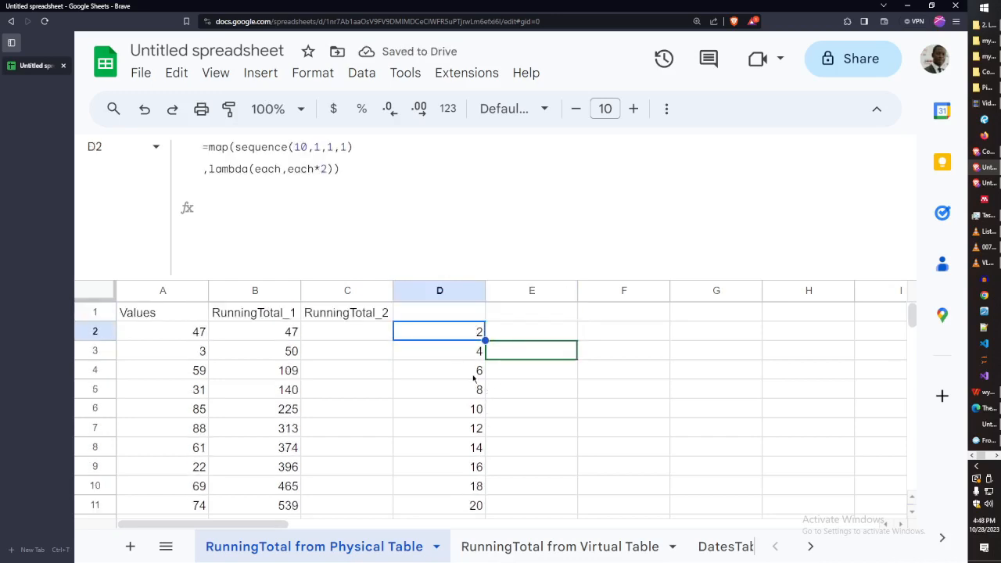
left_click(469, 351)
left_click(472, 372)
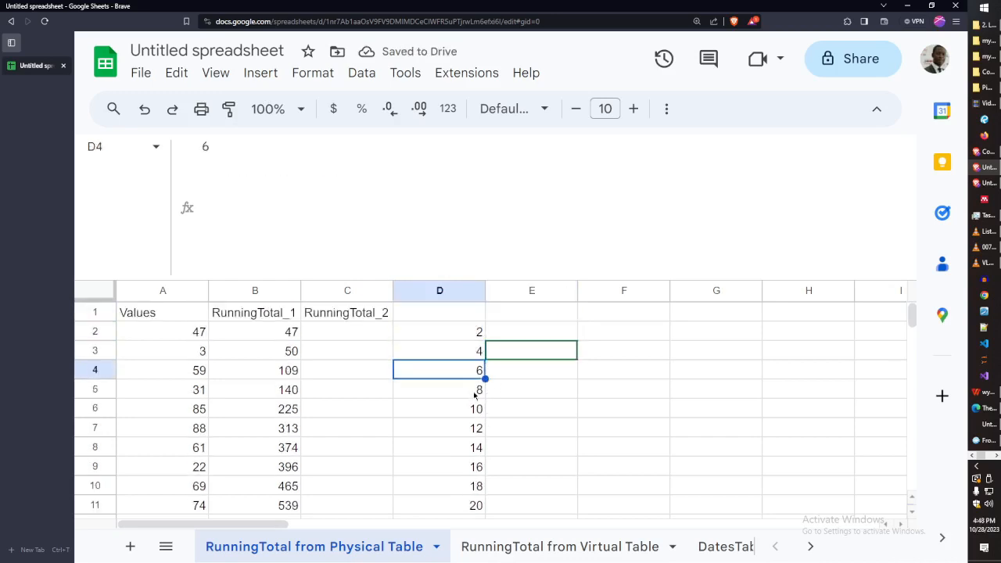
left_click(478, 388)
left_click(478, 410)
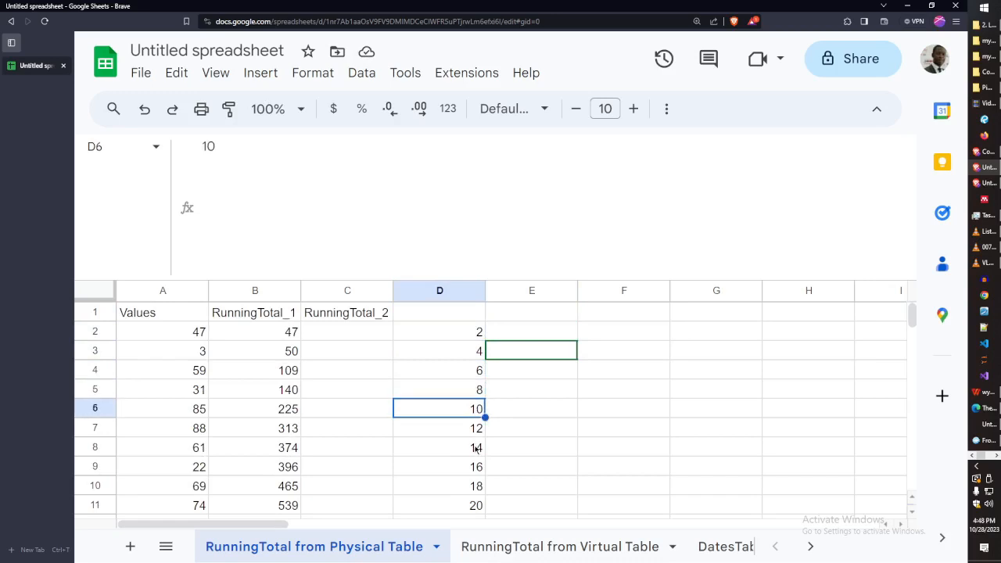
left_click(472, 432)
left_click(475, 452)
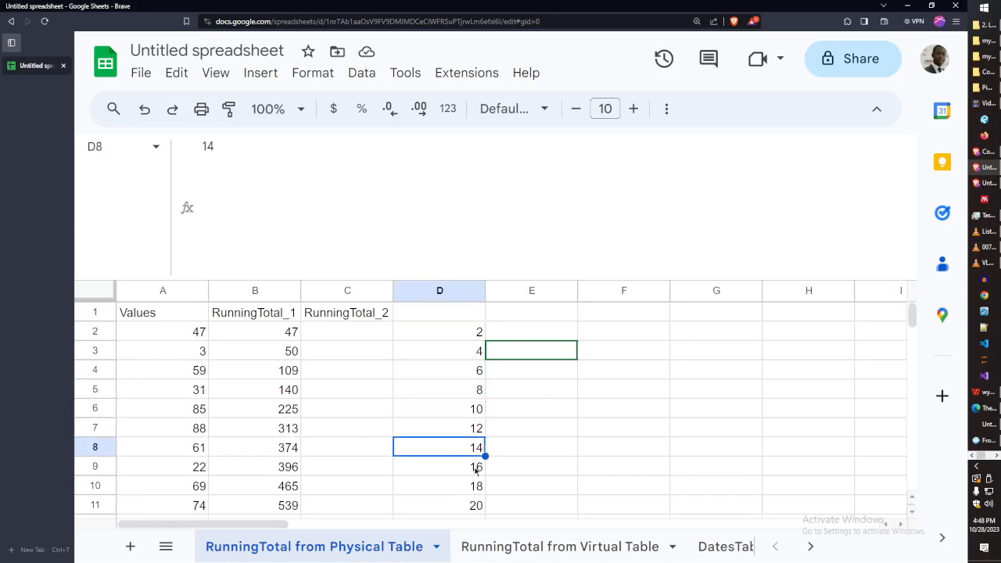
left_click(476, 472)
left_click(476, 490)
left_click(478, 506)
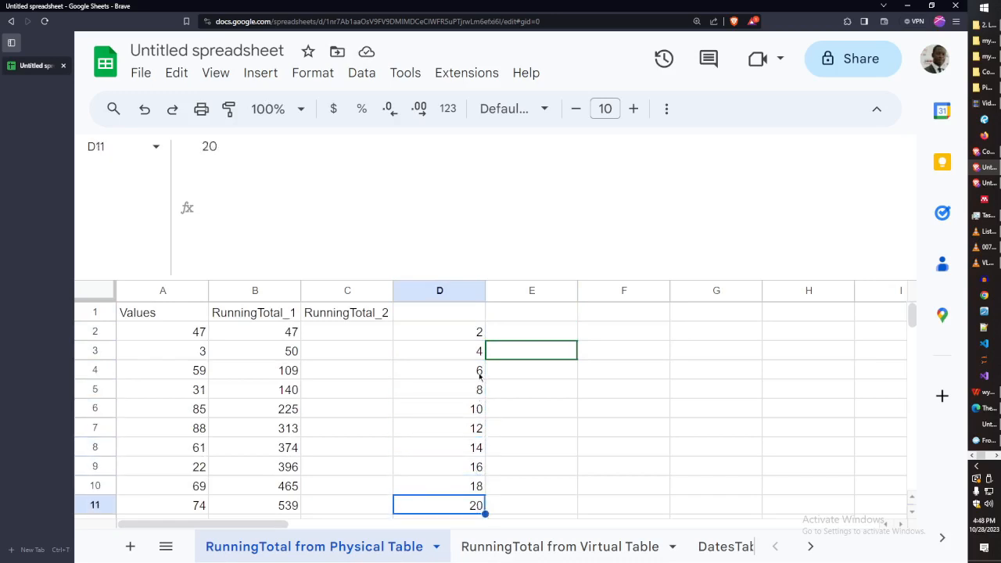
left_click(468, 334)
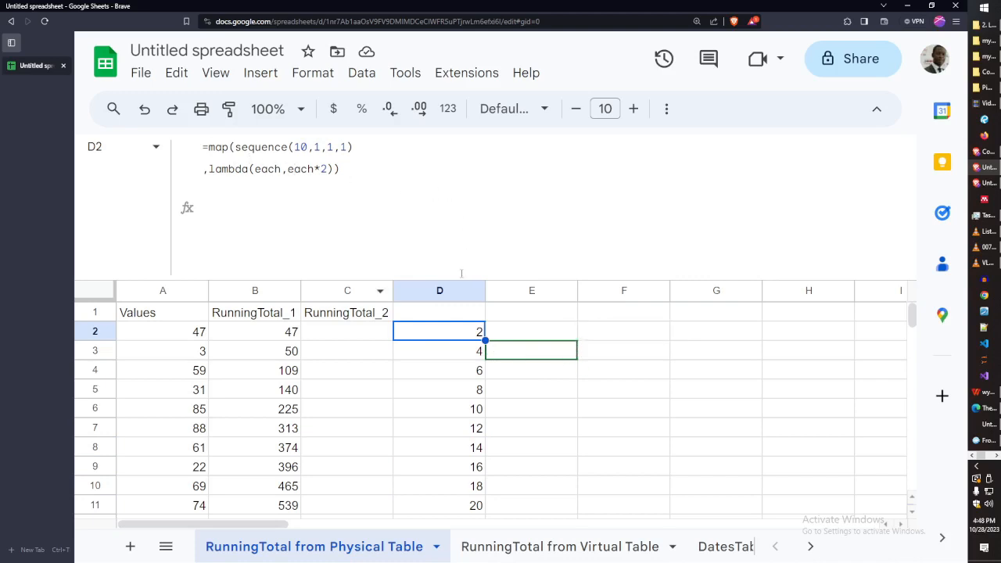
left_click(209, 147)
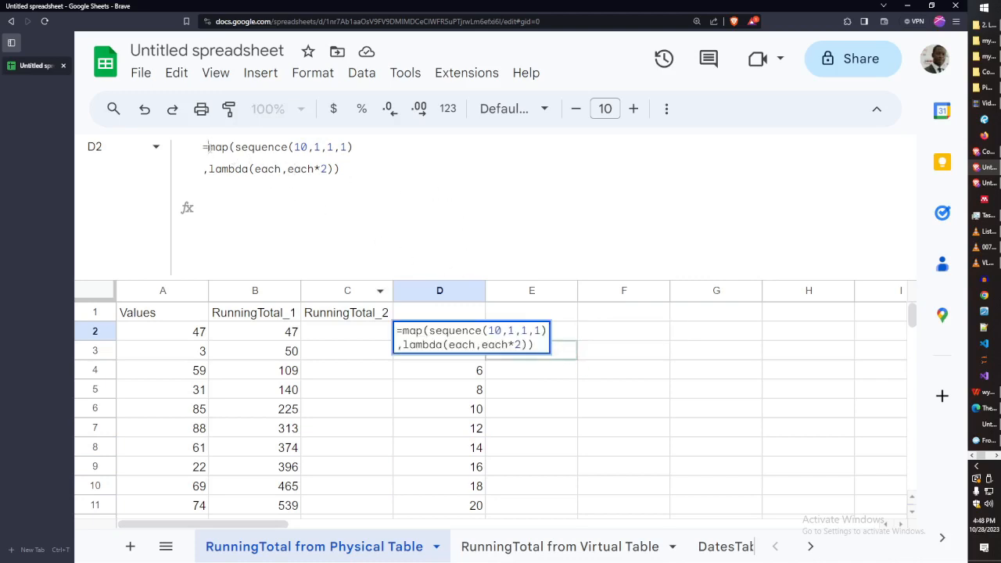
type("let(")
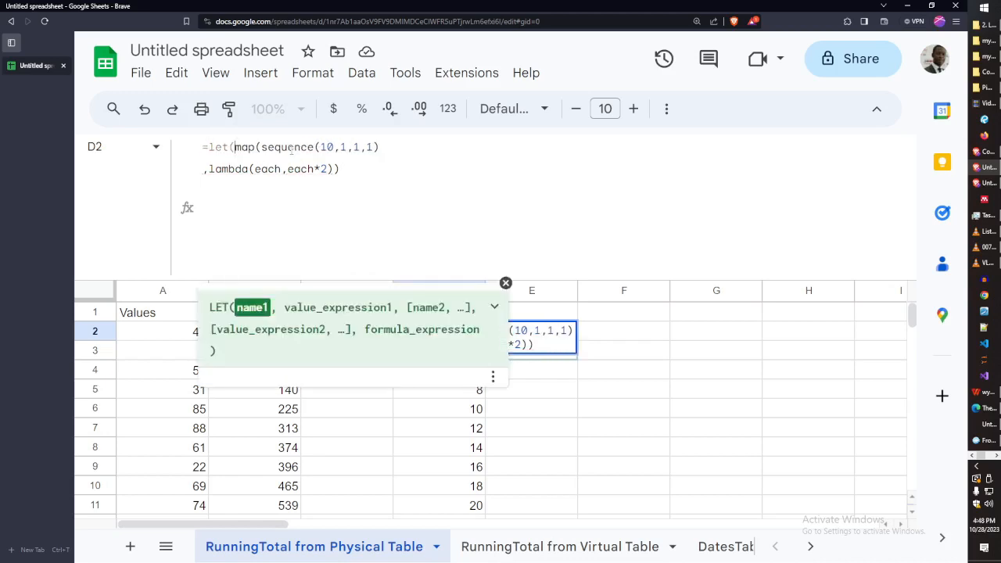
key("ctrl+Return")
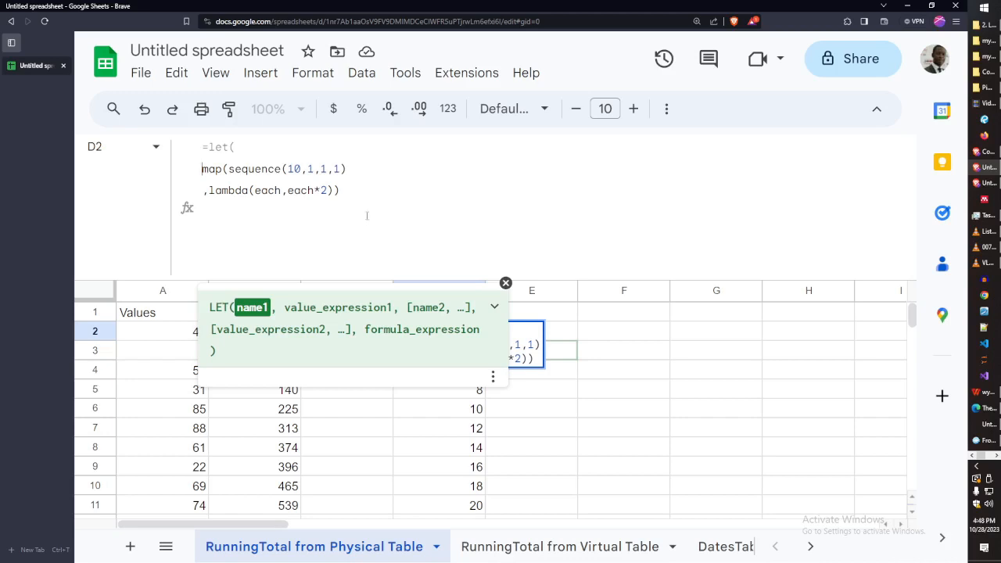
left_click_drag(237, 147, 361, 183)
key("BackSpace")
key("Delete")
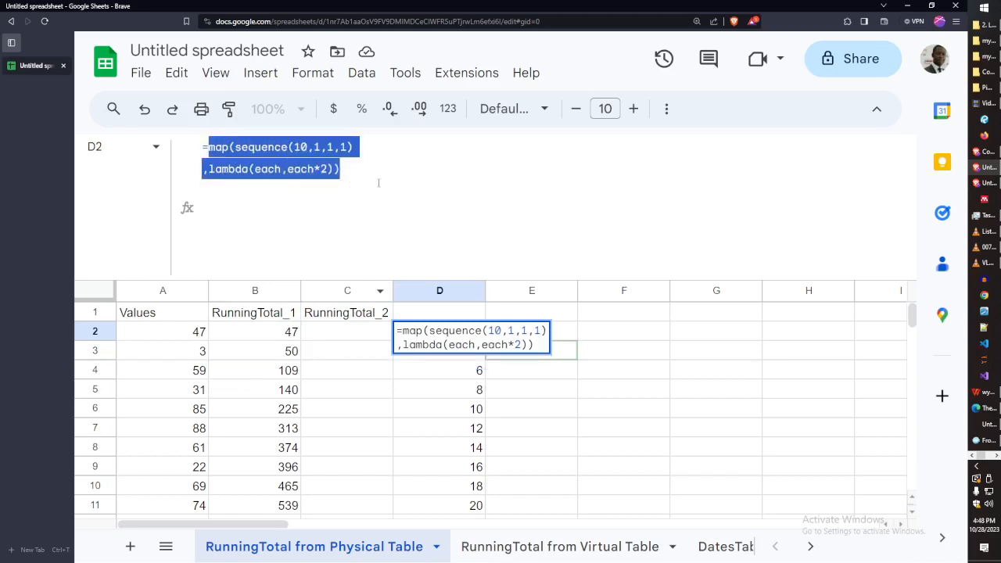
Examine the sequence(10,1,1,1) array argument inside the MAP formula in D2
left_click_drag(234, 147, 360, 150)
double_click(266, 146)
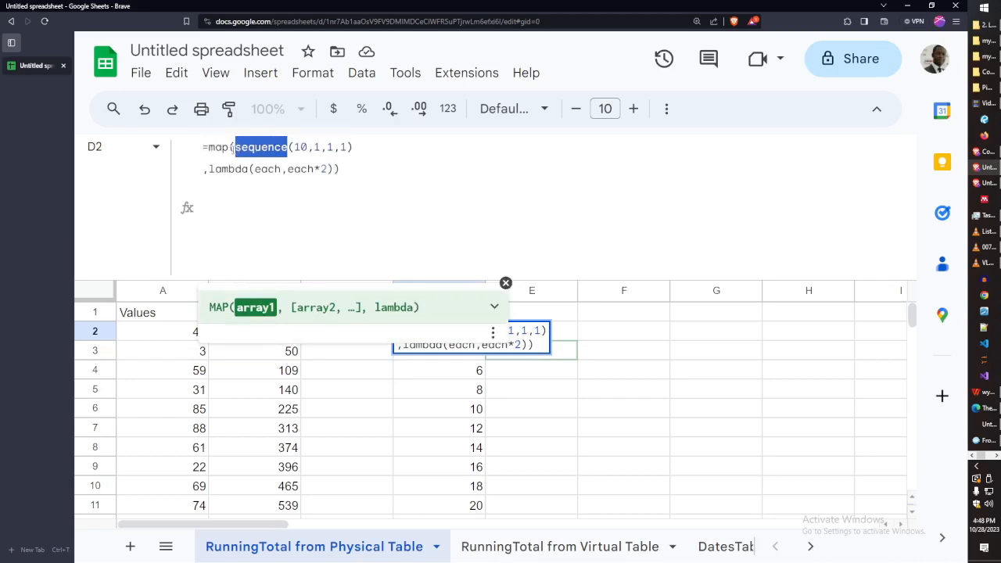
left_click(232, 148)
left_click_drag(234, 147, 353, 148)
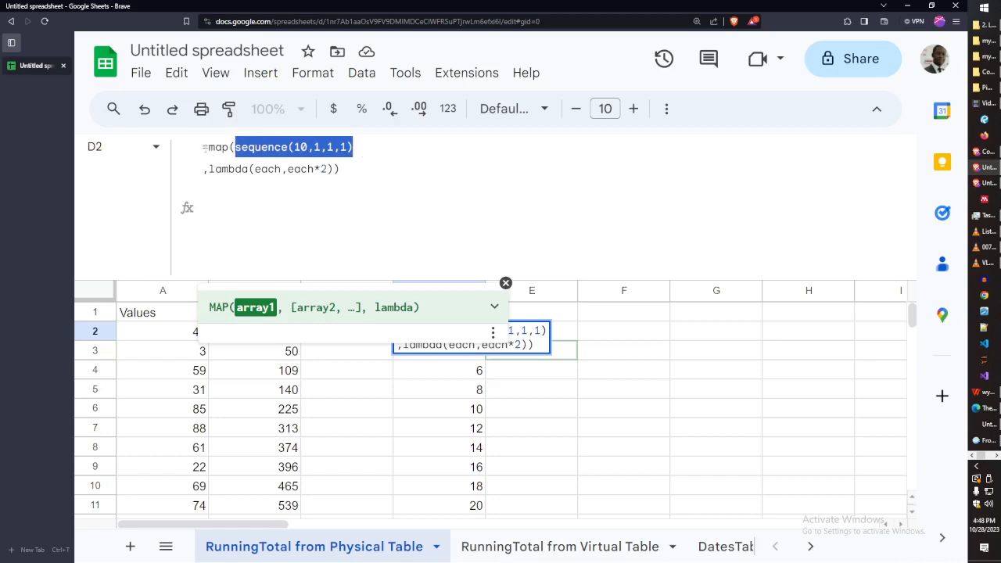
left_click(208, 147)
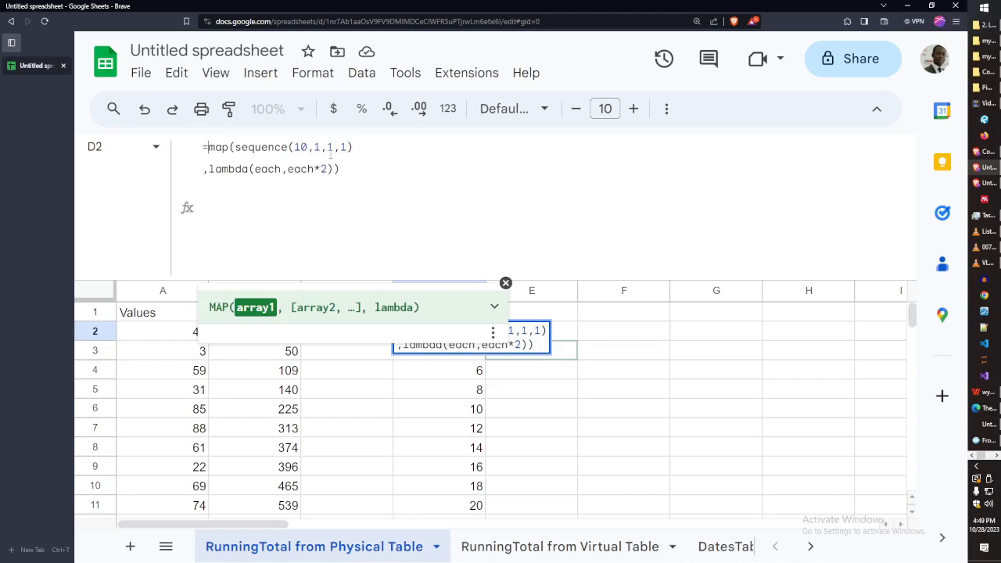
Add an empty pair of curly braces on a new line below the MAP formula in D2
left_click(227, 202)
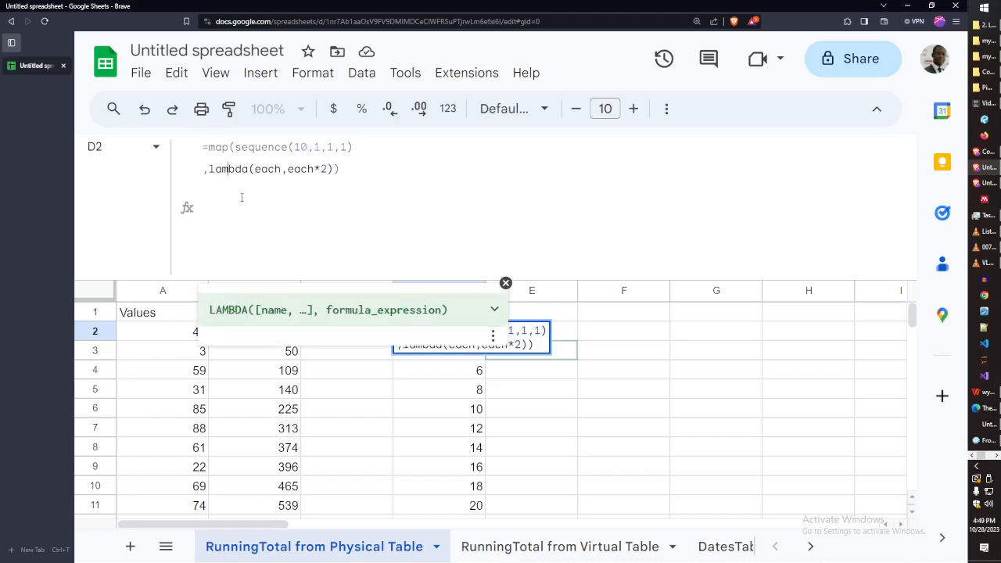
left_click(351, 175)
key("ctrl+Return")
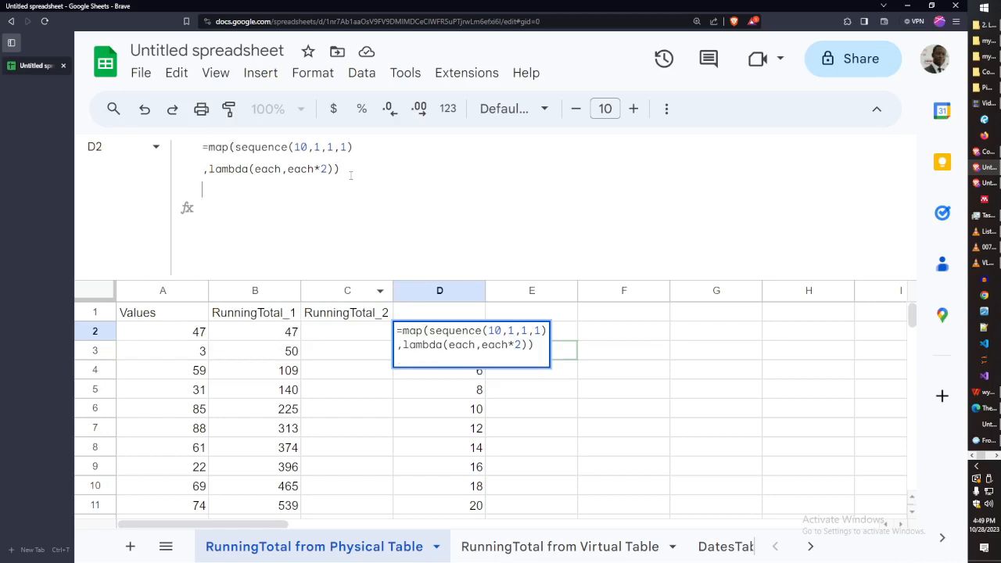
type("{}")
type(",")
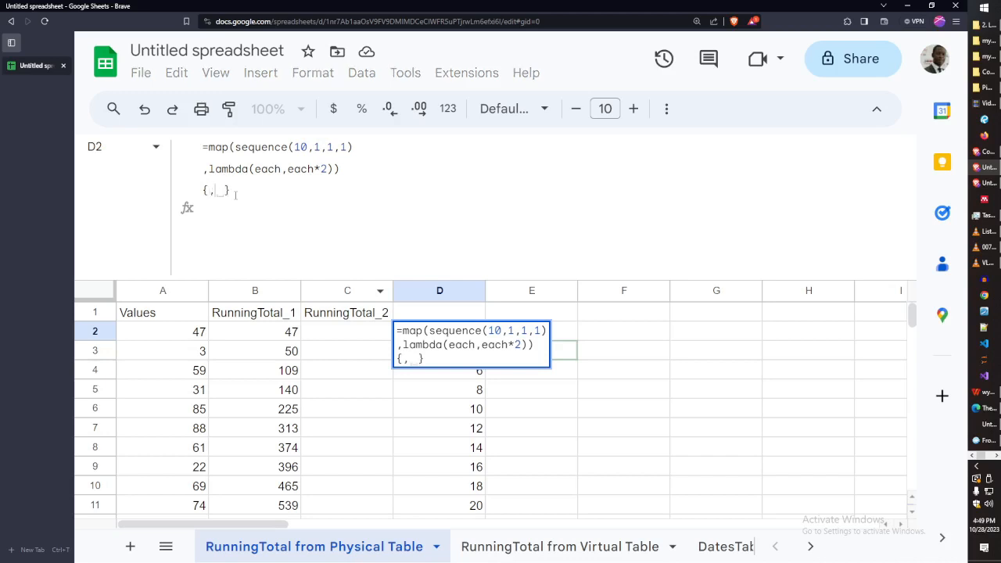
key("BackSpace")
key("BackSpace")
type(";")
key("BackSpace")
Copy sequence(10,1,1,1) from the MAP formula into the curly braces in D2 and follow it with a comma
left_click_drag(236, 147, 353, 147)
key("ctrl+c")
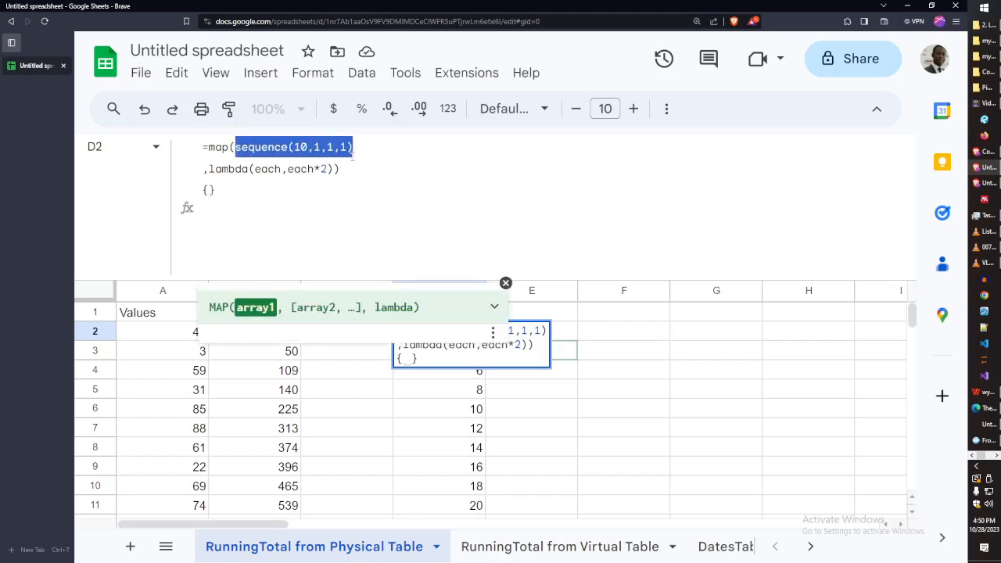
left_click(210, 191)
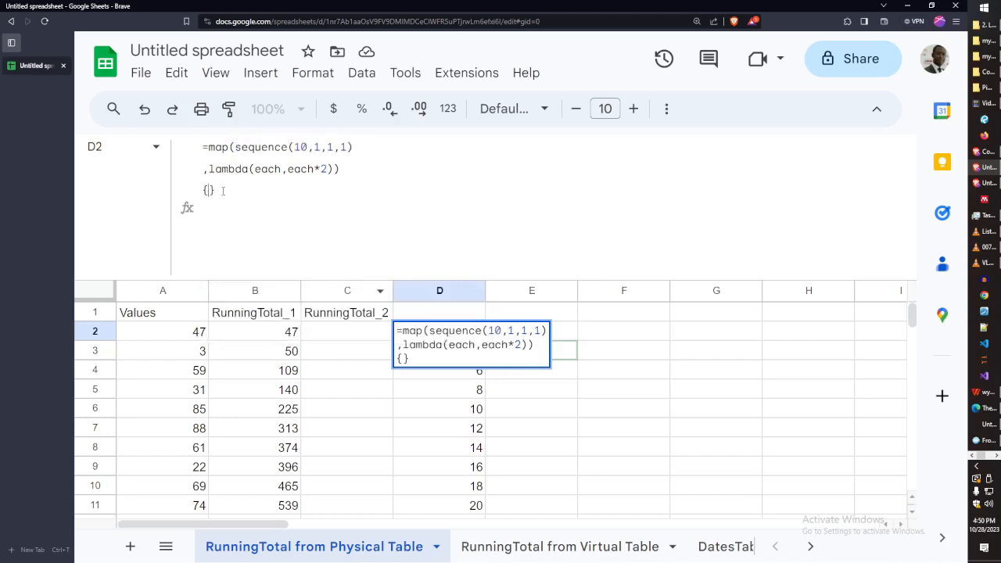
key("ctrl+v")
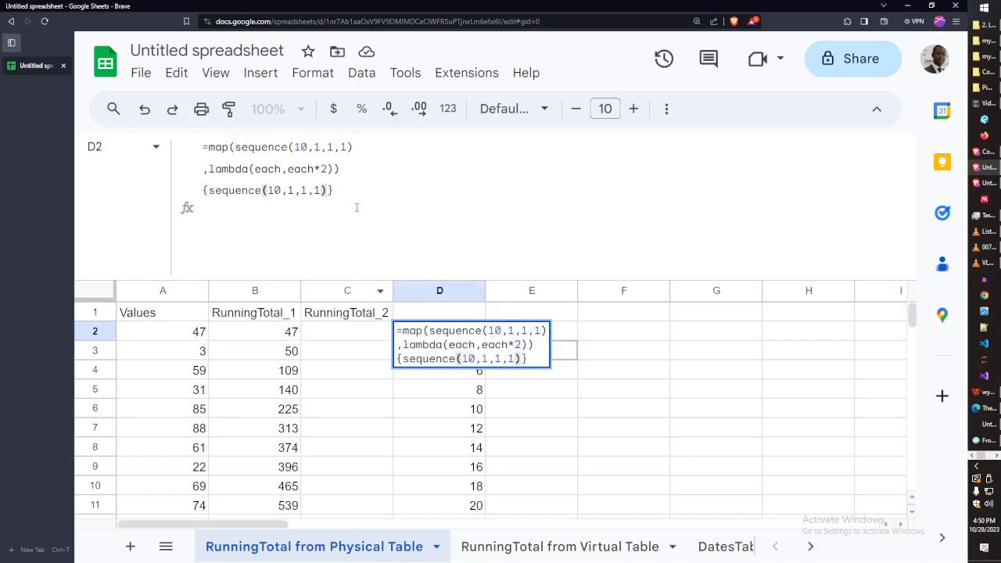
type(",")
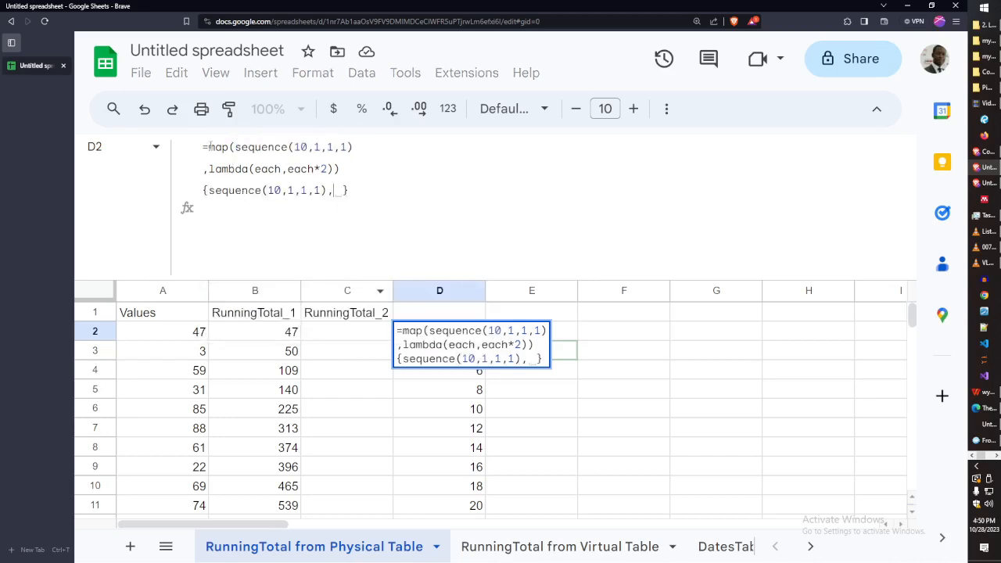
Move the map expression inside the braces after the comma, remove the line break after the equals sign, and commit the array formula in D2
left_click_drag(209, 147, 357, 176)
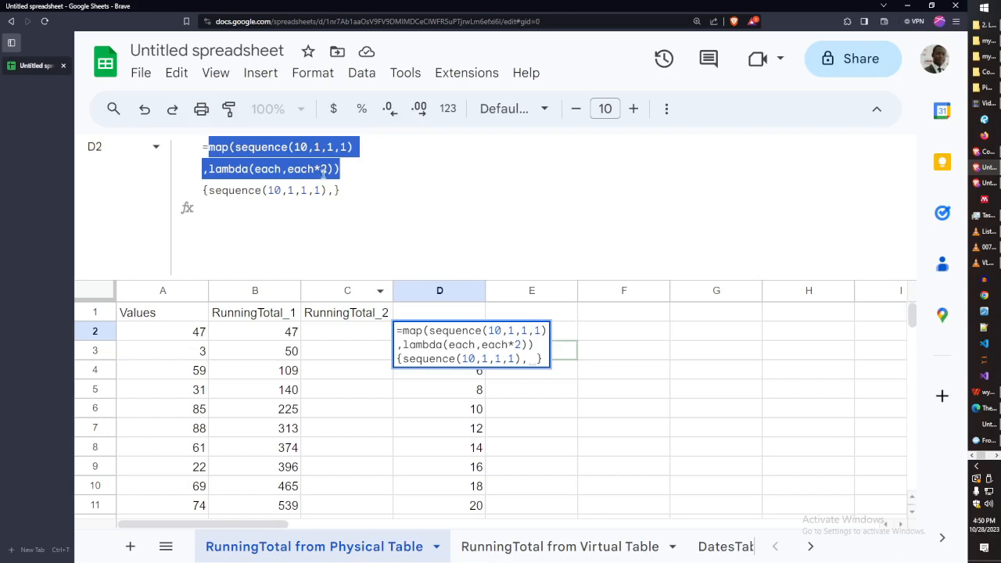
key("ctrl+x")
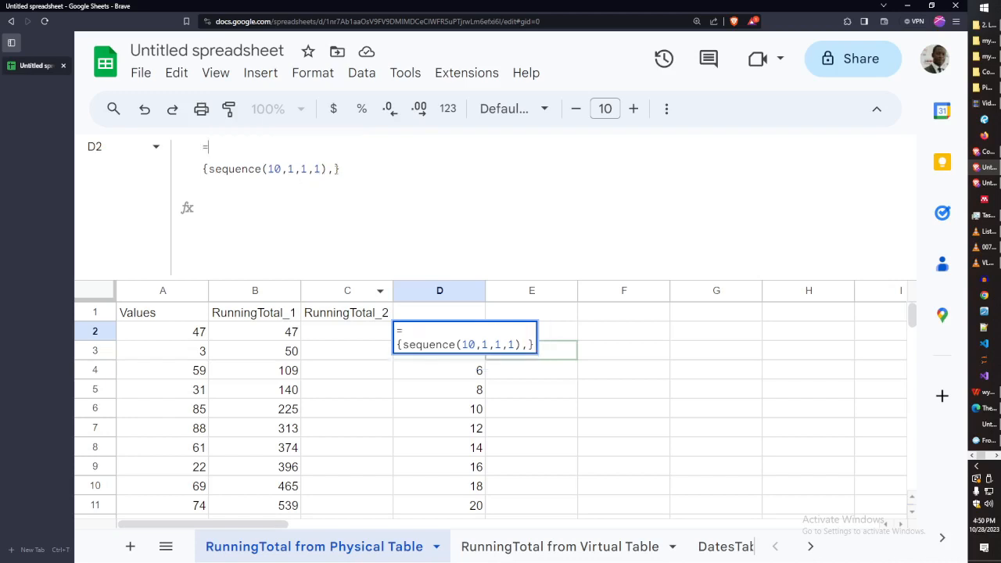
key("ctrl+v")
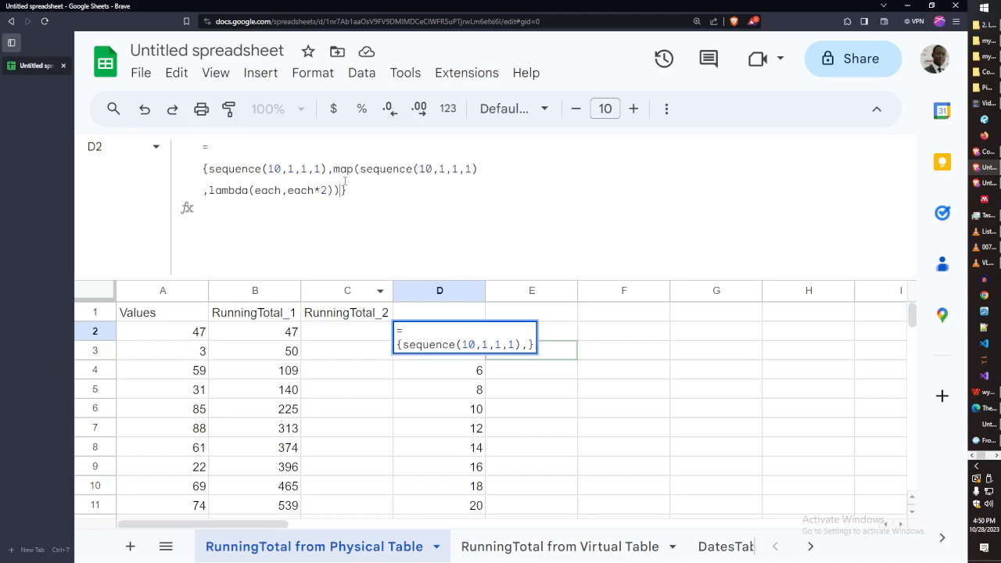
left_click(240, 148)
key("Delete")
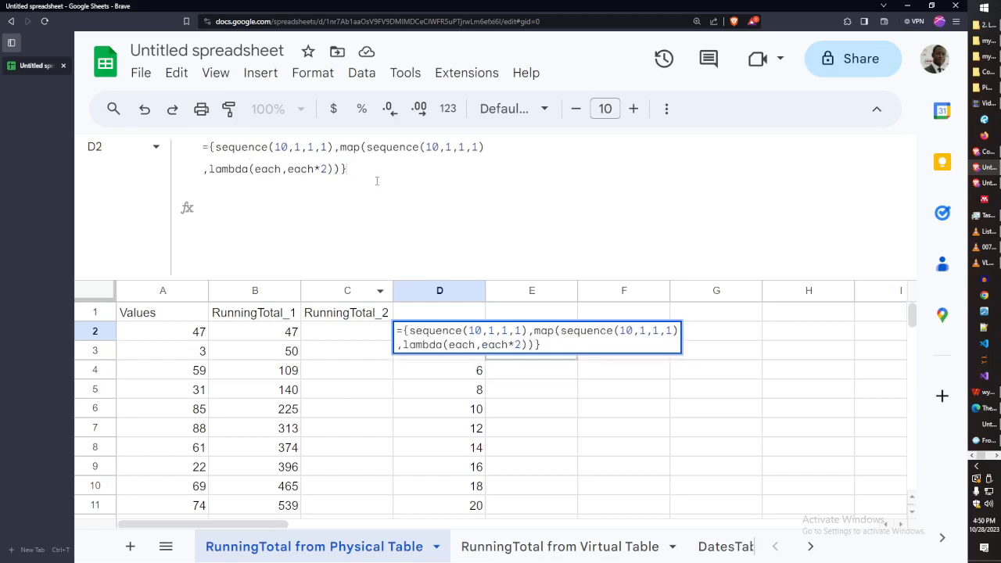
key("Tab")
Check the result columns D2:D11 and E2:E11, and clear the array formula from D2
left_click_drag(458, 331, 475, 505)
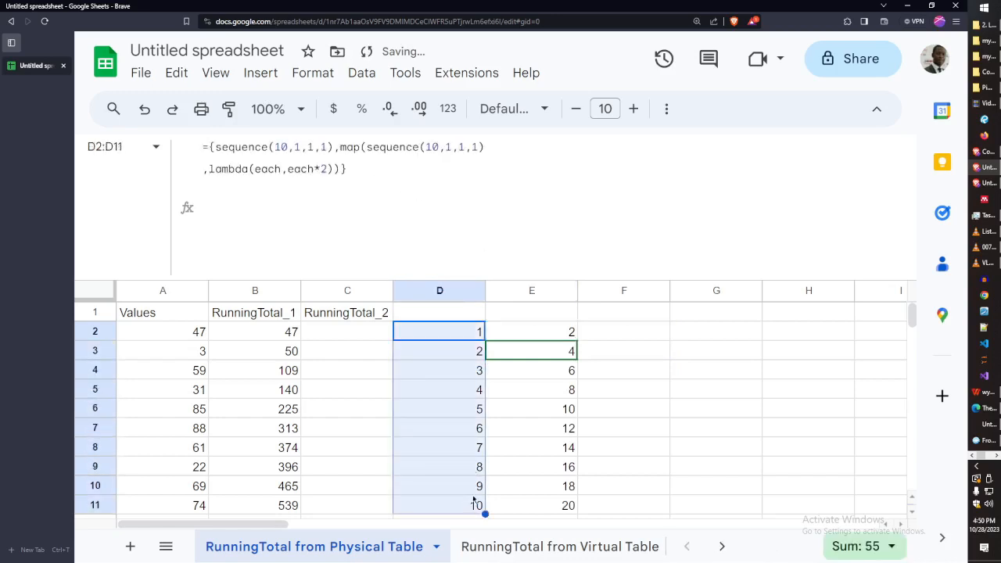
left_click_drag(553, 328, 560, 512)
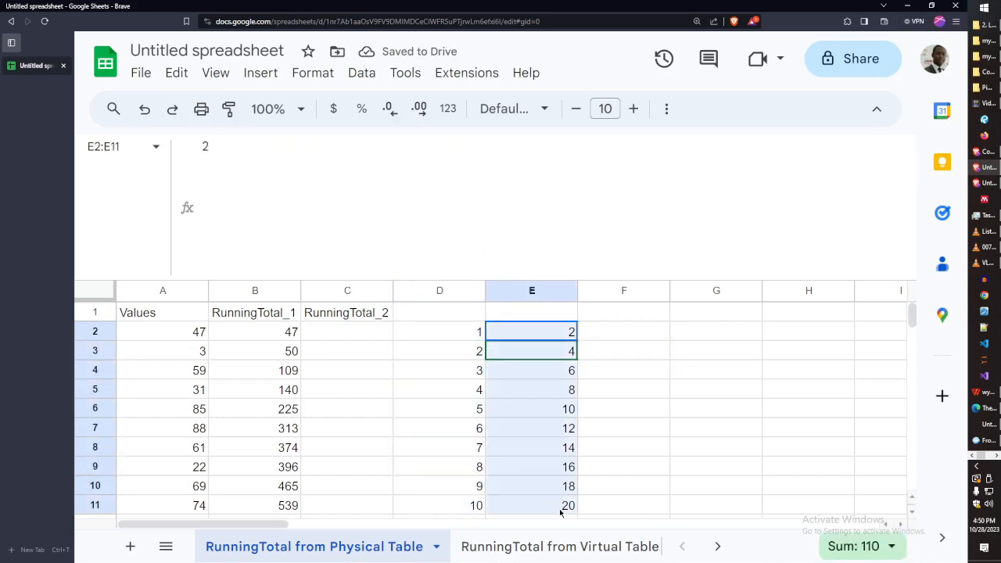
left_click(469, 338)
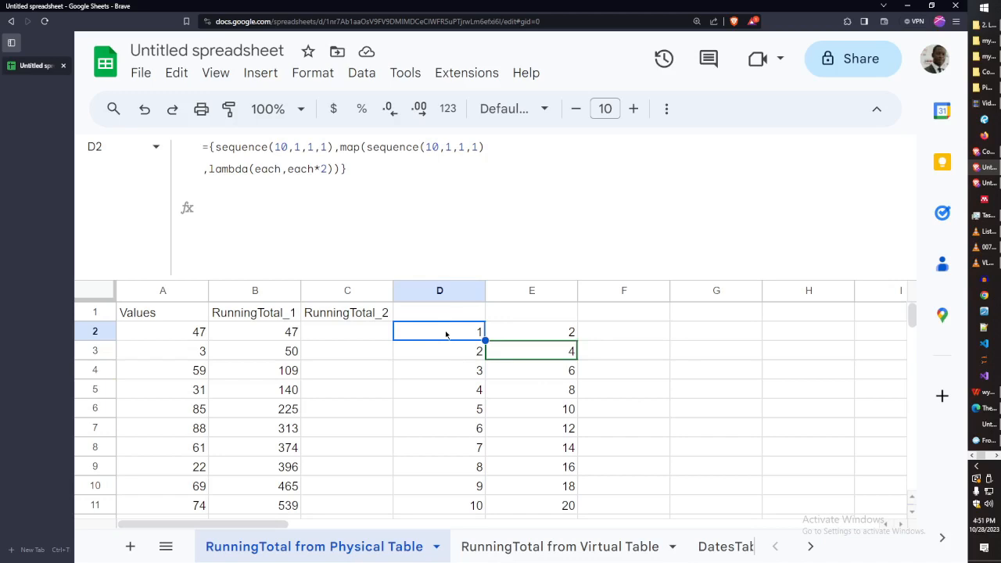
key("Delete")
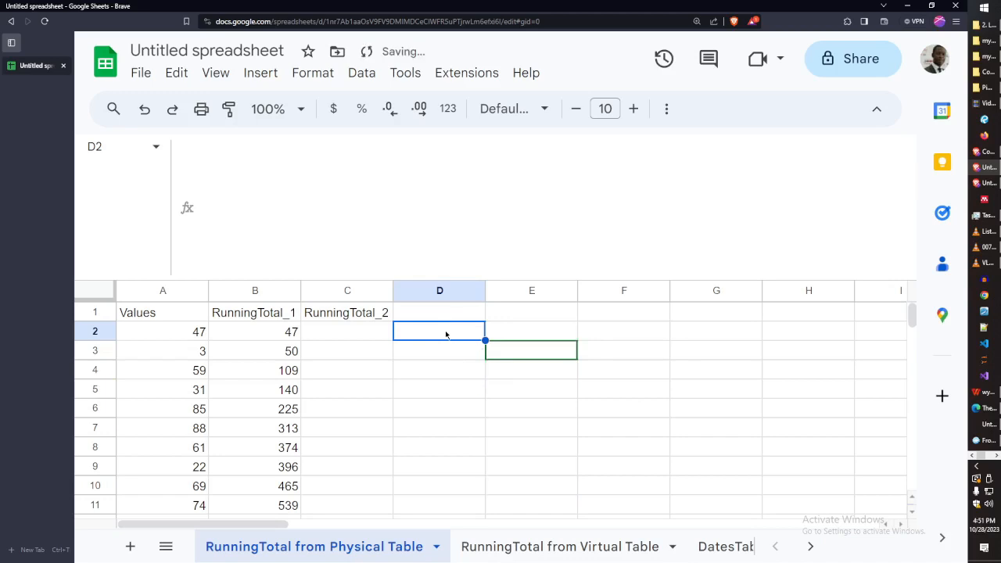
left_click(370, 335)
left_click(320, 164)
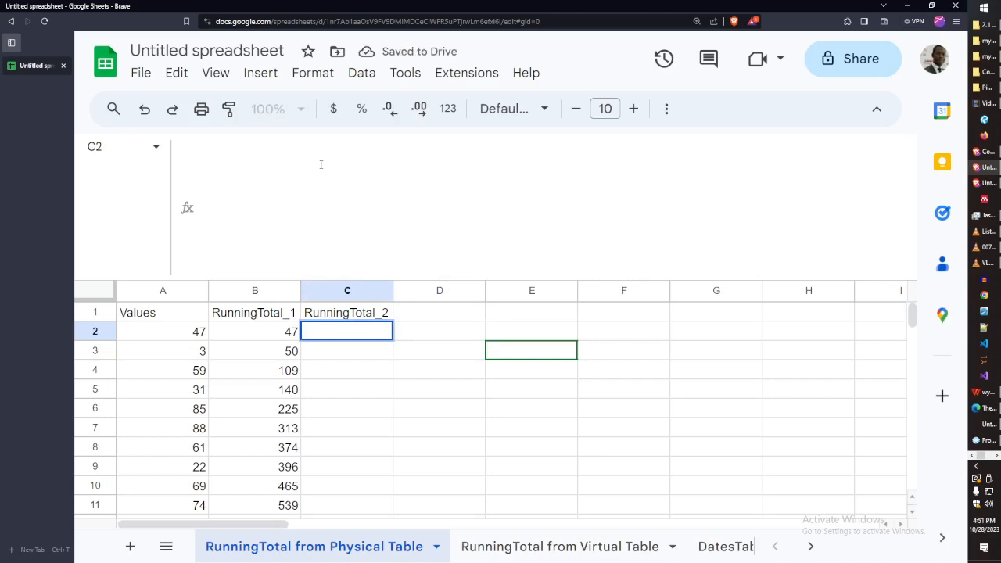
type("=")
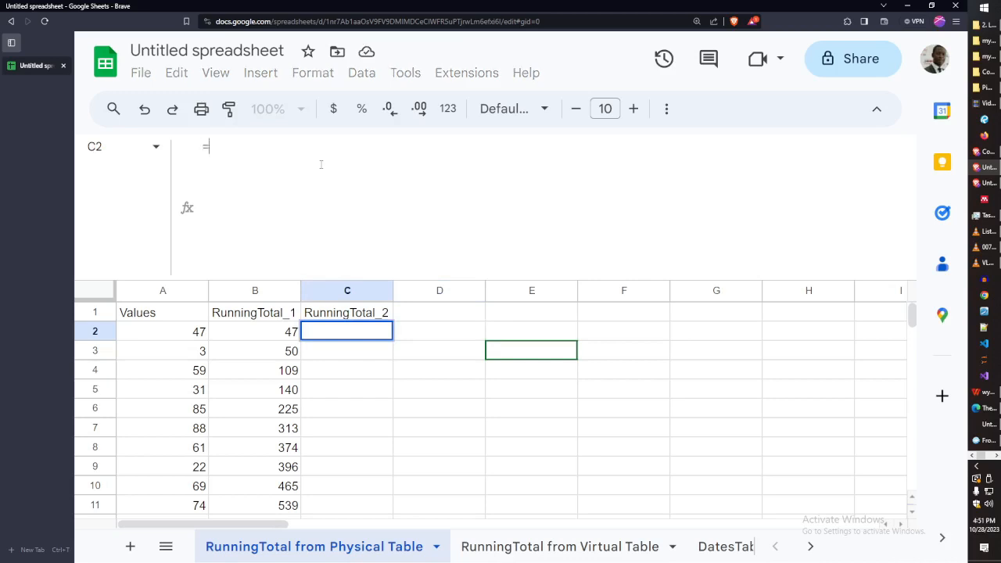
type("let(")
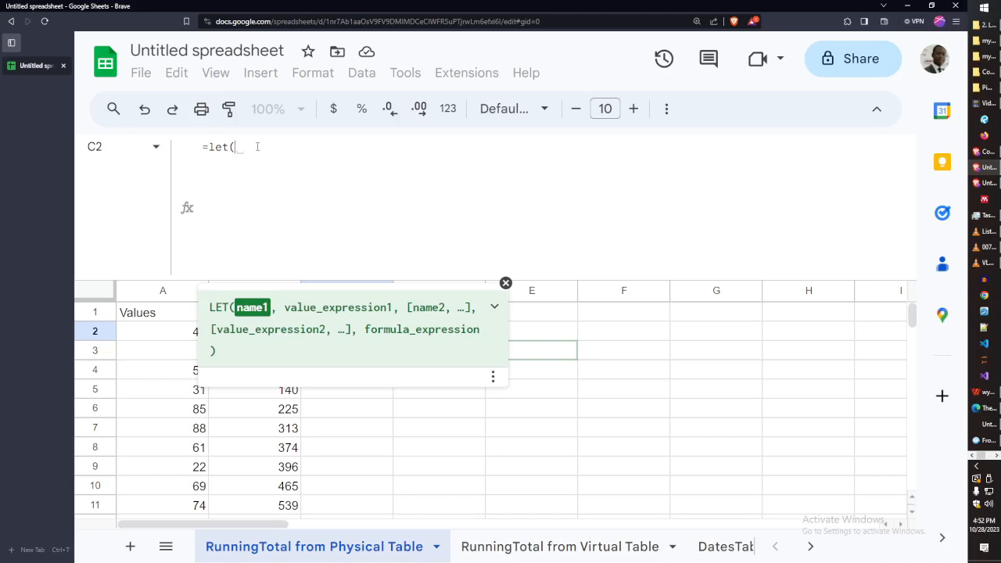
key("BackSpace")
key("BackSpace")
key("BackSpace")
key("BackSpace")
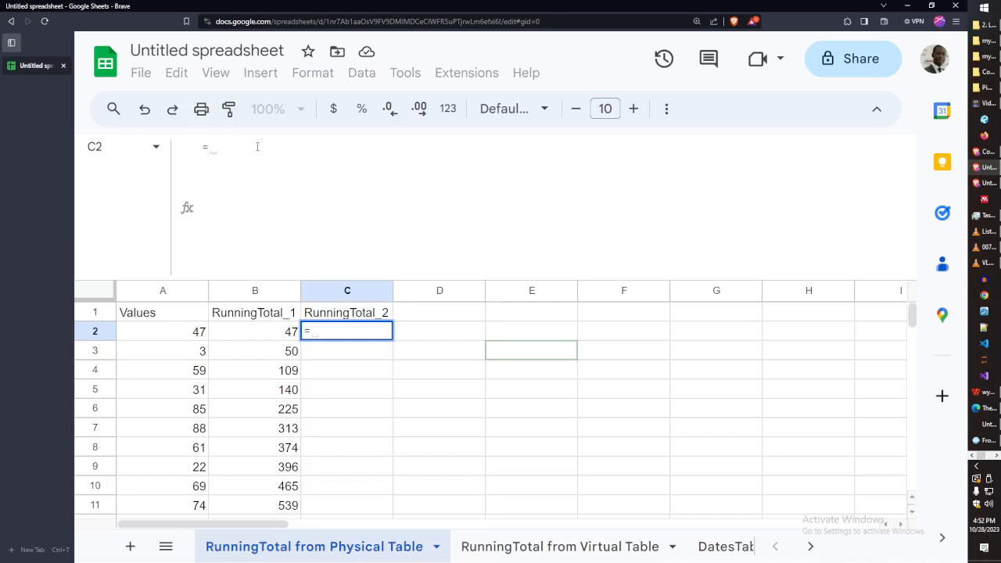
Enter the formula =offset(A1,0,0,5,2) in C2 to return a block 5 rows high and 2 columns wide
type("of")
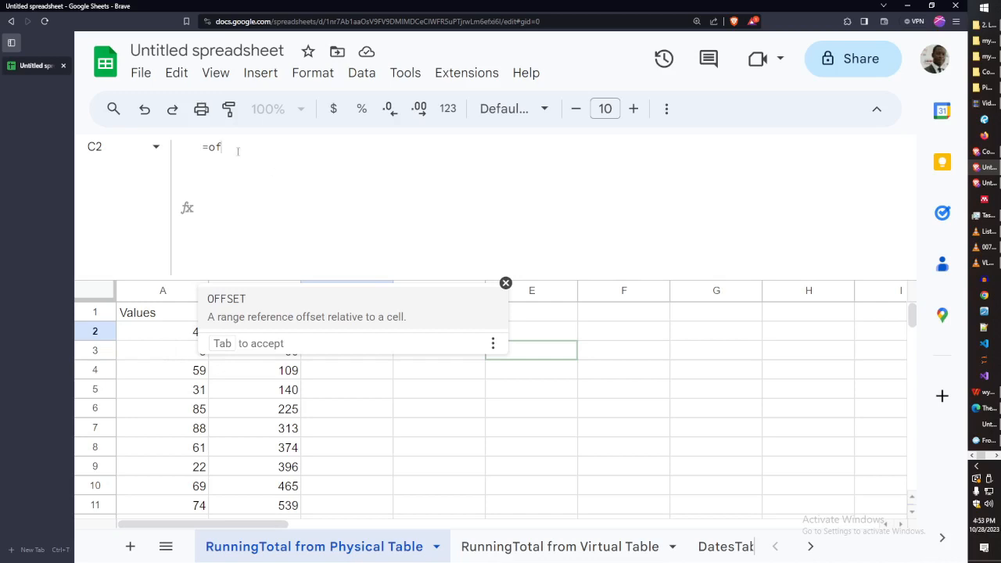
type("fset(")
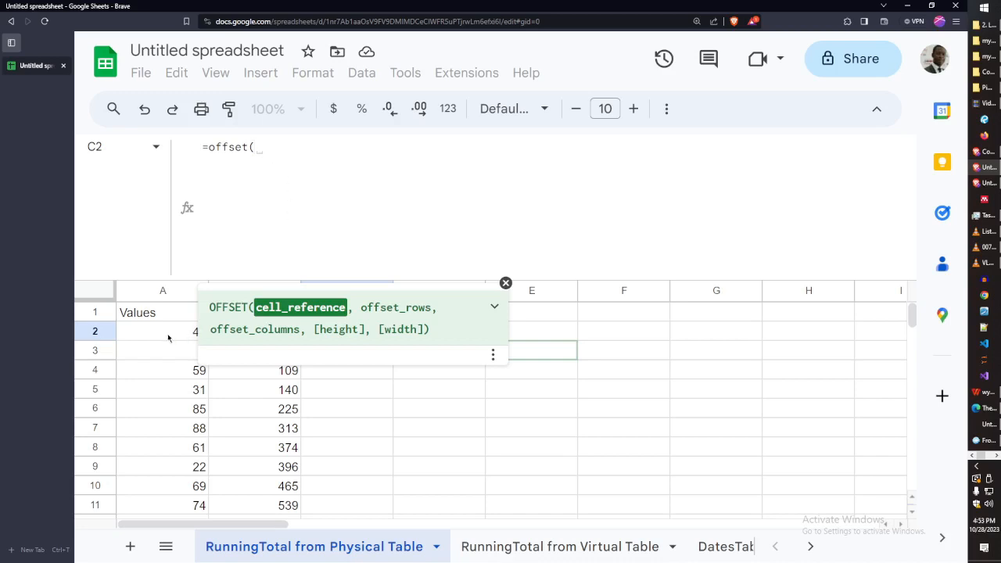
left_click(153, 317)
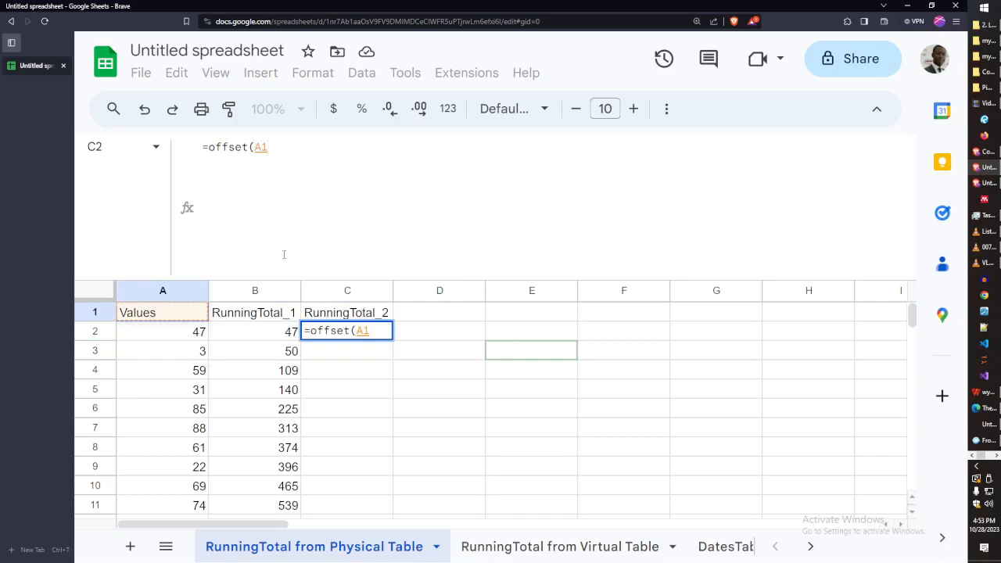
type(",0,0,5,2")
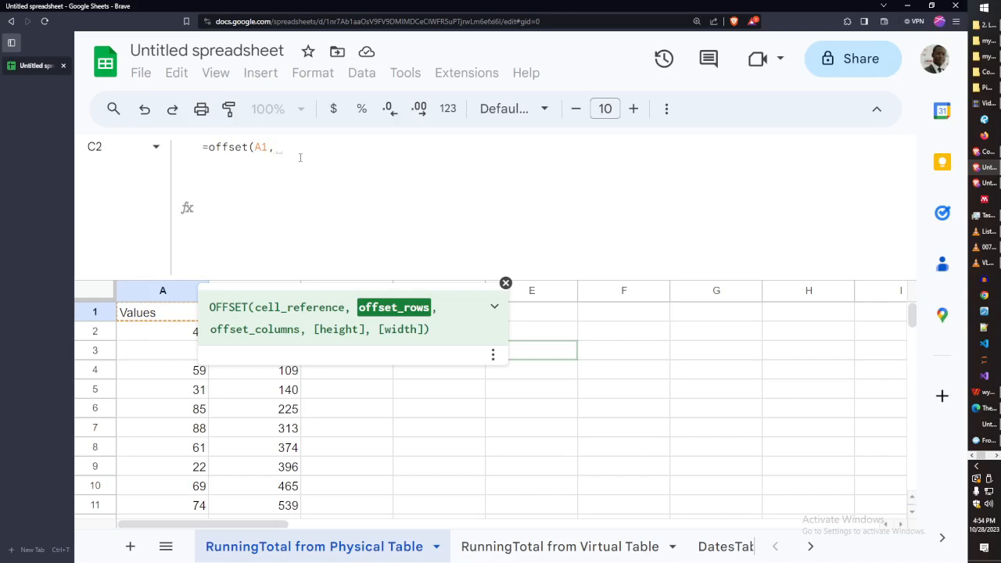
type("0")
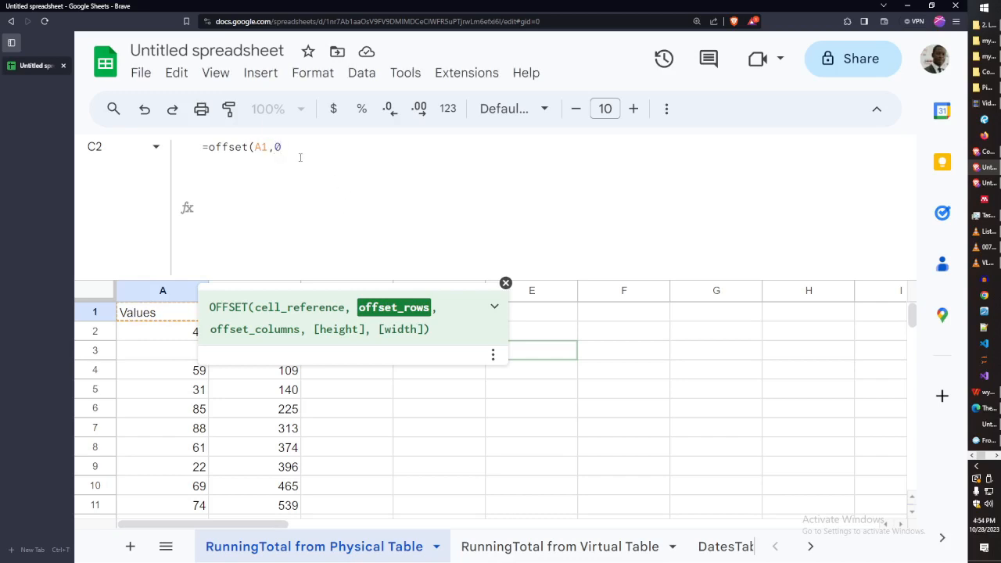
type(",0")
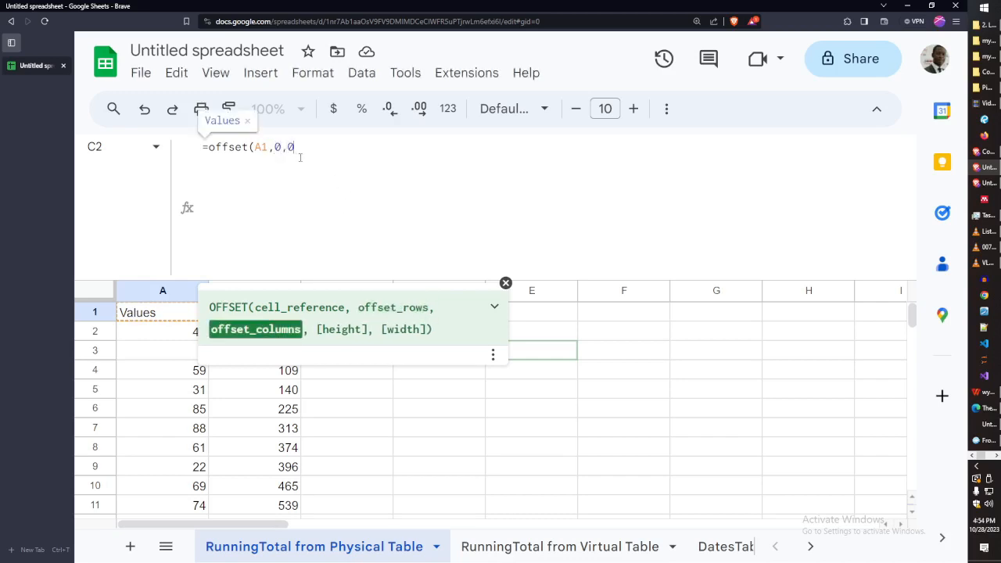
type(",")
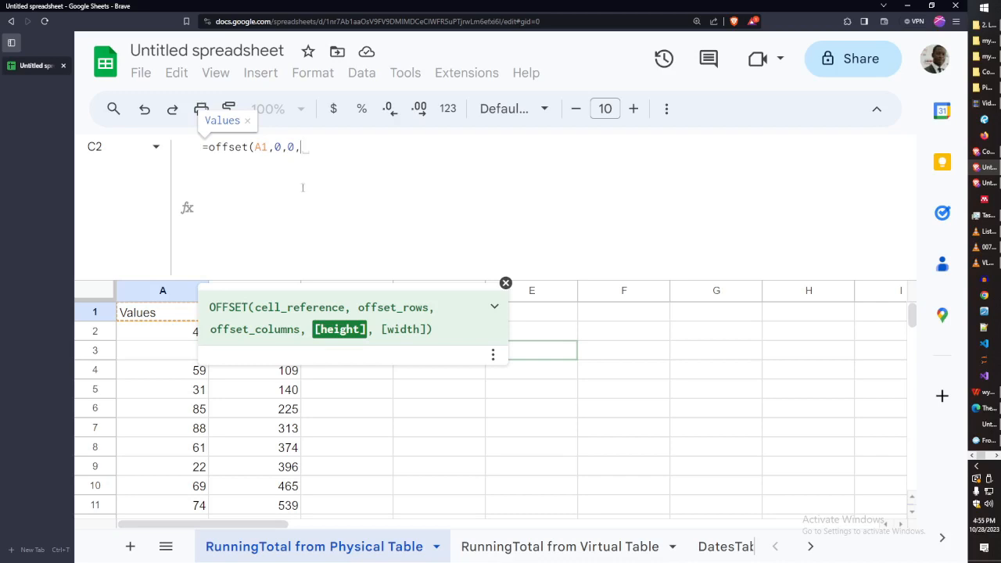
type("5,")
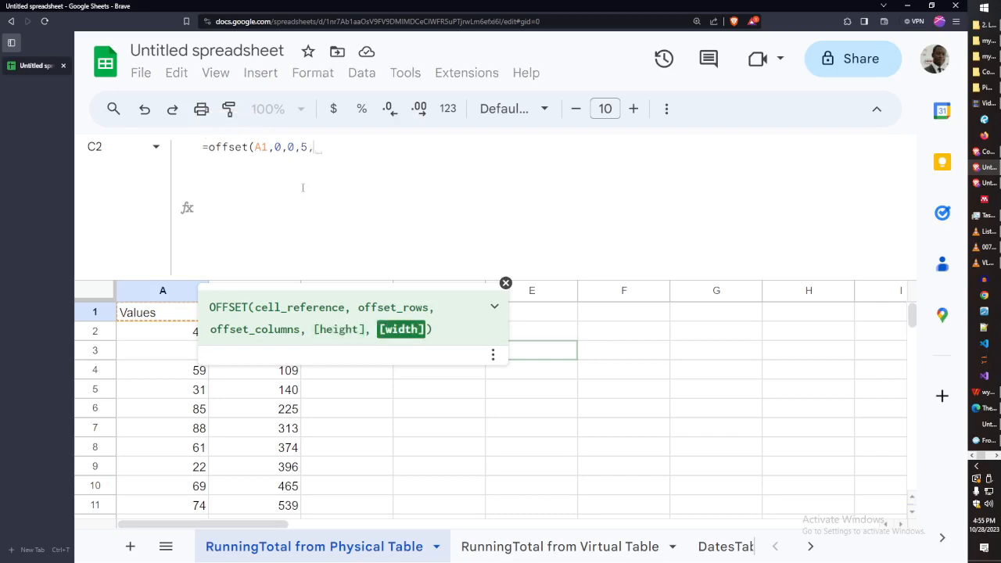
type("2")
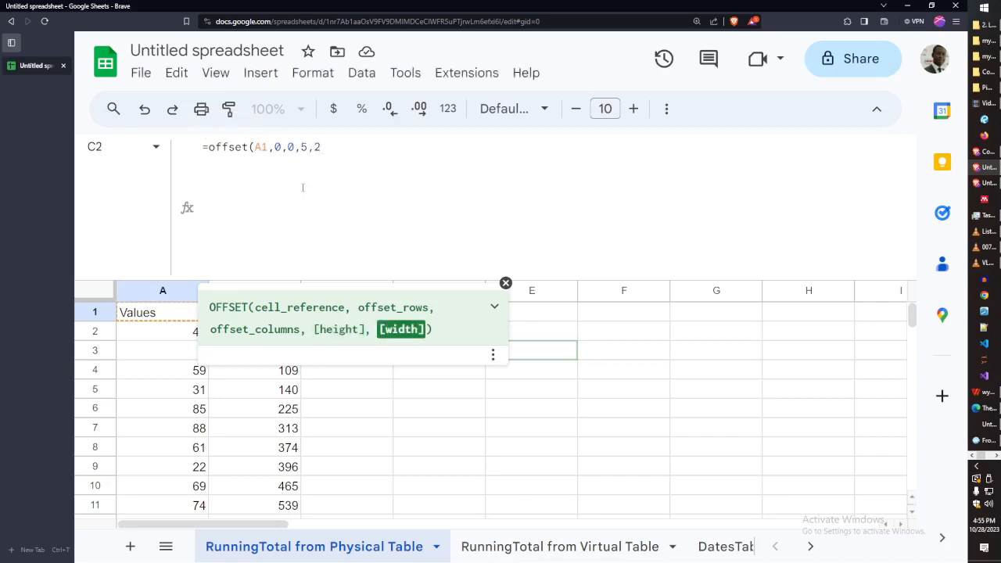
type(")")
key("Tab")
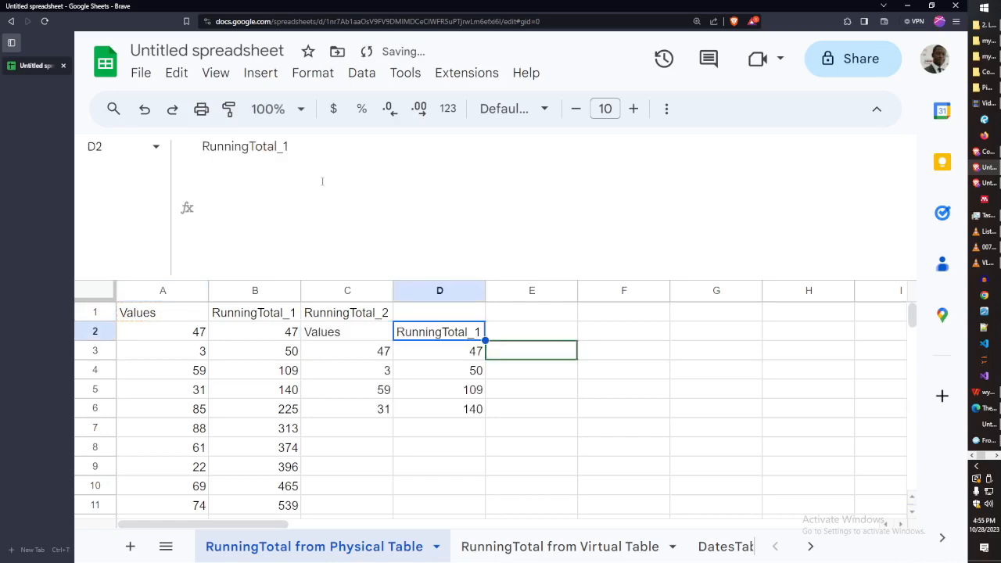
Compare the OFFSET output in C2:D6 with the source cells in columns A and B, and clear C2:D6
left_click_drag(373, 339, 471, 412)
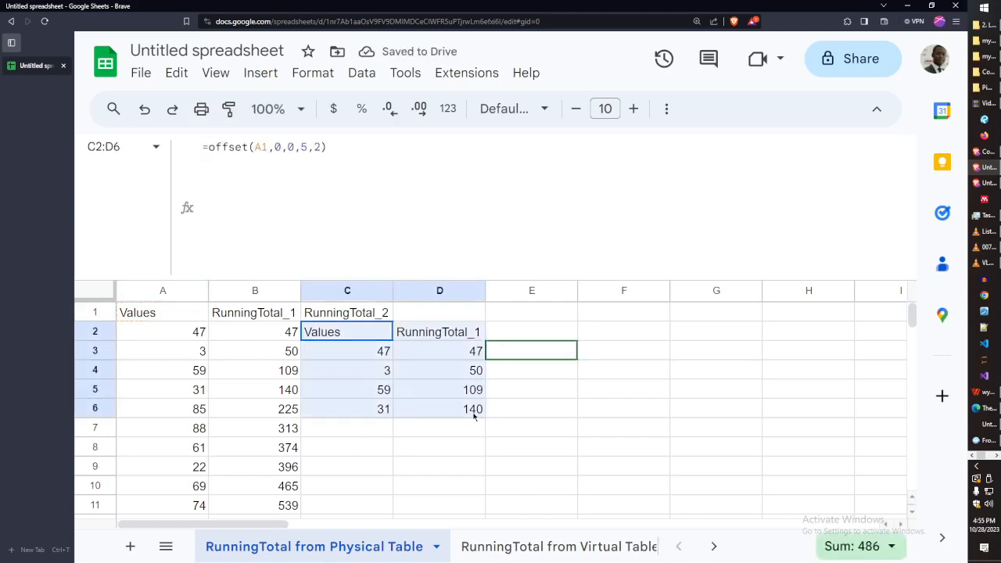
left_click_drag(159, 321, 301, 395)
left_click_drag(352, 339, 476, 414)
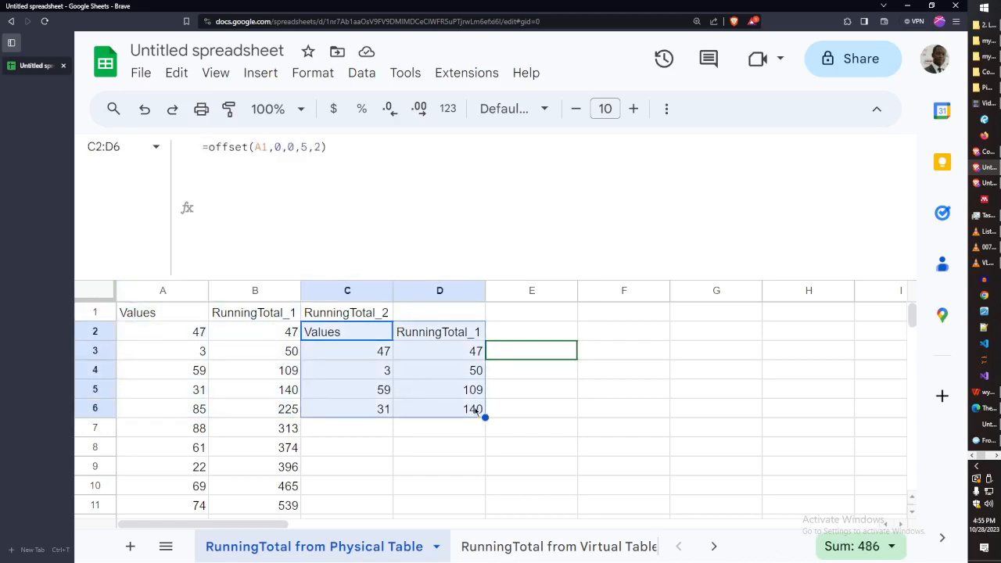
key("Delete")
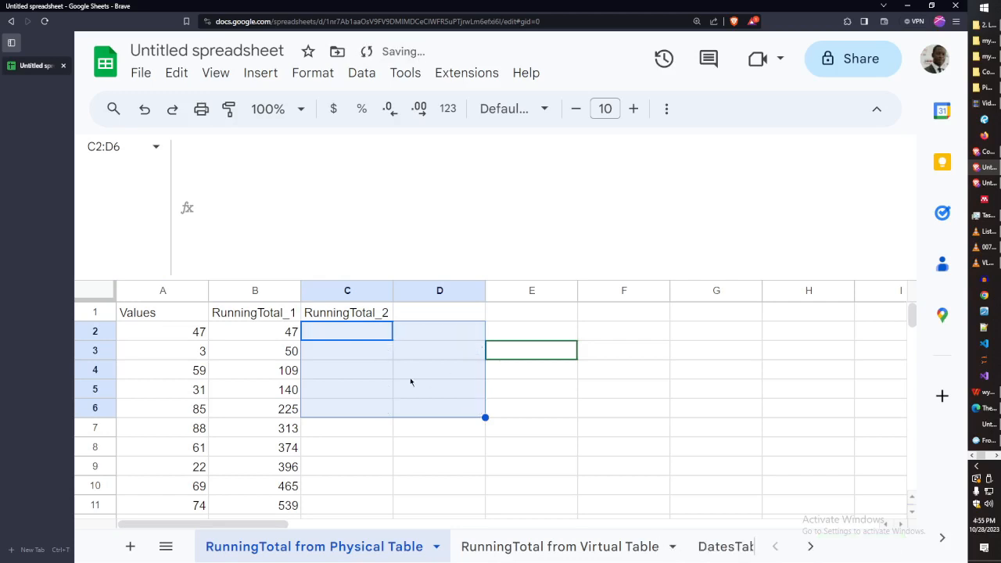
Start a LET formula in C2 that assigns the absolute reference $A$2 to the name ref
left_click(357, 330)
left_click(240, 171)
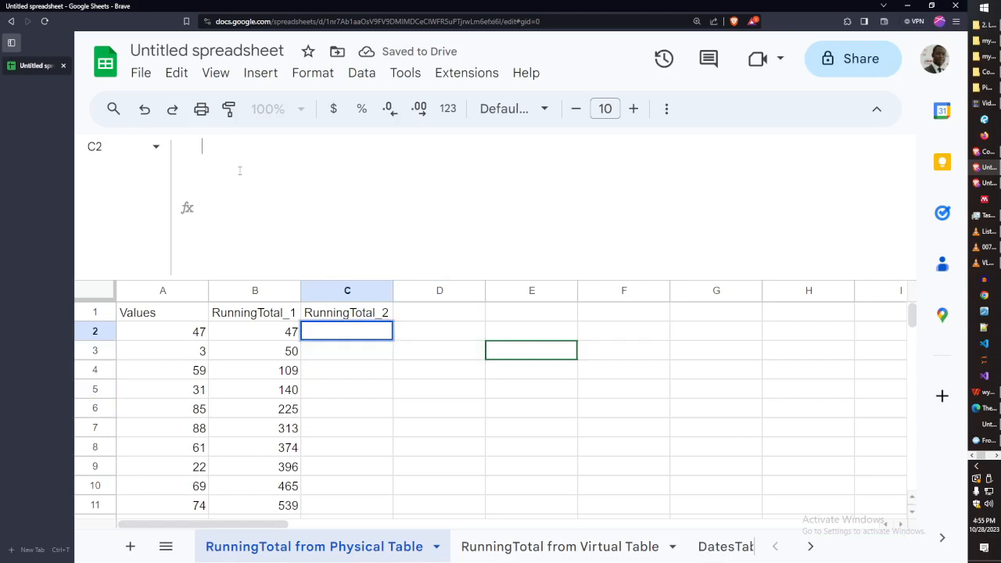
type("=")
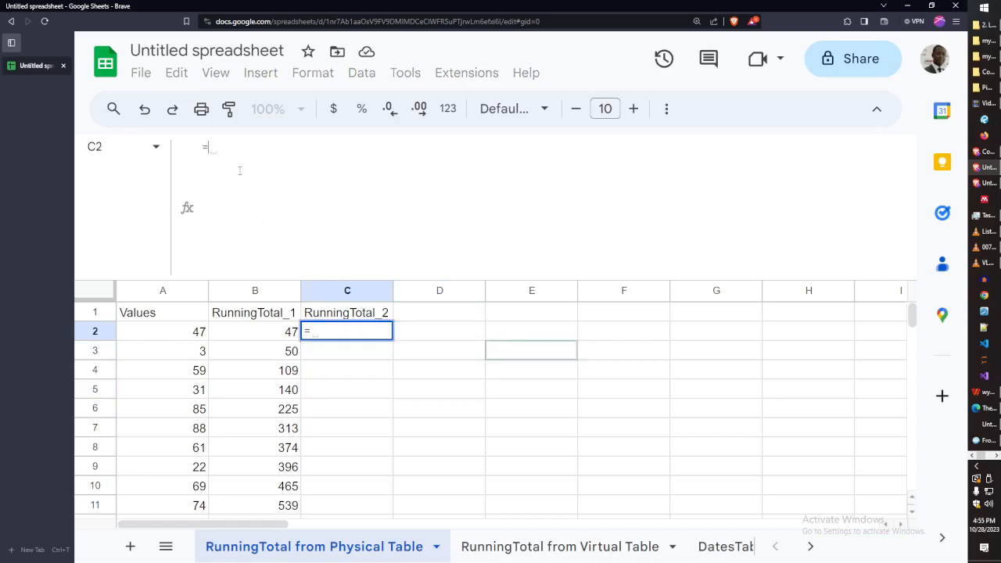
type("let(")
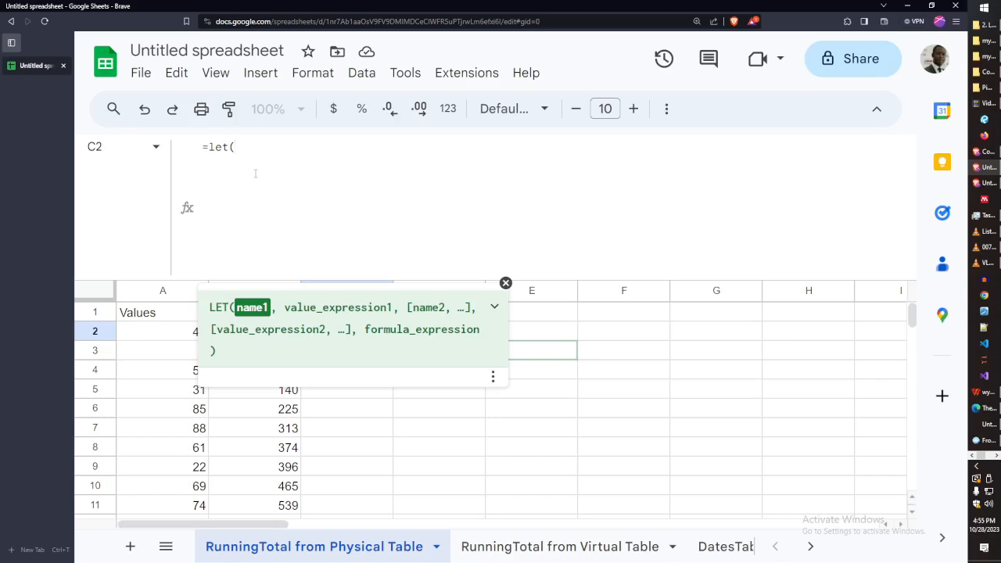
type("ref,")
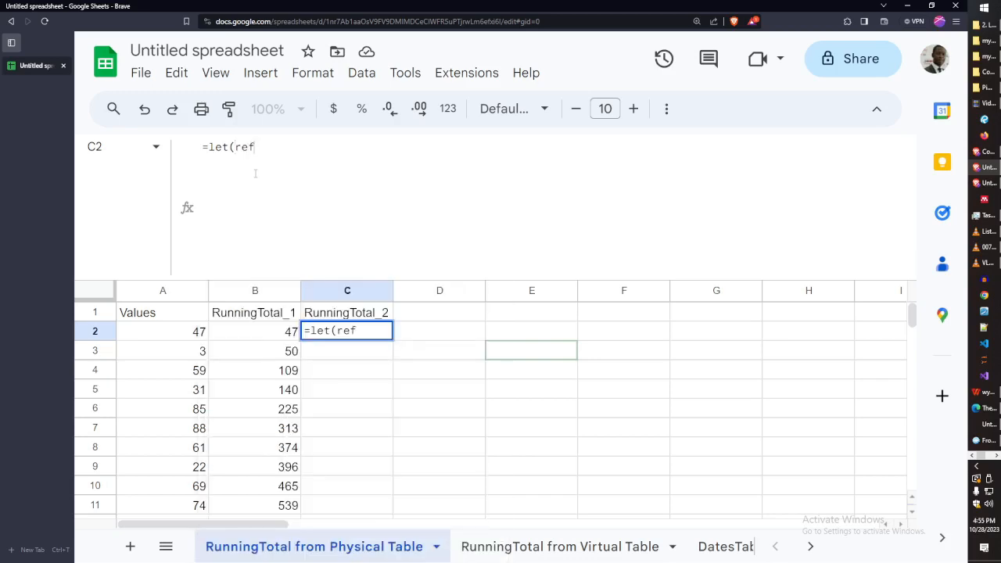
left_click(160, 331)
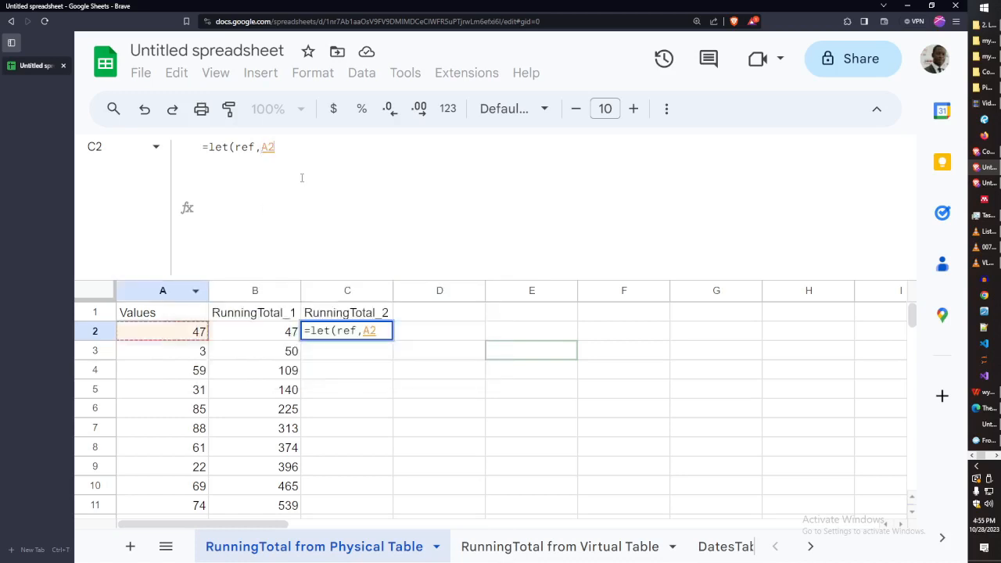
key("F4")
double_click(244, 147)
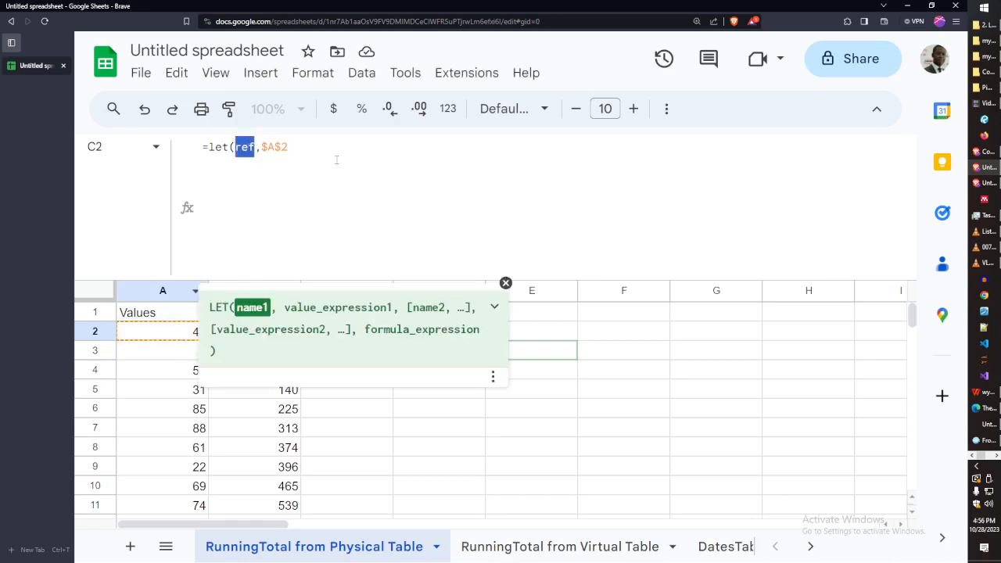
left_click(386, 158)
type(",")
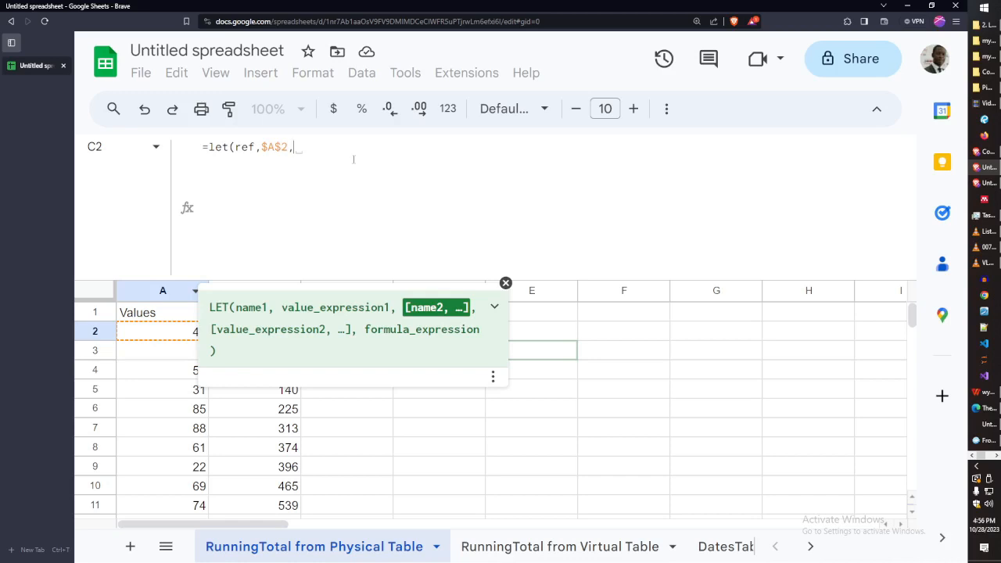
Use ref as the formula expression and commit C2 as =let(ref,$A$2,ref)
type("ref")
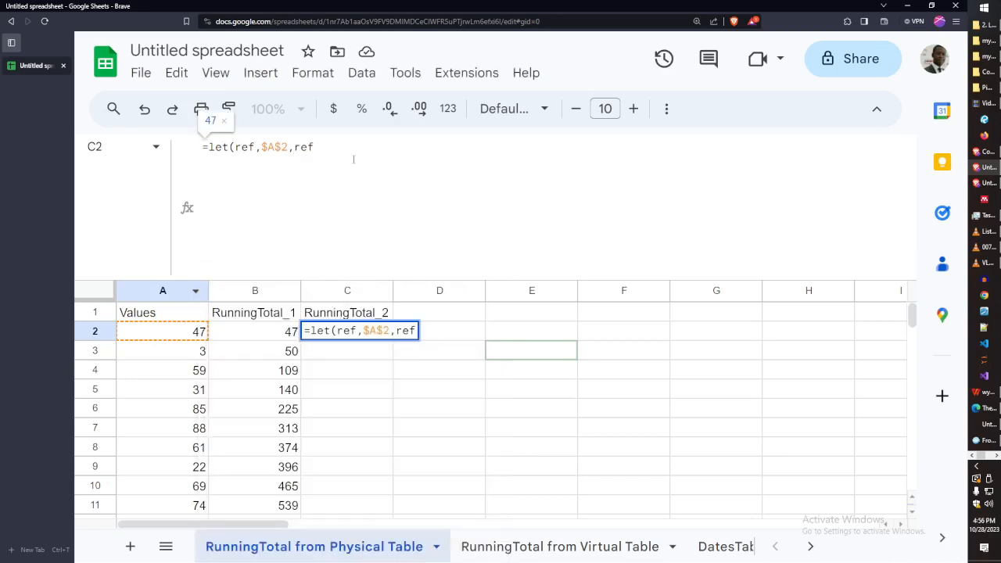
type(")")
key("Return")
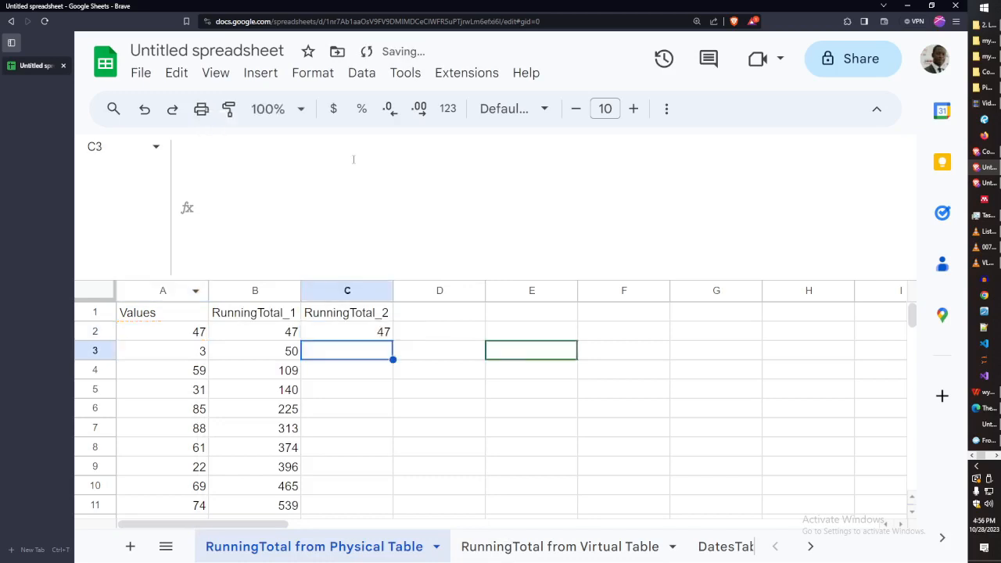
Replace the final ref expression in the C2 formula with 2 and commit it
left_click(376, 336)
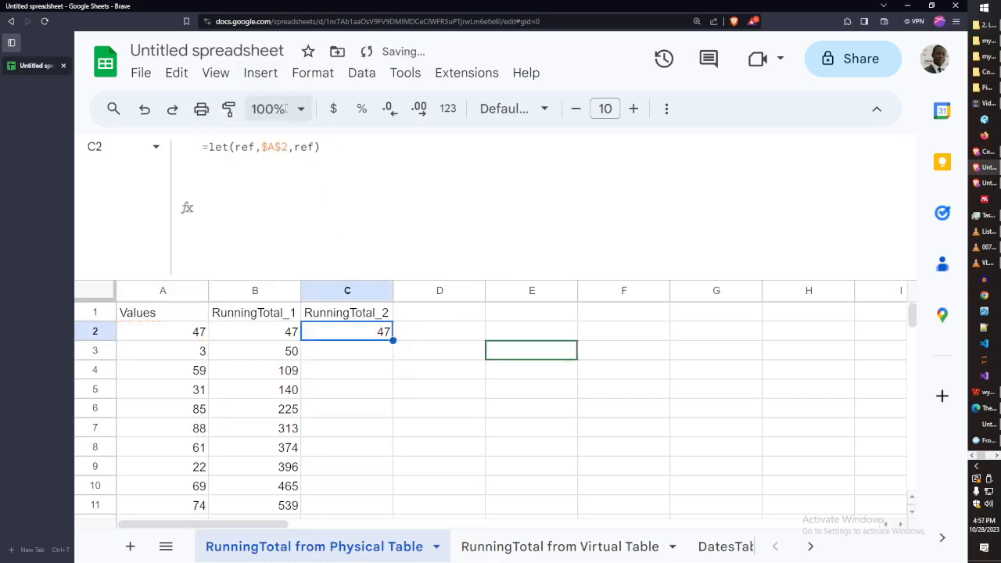
double_click(304, 147)
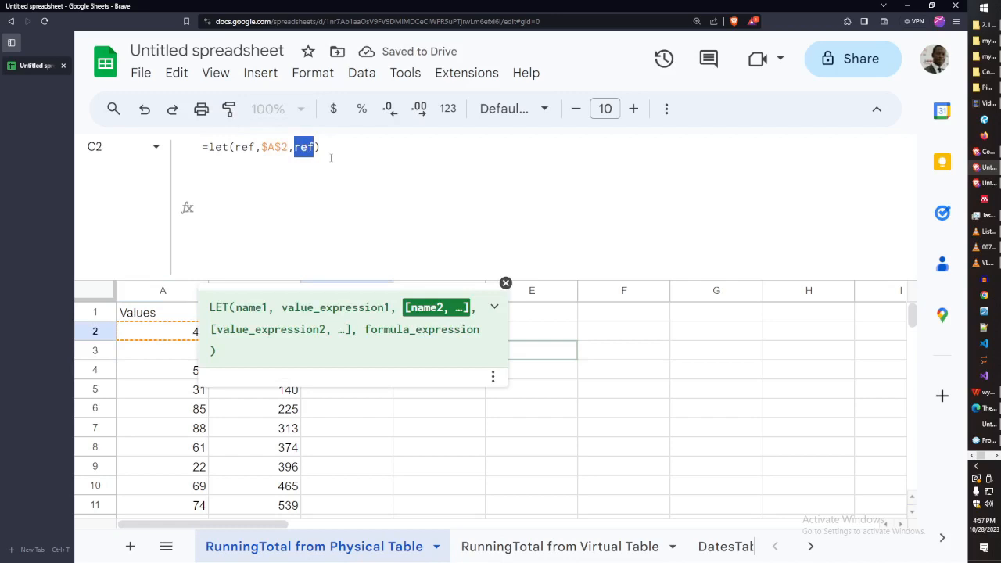
type("2")
key("Return")
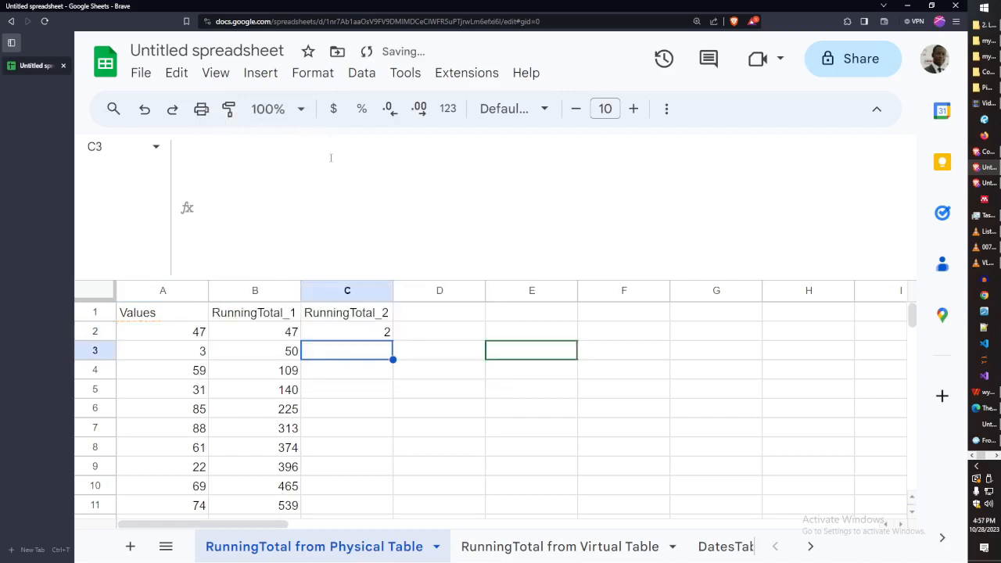
Change the formula expression in C2 to ref*2 and commit =let(ref,$A$2,ref*2)
left_click(388, 334)
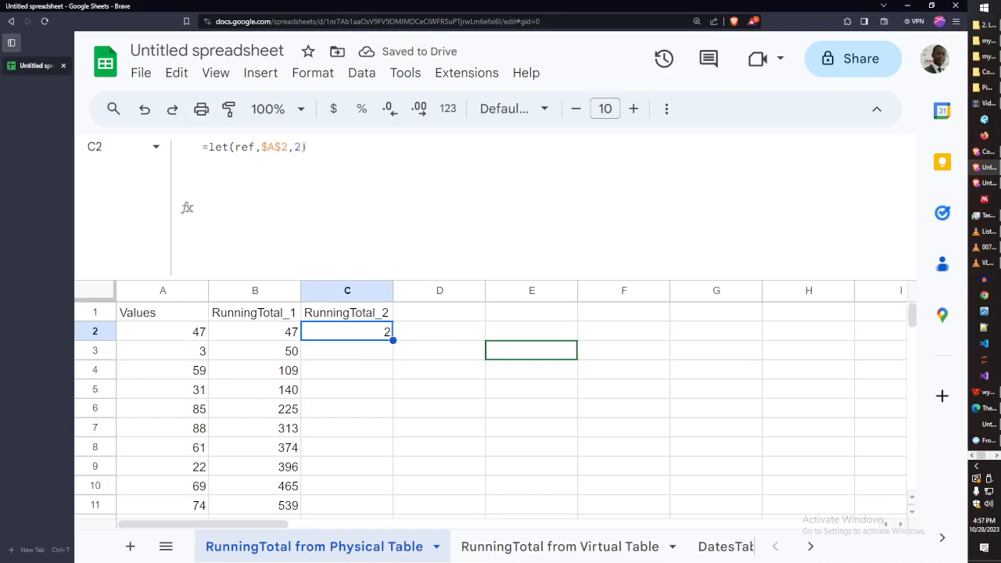
left_click(294, 148)
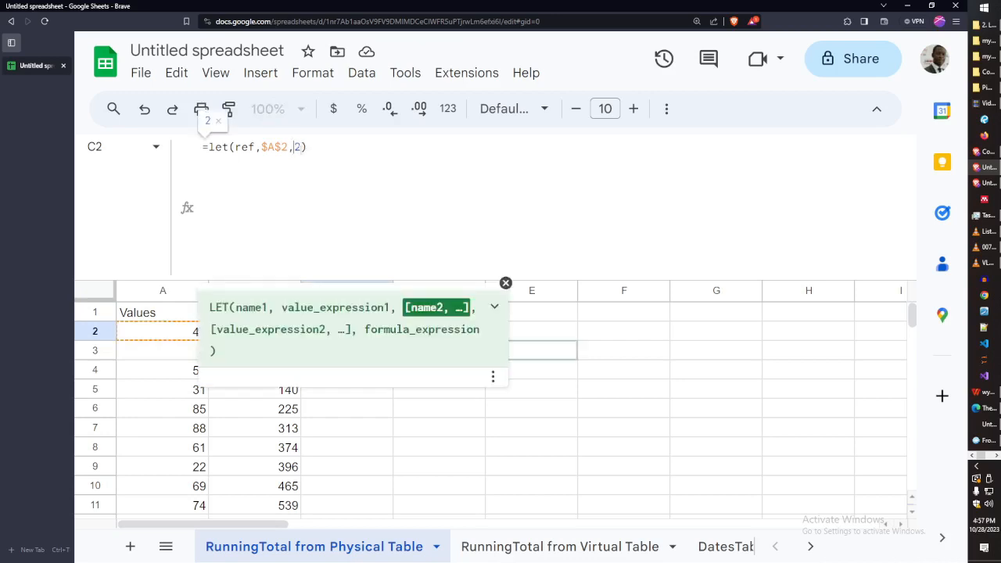
type("rref*")
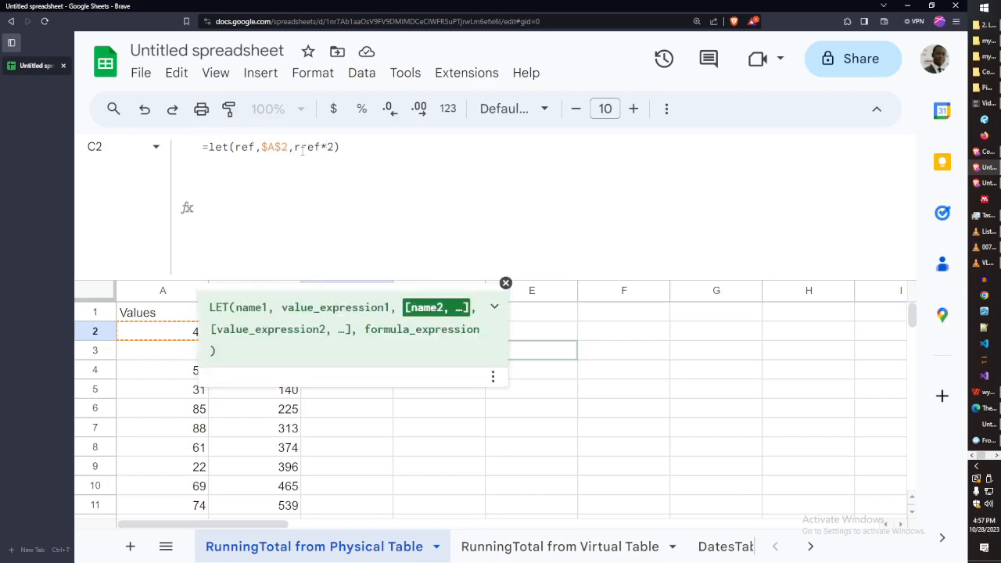
key("Left")
key("Left")
key("Left")
key("BackSpace")
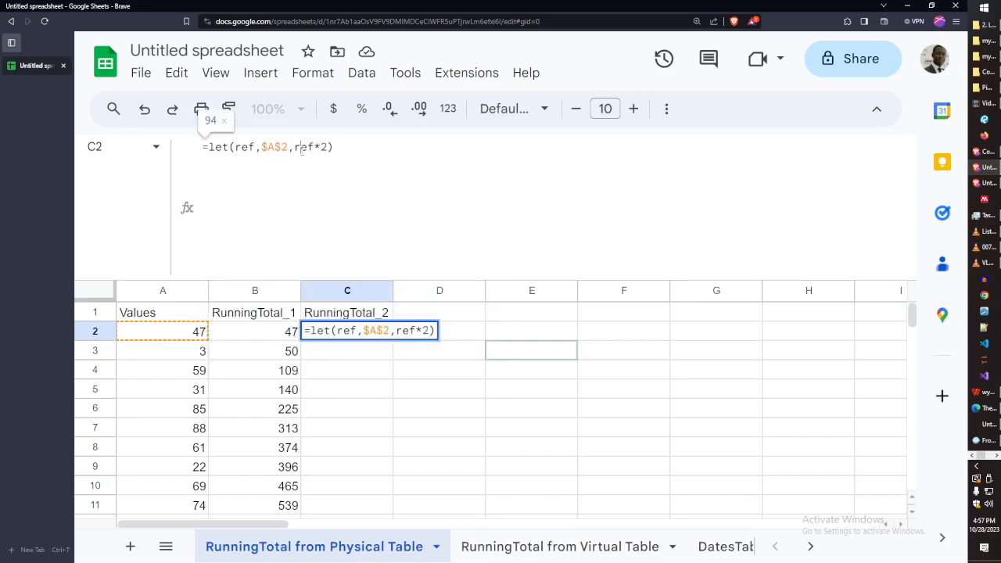
key("Return")
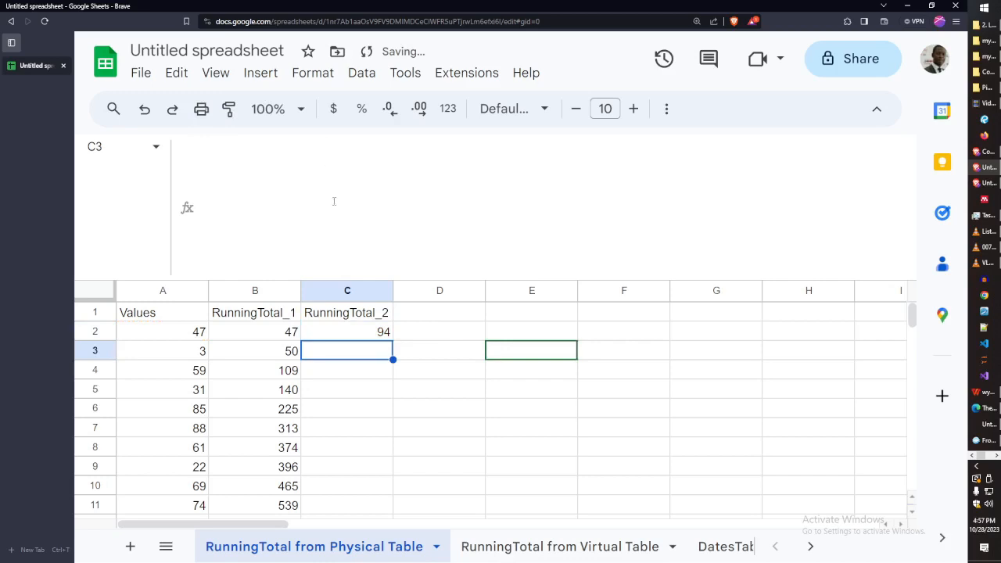
Replace the ref*2 expression in C2 with a second LET name, arrayOfValues, on a new line, assigned to A2:A
left_click(371, 337)
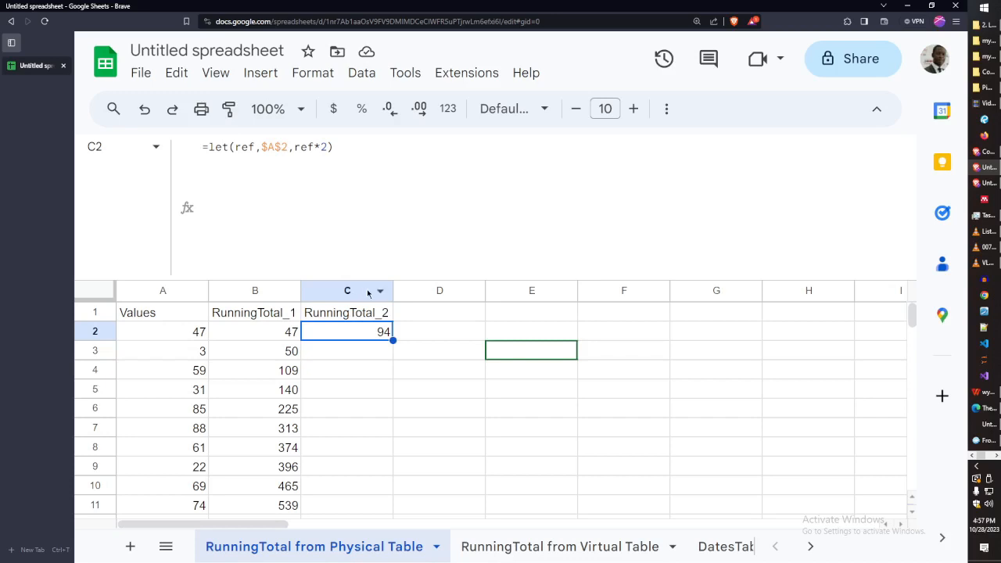
left_click_drag(333, 147, 296, 164)
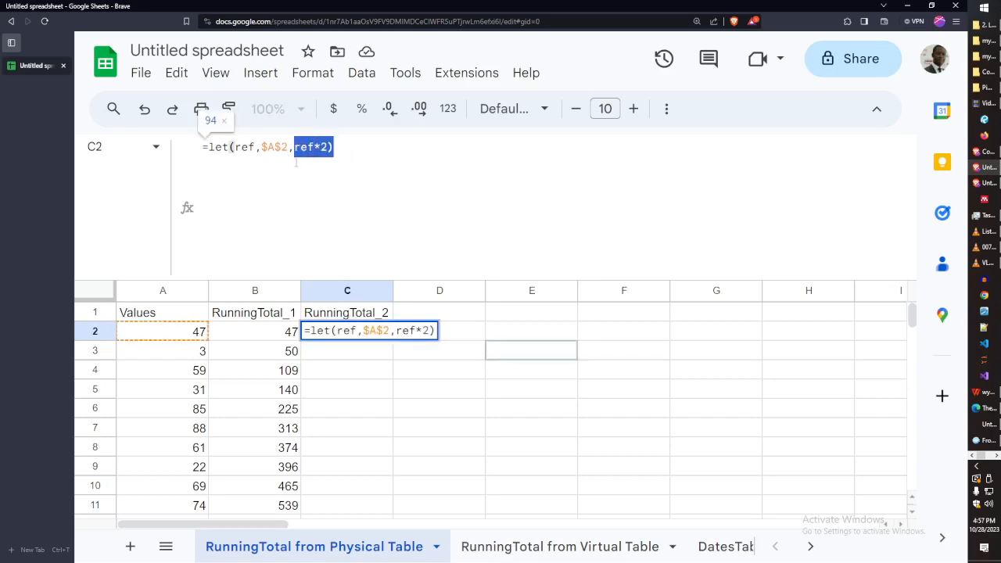
key("BackSpace")
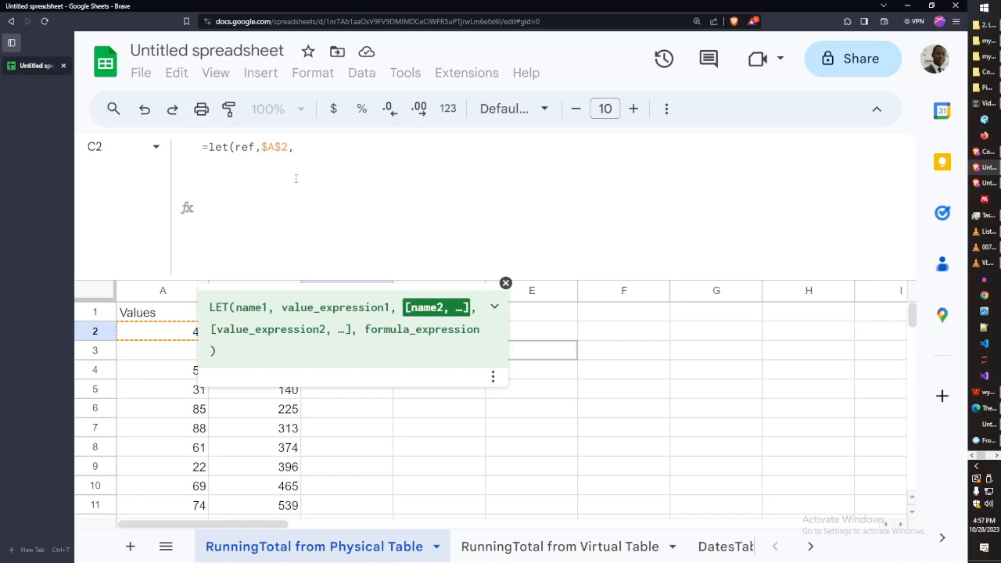
type("array")
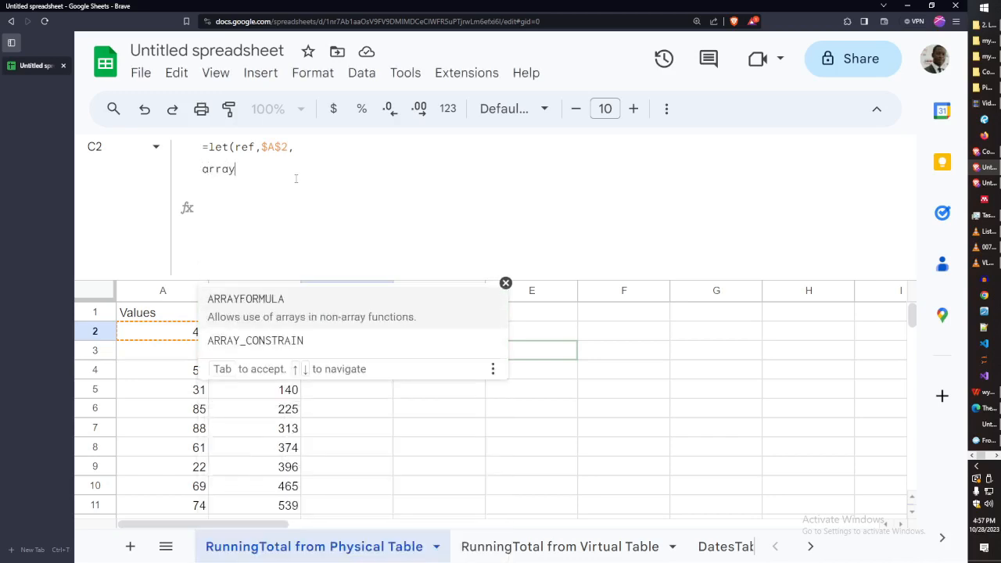
type("Of")
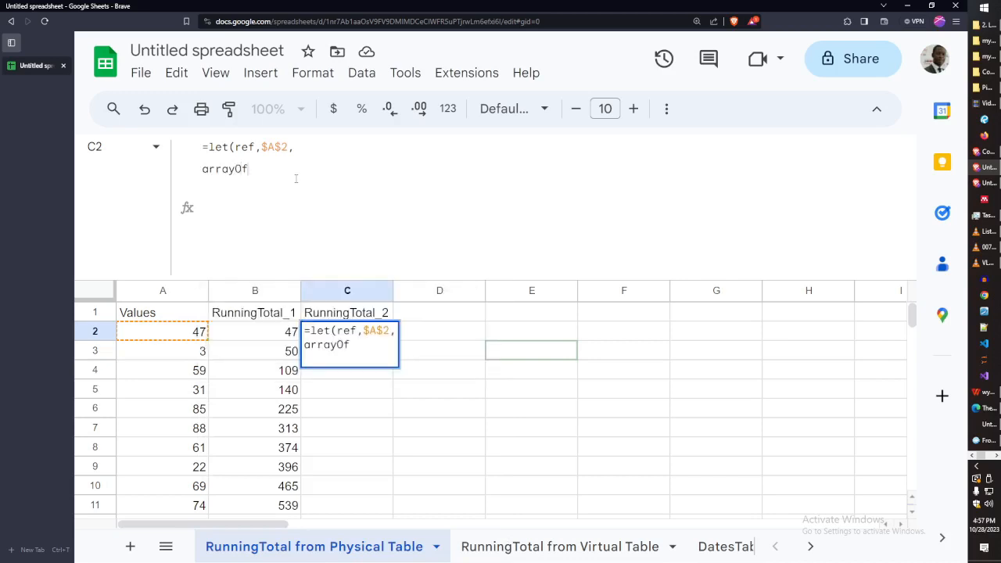
type("Values,")
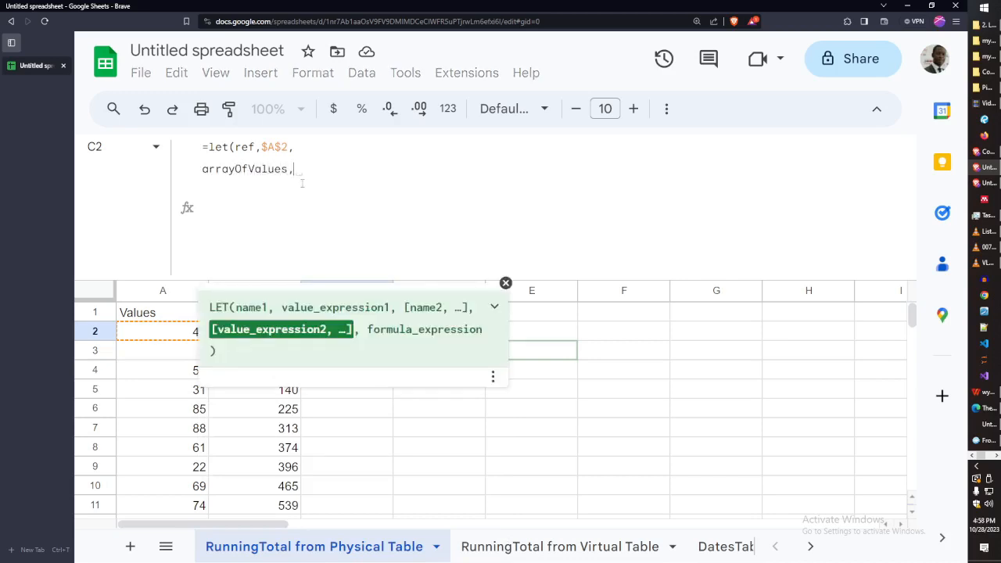
left_click(166, 295)
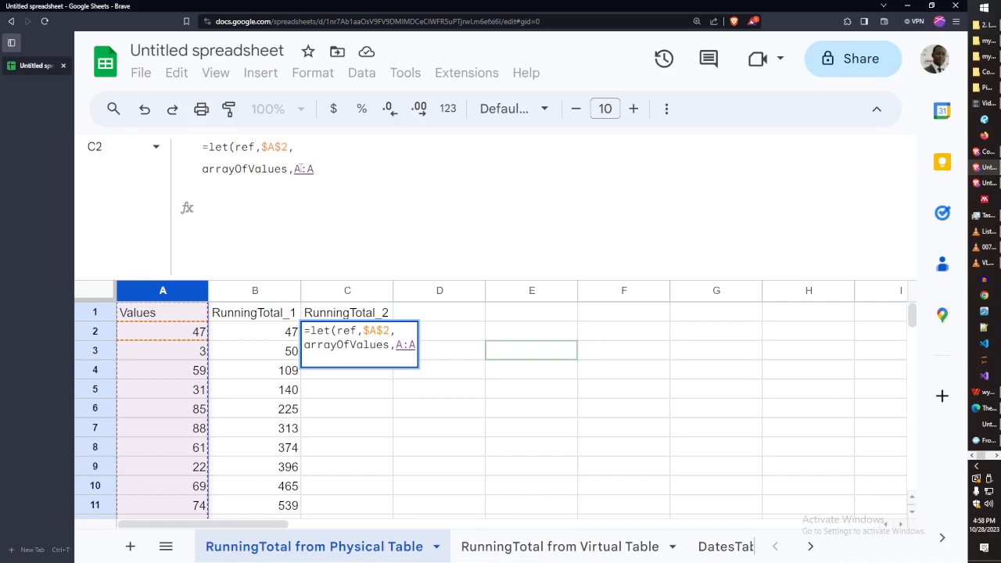
left_click(298, 170)
type("2")
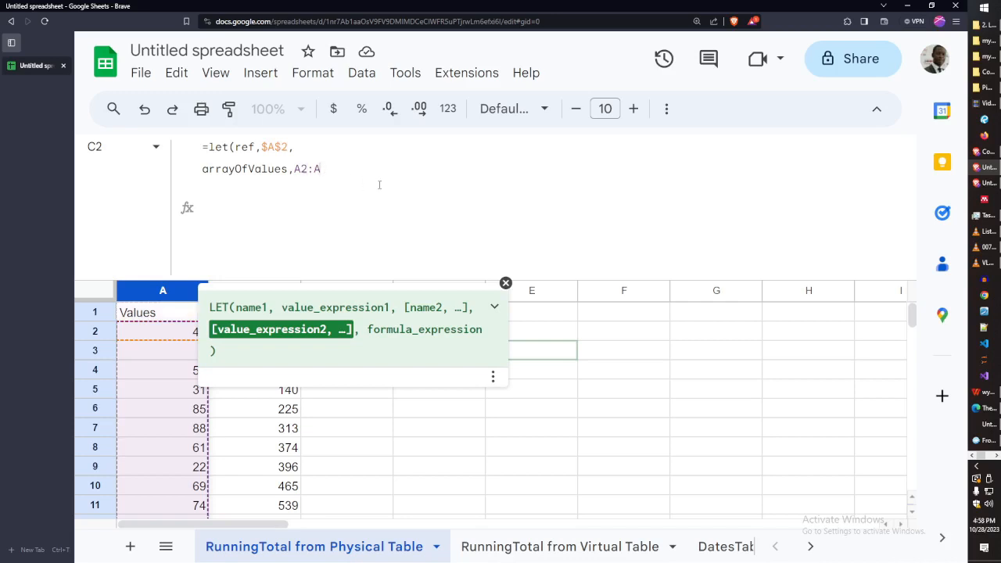
type(",")
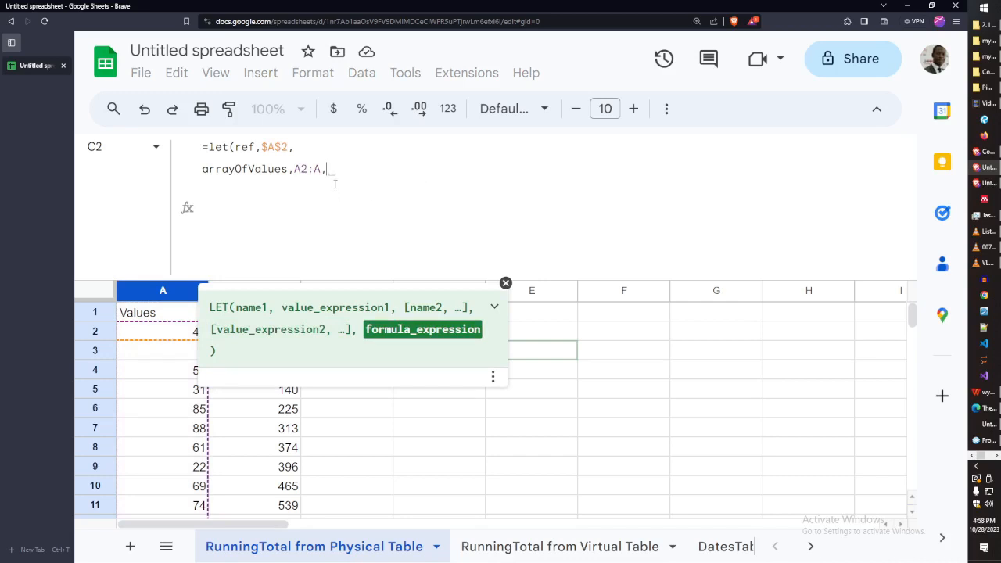
Remove the line break before arrayOfValues so the LET formula runs on one line, and add a space after the last comma
left_click(309, 148)
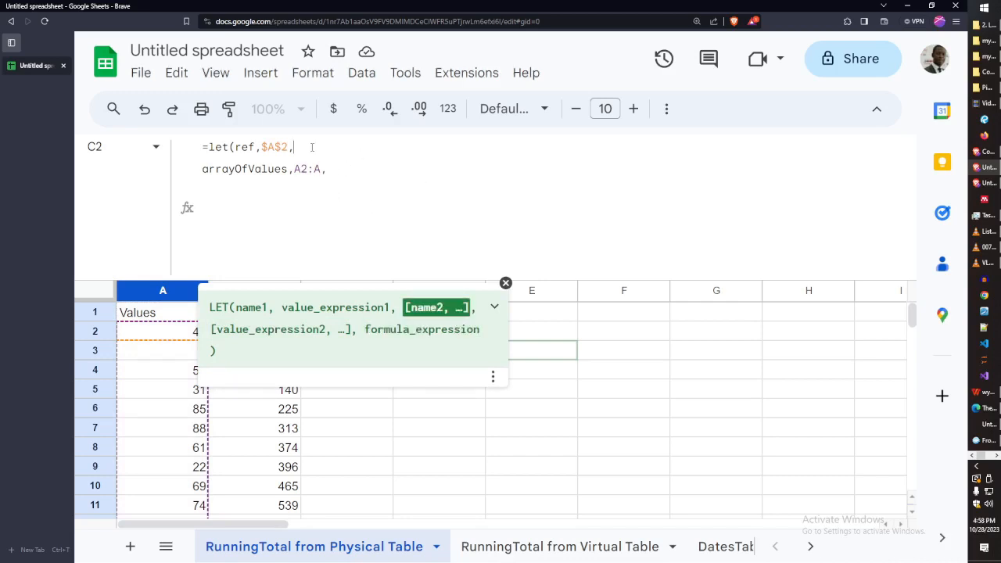
key("Delete")
left_click(462, 149)
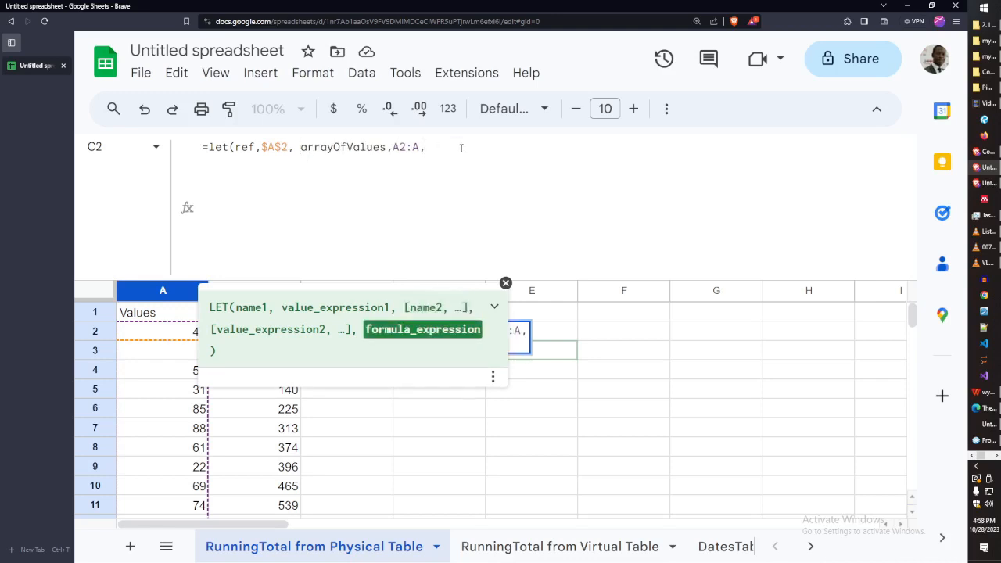
double_click(417, 147)
double_click(343, 147)
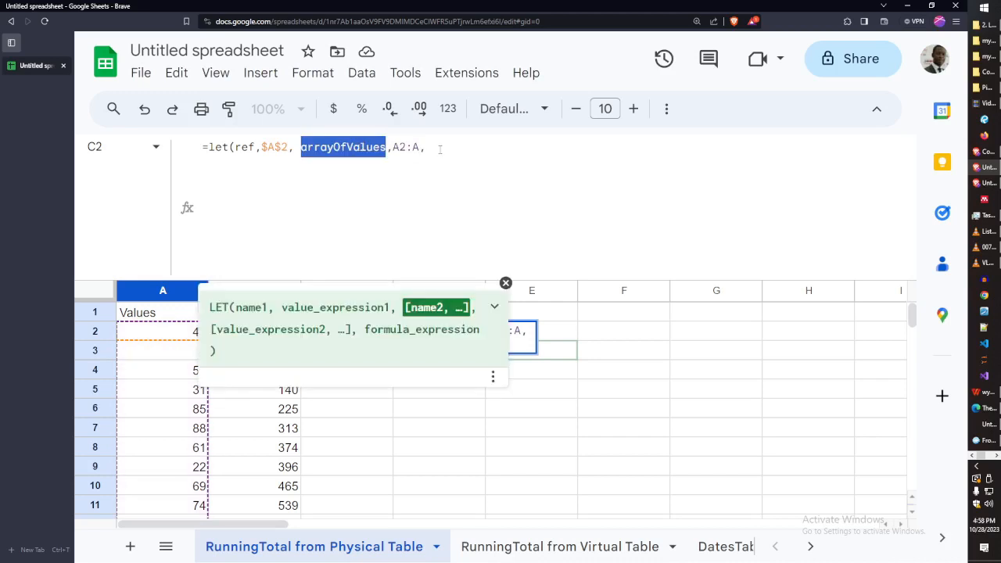
left_click(440, 149)
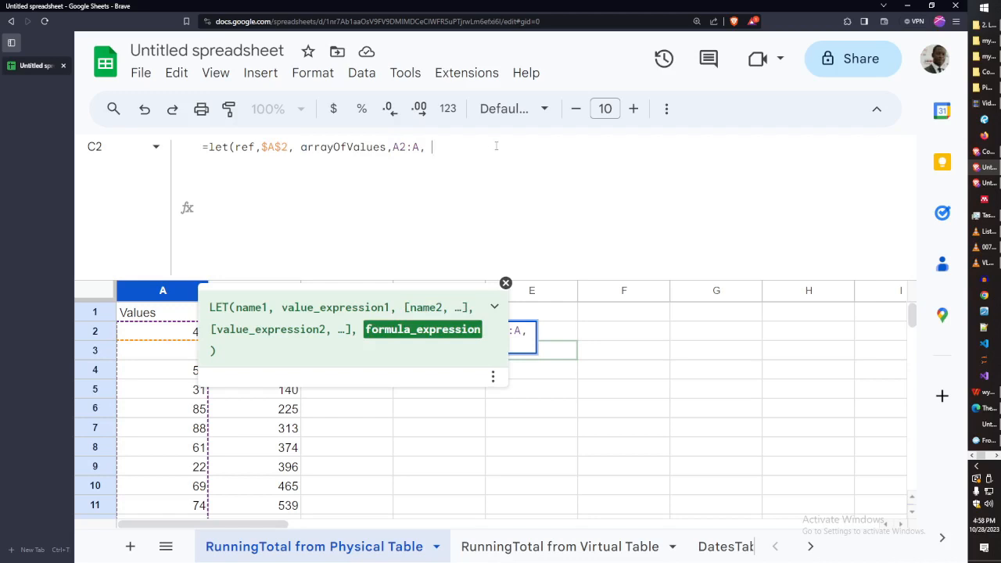
Add a third LET name, nonNull, to the C2 formula, assigned to counta(arrayOfValues) and followed by a comma
left_click_drag(392, 148, 420, 149)
left_click(443, 145)
type("non")
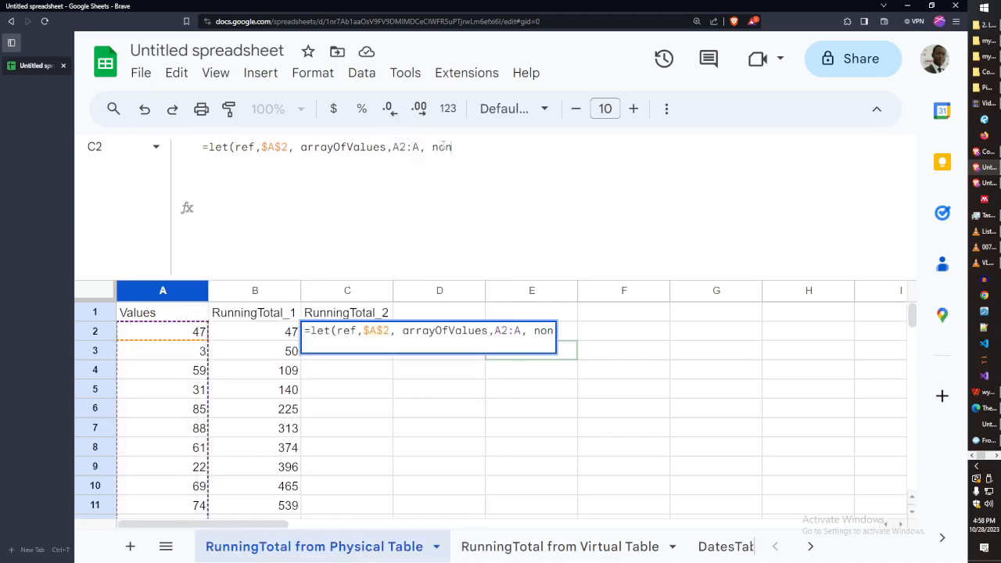
type("Null")
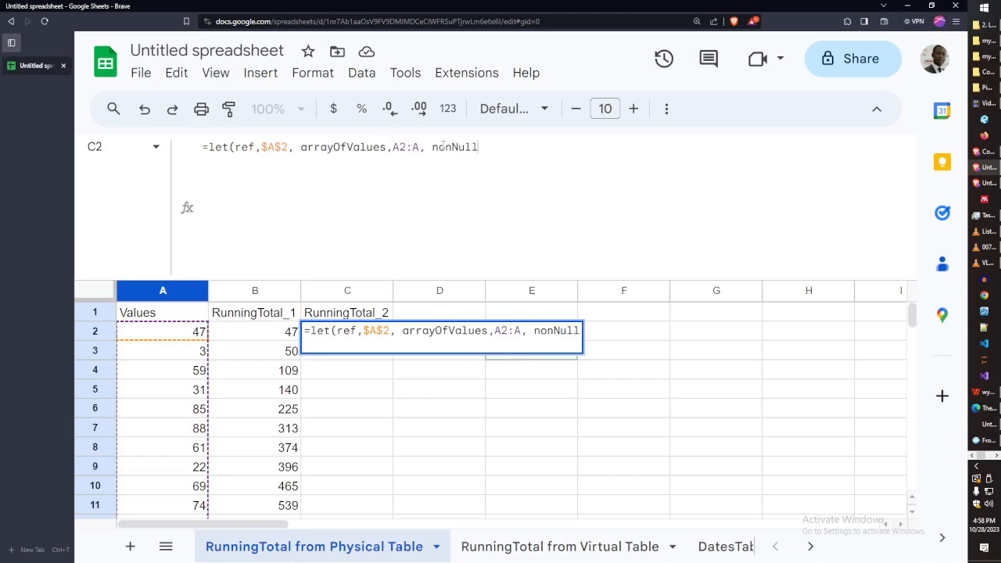
type(", counta")
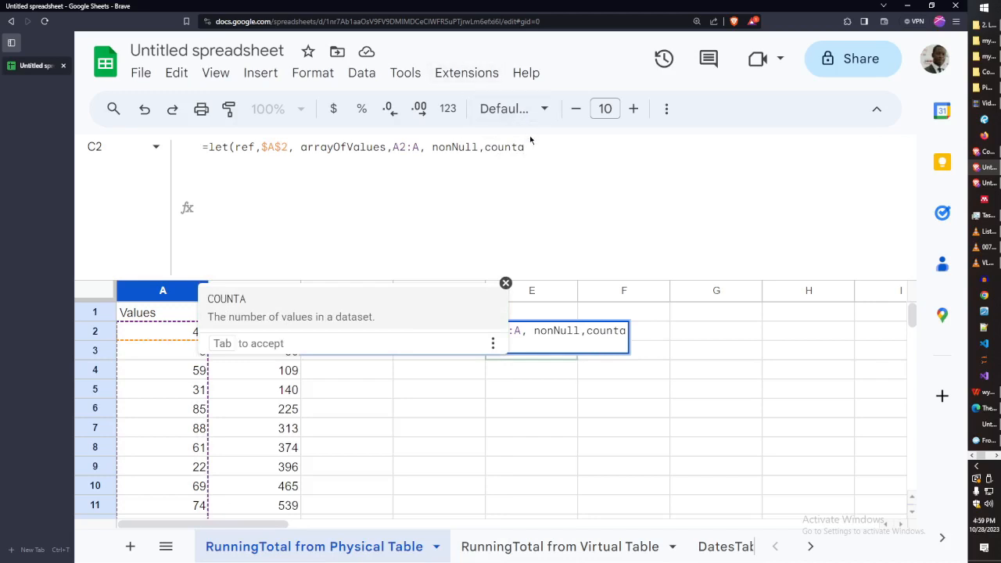
type("()")
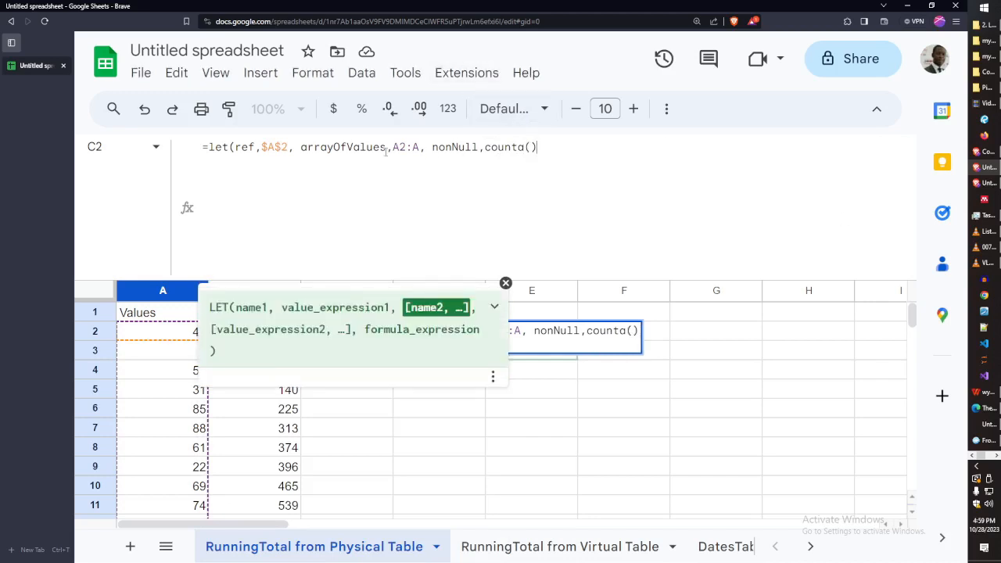
double_click(344, 147)
key("ctrl+c")
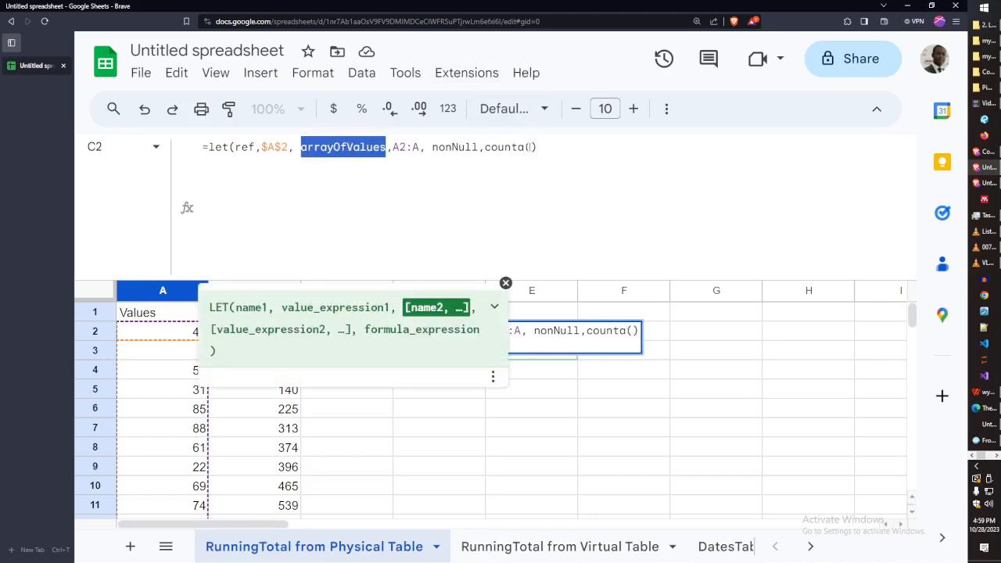
left_click(531, 147)
key("ctrl+v")
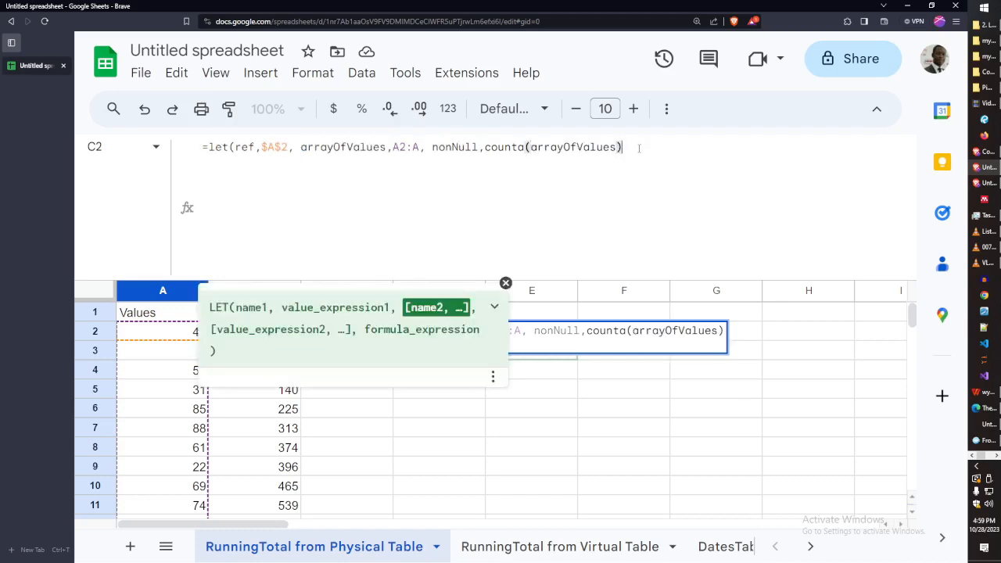
type(",")
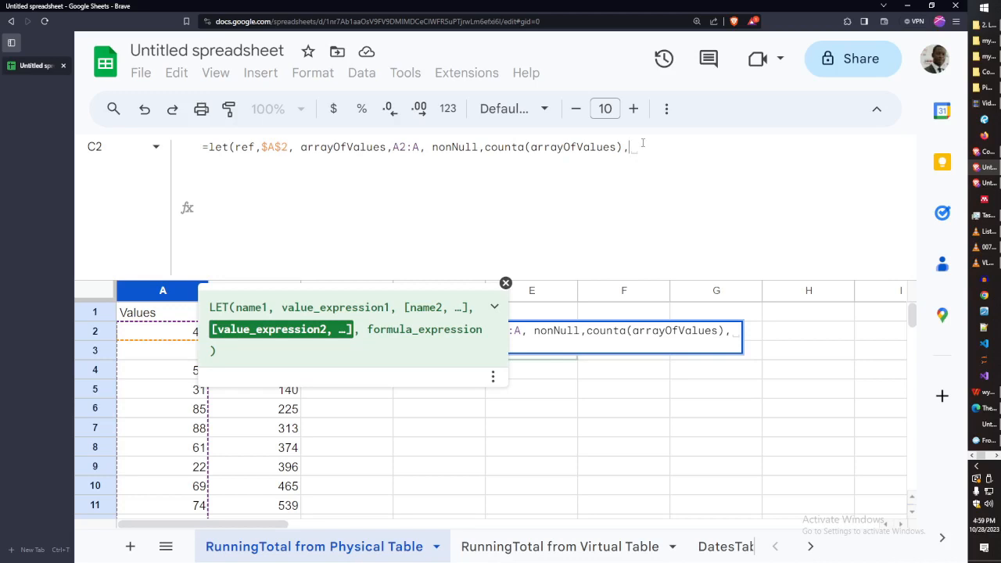
Add a LET name, runningTotal, on a new line of the C2 formula, assigned to an empty map() and followed by a comma
key("ctrl+Return")
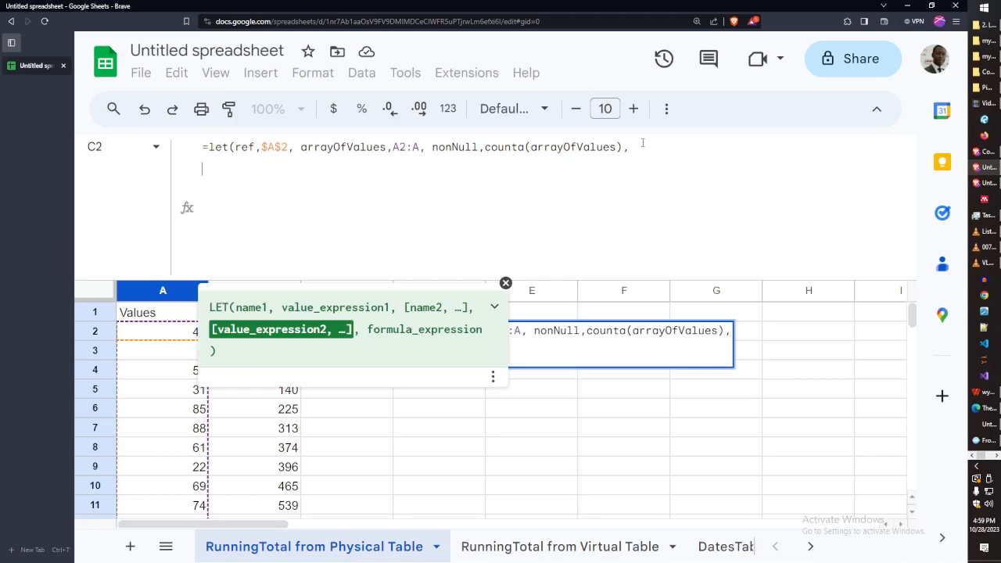
type("result")
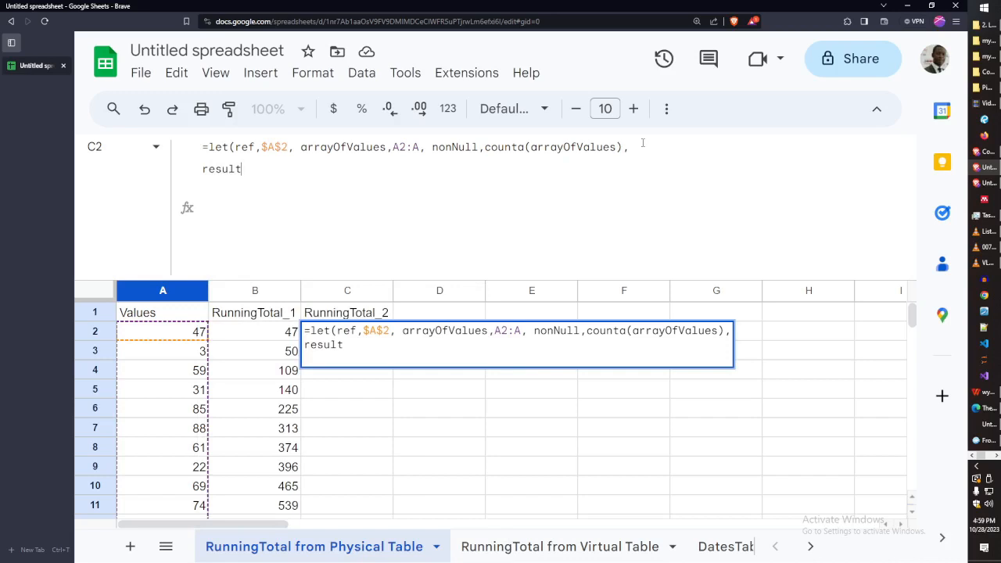
key("BackSpace")
key("BackSpace")
key("BackSpace")
key("BackSpace")
key("BackSpace")
type("unningTotal,")
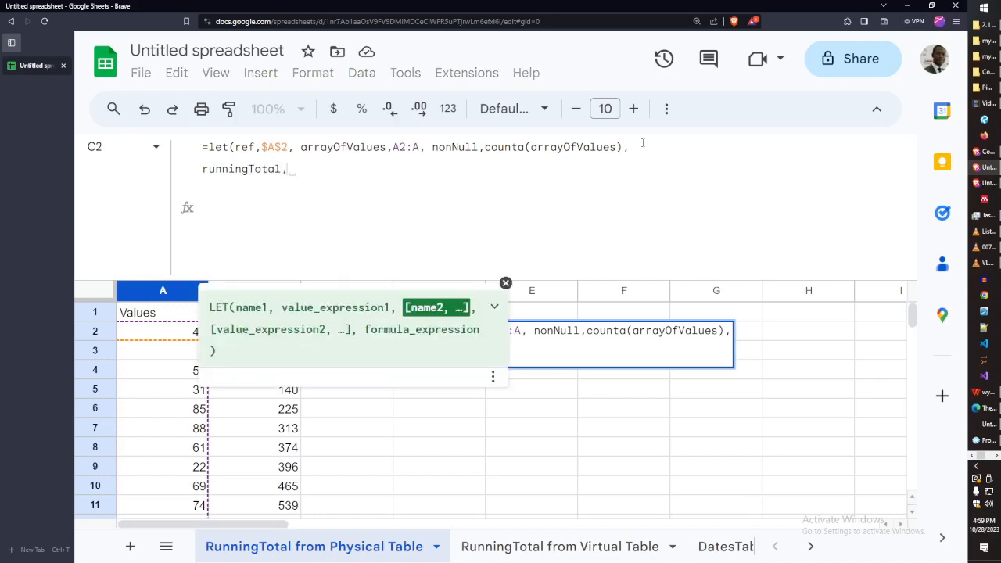
type(" map")
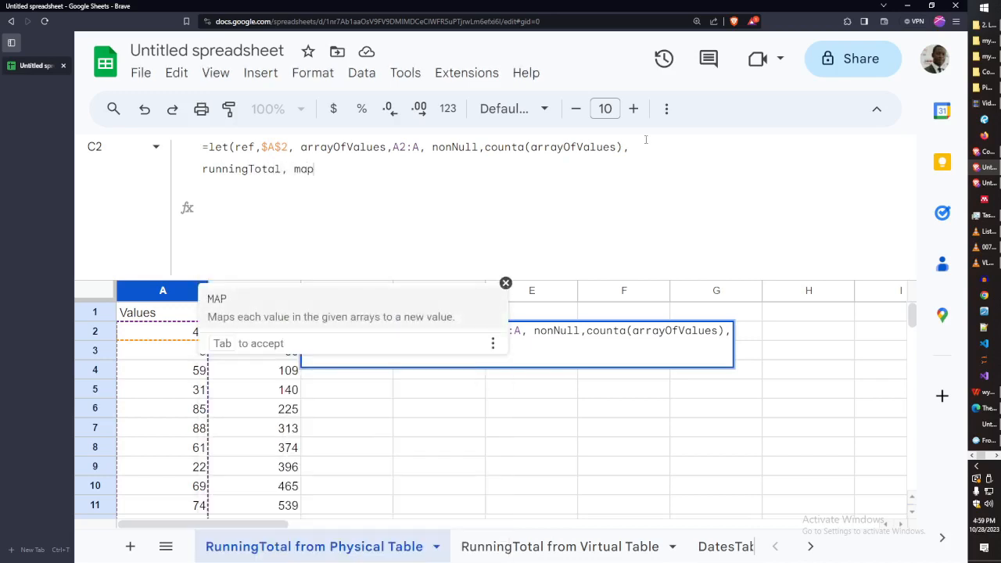
type("(),")
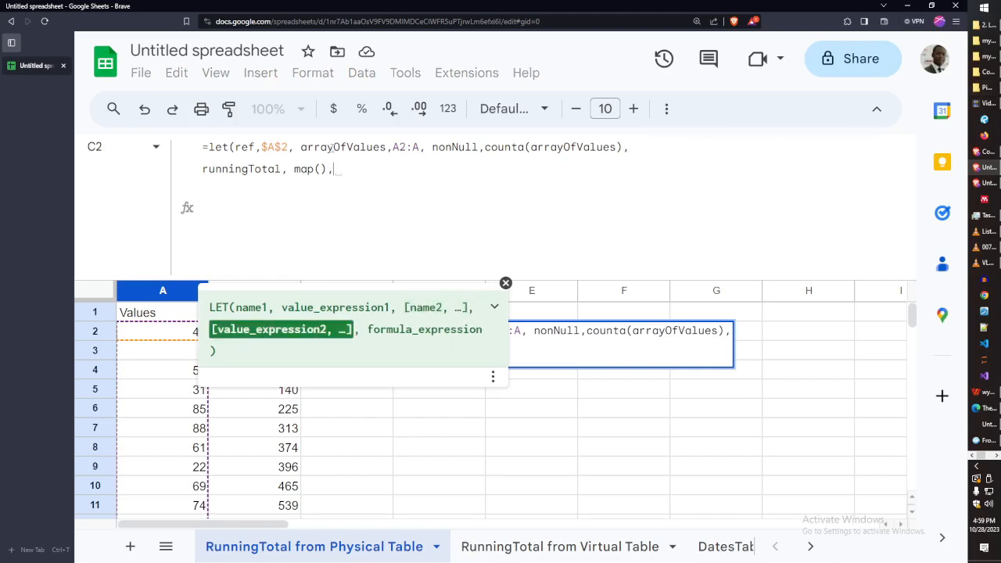
Insert arrayOfValues as the first argument of the MAP function in the runningTotal expression
key("Left")
key("Left")
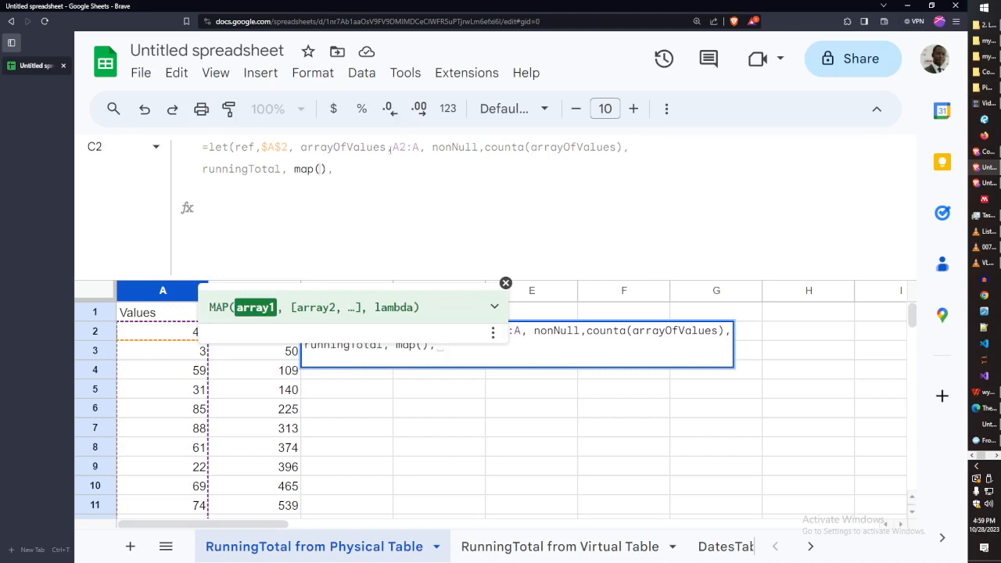
double_click(336, 146)
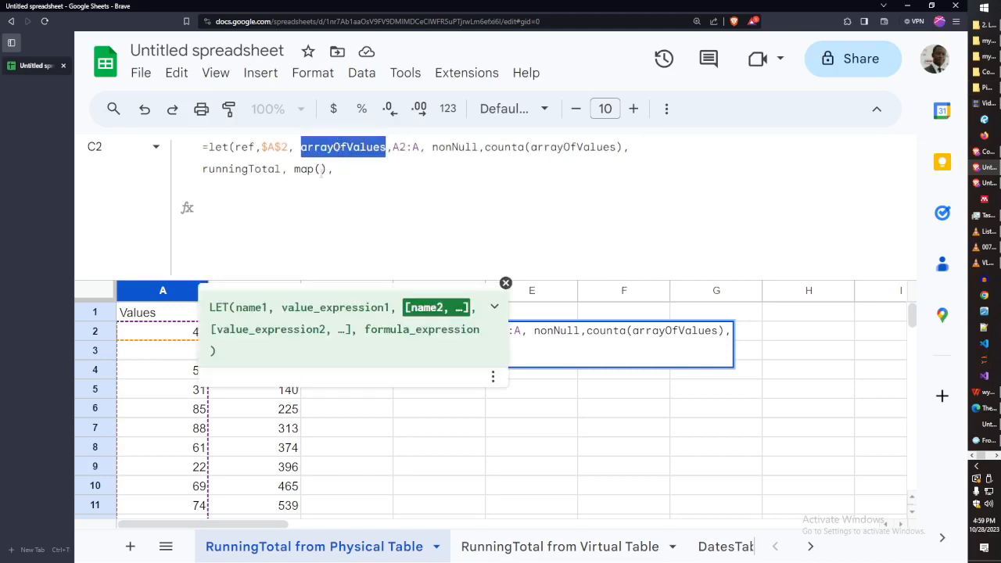
key("ctrl+c")
left_click(320, 169)
key("ctrl+v")
type(",")
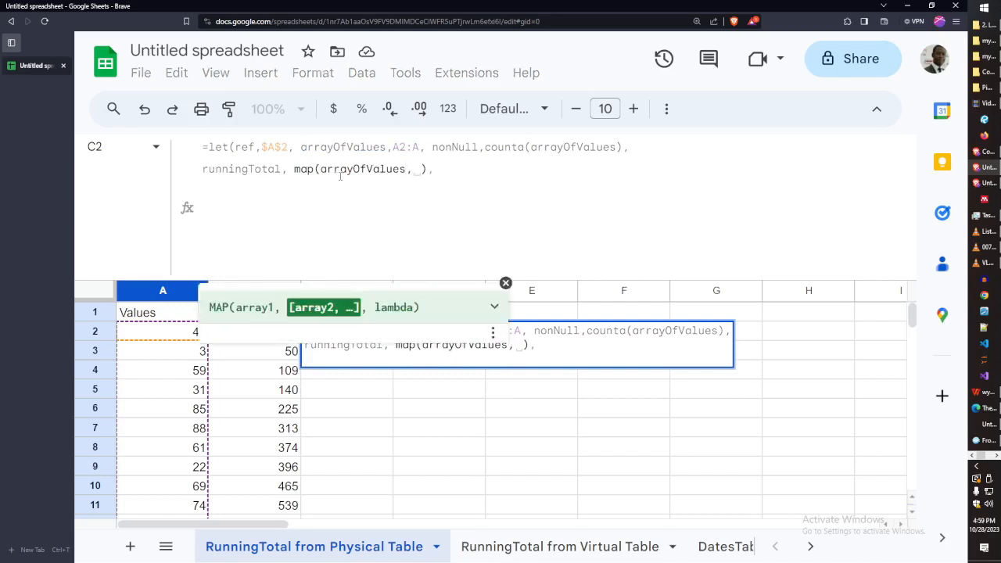
Add a LAMBDA function as the MAP's next argument, with each as its parameter name
key("BackSpace")
type("lambd")
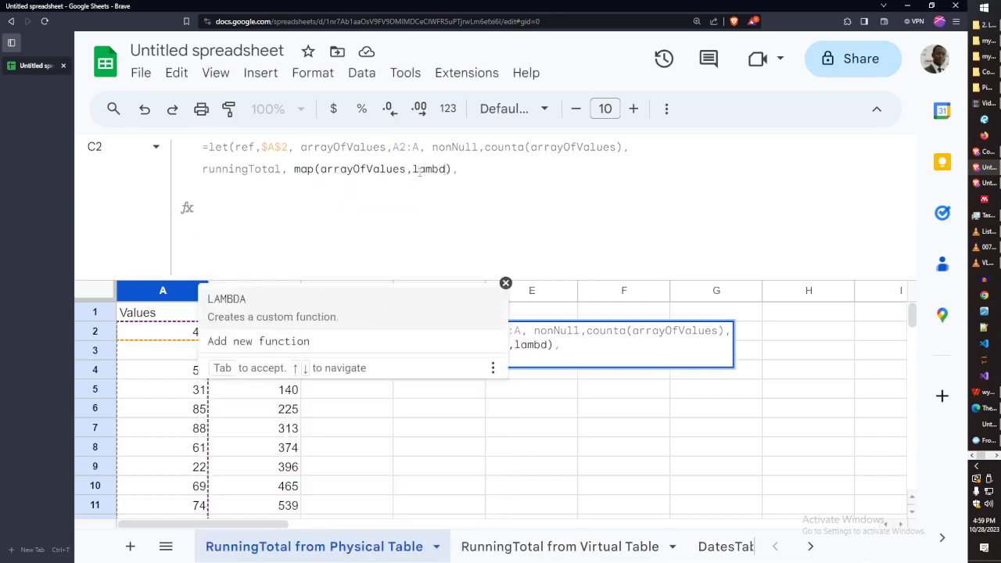
type("a(")
key("Left")
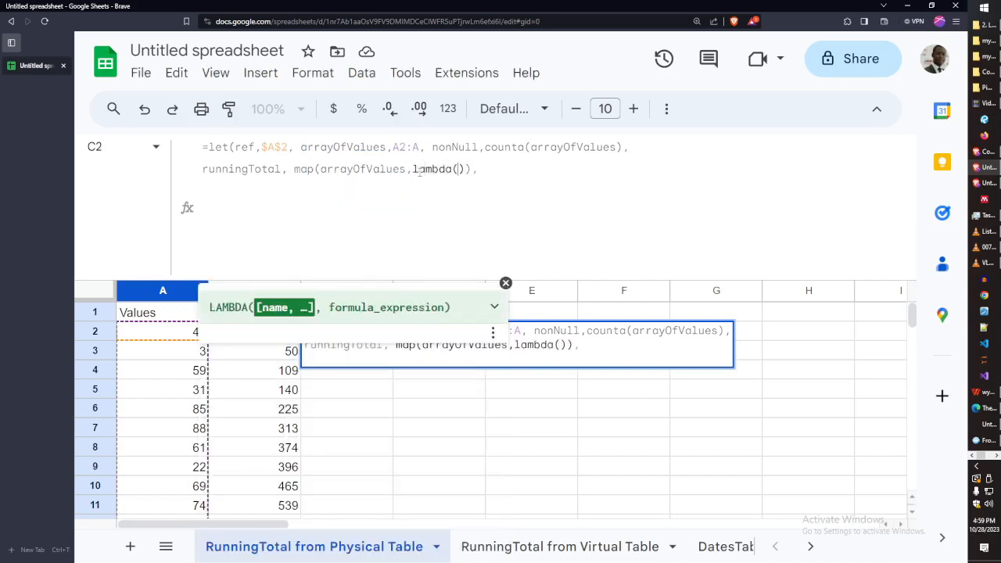
type("each,")
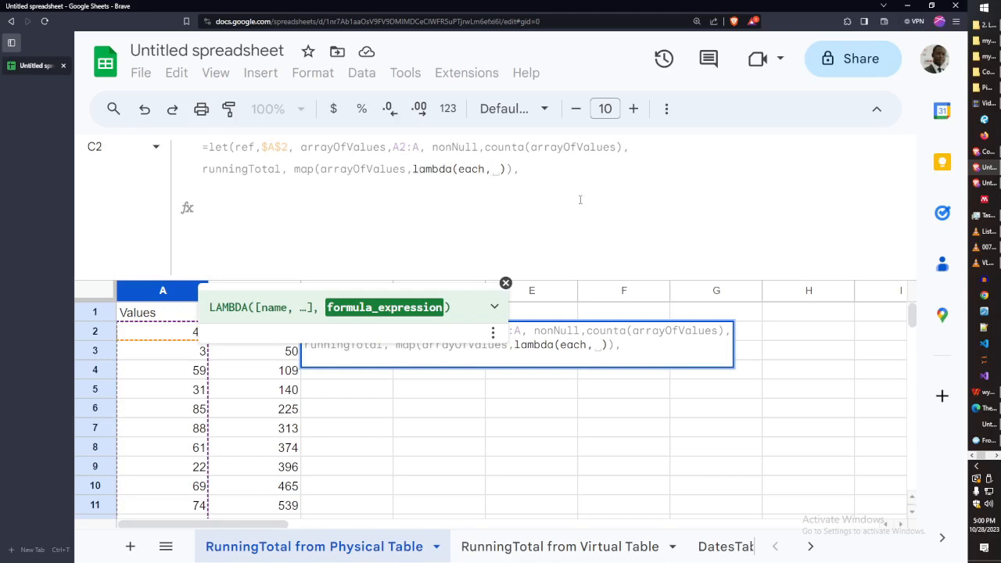
Enter offset(ref,0,0,row()) as the LAMBDA's formula expression, leaving the ROW function's argument empty
type("off")
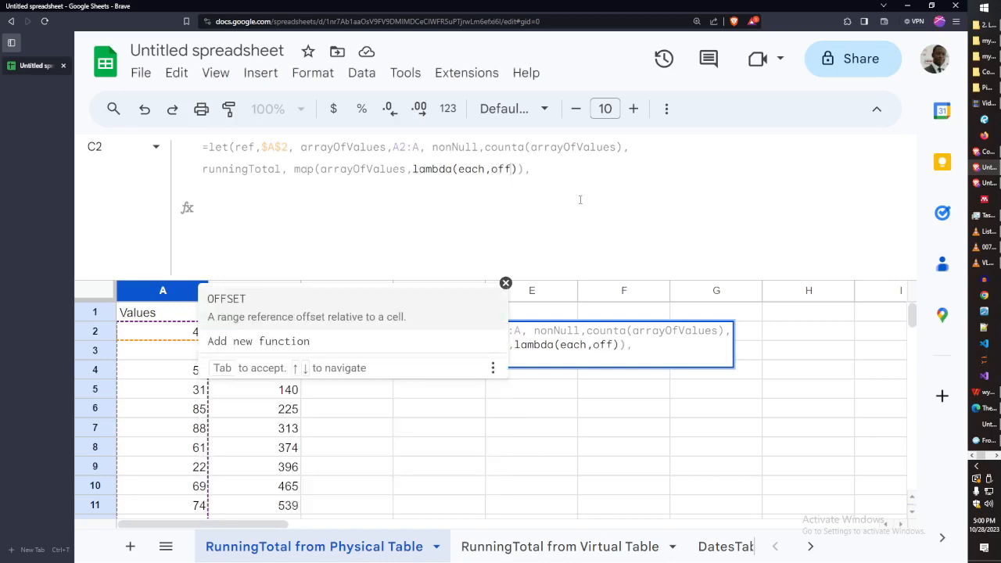
type("set")
type("(")
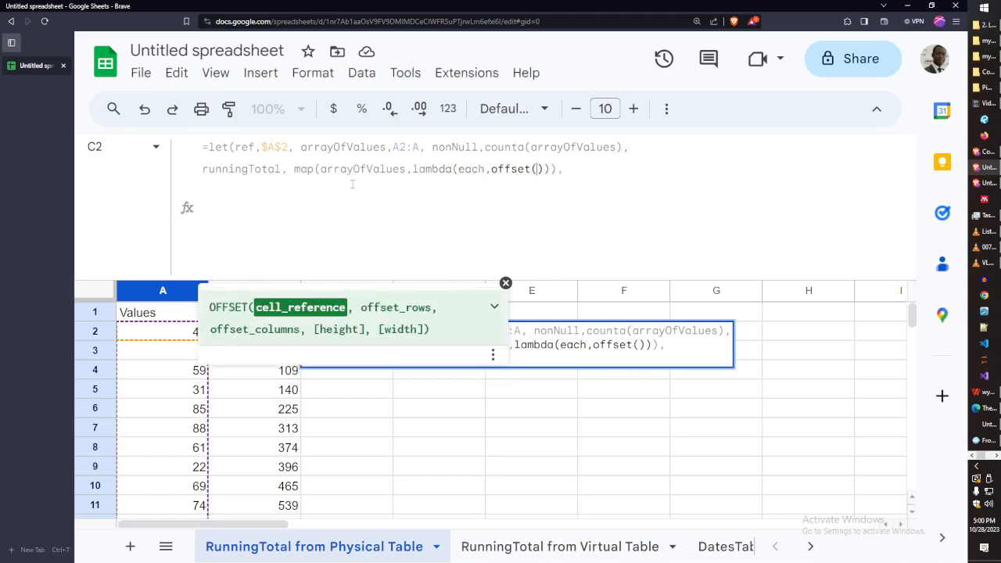
double_click(243, 145)
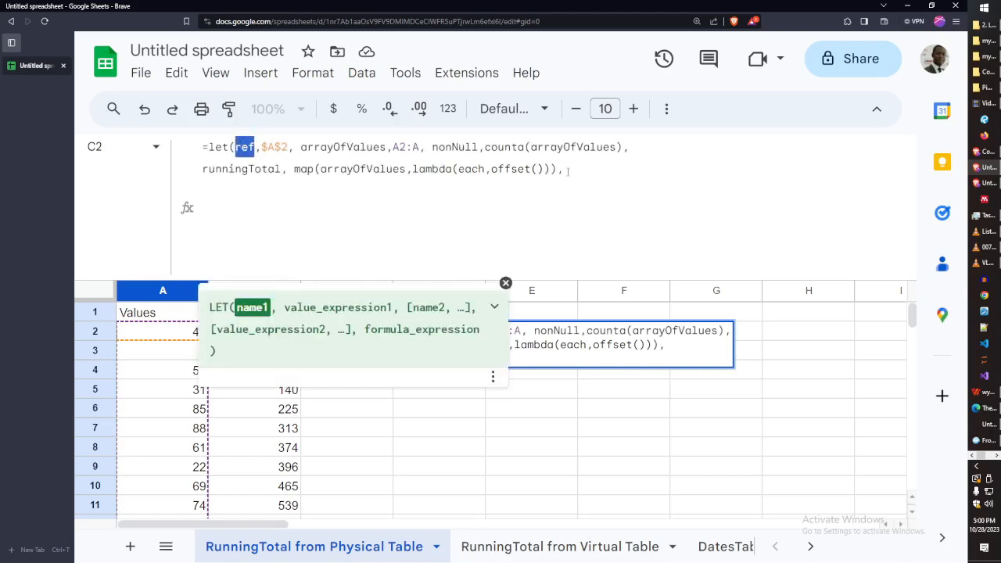
left_click(535, 169)
type("ref, _")
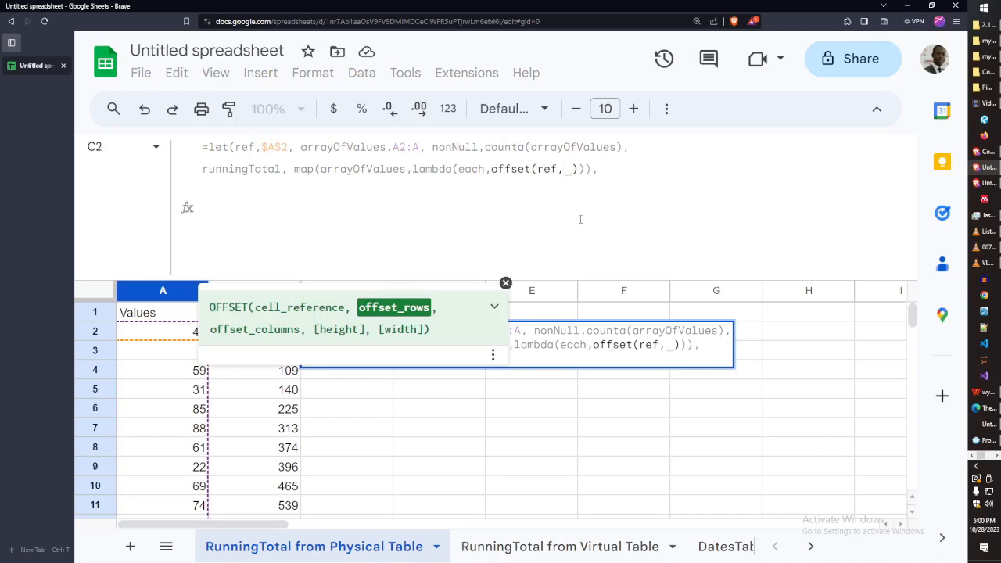
type("0,")
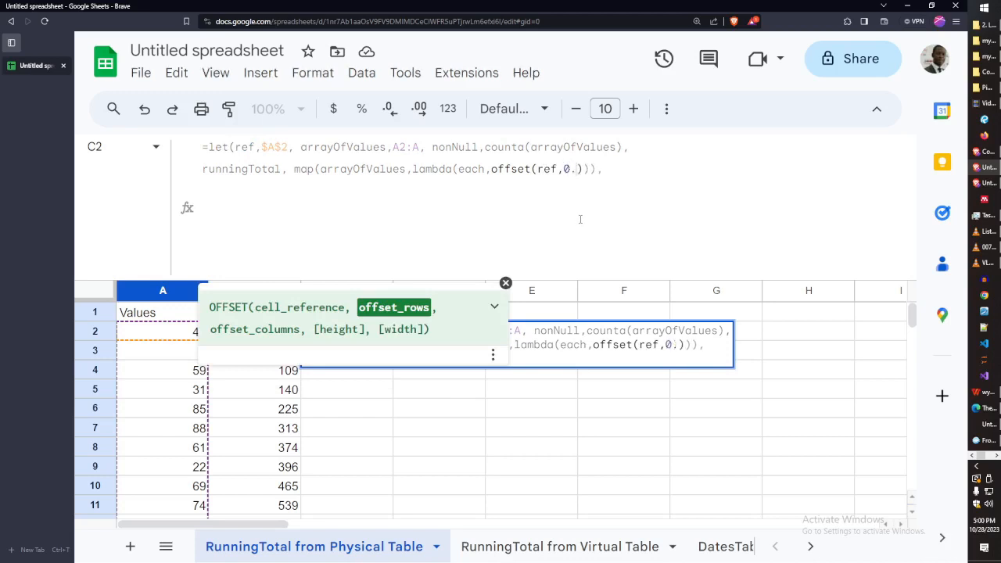
type("0")
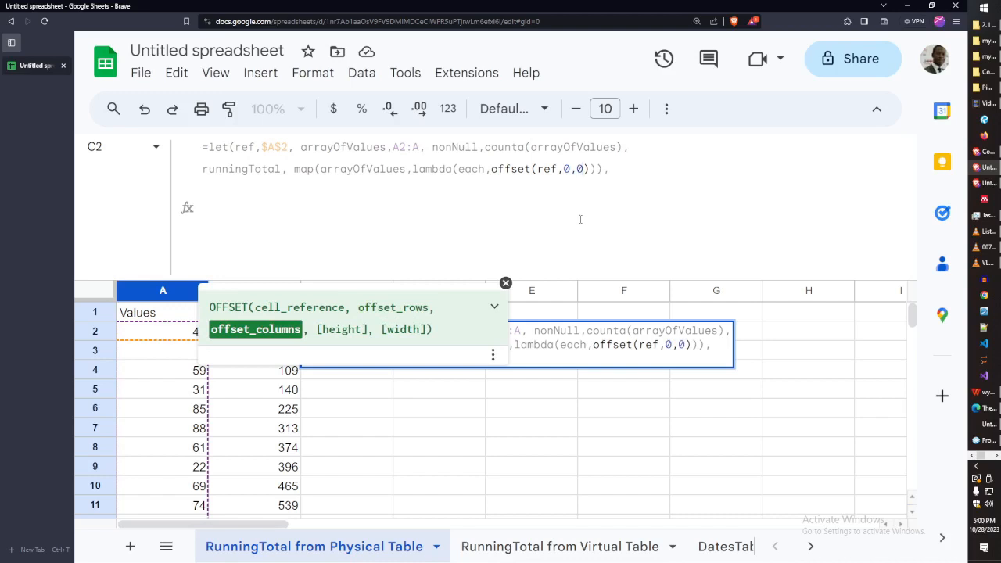
type(",")
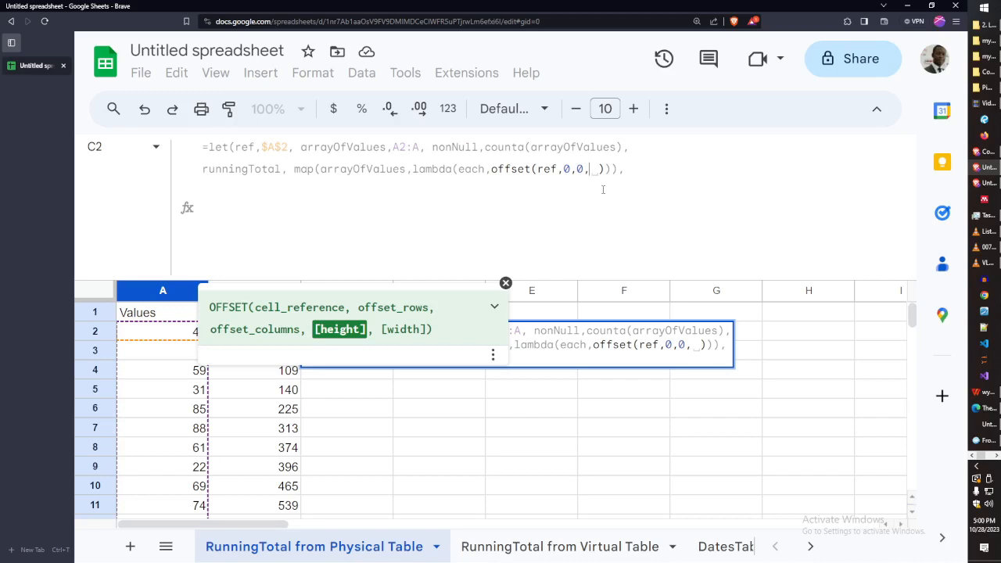
type("row()")
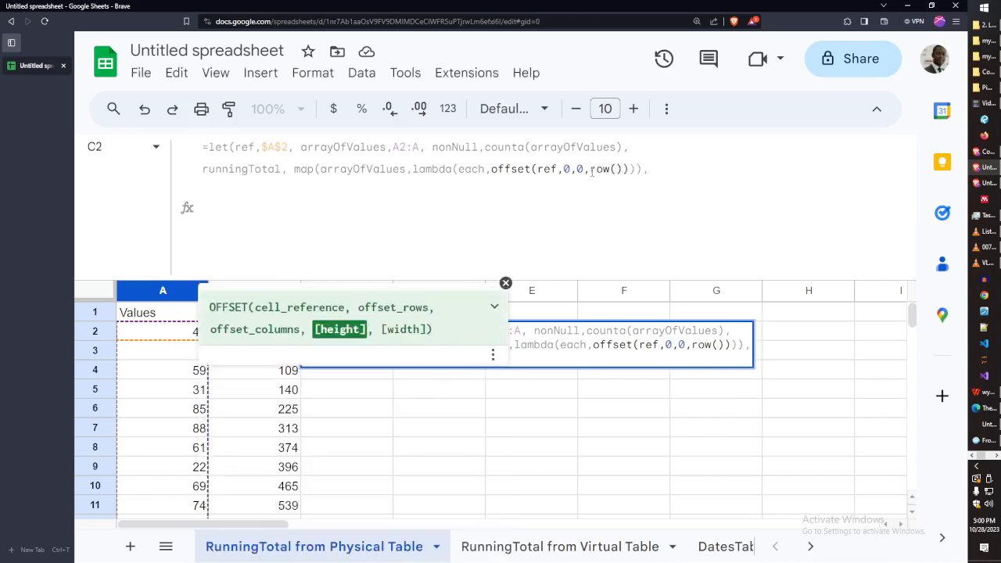
Rename the LAMBDA parameter to eachValue and use it as the argument of the ROW function
left_click_drag(590, 168, 622, 169)
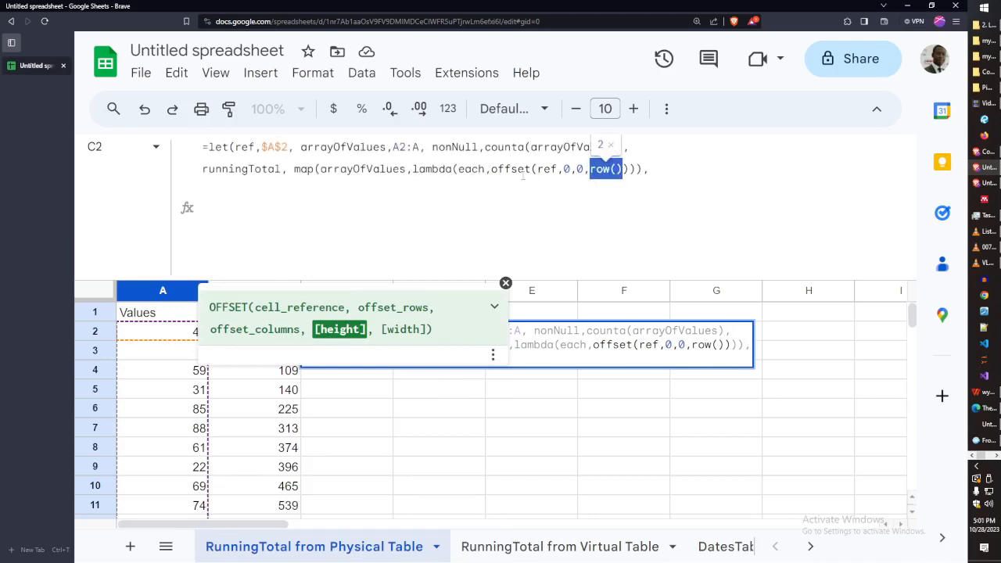
double_click(471, 169)
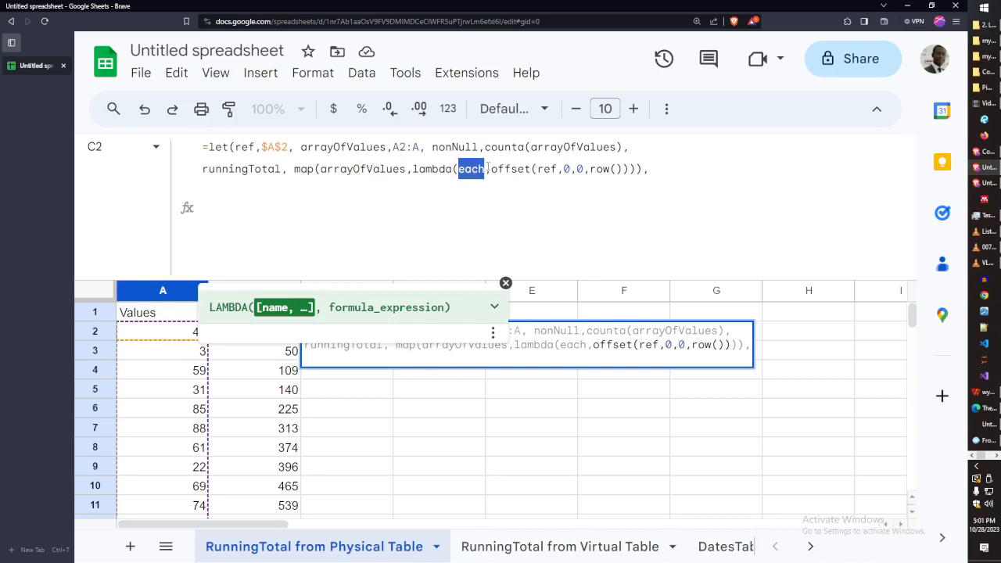
type("eachValue")
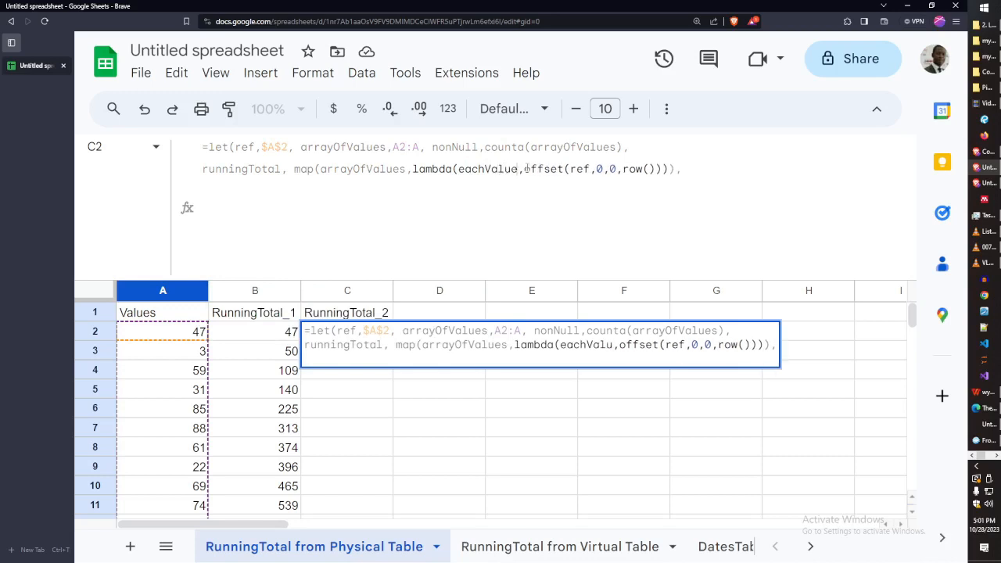
double_click(498, 169)
key("ctrl+c")
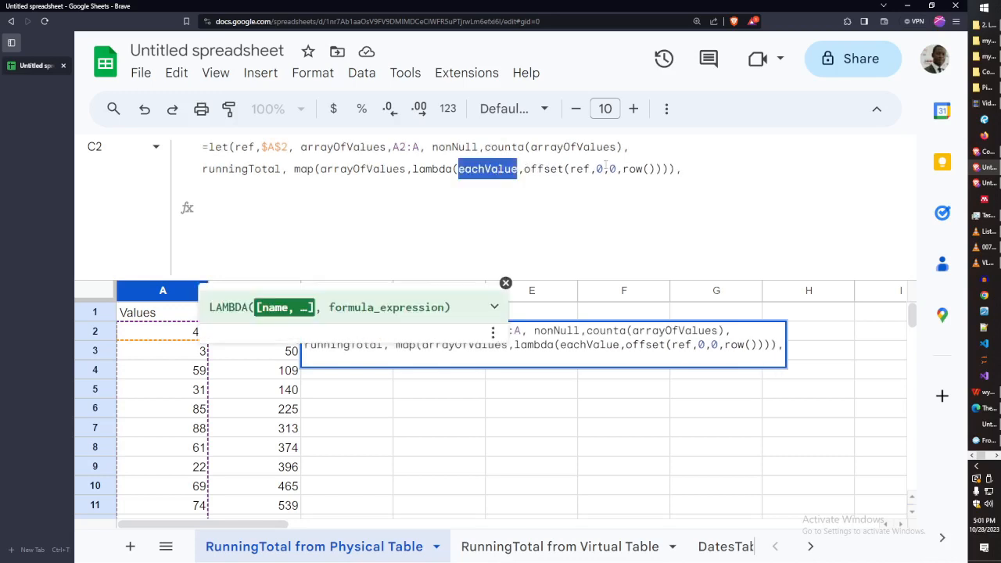
left_click(646, 169)
key("ctrl+v")
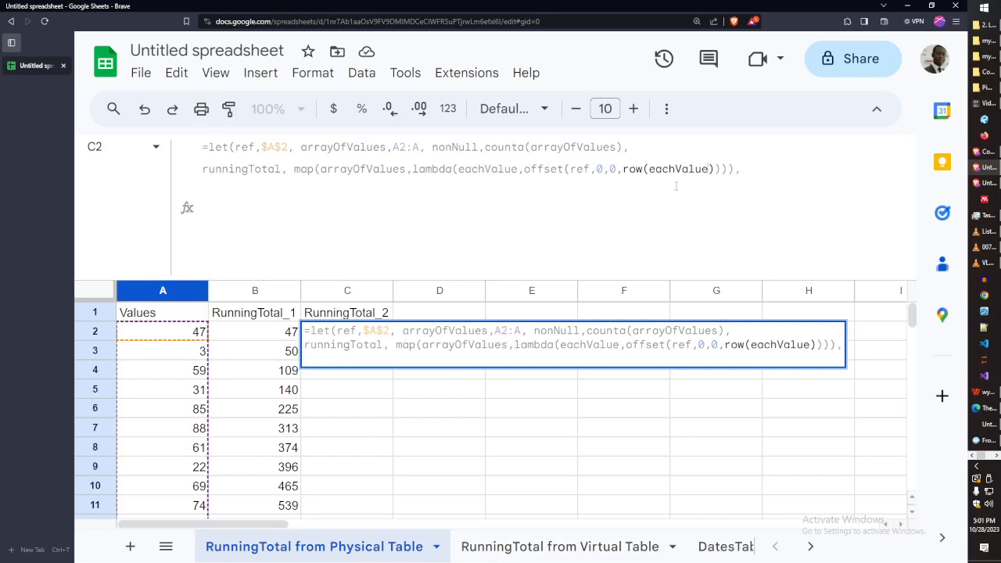
Set the OFFSET function's width argument to 1 after row(eachValue)
left_click(713, 170)
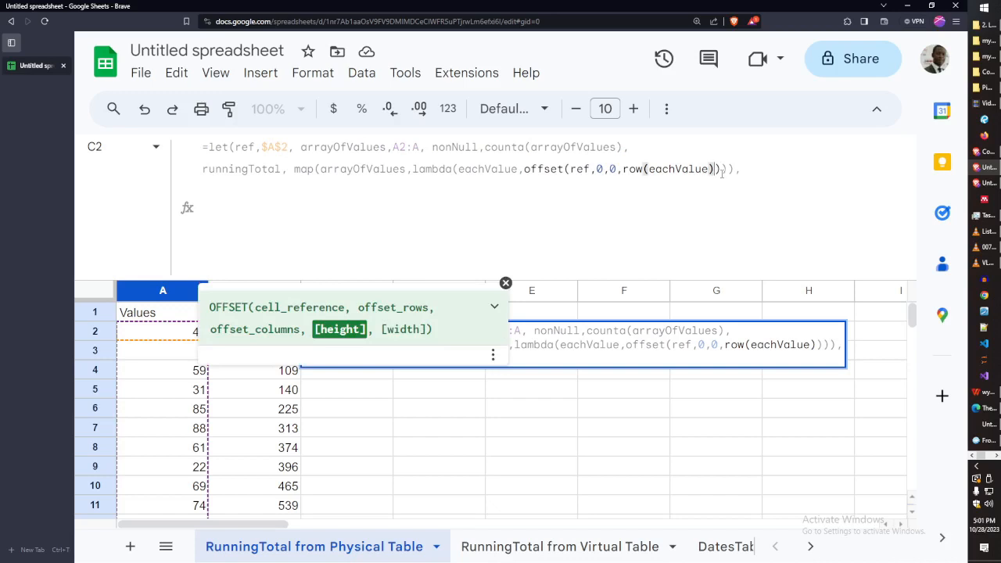
type(", ")
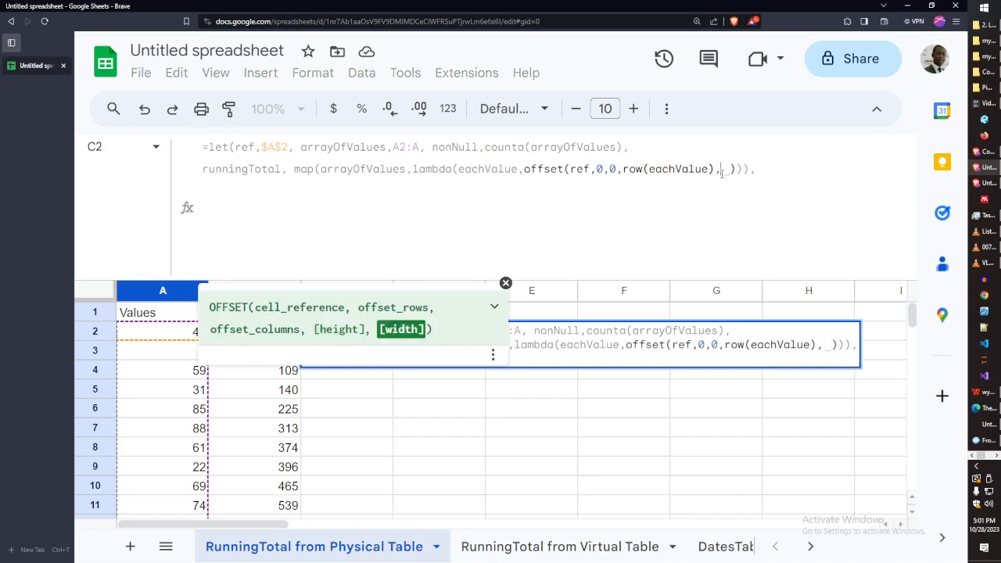
type("1")
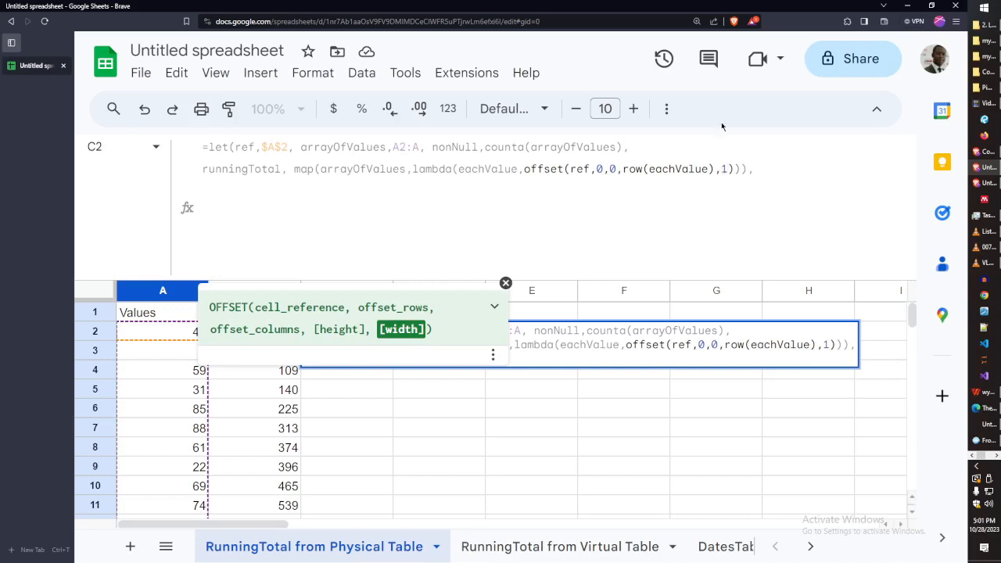
left_click(746, 168)
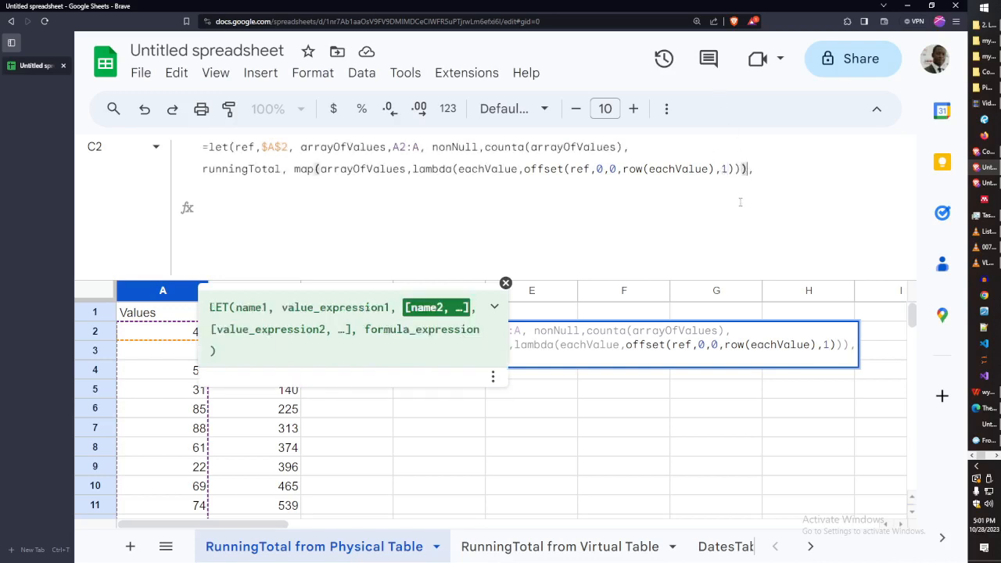
Wrap offset(ref,0,0,row(eachValue),1) in a TRANSPOSE function inside the LAMBDA, adding its closing parenthesis
left_click_drag(523, 168, 733, 173)
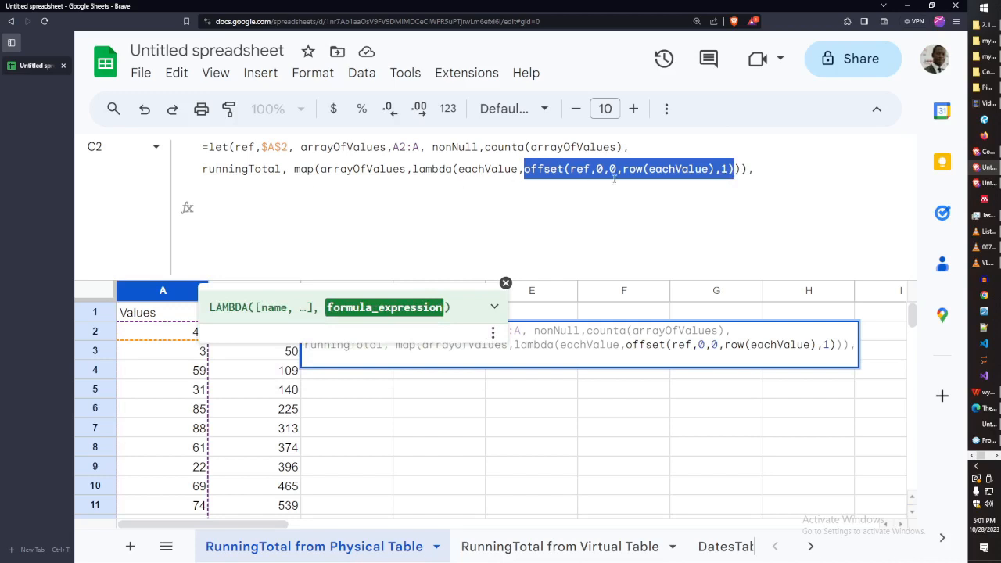
left_click(747, 169)
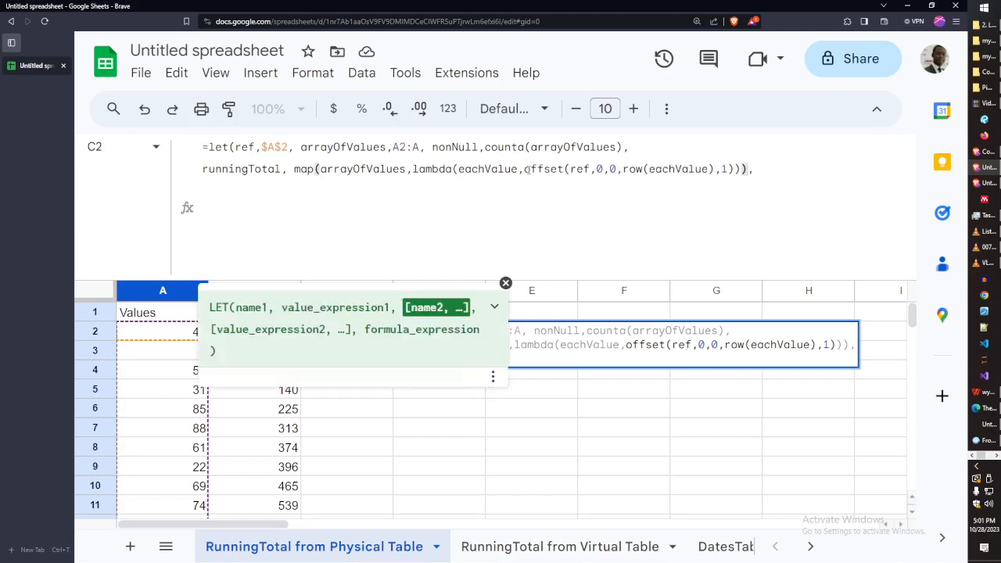
left_click(524, 169)
left_click(775, 173)
left_click(525, 169)
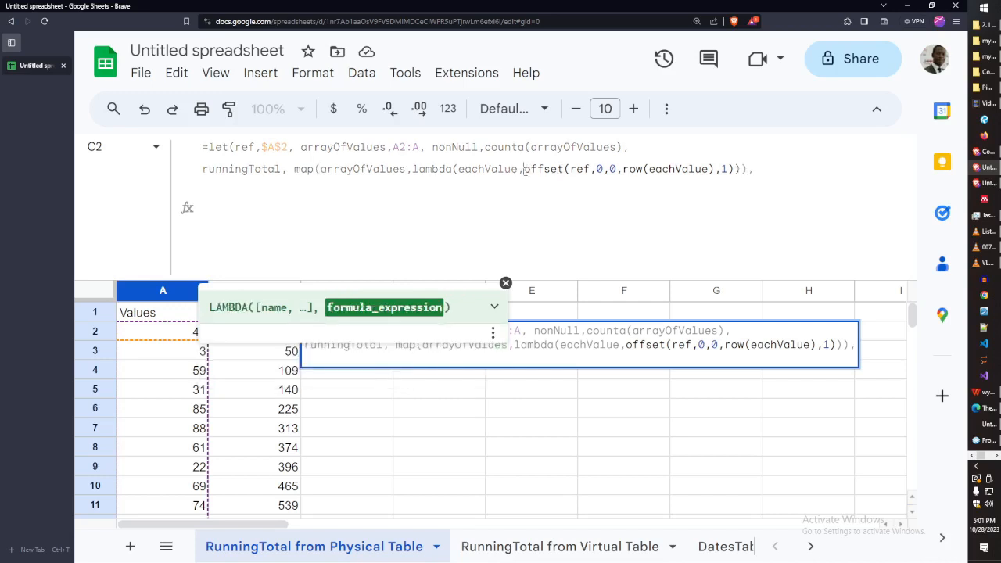
left_click_drag(524, 169, 734, 169)
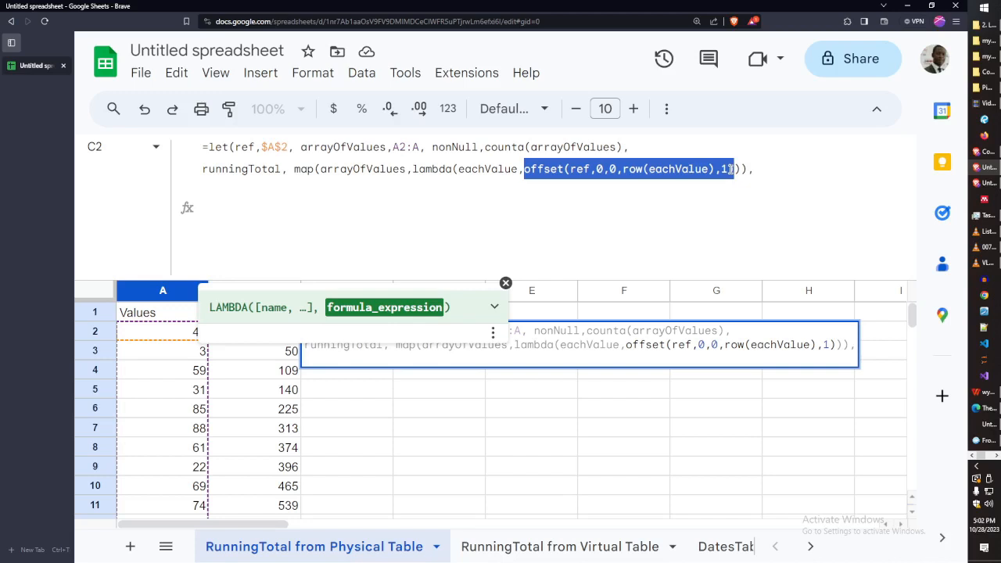
left_click(523, 169)
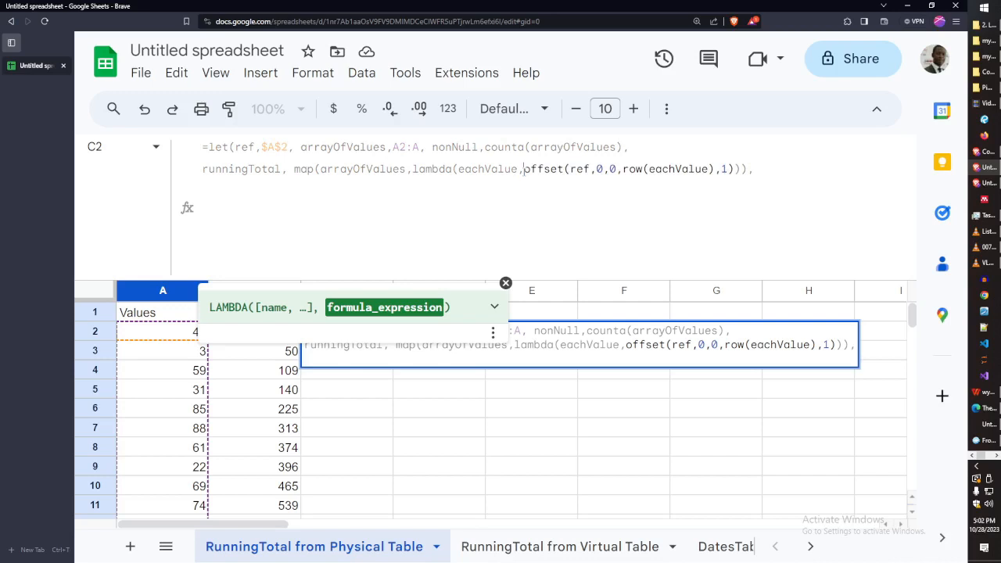
type("transpo")
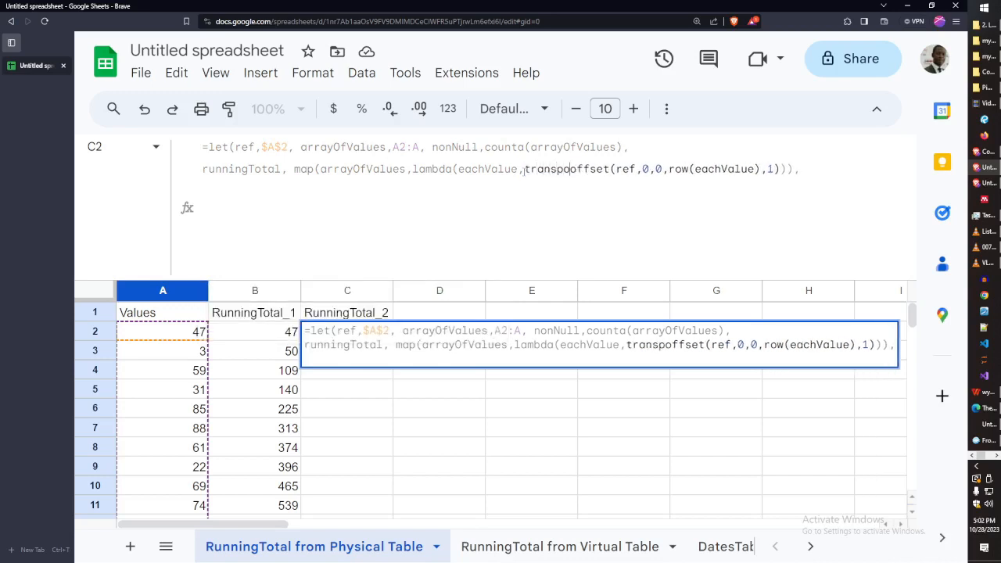
type("se(")
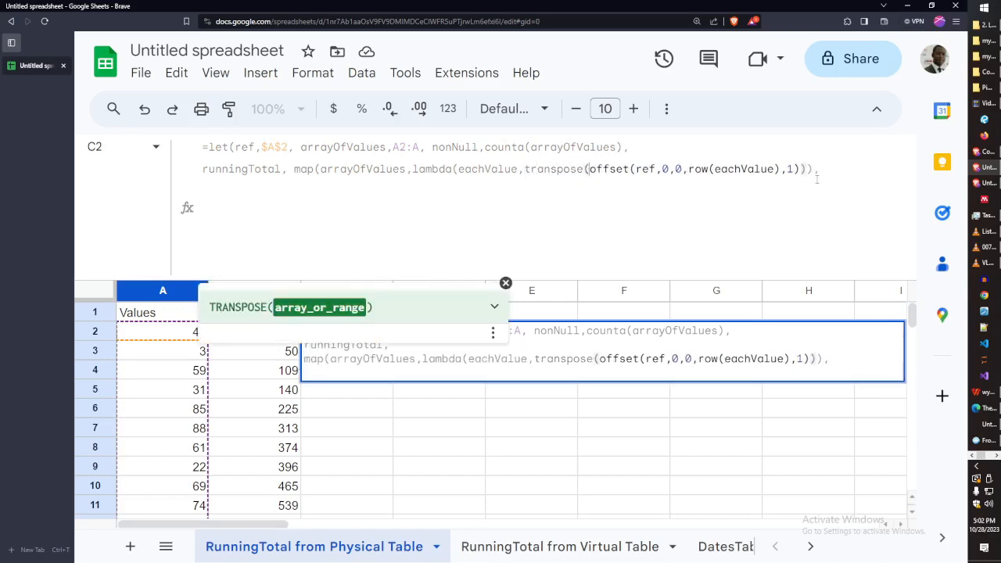
left_click(813, 169)
type(")")
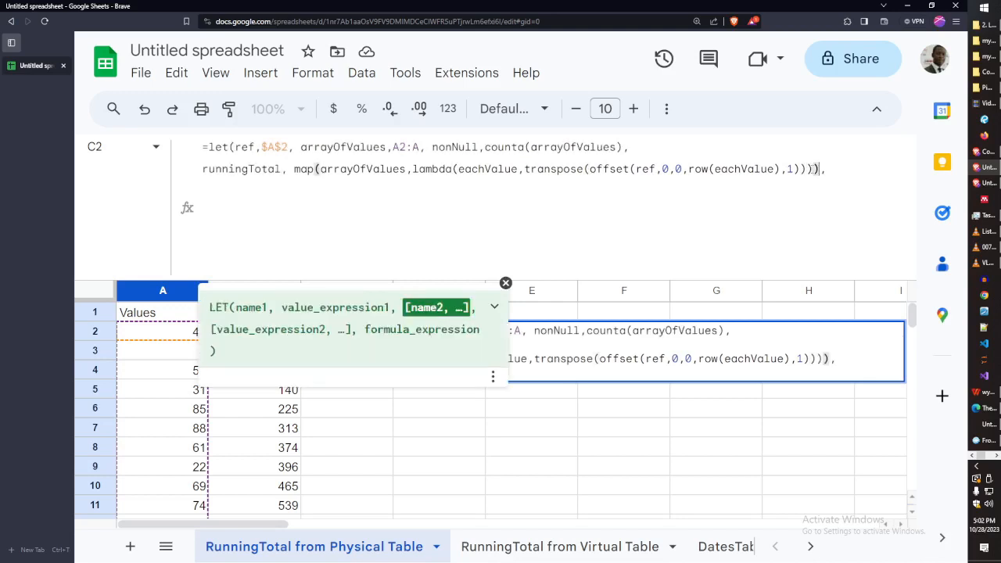
Return runningTotal as the LET's formula expression on a new line, close the LET and commit the formula in C2
double_click(249, 170)
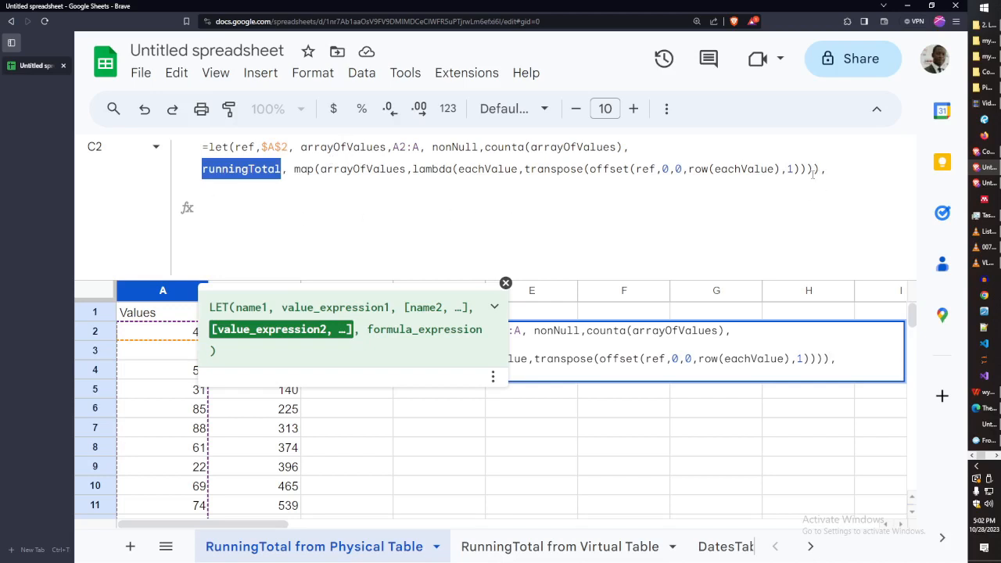
left_click(866, 175)
key("ctrl+Return")
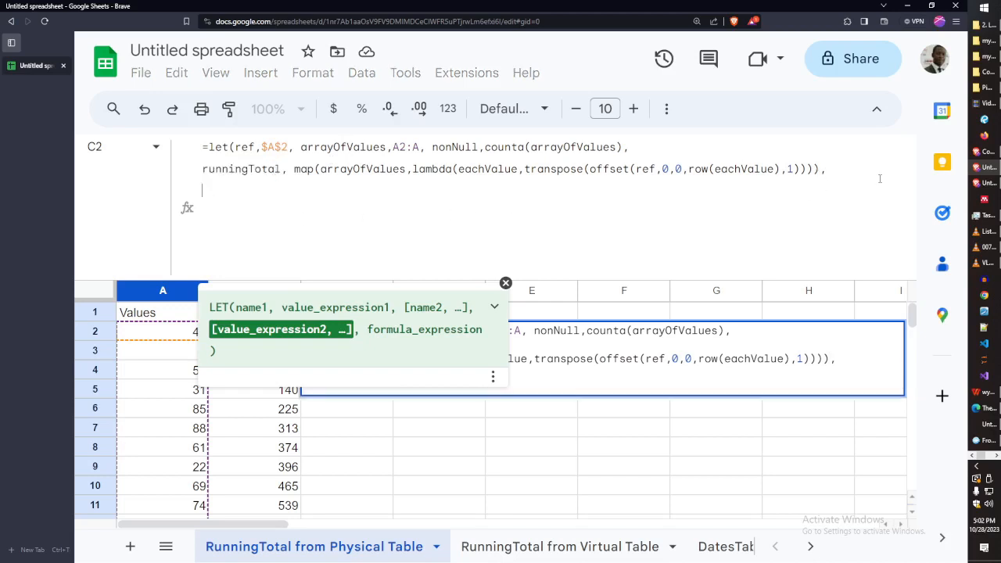
type("runningTotal)")
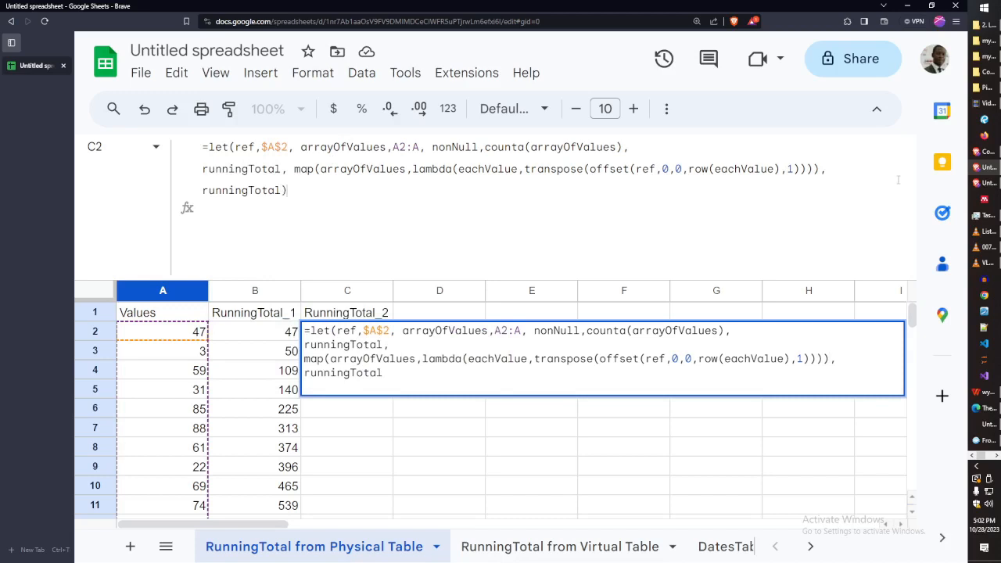
key("Tab")
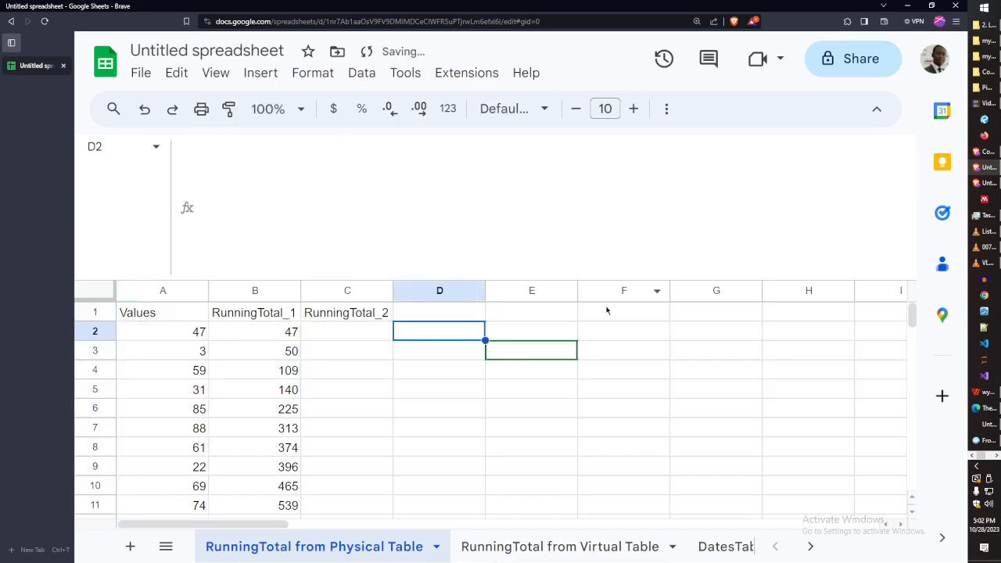
Check the error on C2, clear the contents of columns K to P, and return to cell A1
left_click(349, 336)
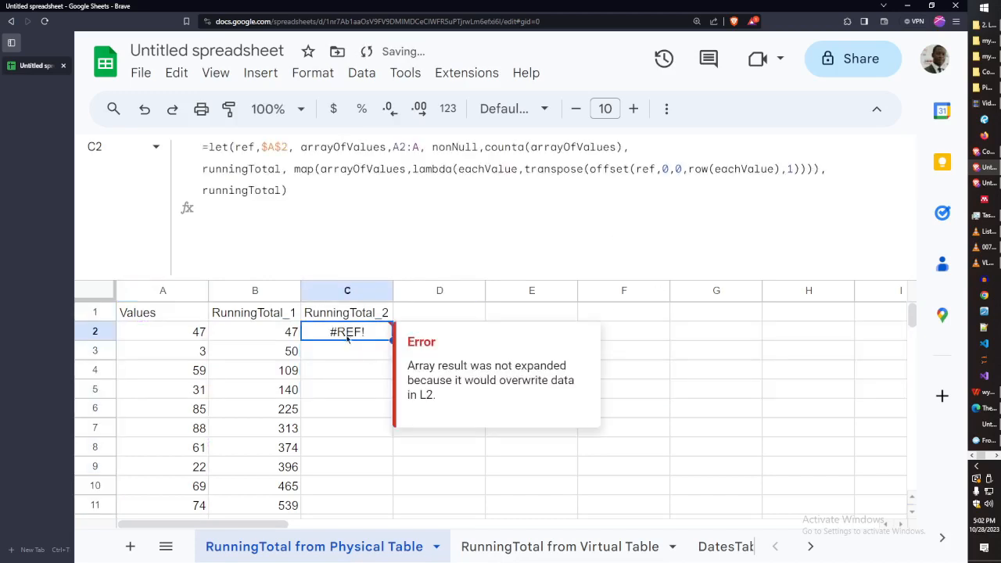
left_click(372, 358)
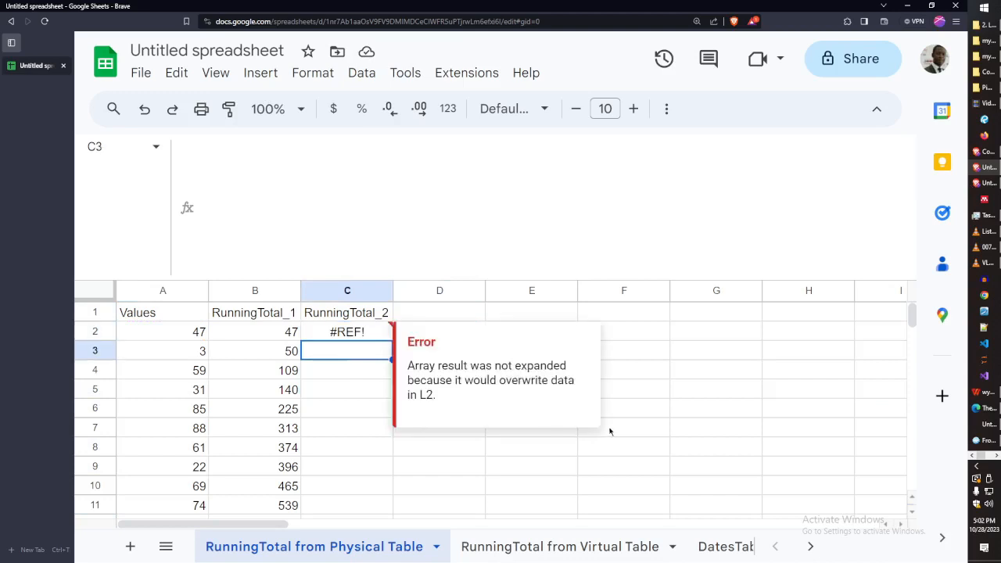
scroll(632, 432, "right", 2)
scroll(631, 432, "left", 2)
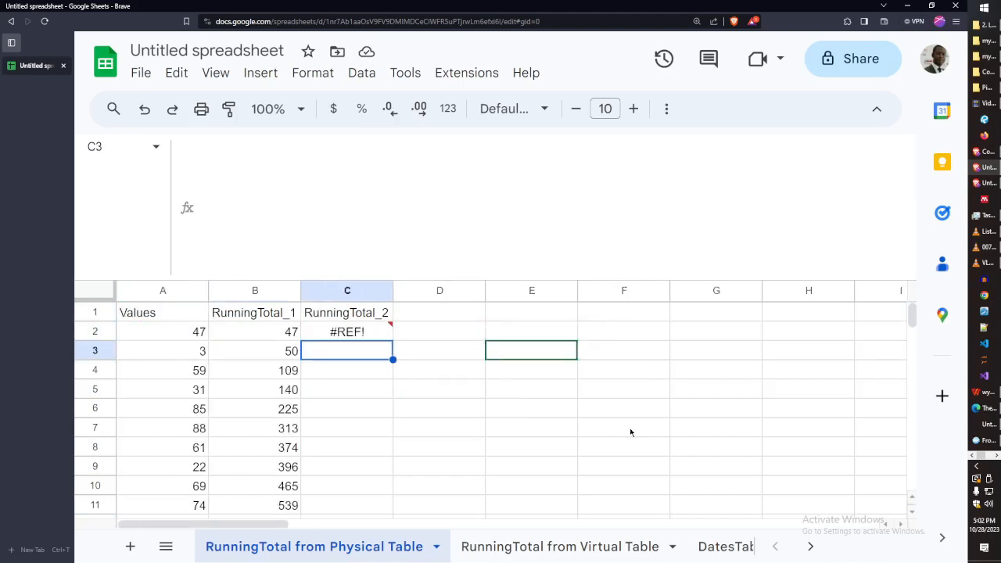
left_click(341, 336)
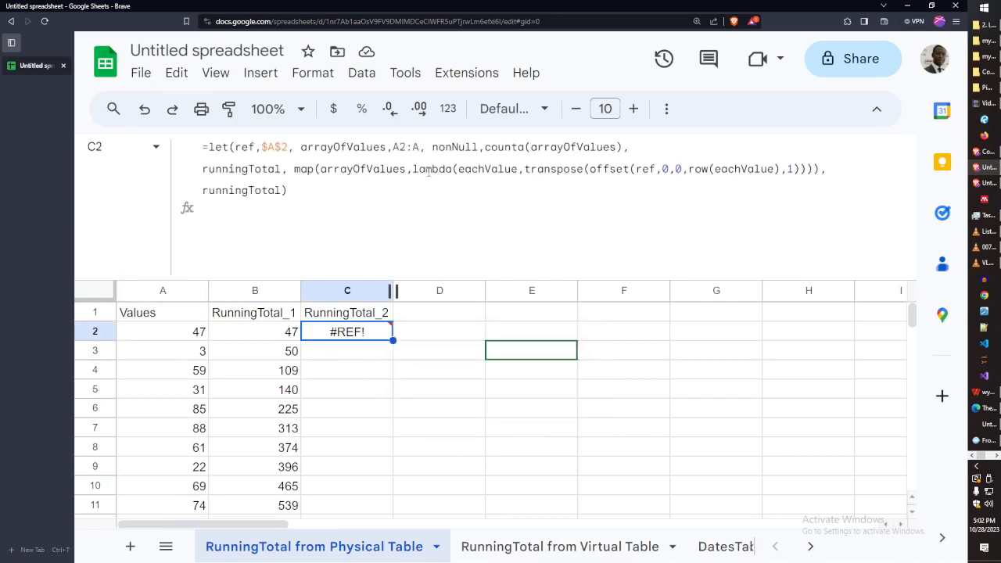
scroll(530, 429, "right", 3)
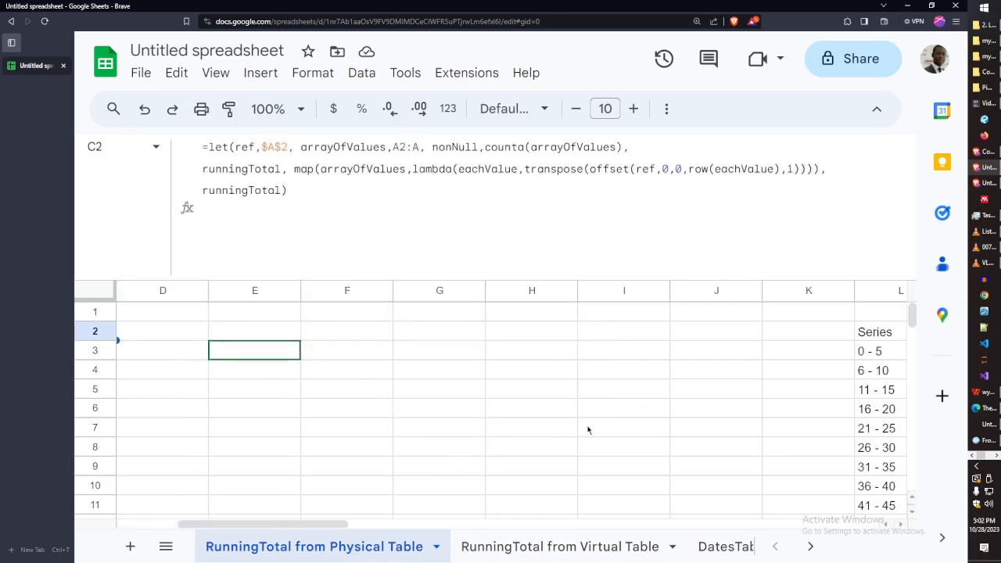
left_click_drag(796, 295, 883, 313)
key("Delete")
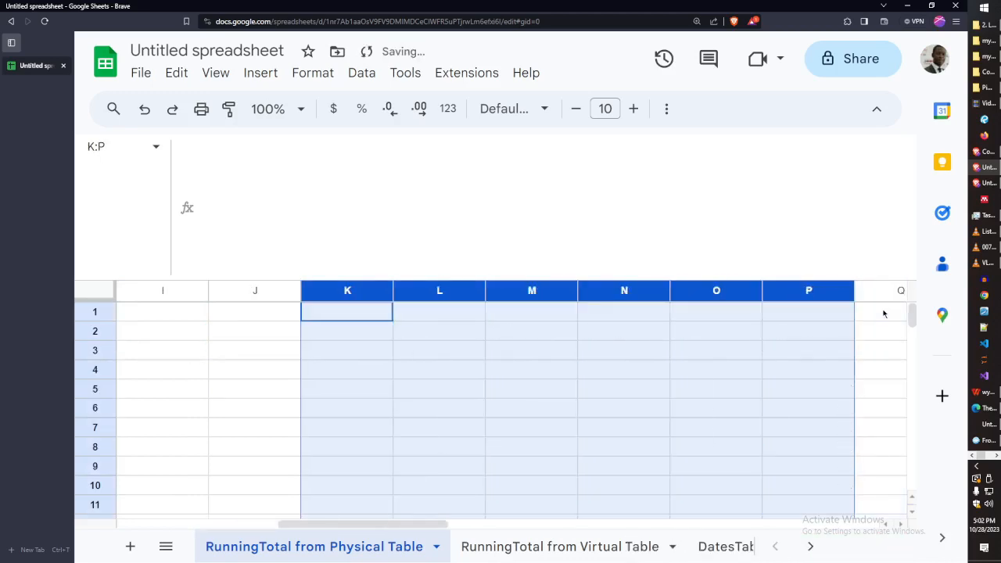
key("ctrl+Home")
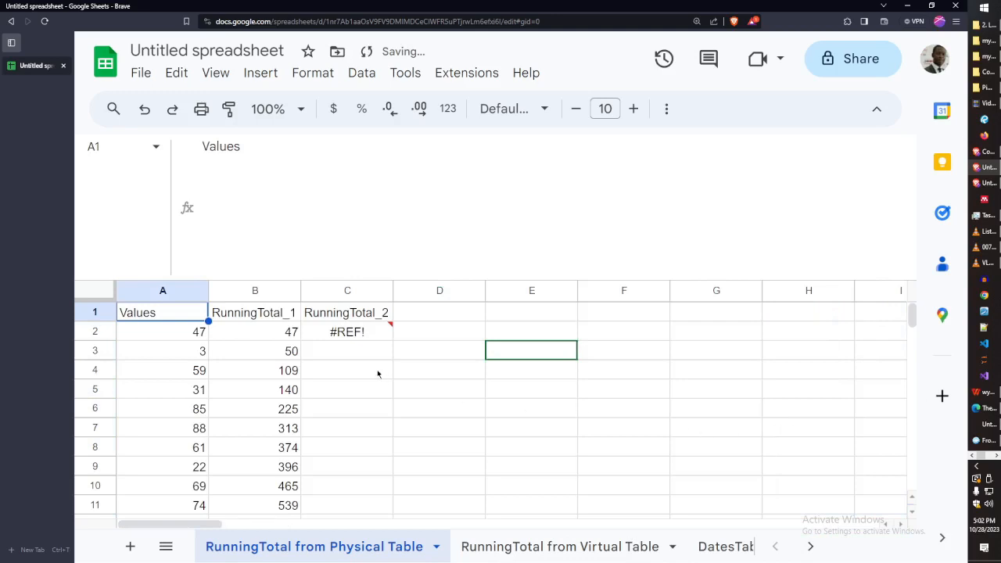
Examine the expanded arrays in rows 2 to 4 from column C onward, checking the sums of C2:D2, C3:E3 and C4:F4
mouse_move(365, 333)
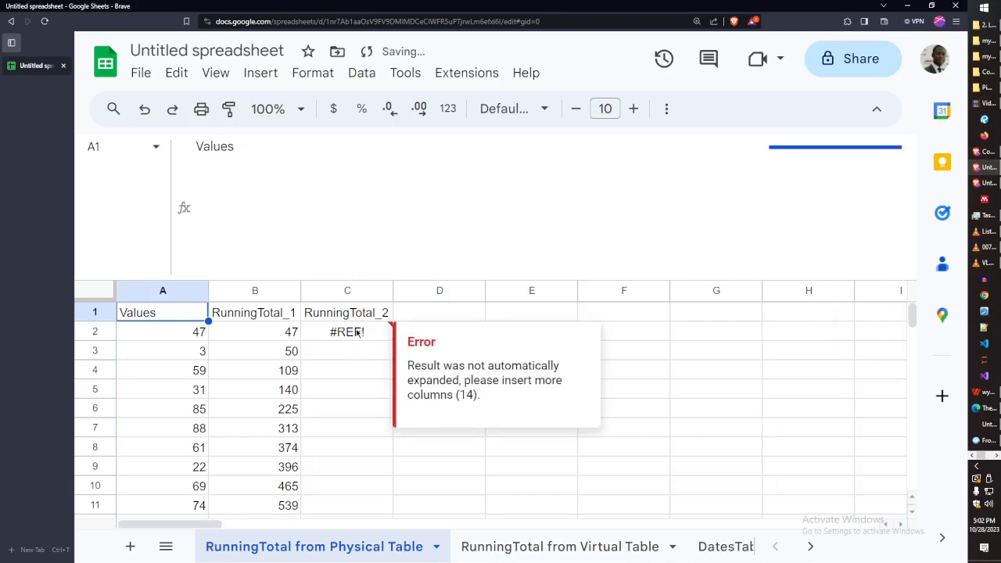
left_click(366, 351)
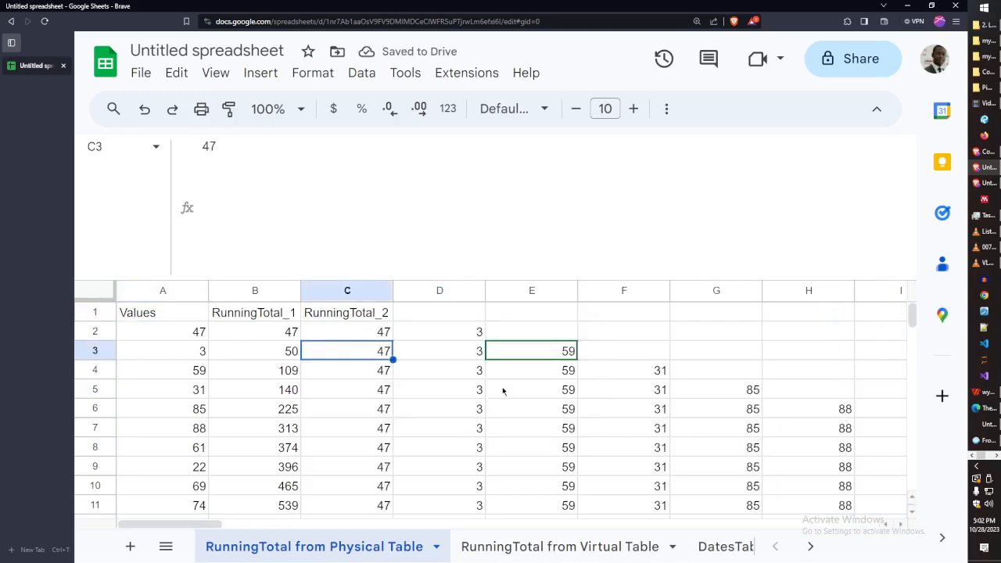
left_click(365, 338)
left_click_drag(364, 337, 439, 341)
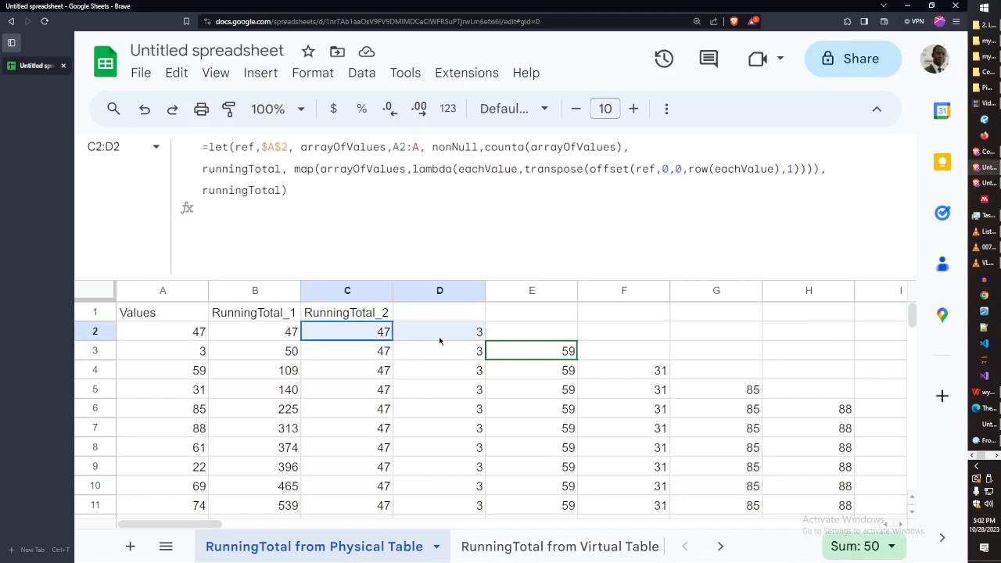
left_click(358, 336)
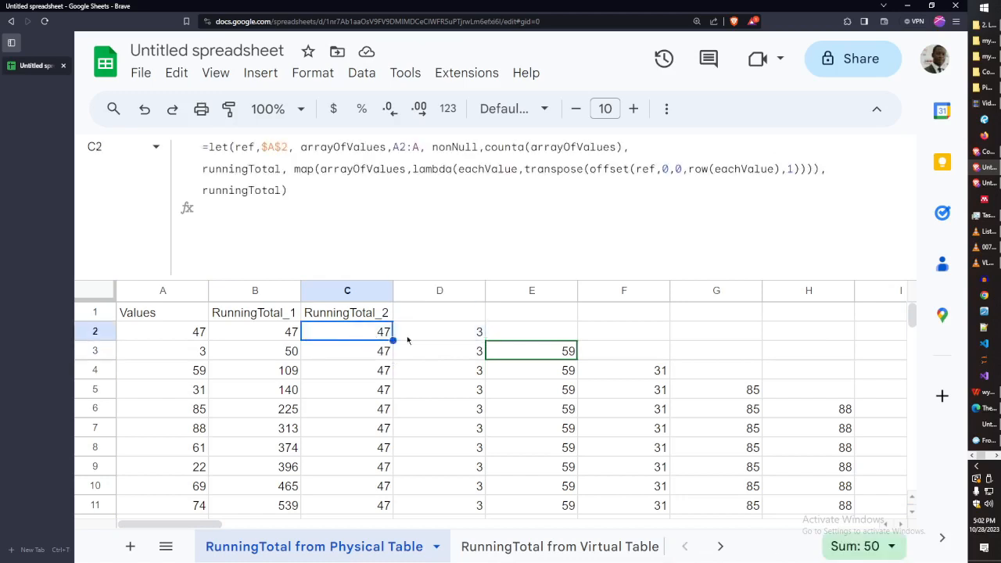
left_click(462, 339)
left_click(341, 361)
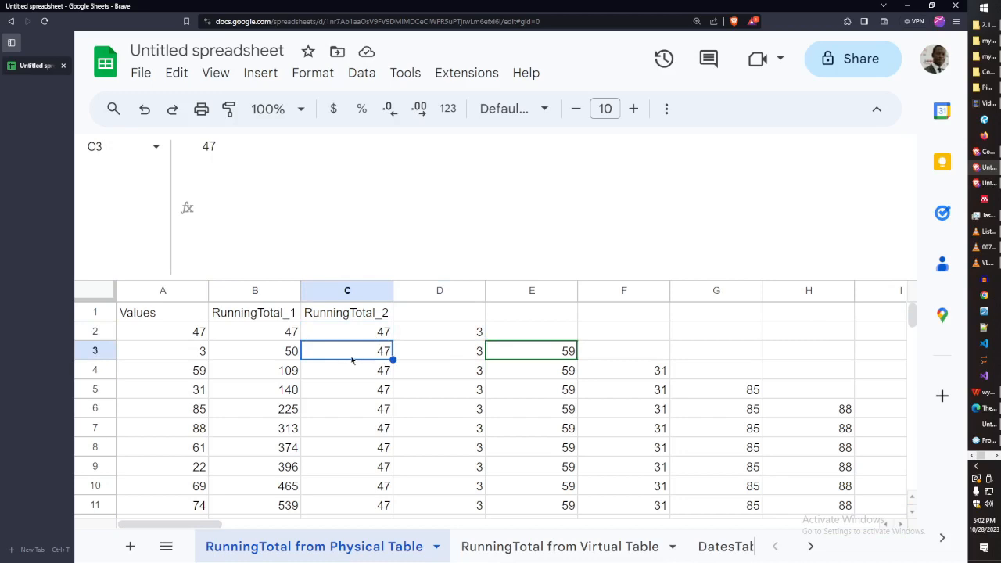
left_click_drag(351, 359, 568, 354)
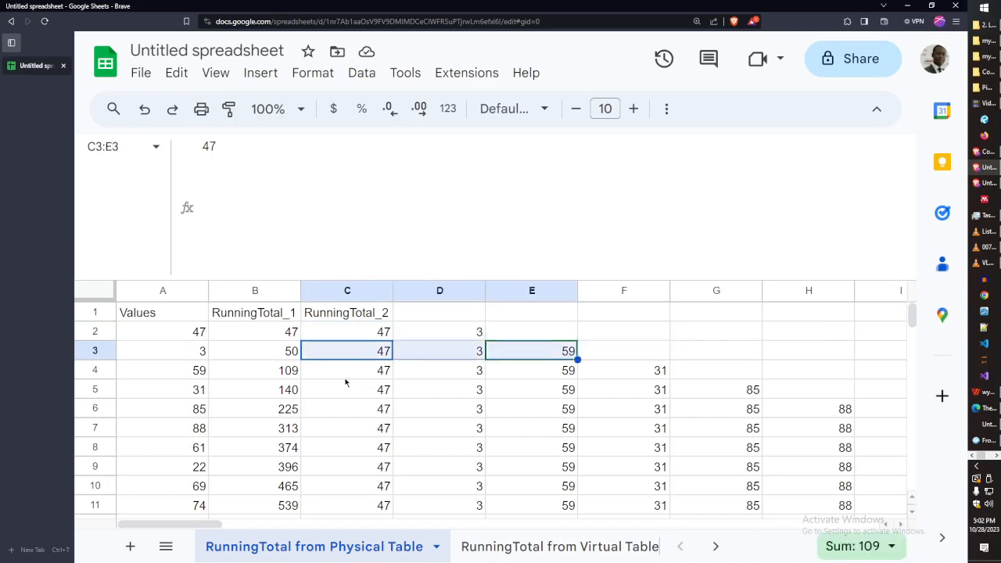
left_click_drag(352, 375, 648, 380)
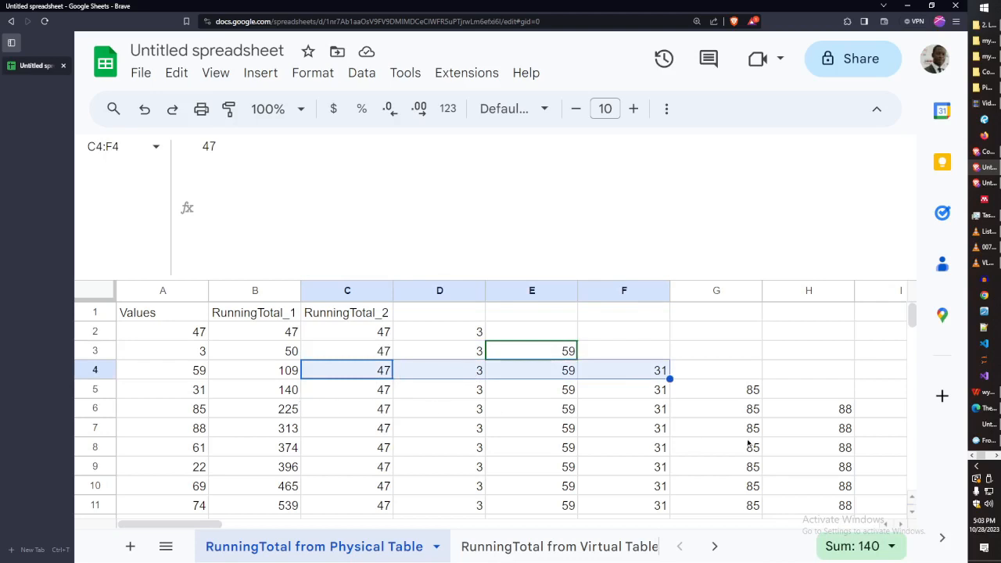
Replace TRANSPOSE with SUM in the C2 formula, commit it, and compare the result with A2 and B2
left_click(377, 335)
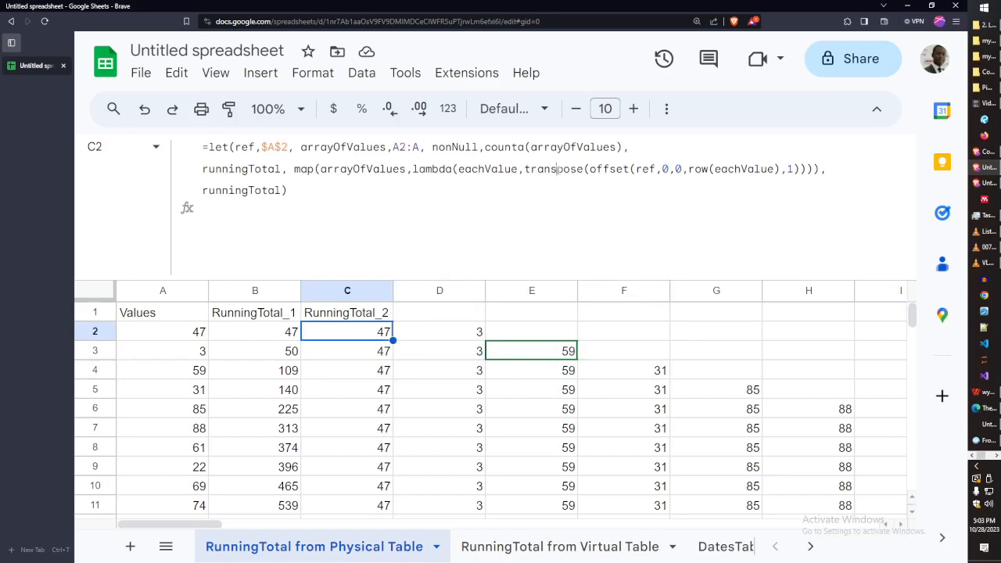
double_click(556, 169)
type("sum")
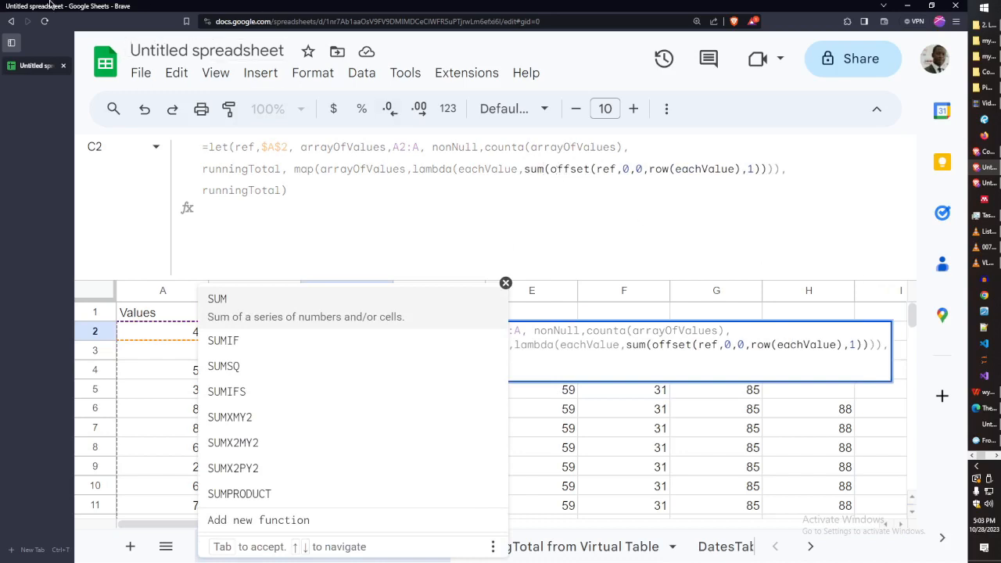
left_click(297, 190)
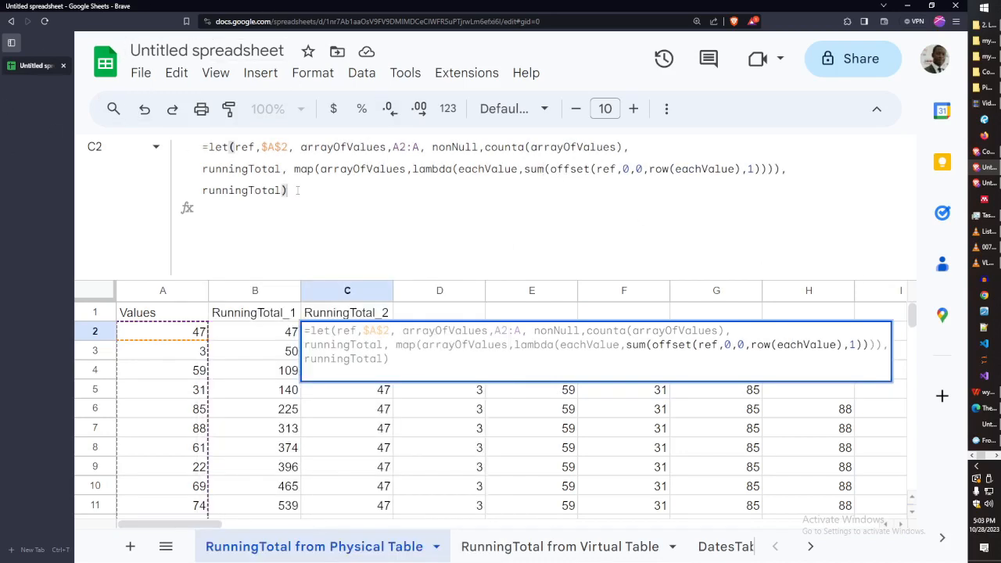
key("Return")
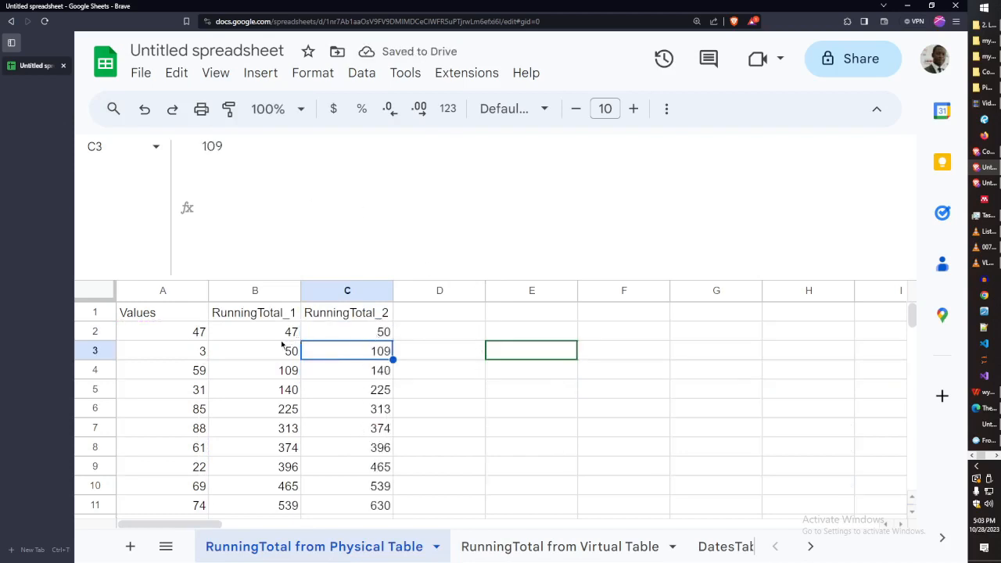
left_click(198, 335)
left_click(254, 338)
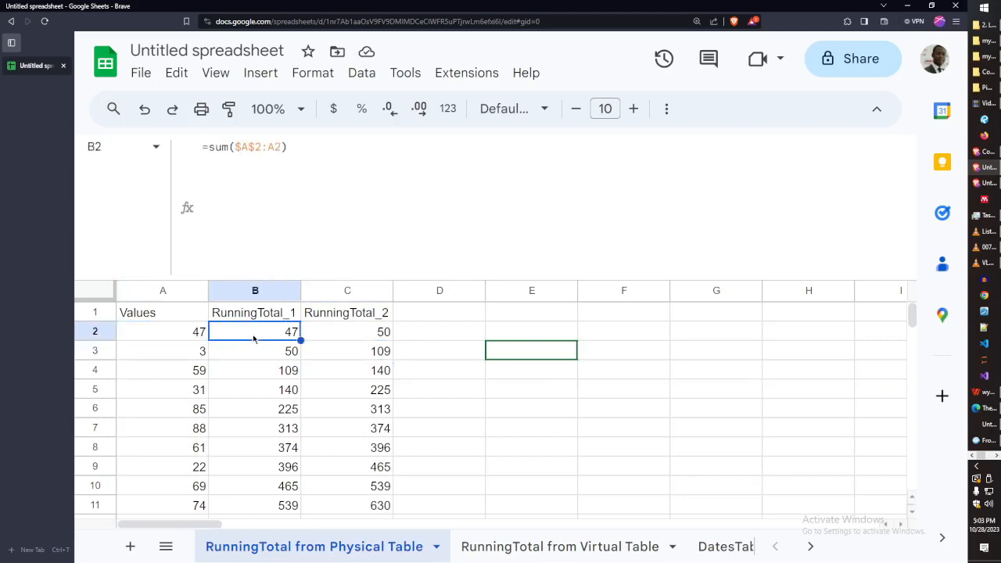
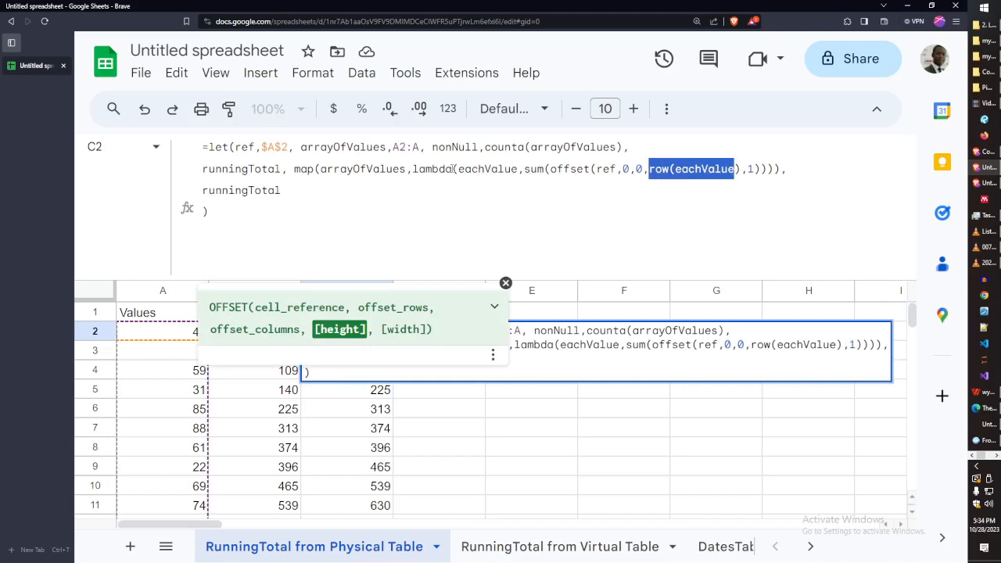
Subtract 1 from row(eachValue) in the OFFSET function's height argument of the C2 formula
double_click(490, 168)
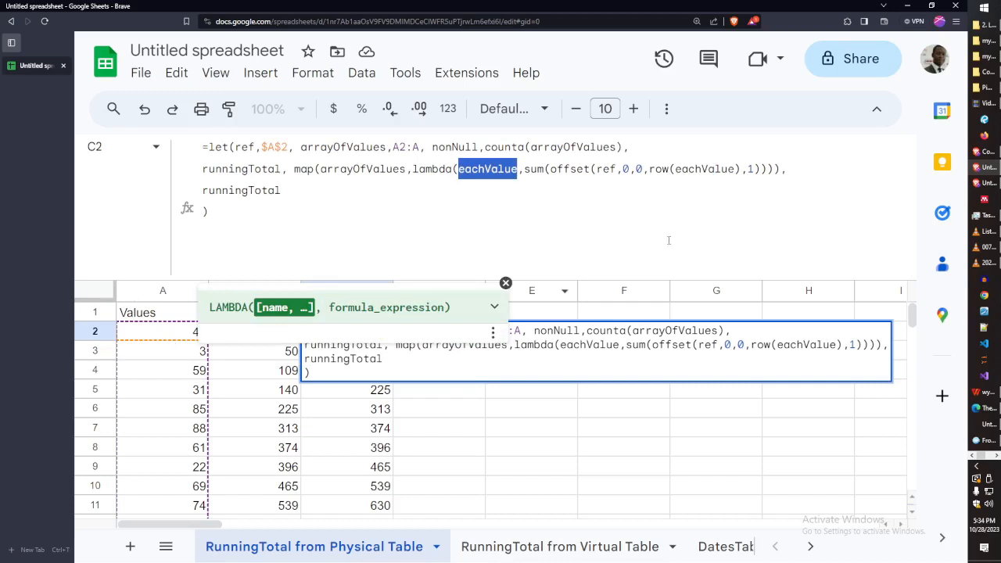
left_click(649, 168)
left_click_drag(649, 169, 740, 169)
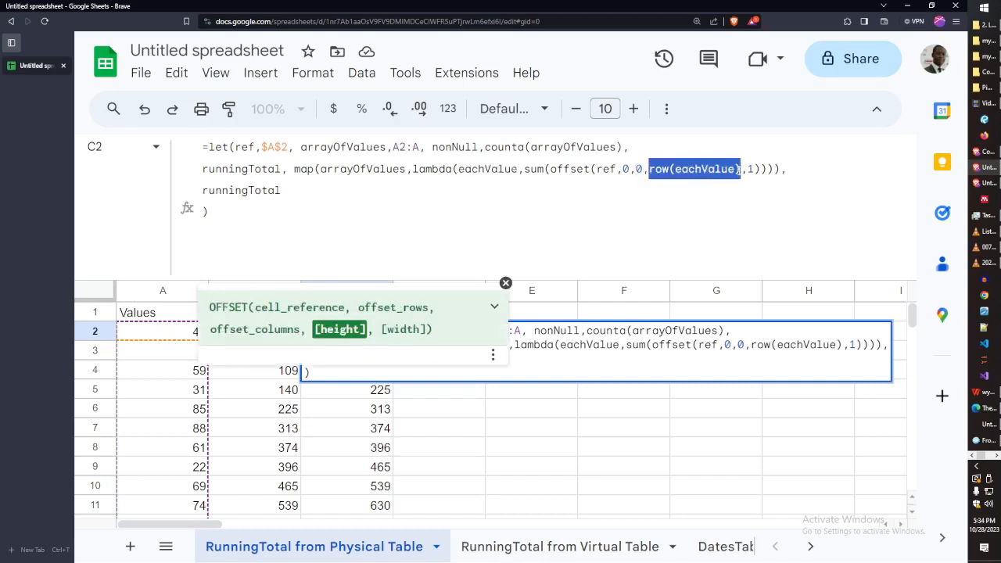
left_click(760, 172)
type("-1")
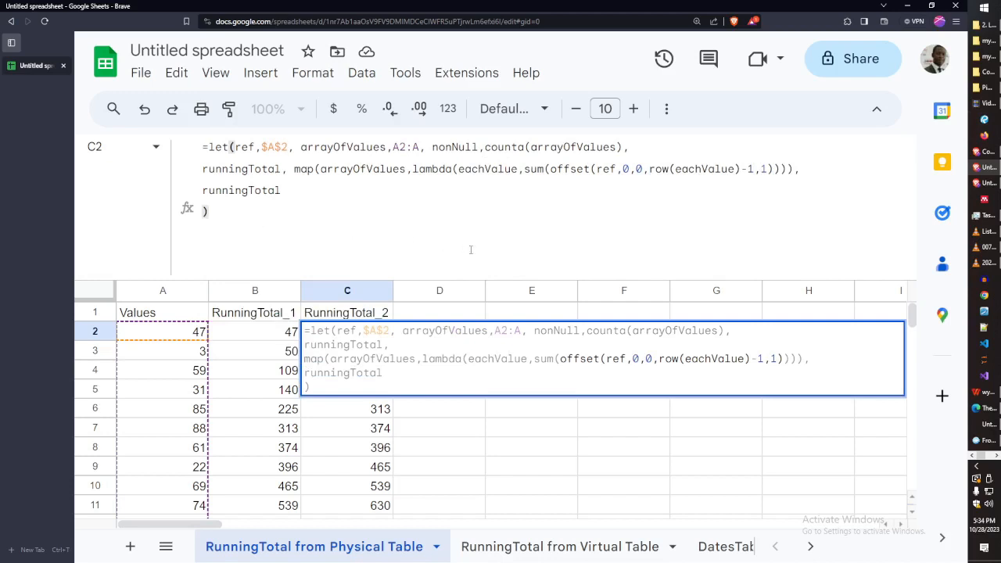
Commit the corrected C2 formula and compare the RunningTotal_2 results in C2:C9 with RunningTotal_1
key("Tab")
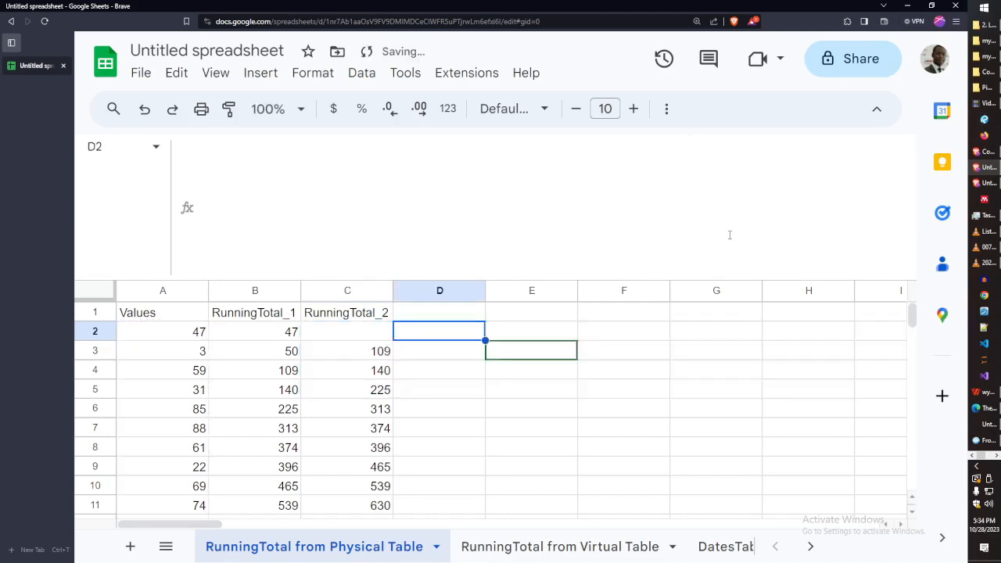
left_click_drag(366, 341, 362, 460)
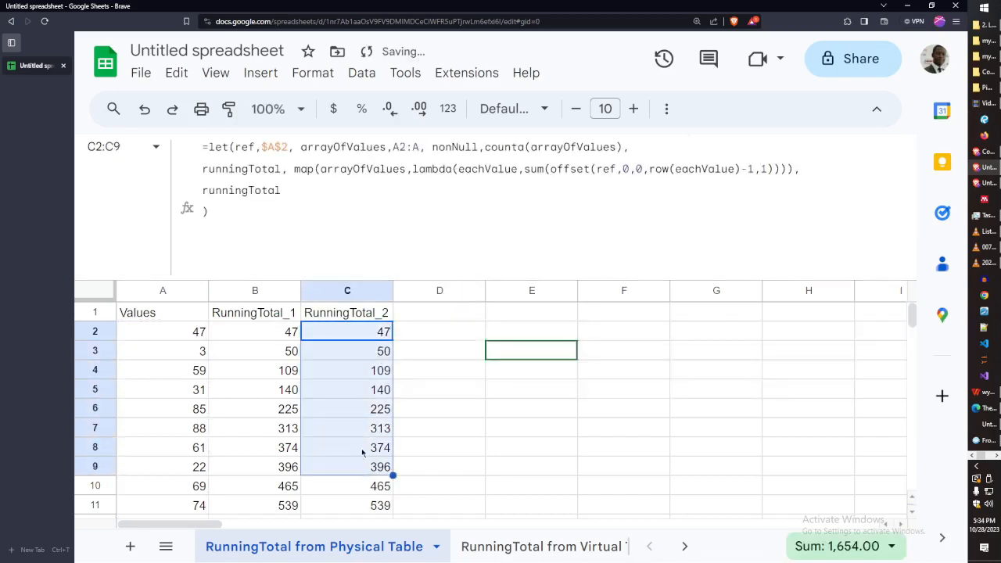
left_click(358, 340)
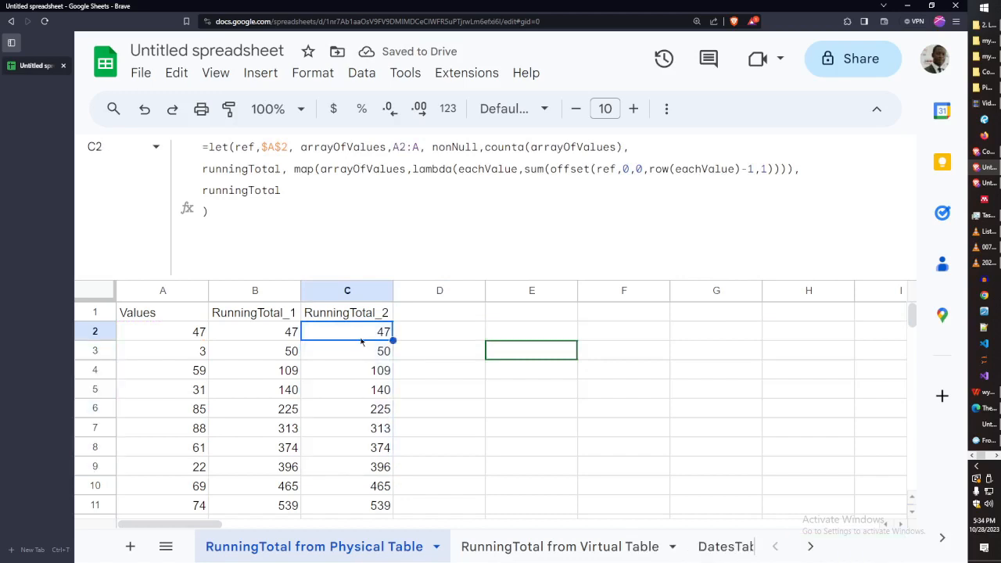
Check where columns B and C end, comparing the last running totals in row 51 with cell A51
key("ctrl+Down")
key("Left")
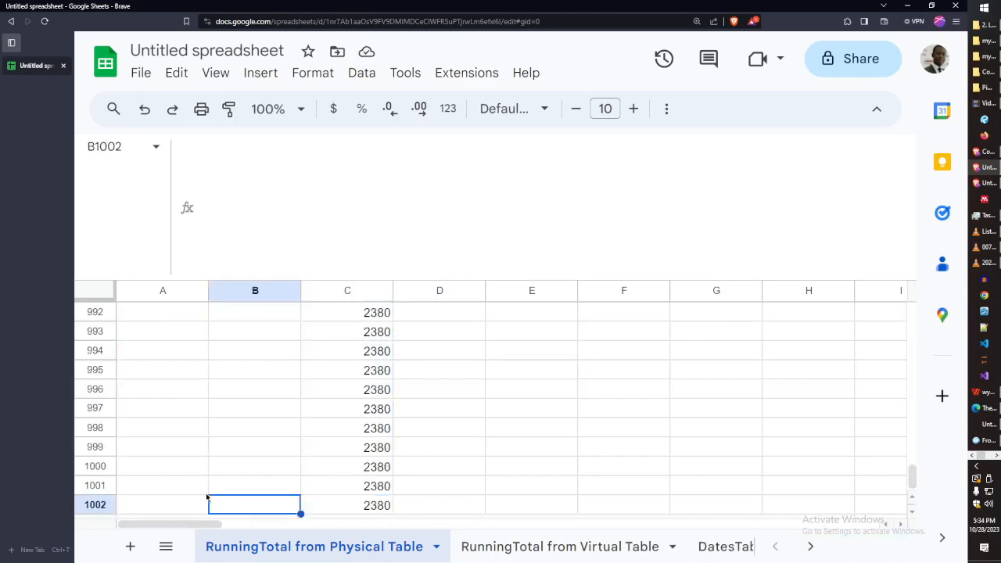
key("ctrl+Up")
scroll(232, 424, "up", 1)
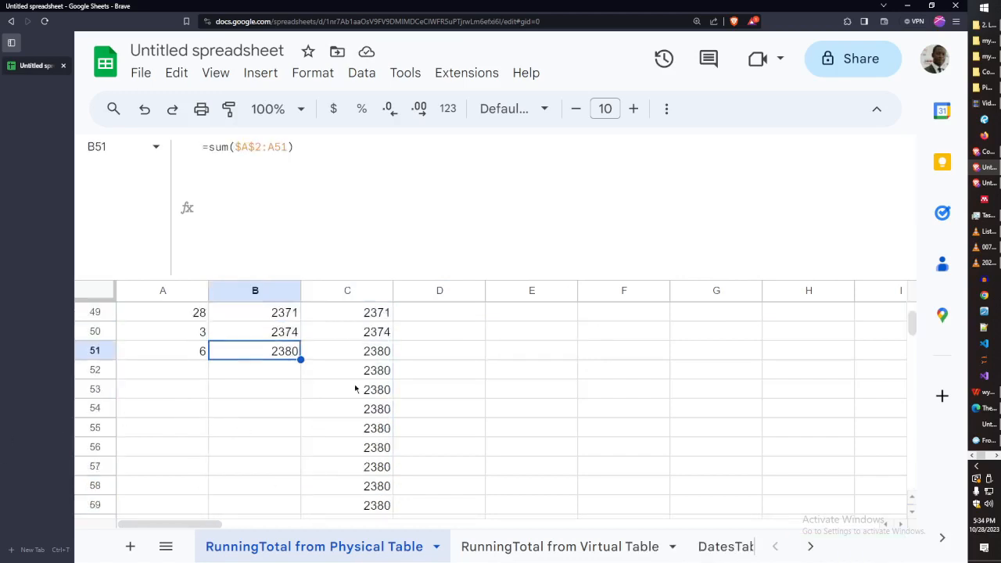
left_click(333, 356)
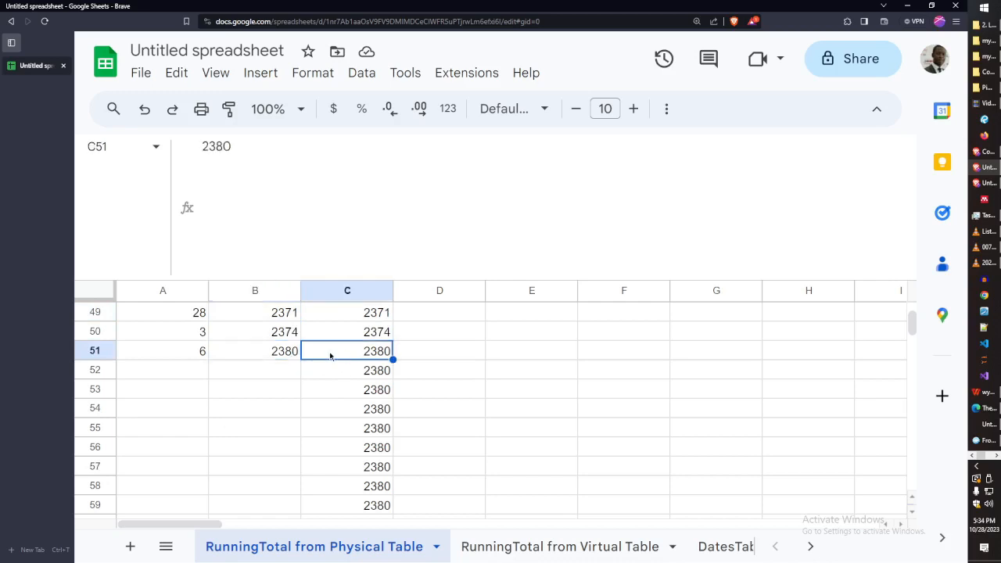
left_click(180, 356)
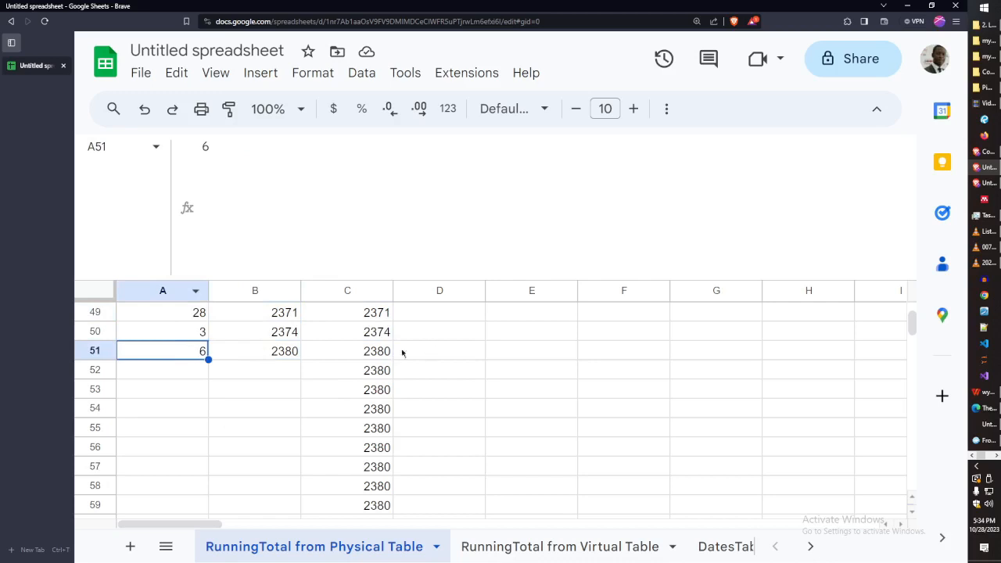
left_click(367, 358)
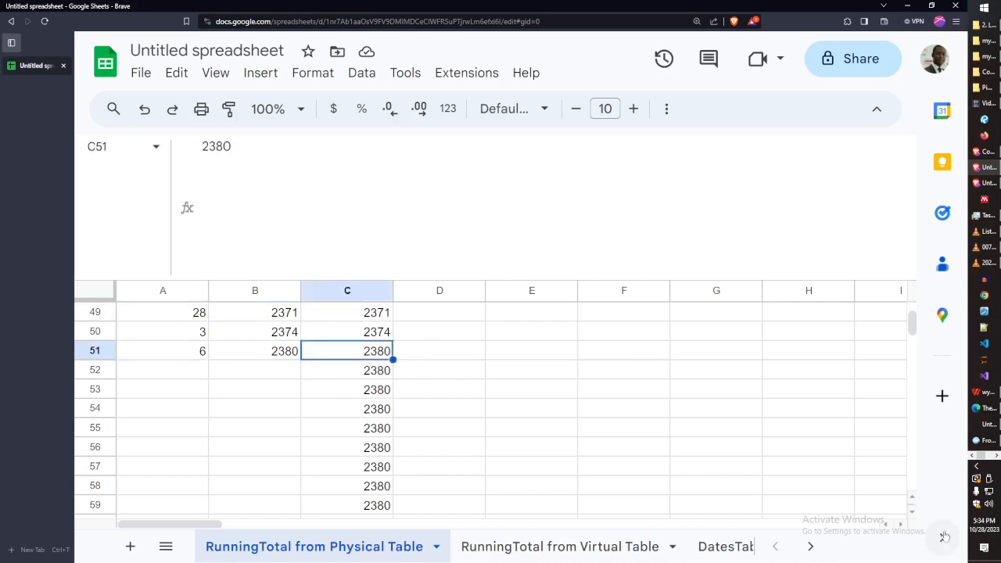
Examine the extra totals in C52:C55 beside the empty cells of columns A and B, and return to the top of column C
left_click(338, 370)
key("shift+Down")
key("shift+Down")
key("shift+Down")
key("shift+Down")
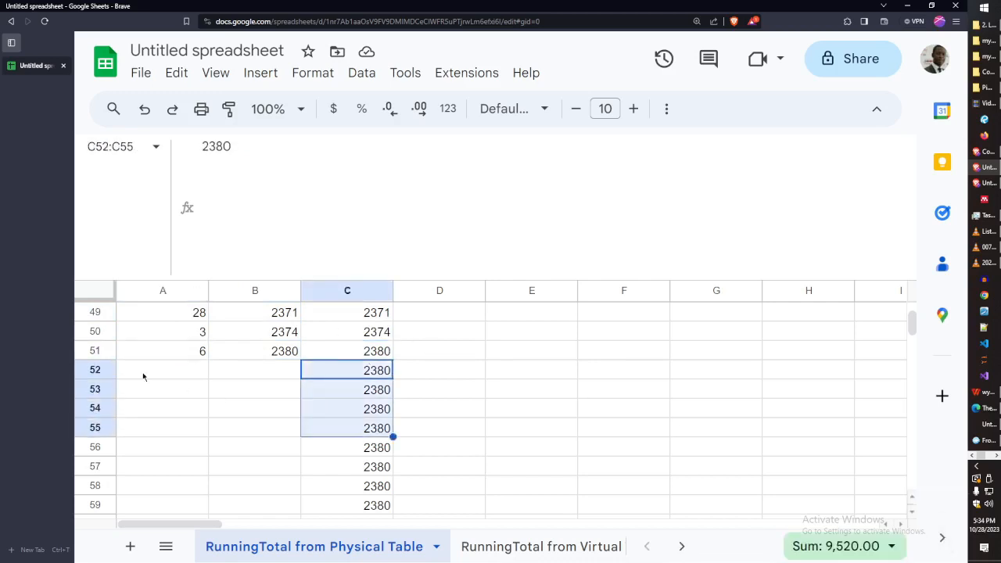
left_click_drag(156, 352, 371, 370)
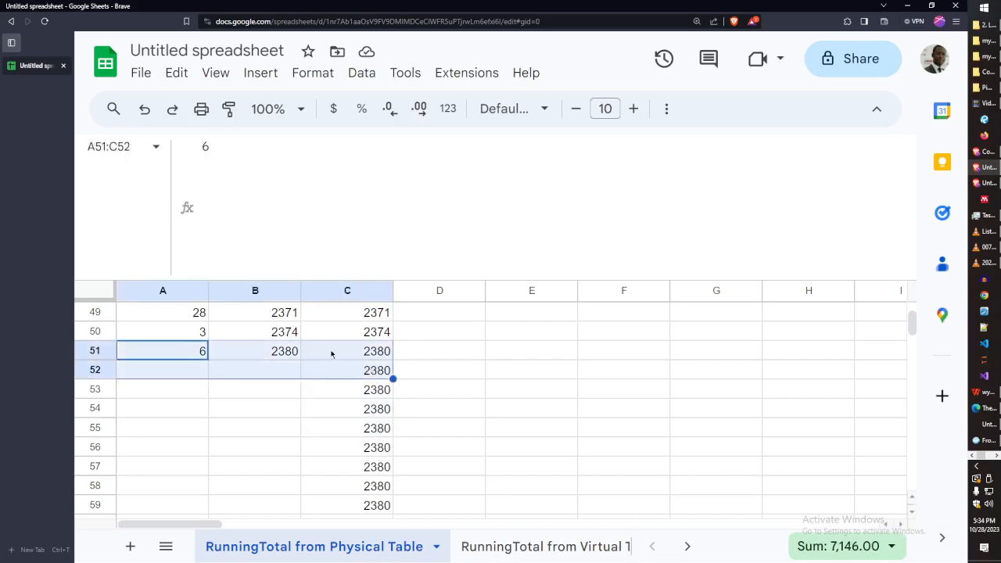
left_click(341, 357)
key("ctrl+Up")
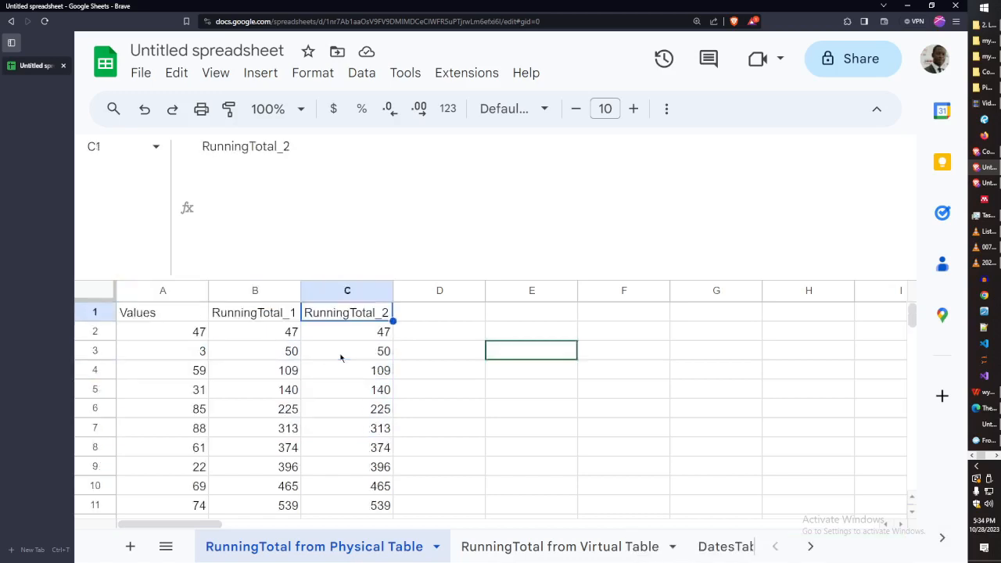
Inspect the open-ended A2:A range in the C2 formula without changing it, and locate the last filled row of column A
left_click(286, 336)
left_click(358, 325)
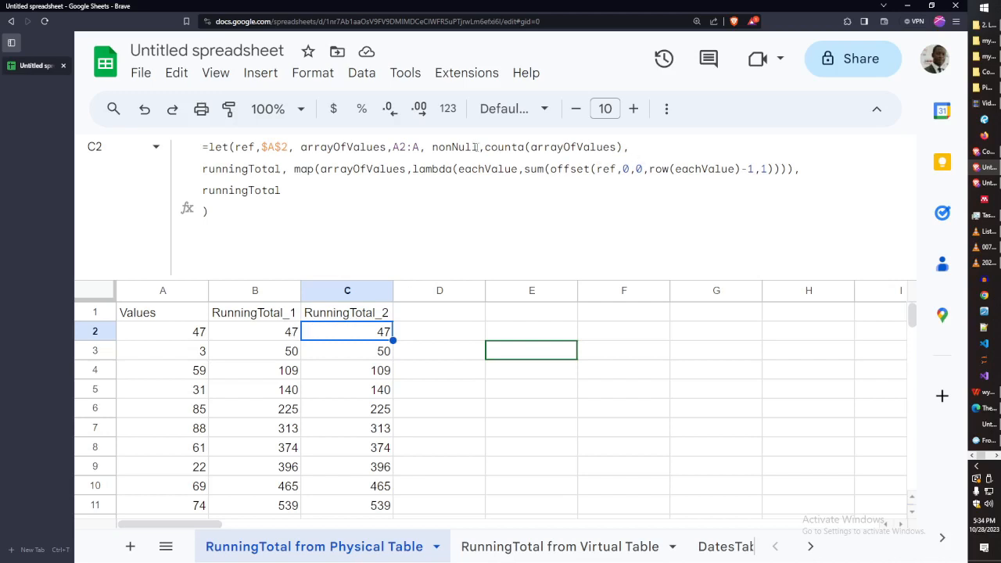
left_click(417, 147)
key("Escape")
left_click(417, 147)
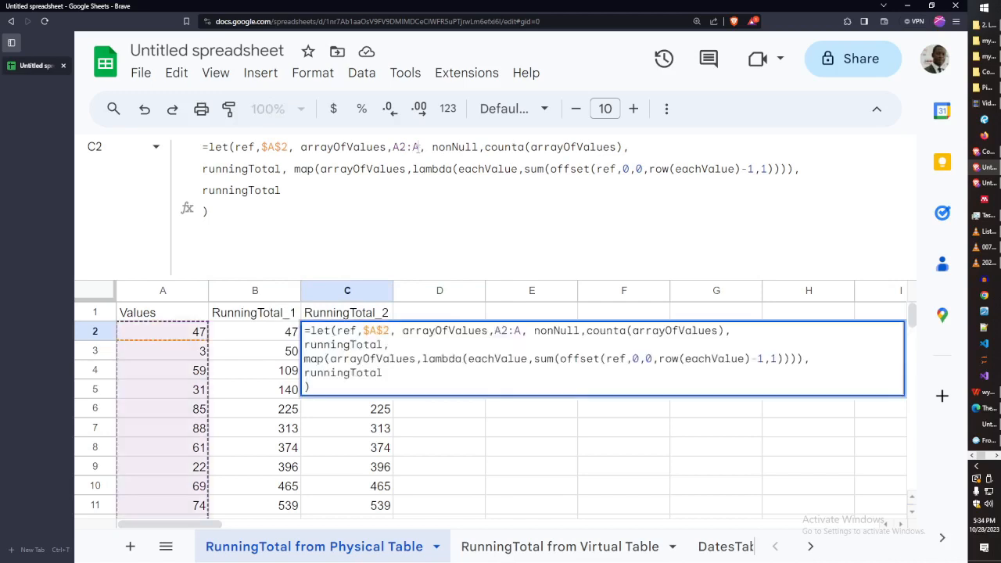
key("Escape")
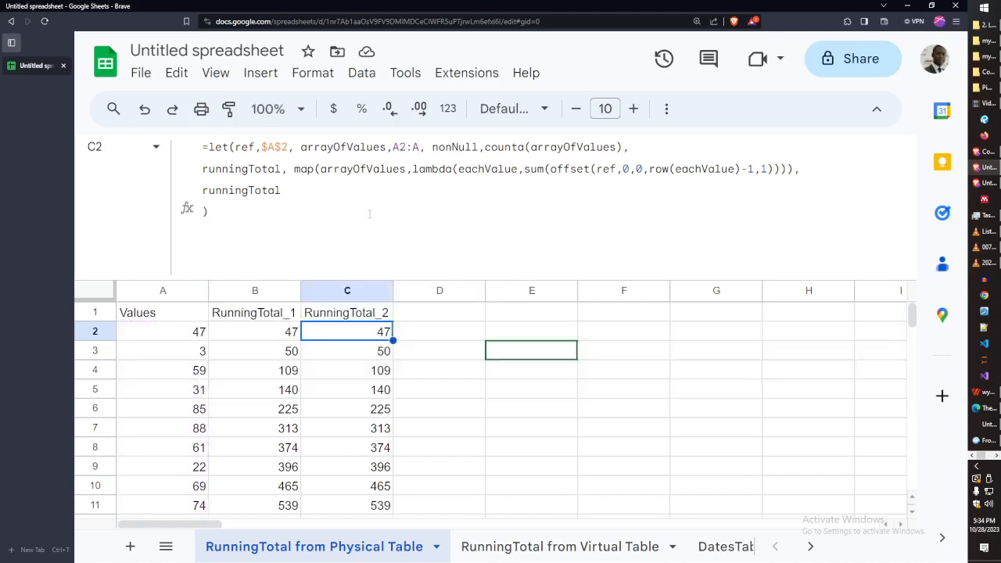
left_click(176, 330)
key("ctrl+Down")
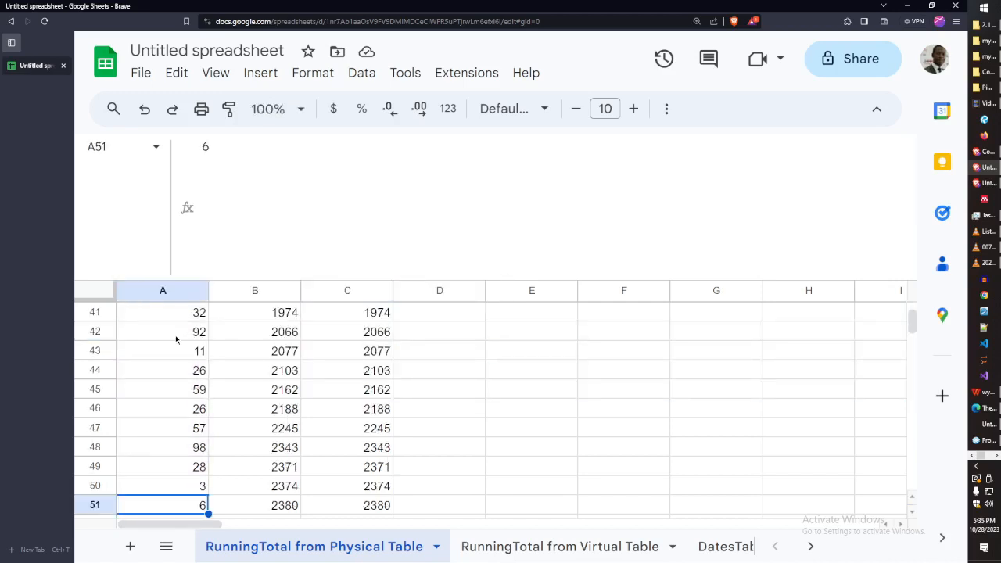
key("ctrl+Up")
left_click(329, 329)
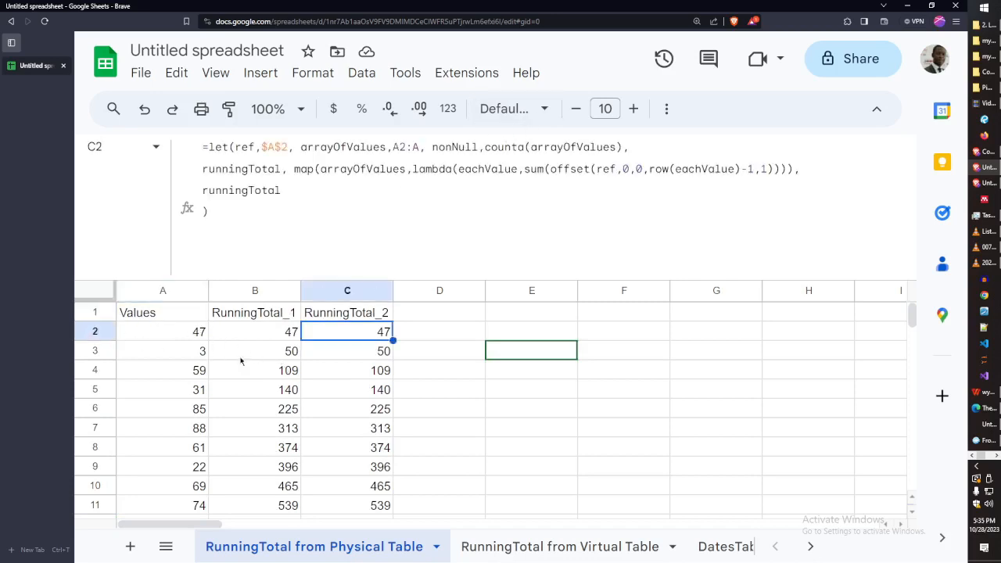
Try limiting arrayOfValues to the range A2:A51 in the C2 formula
left_click(422, 149)
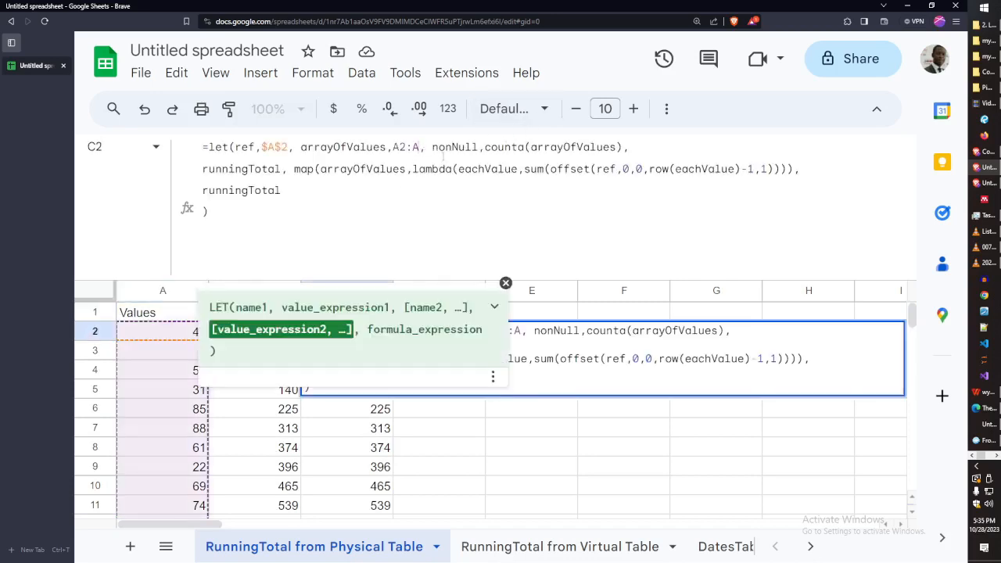
type("5")
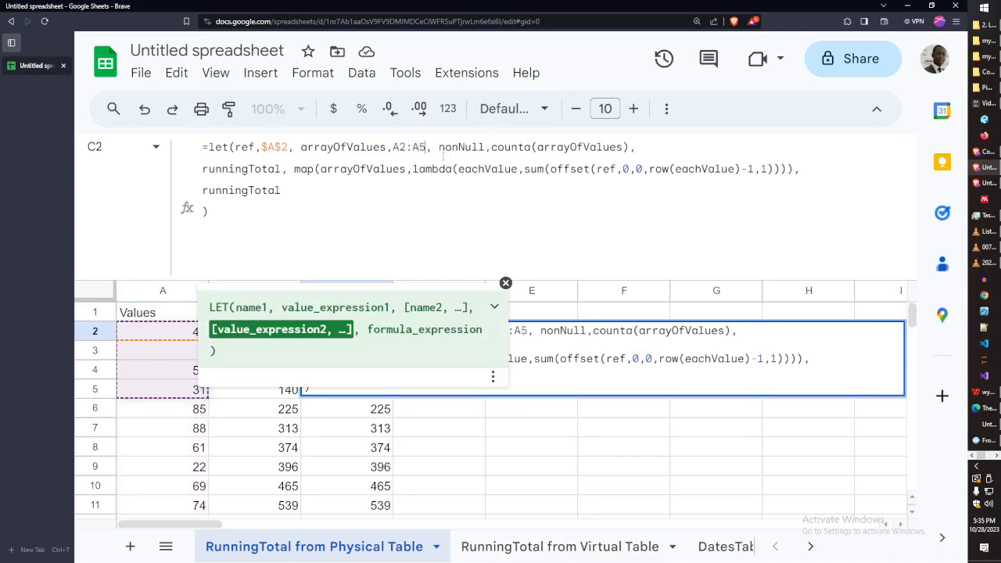
type("1")
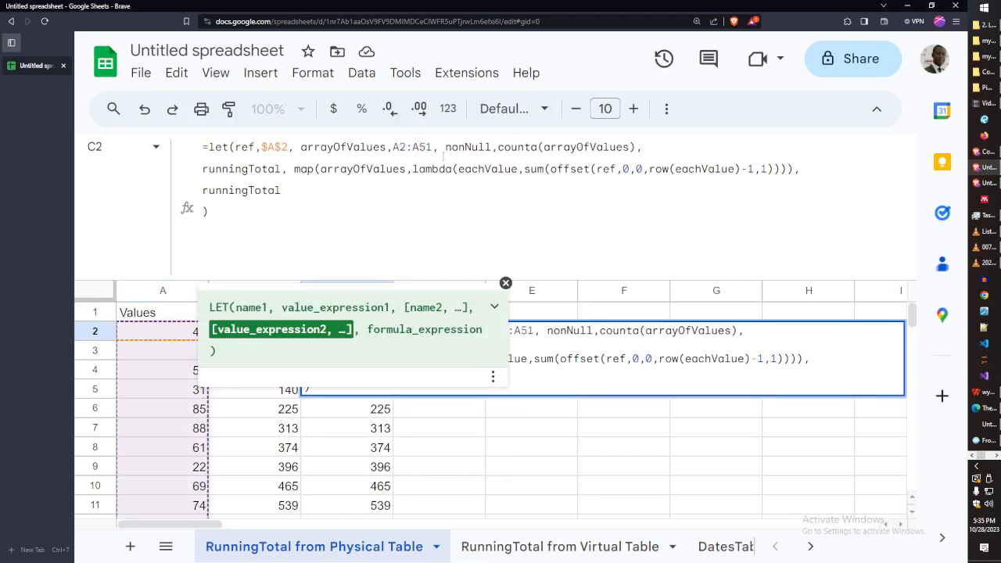
key("Tab")
Check row 51 of columns A and C, and undo the range change in the C2 formula
left_click(160, 316)
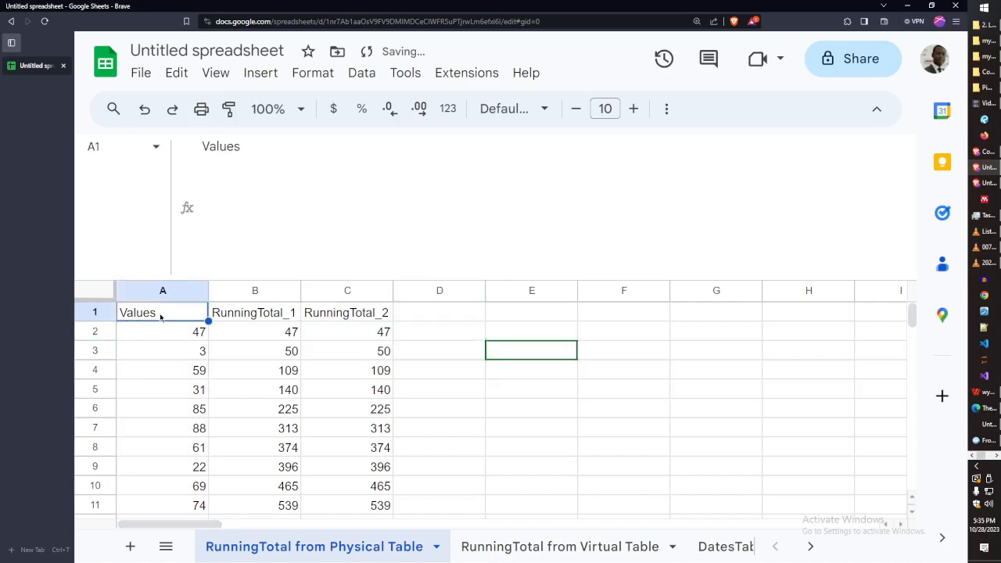
key("ctrl+Down")
scroll(480, 456, "down", 1)
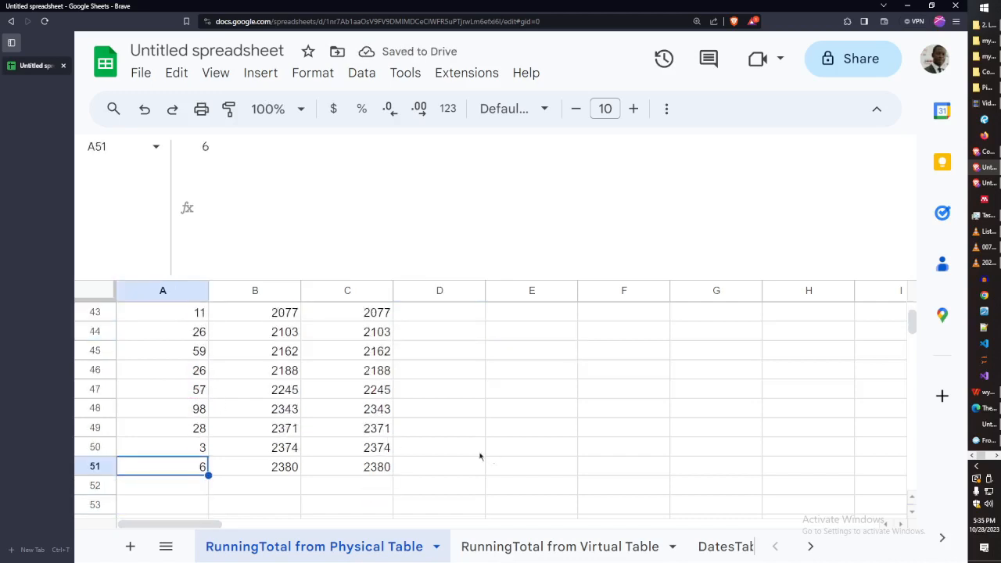
left_click(374, 472)
left_click(179, 468)
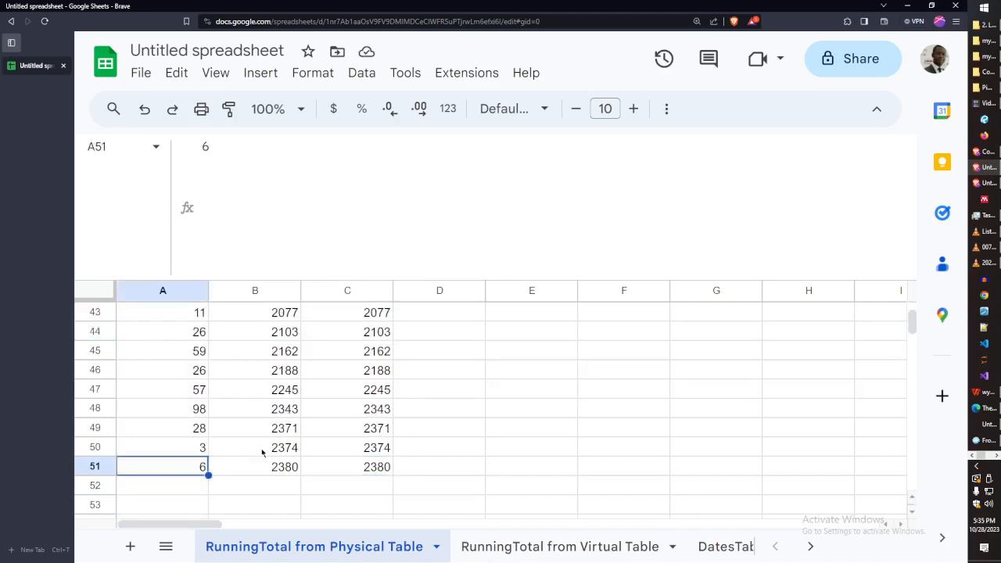
key("ctrl+z")
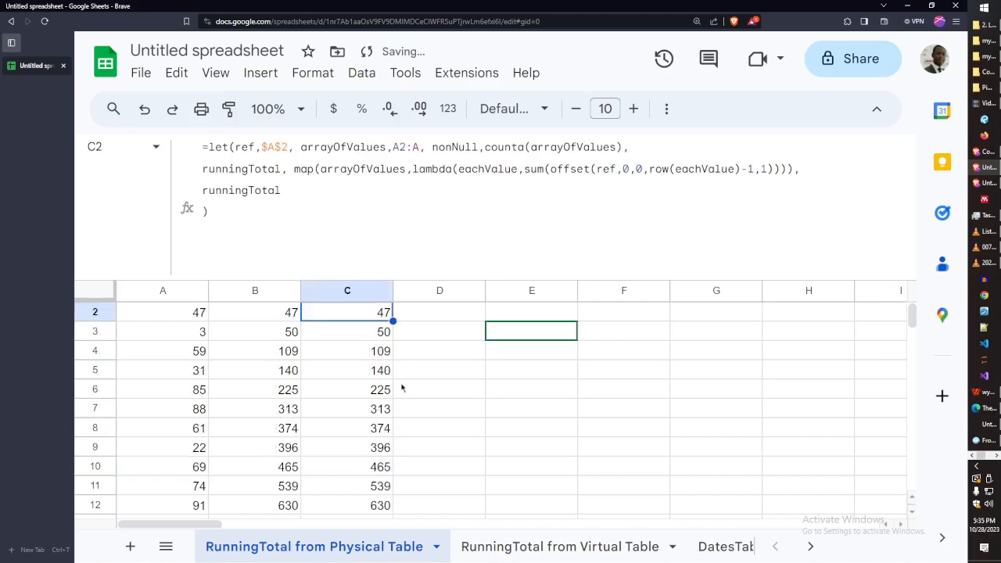
scroll(385, 383, "up", 1)
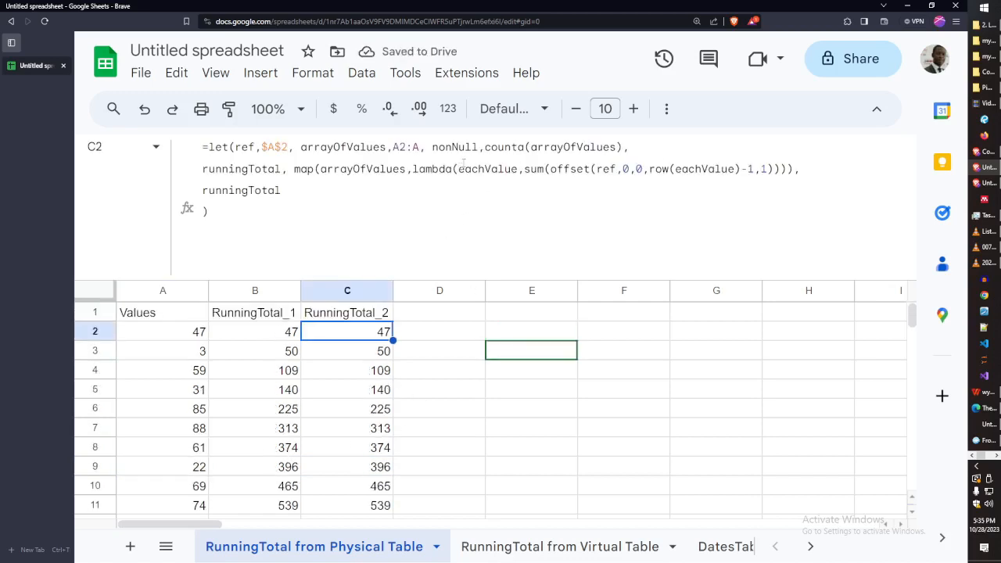
Insert a space before the final runningTotal in the C2 formula and place the cursor at the start of that line
left_click(195, 192)
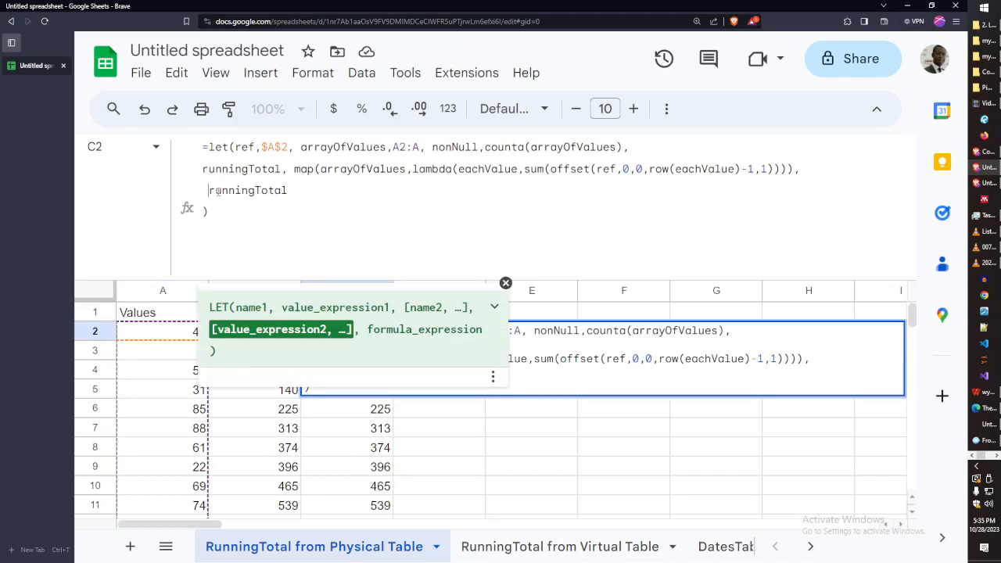
left_click_drag(209, 190, 289, 192)
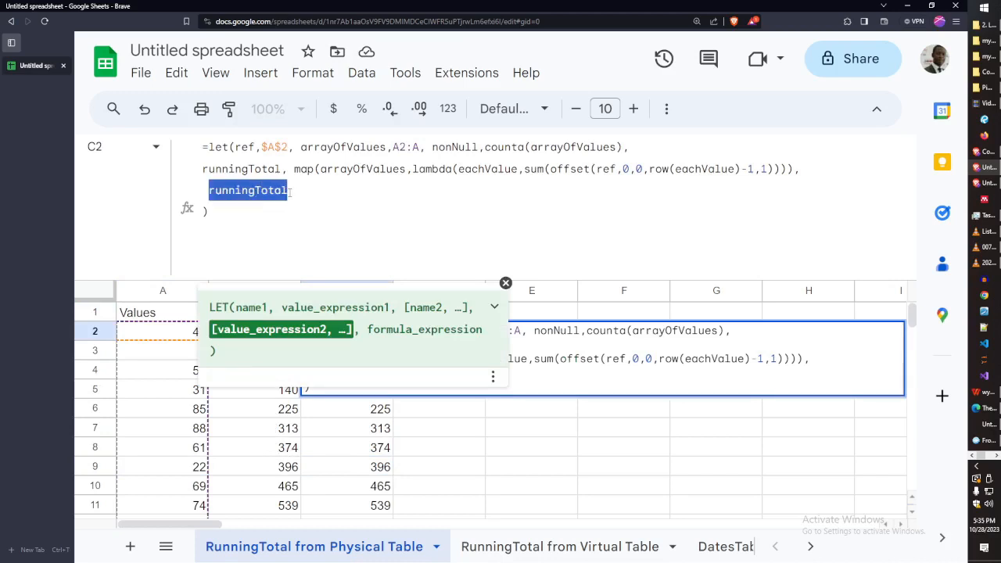
left_click(211, 191)
left_click_drag(204, 191, 315, 190)
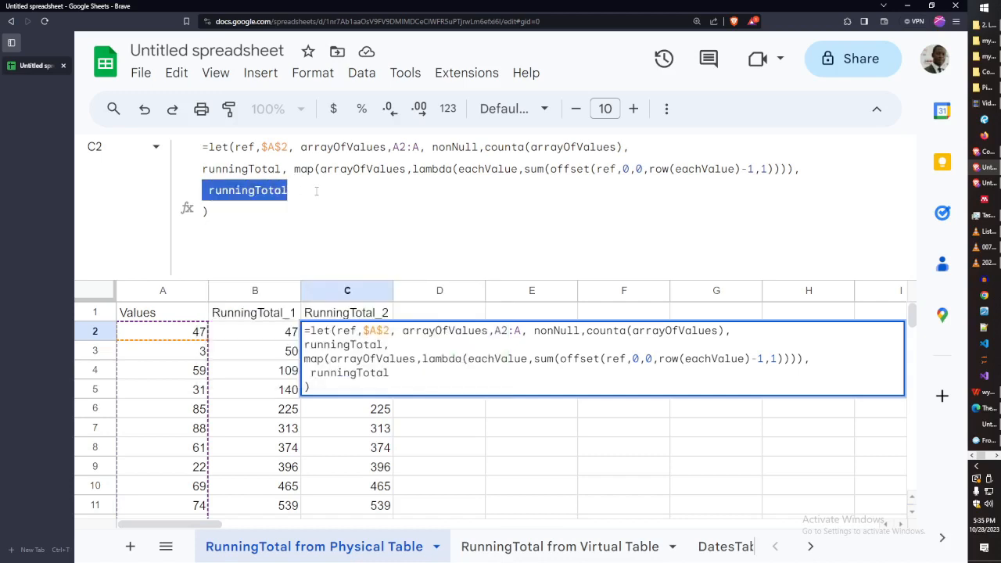
left_click(249, 191)
left_click_drag(209, 190, 289, 190)
left_click(202, 192)
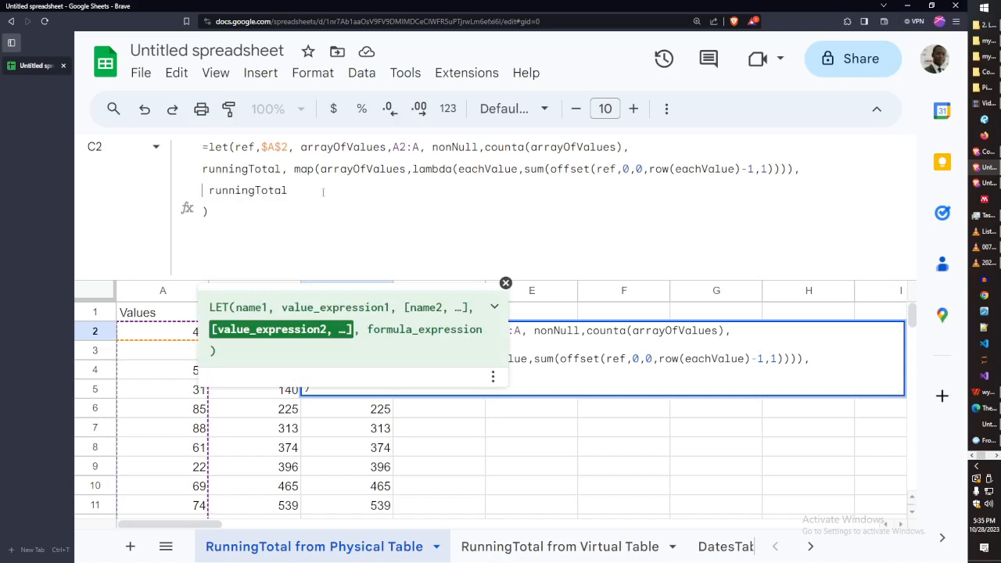
Enter array_contrain( before the final runningTotal in the C2 formula and add a comma after runningTotal
type("array ")
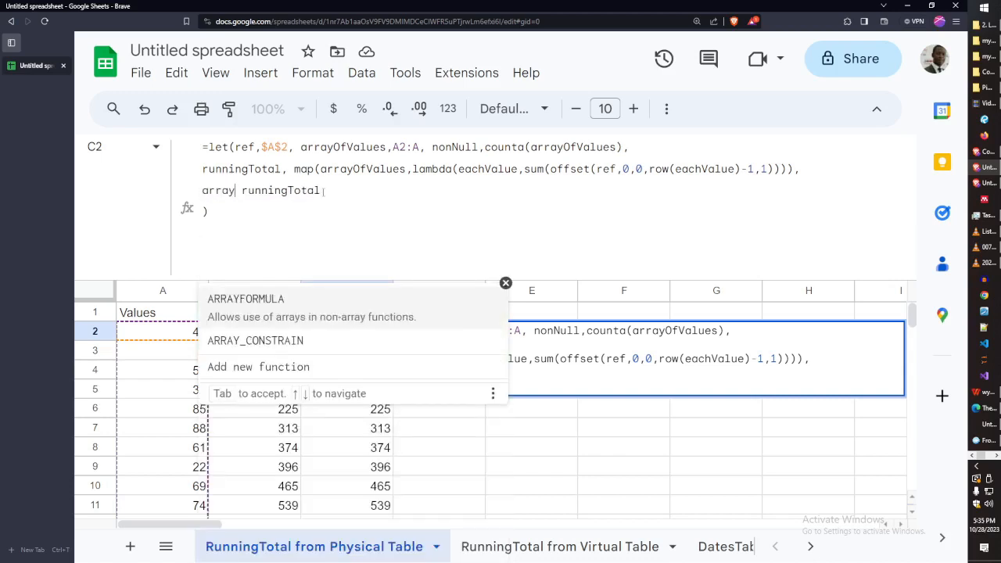
type("_")
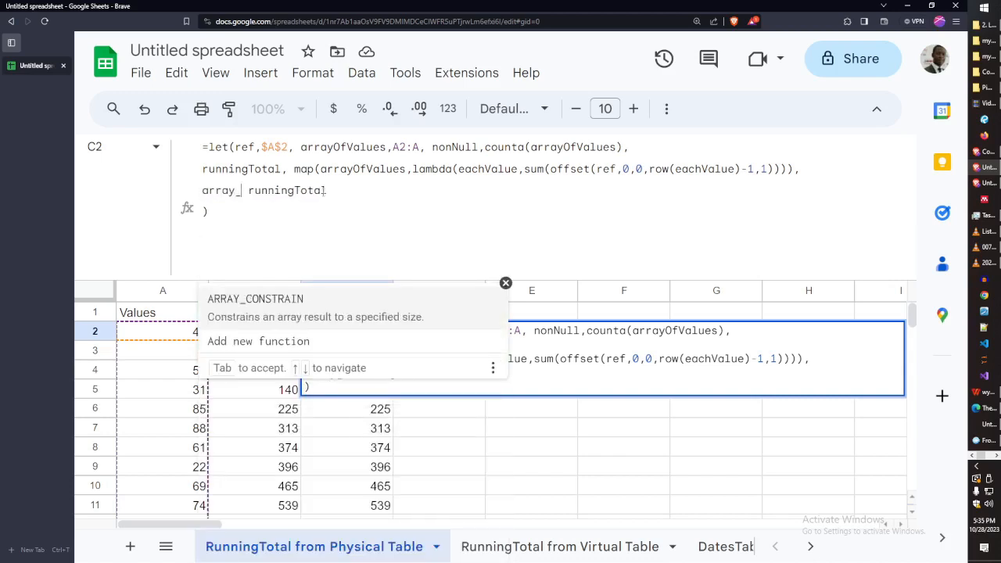
type("contrain")
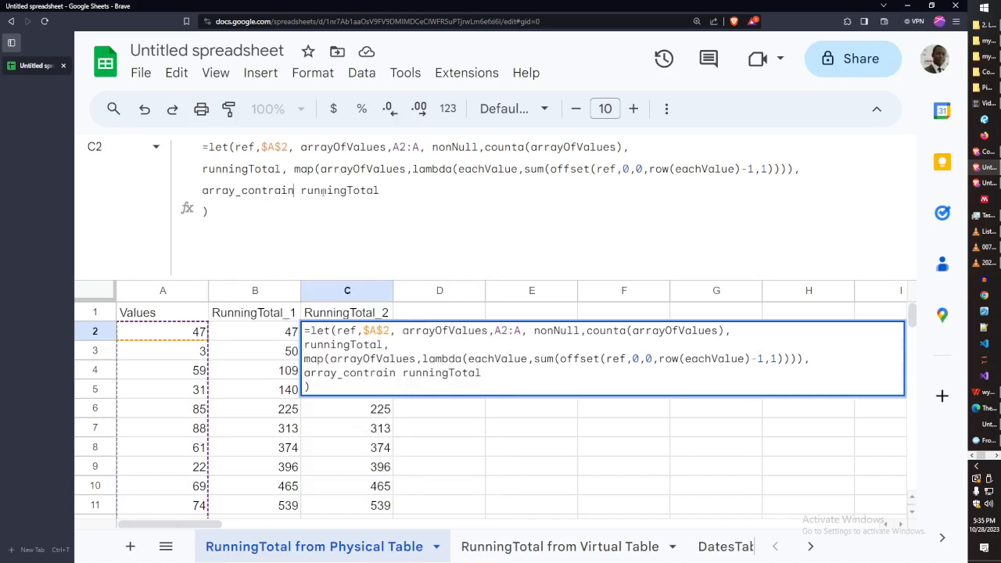
type("(")
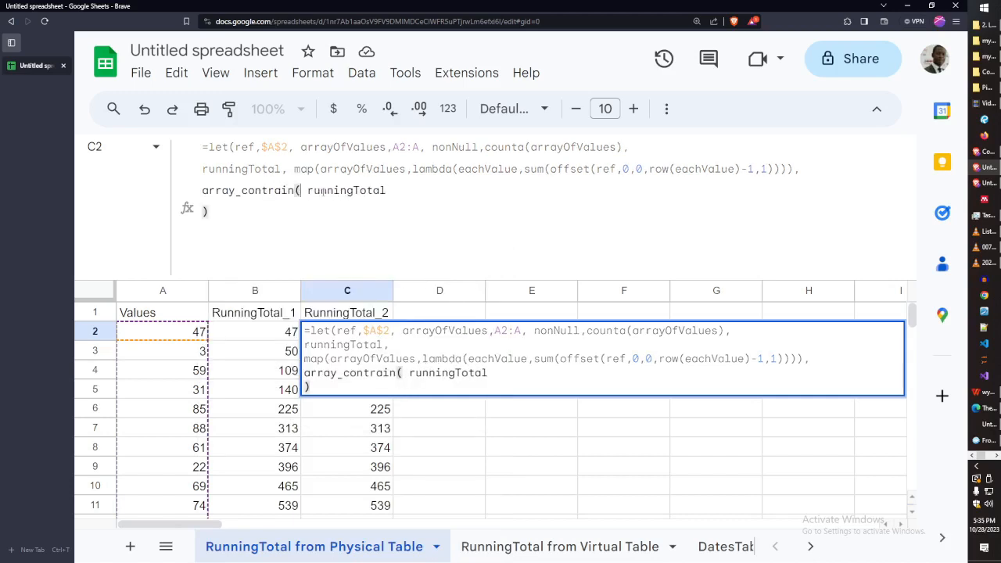
key("End")
type(",")
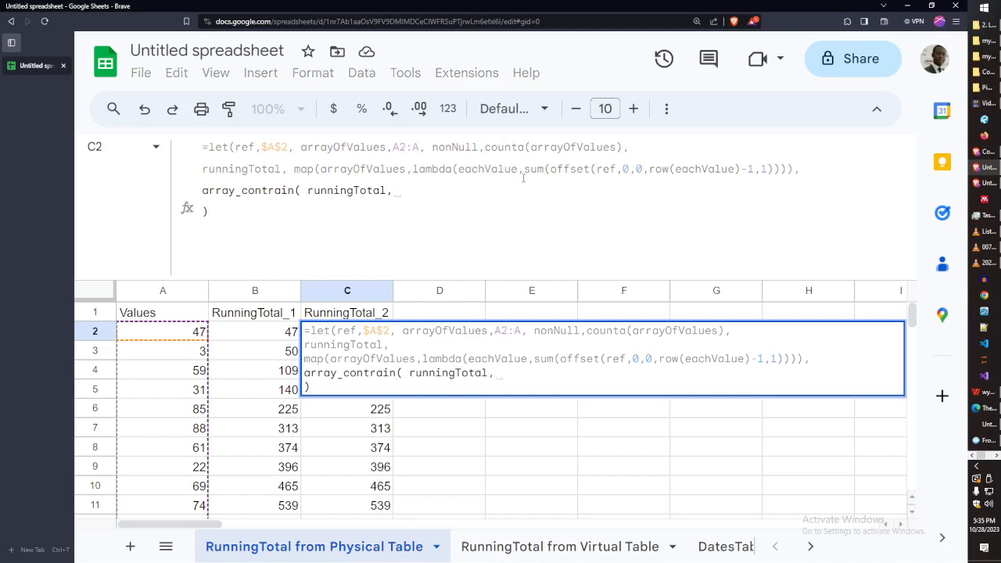
Copy the variable name nonNull from the formula's first line and paste it as the argument after runningTotal
double_click(448, 147)
key("ctrl+c")
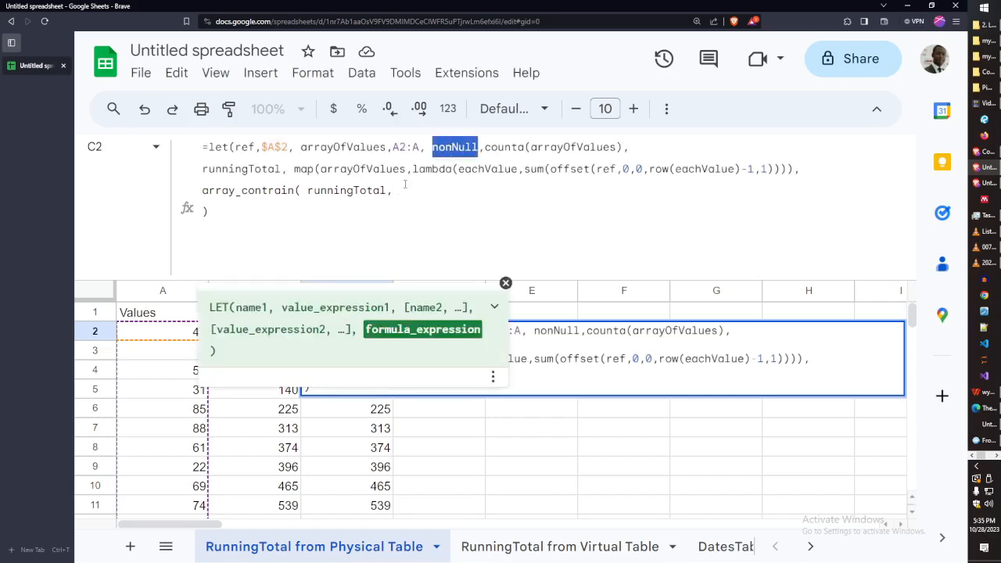
left_click(404, 190)
key("ctrl+v")
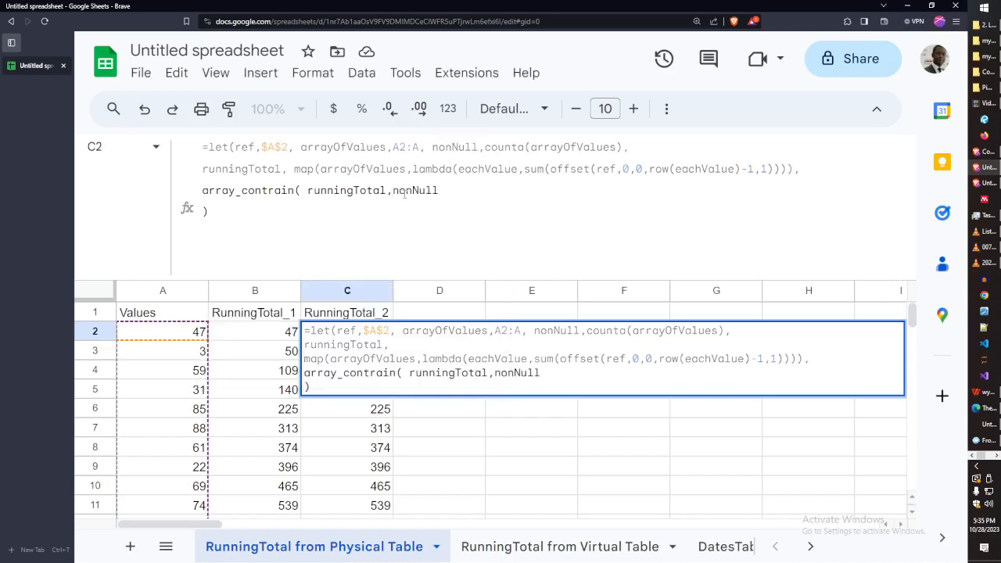
Add columns(arrayOfValues) as the last argument after nonNull in the C2 formula, close the parentheses and commit it
type(",")
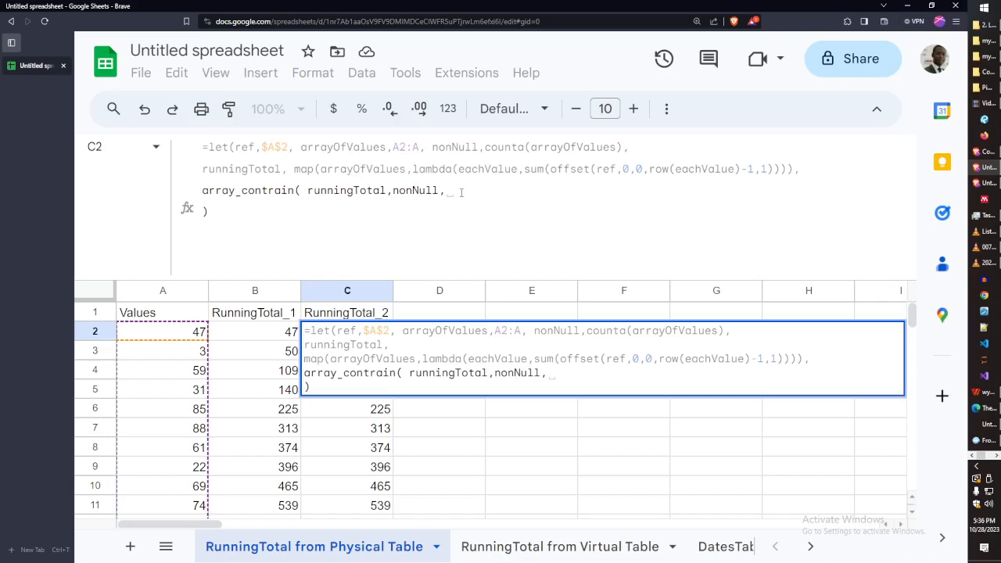
type("colu")
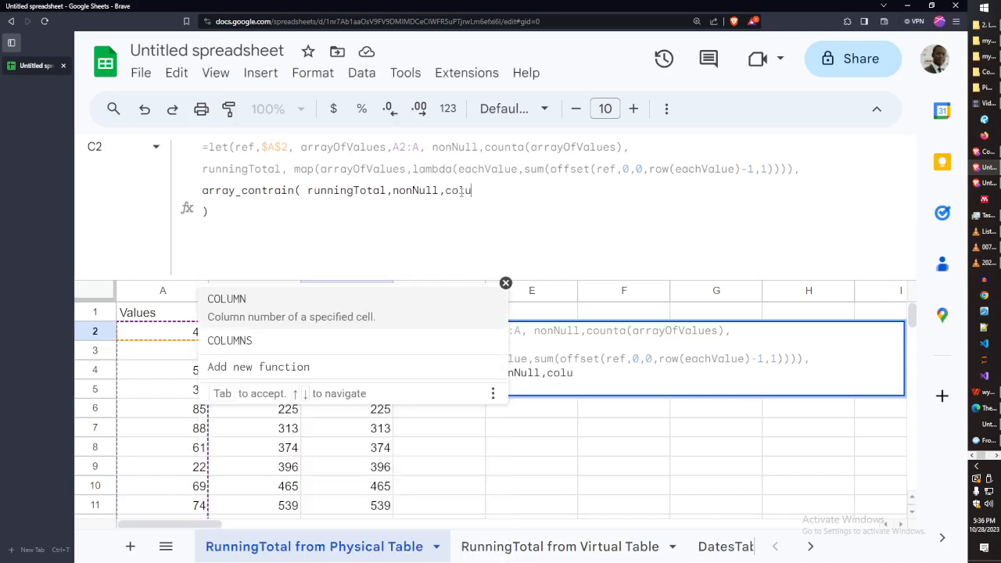
type("mns()")
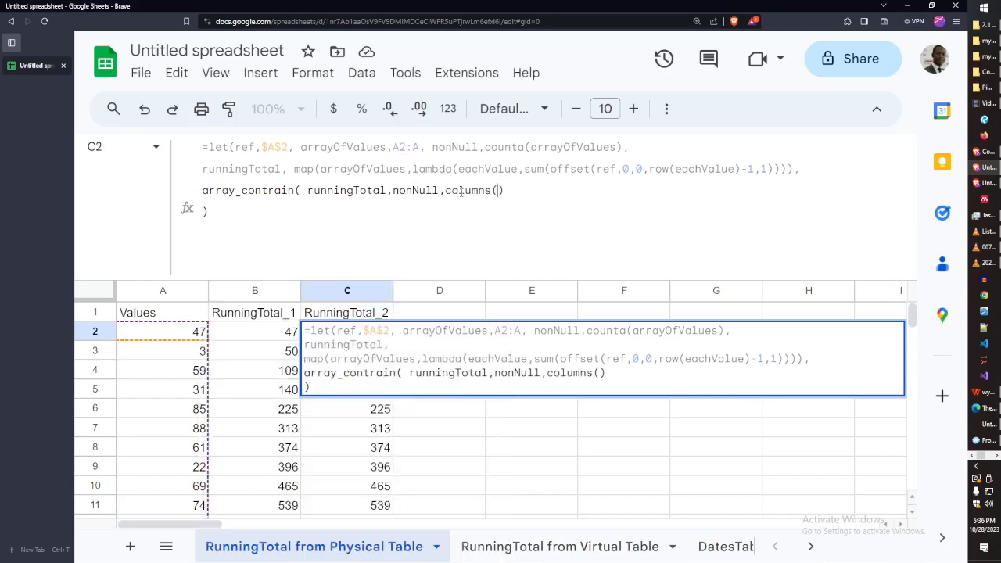
double_click(344, 146)
key("ctrl+c")
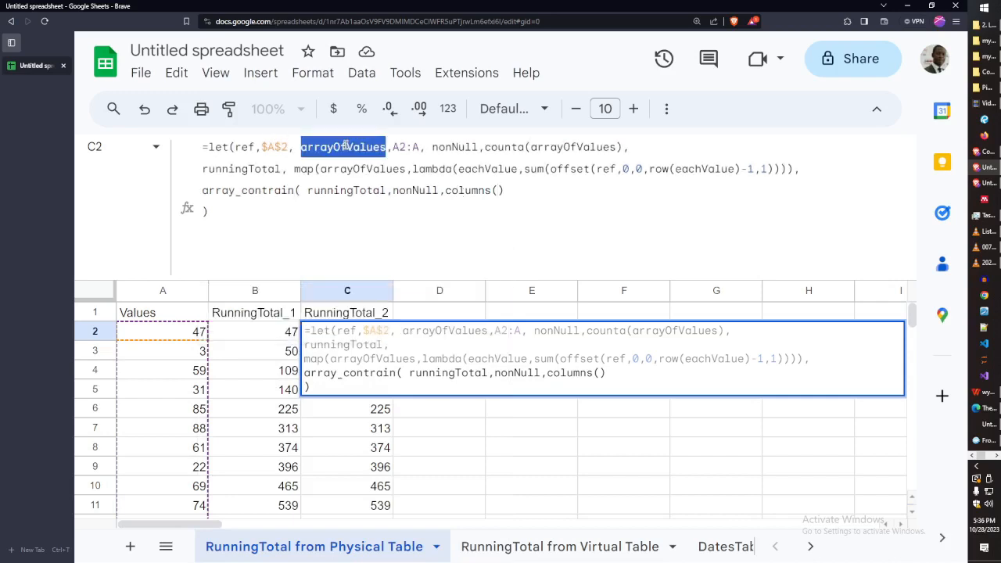
left_click(496, 191)
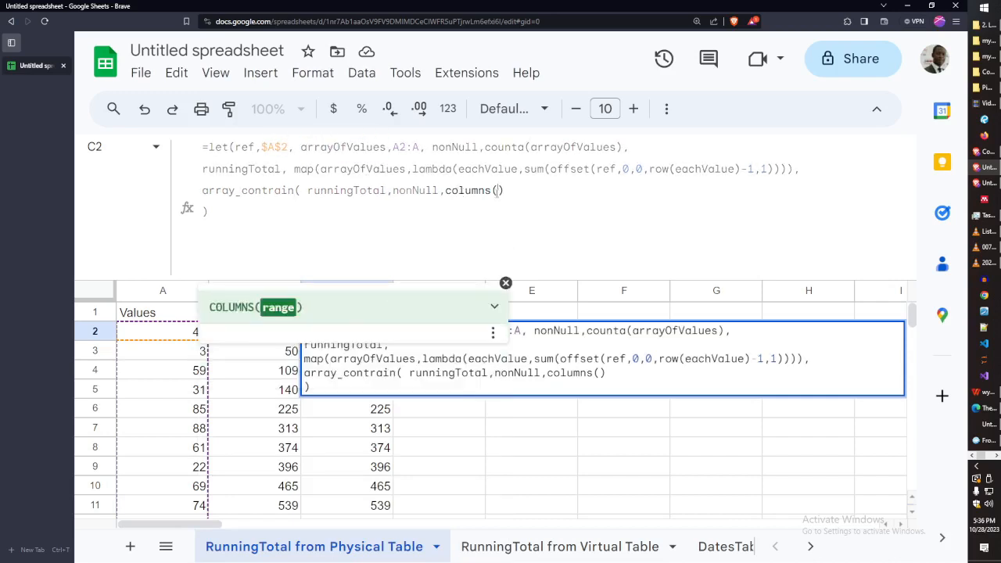
key("ctrl+v")
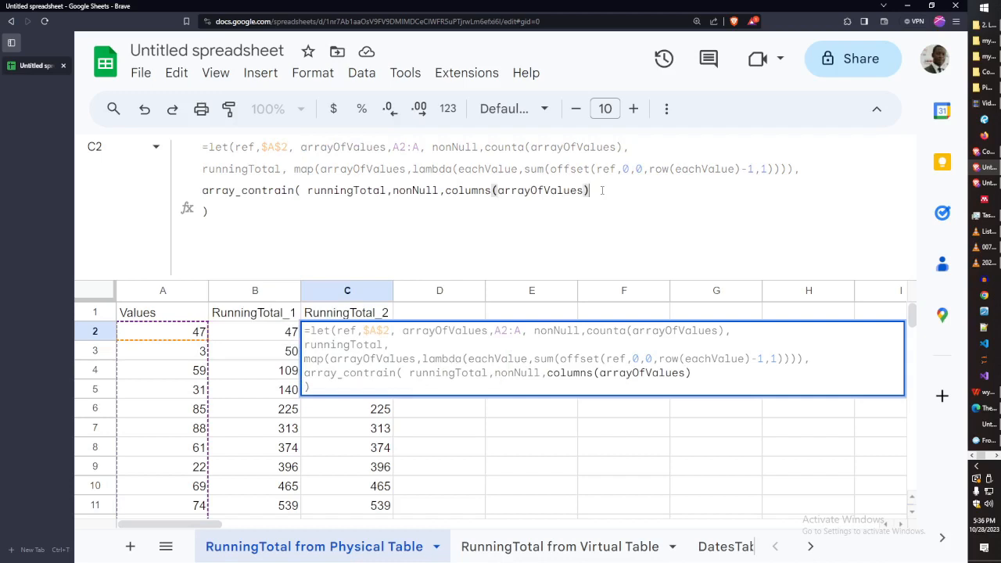
type(")")
key("Return")
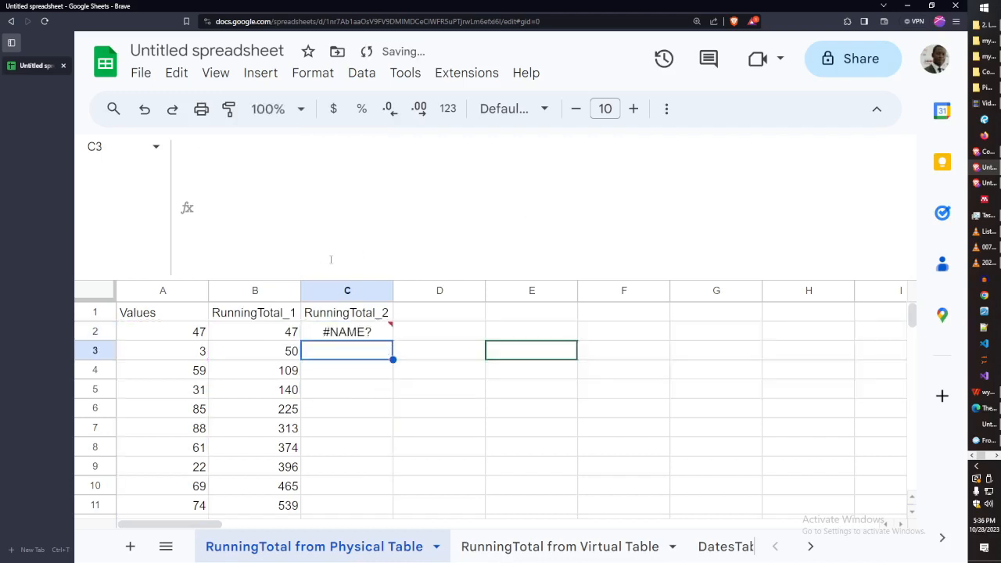
Correct the misspelled function name in the C2 formula to array_constrain and commit the formula
key("Up")
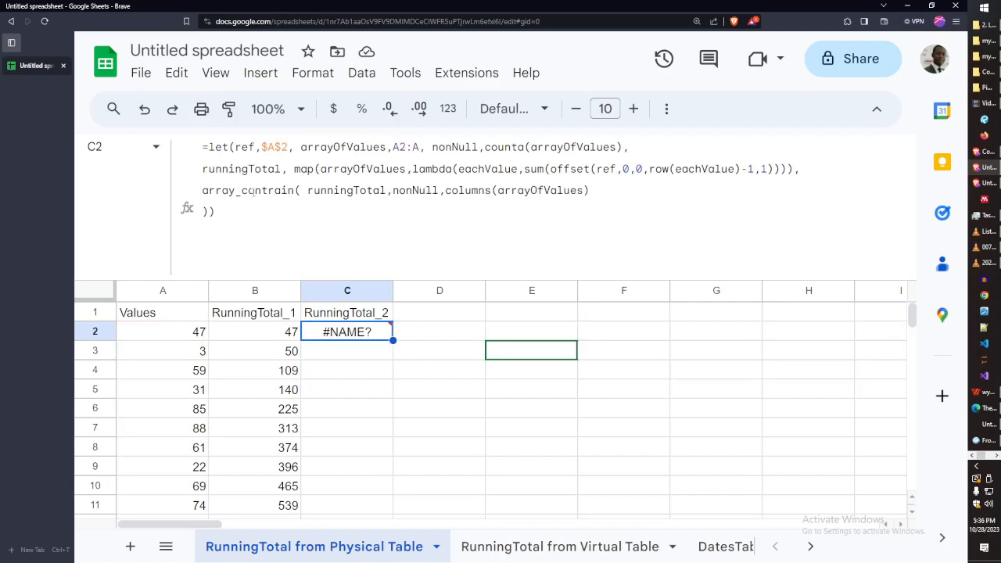
left_click(283, 190)
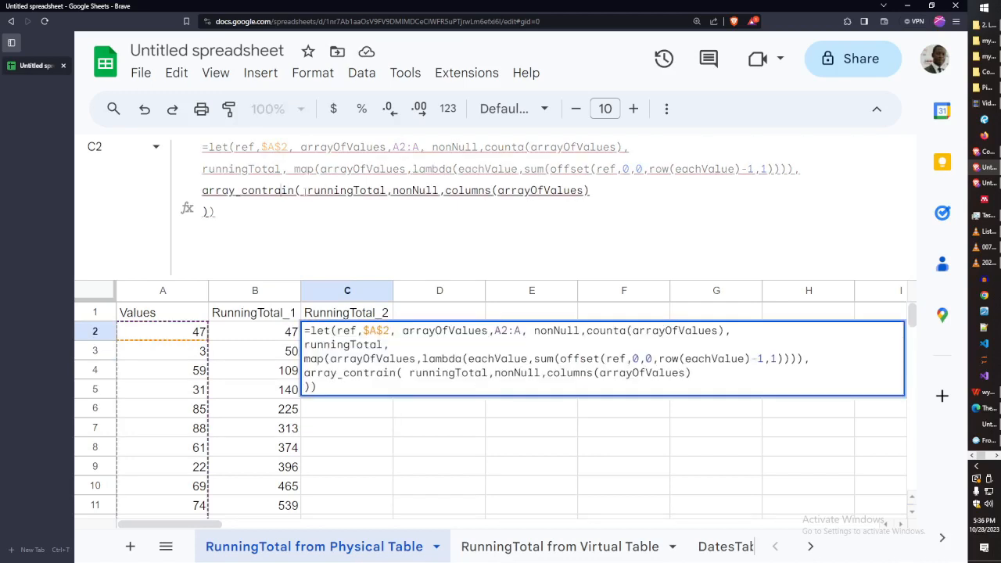
left_click(263, 189)
type("s")
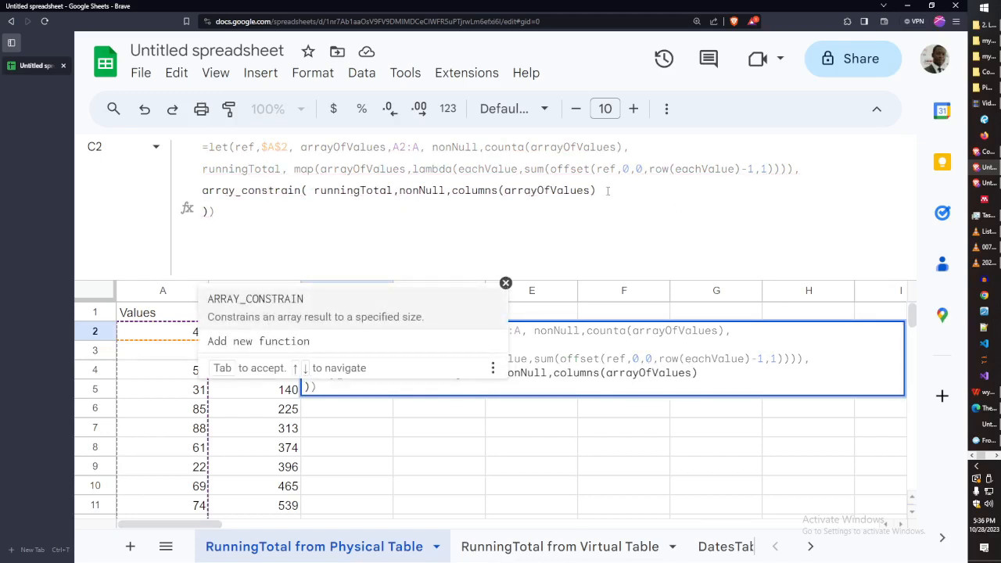
left_click(607, 190)
key("Tab")
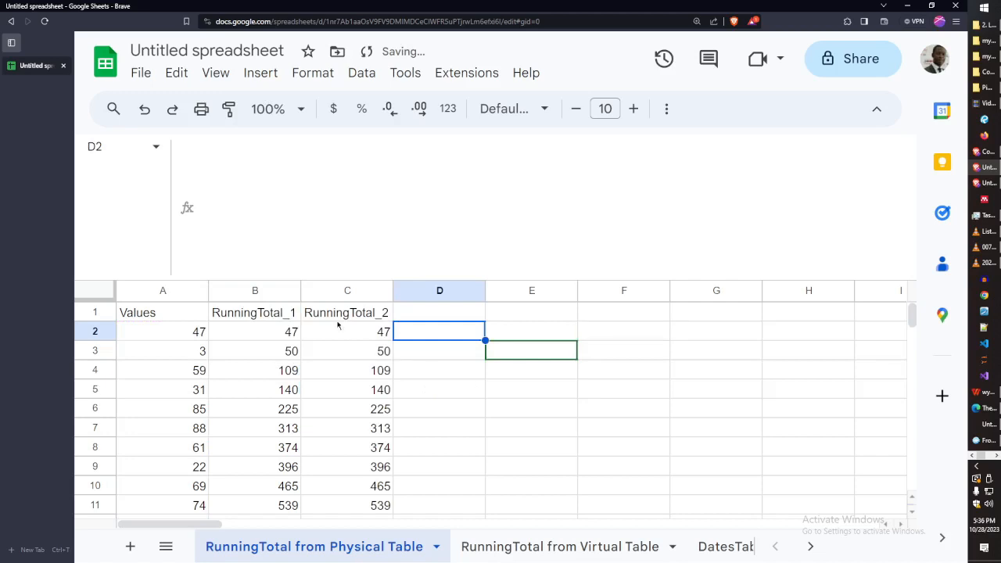
Check the C2 formula and the last filled rows of the RunningTotal_2 column, then return to its header
left_click(338, 316)
left_click(354, 334)
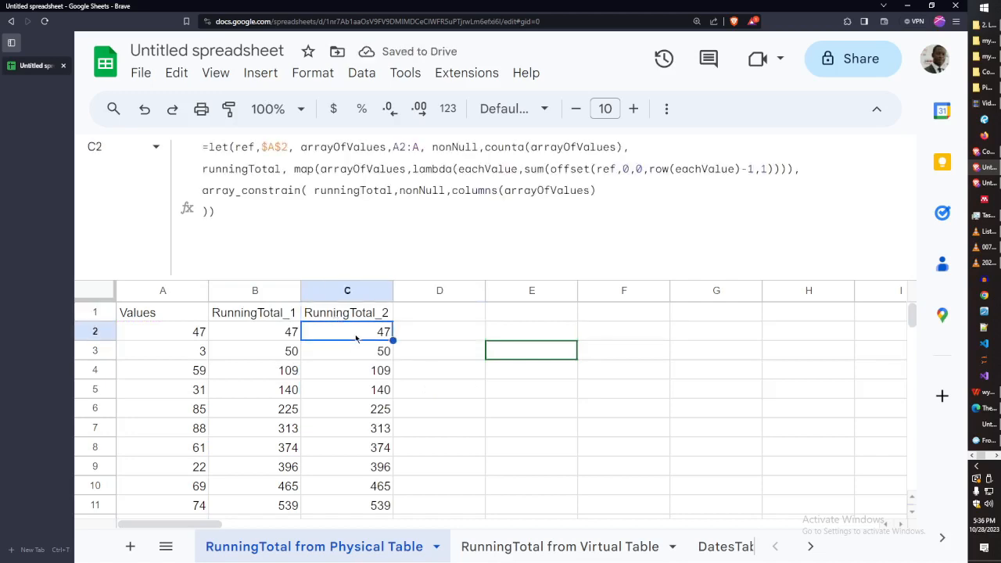
key("ctrl+Down")
scroll(361, 480, "up", 1)
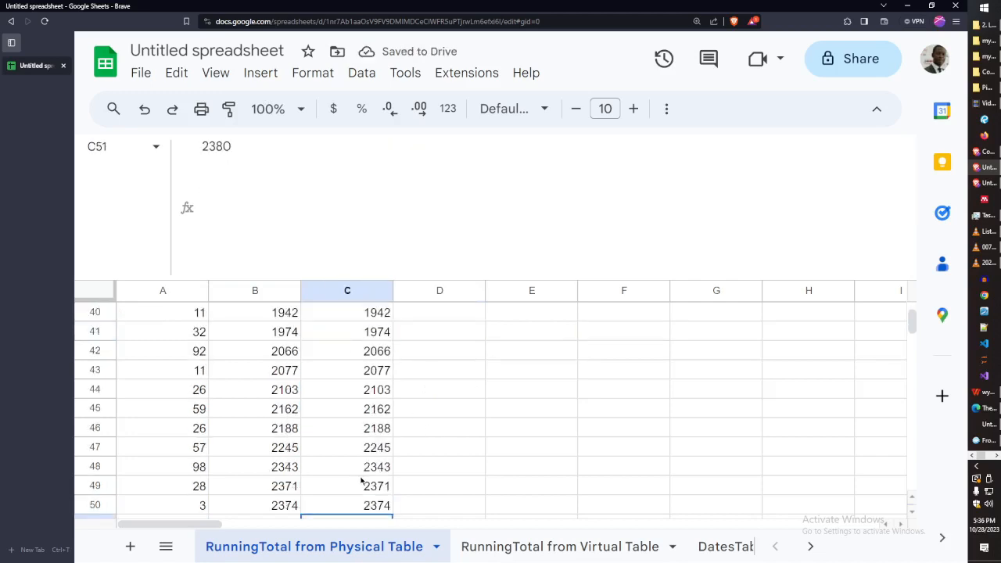
scroll(361, 480, "down", 1)
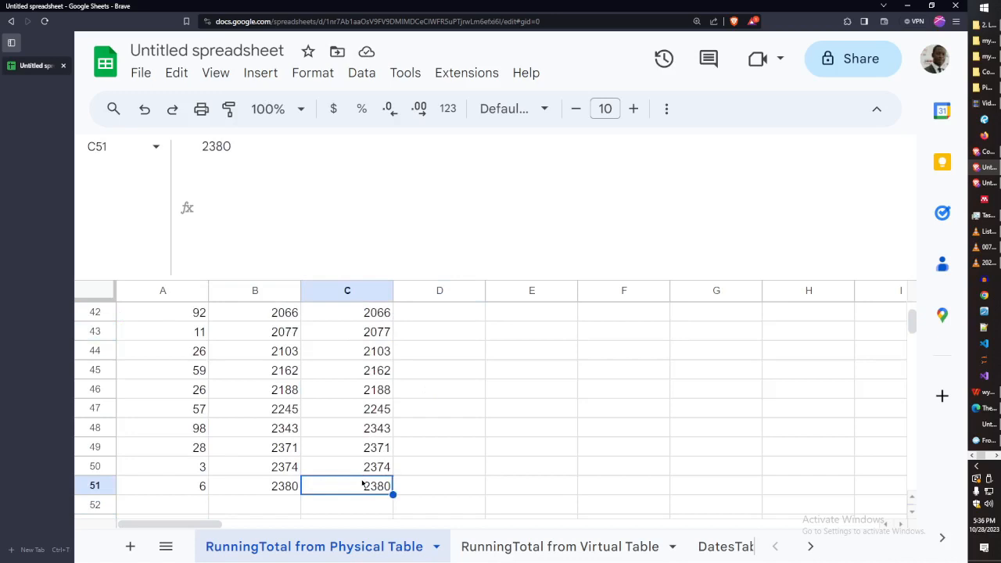
key("ctrl+Up")
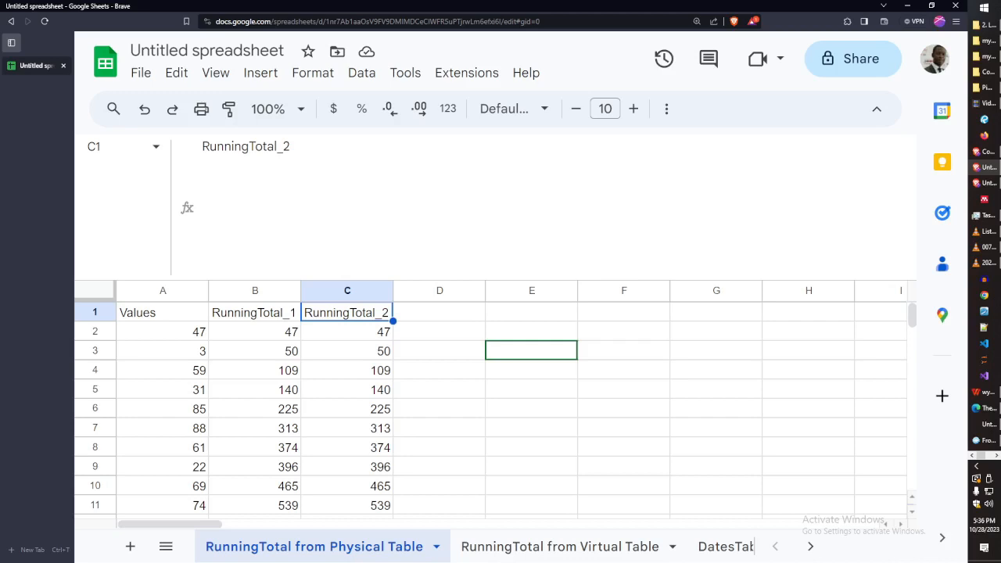
Fit the width of column A to its contents
double_click(208, 289)
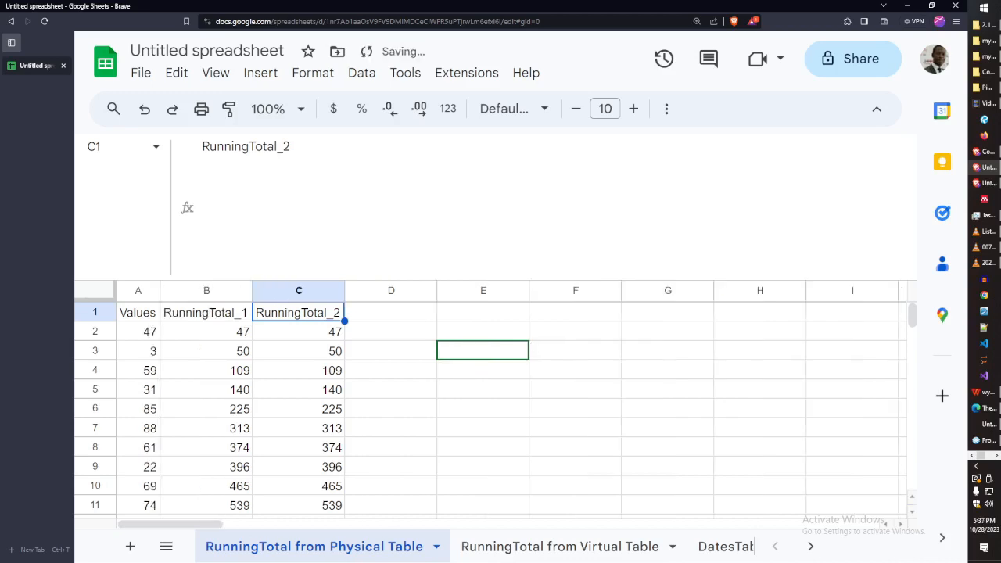